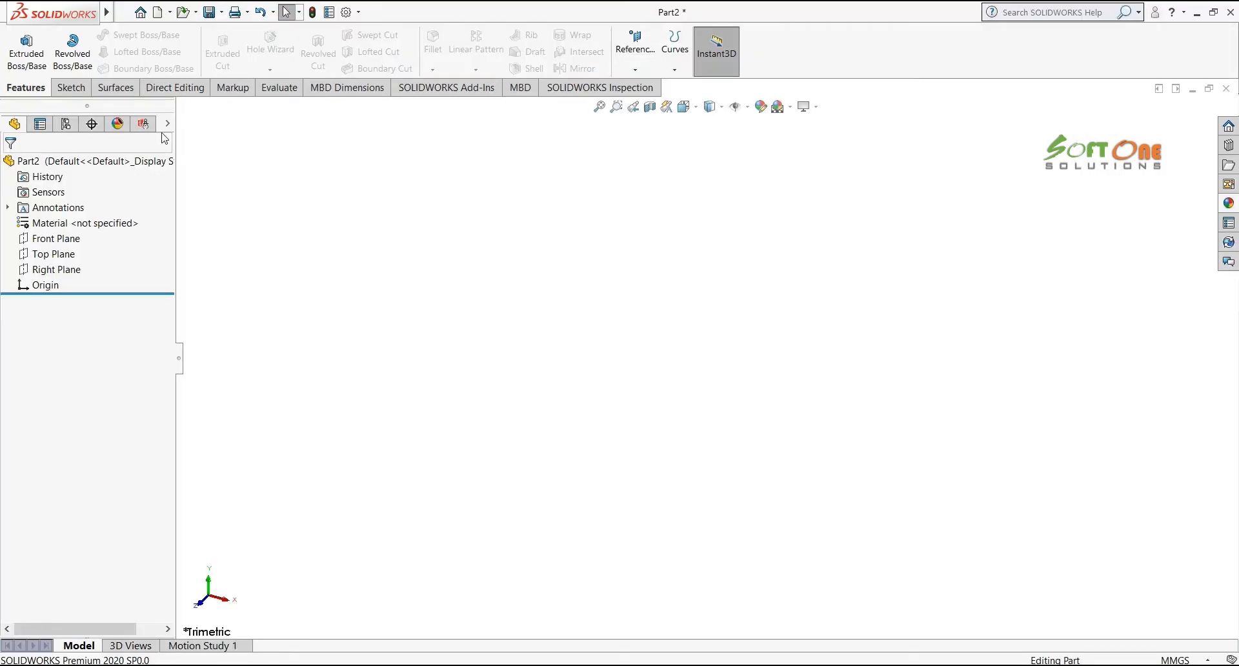
Start a sketch on the Right Plane and orient the view to Left
{"action": "left_click", "coordinate": [71, 87]}
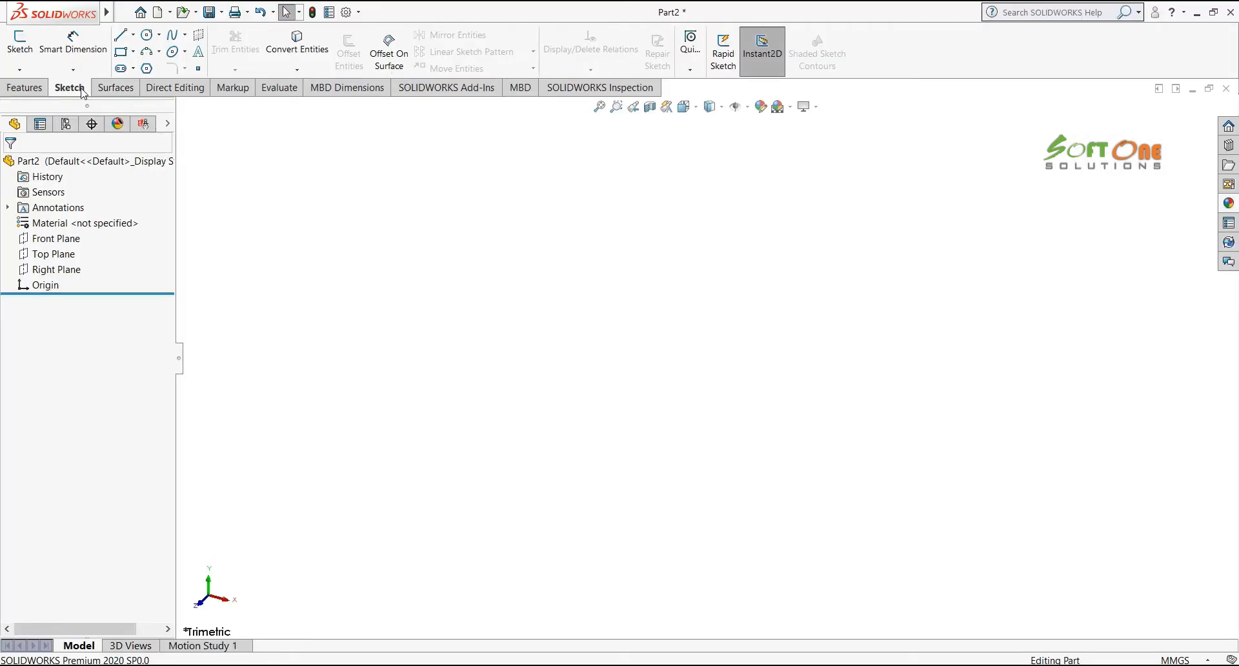
{"action": "left_click", "coordinate": [26, 47]}
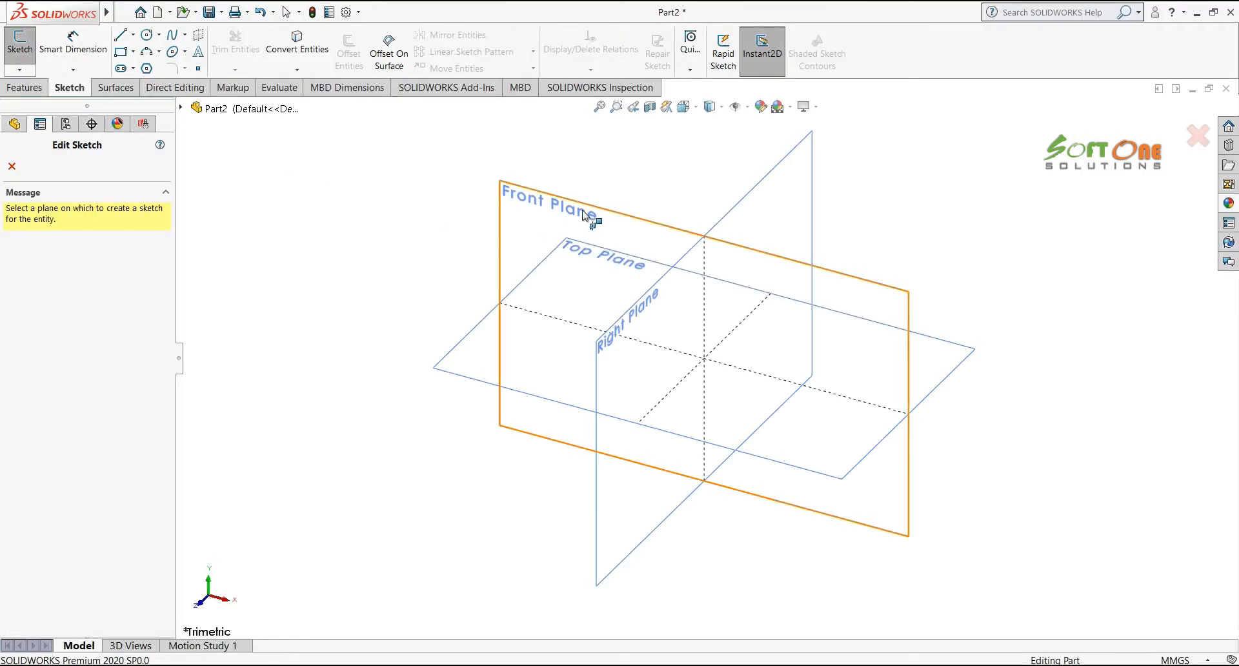
{"action": "mouse_move", "coordinate": [407, 273]}
{"action": "middle_mouse_down"}
{"action": "mouse_move", "coordinate": [420, 257]}
{"action": "mouse_move", "coordinate": [506, 244]}
{"action": "mouse_move", "coordinate": [612, 316]}
{"action": "mouse_move", "coordinate": [580, 332]}
{"action": "middle_mouse_up"}
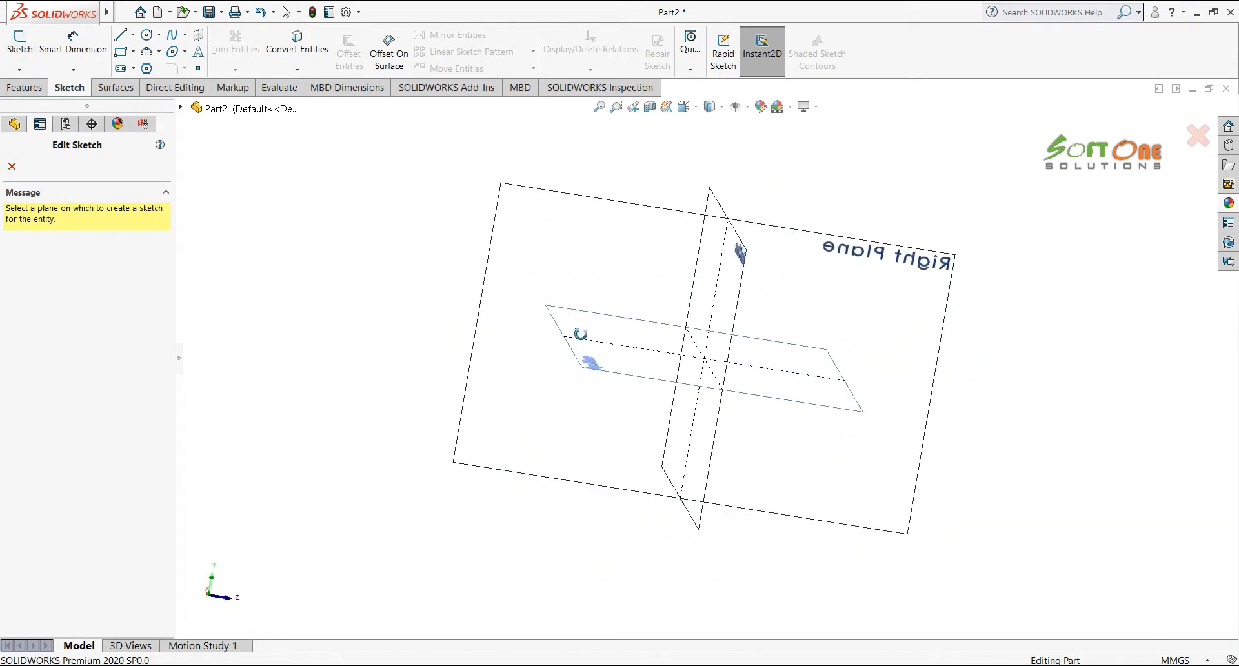
{"action": "left_click", "coordinate": [594, 219]}
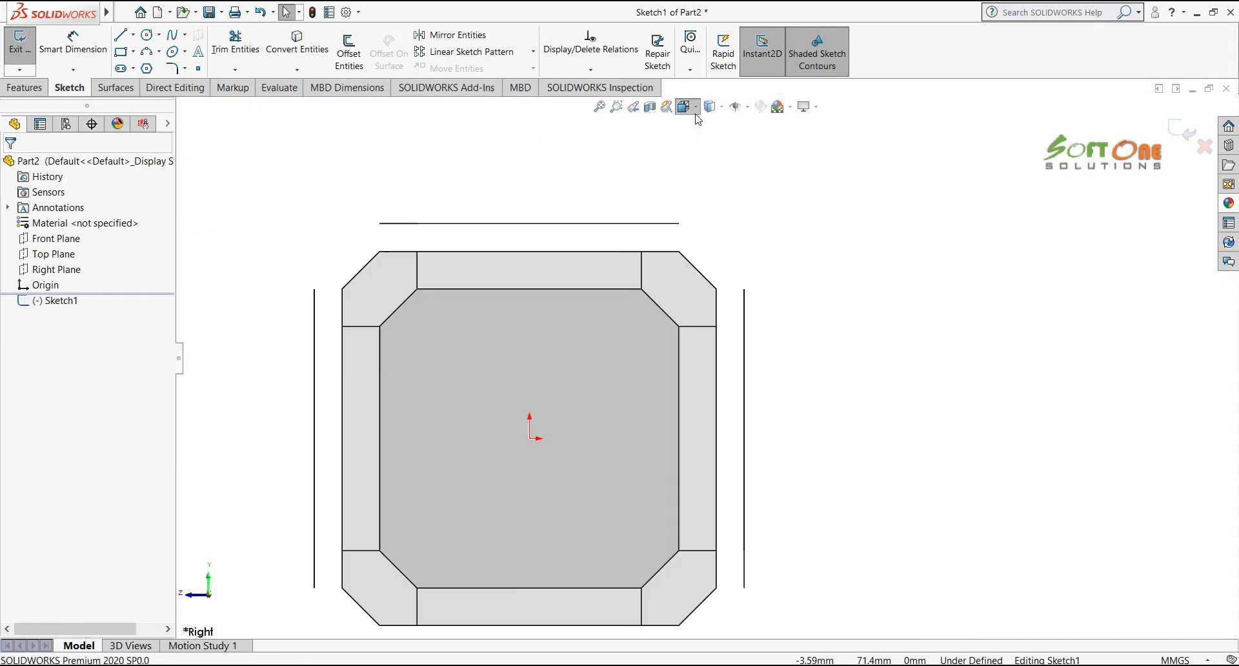
{"action": "left_click", "coordinate": [685, 107]}
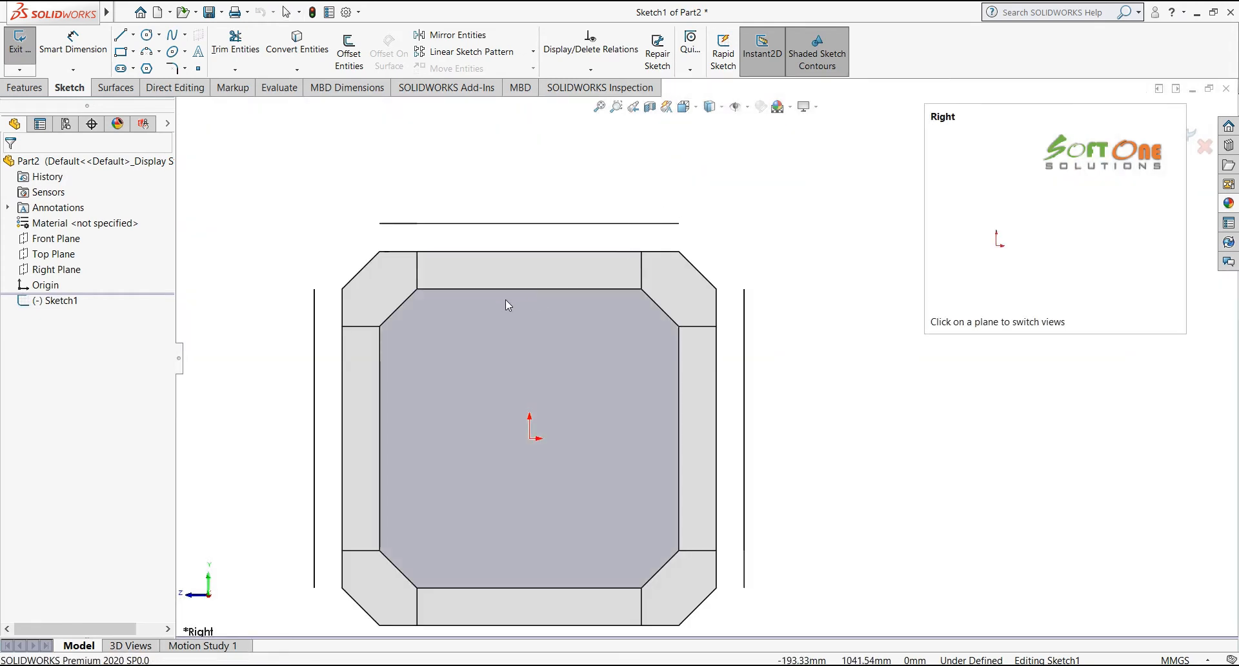
{"action": "middle_click_drag", "start_coordinate": [506, 300], "coordinate": [785, 287]}
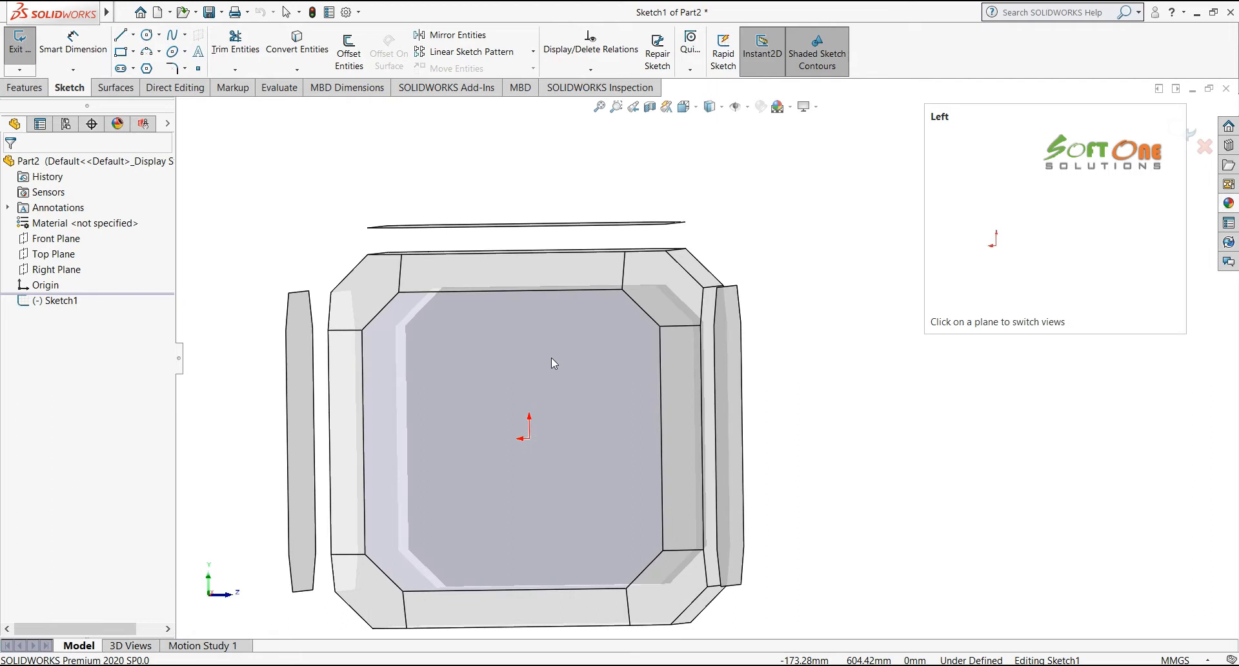
{"action": "left_click", "coordinate": [551, 358]}
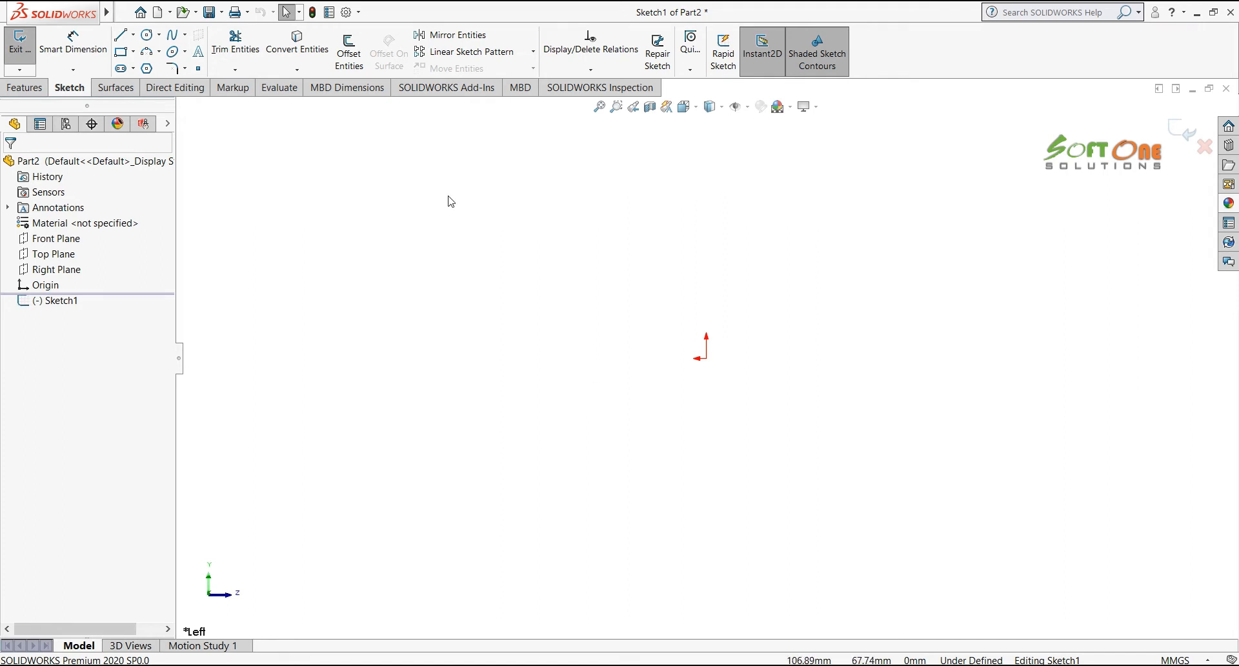
Sketch connected lines from level with the origin: about 106 mm up, 21 mm across, 36 mm down and 233 mm horizontally away from the origin
{"action": "left_click", "coordinate": [120, 35]}
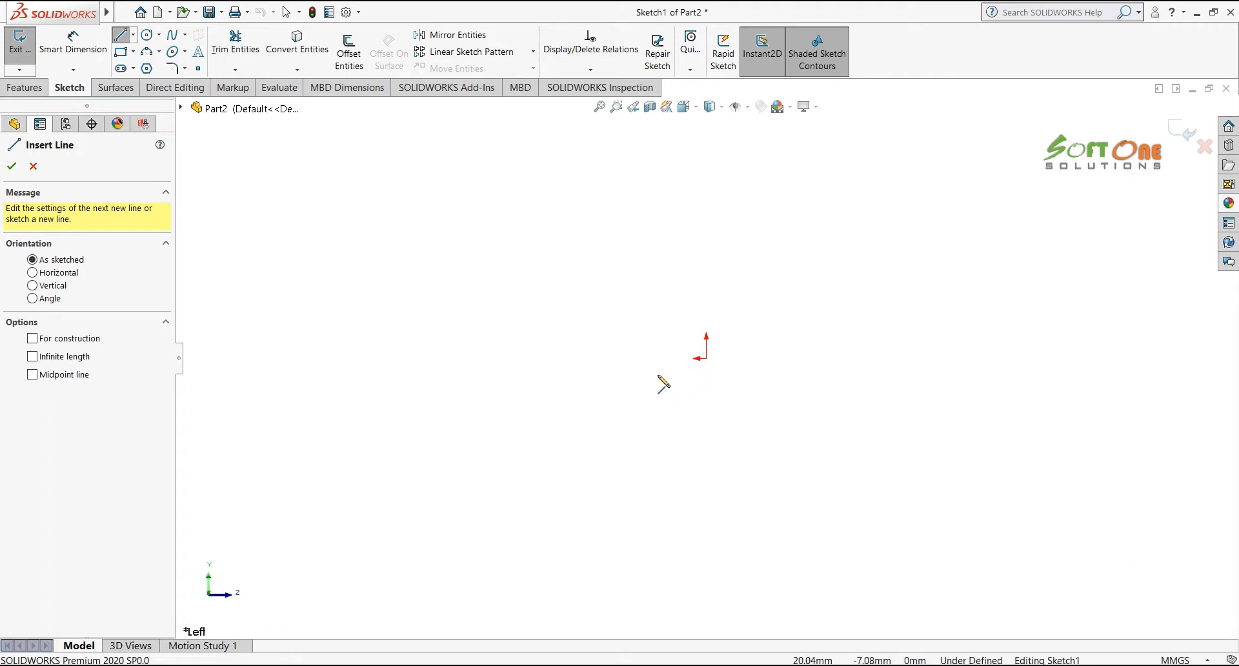
{"action": "left_click", "coordinate": [656, 359]}
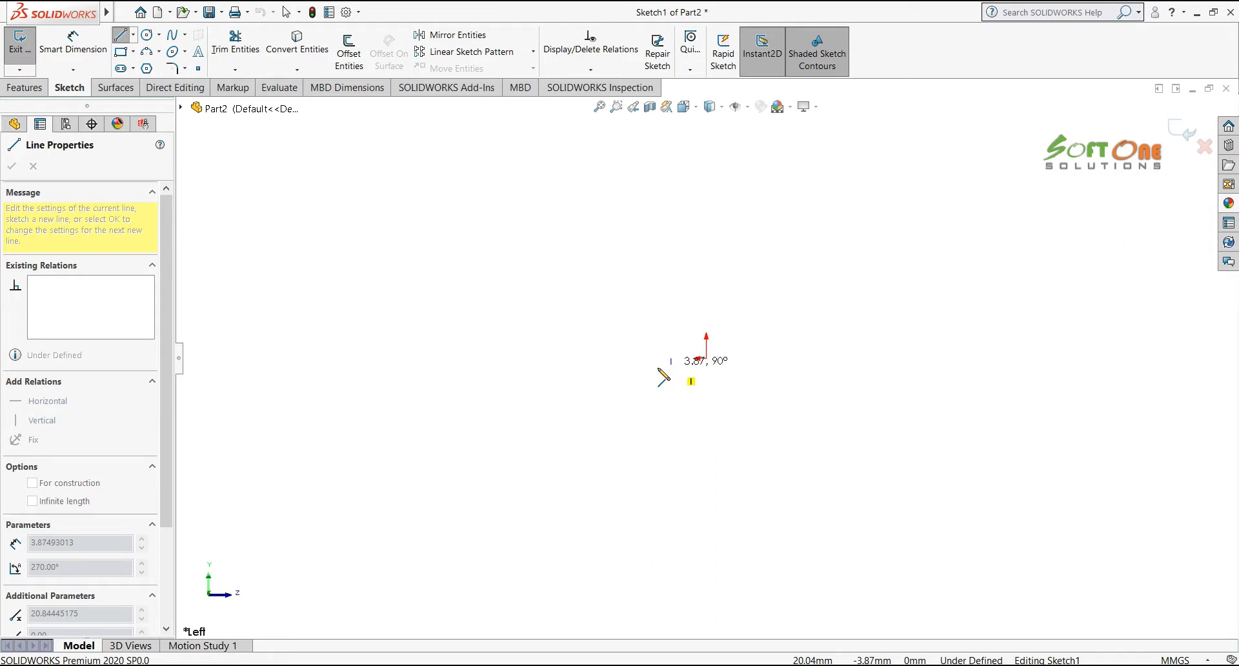
{"action": "left_click", "coordinate": [671, 180]}
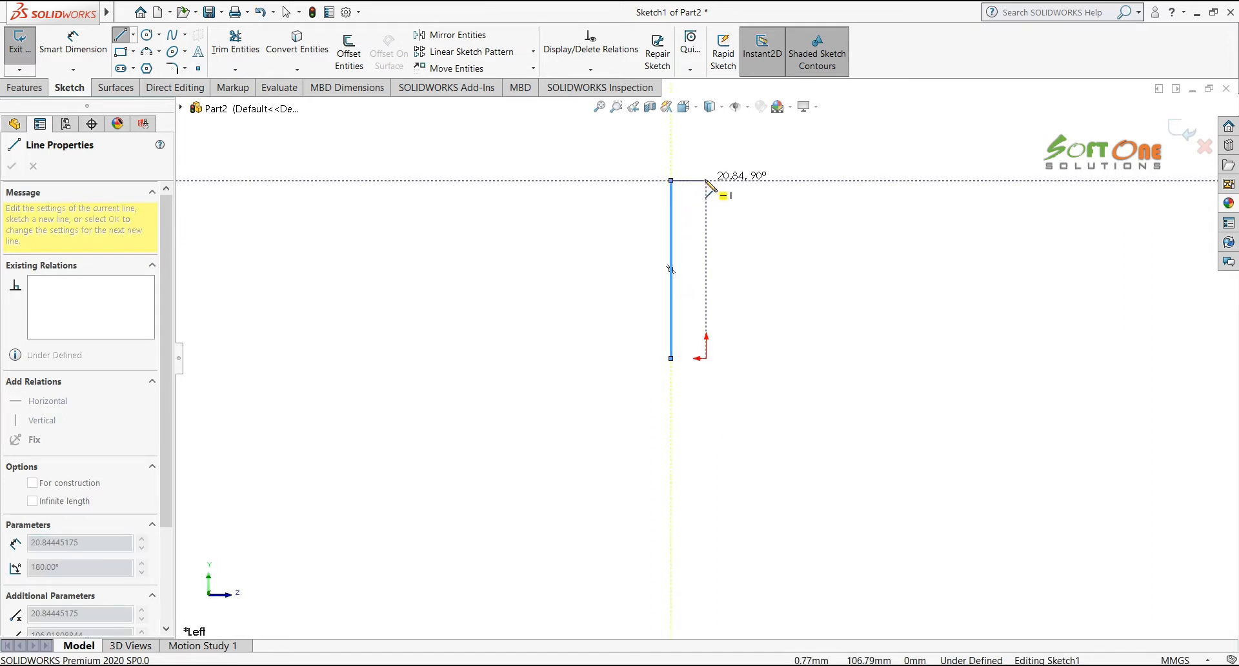
{"action": "left_click", "coordinate": [706, 180]}
{"action": "left_click", "coordinate": [706, 241]}
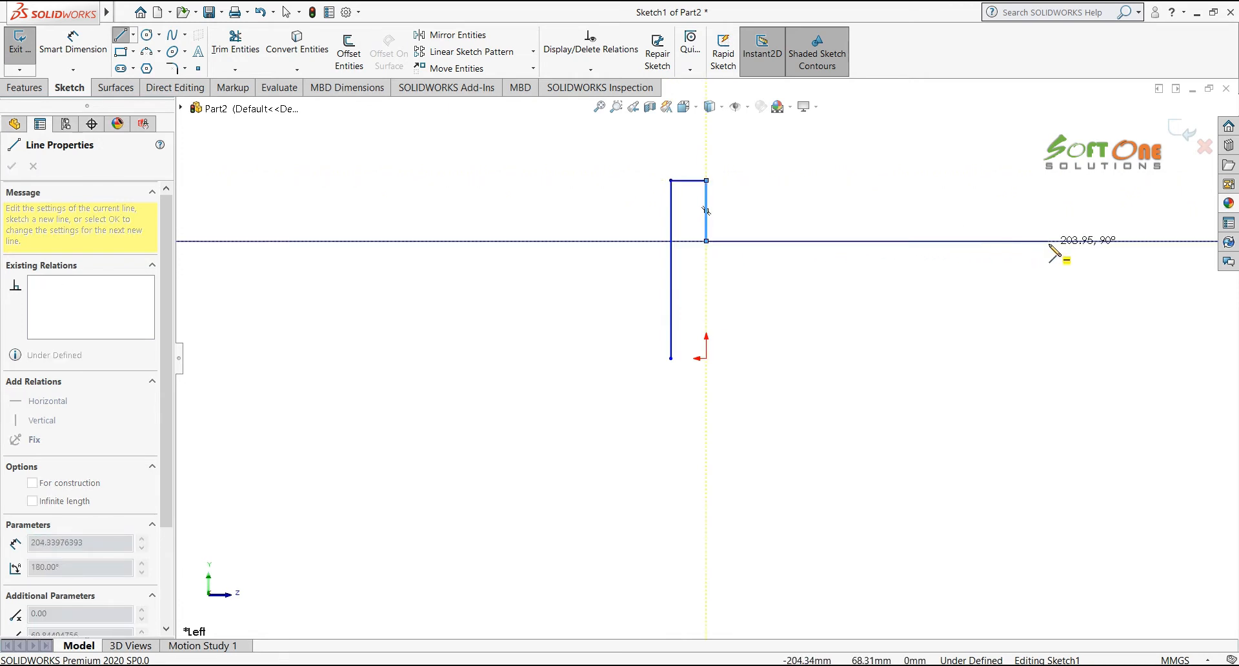
{"action": "left_click", "coordinate": [1098, 241]}
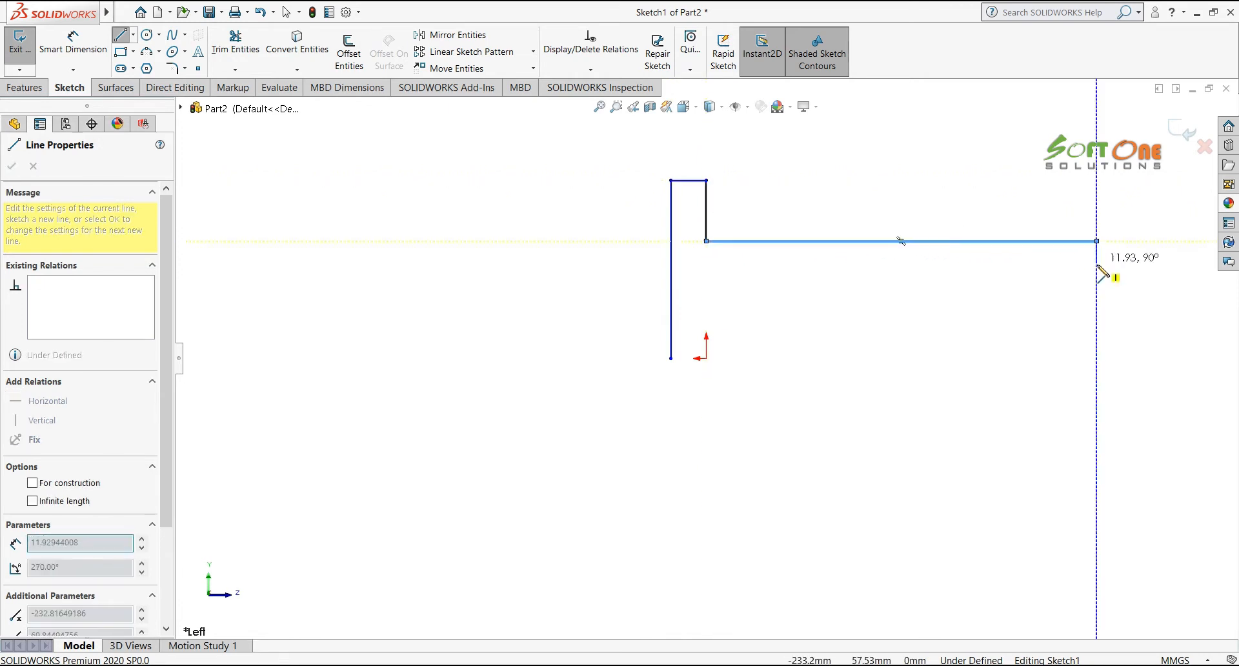
Continue the stepped outline with lines about 22 mm down, 81 mm across and 18 mm down
{"action": "scroll", "coordinate": [1064, 243], "scroll_direction": "down", "scroll_amount": 1}
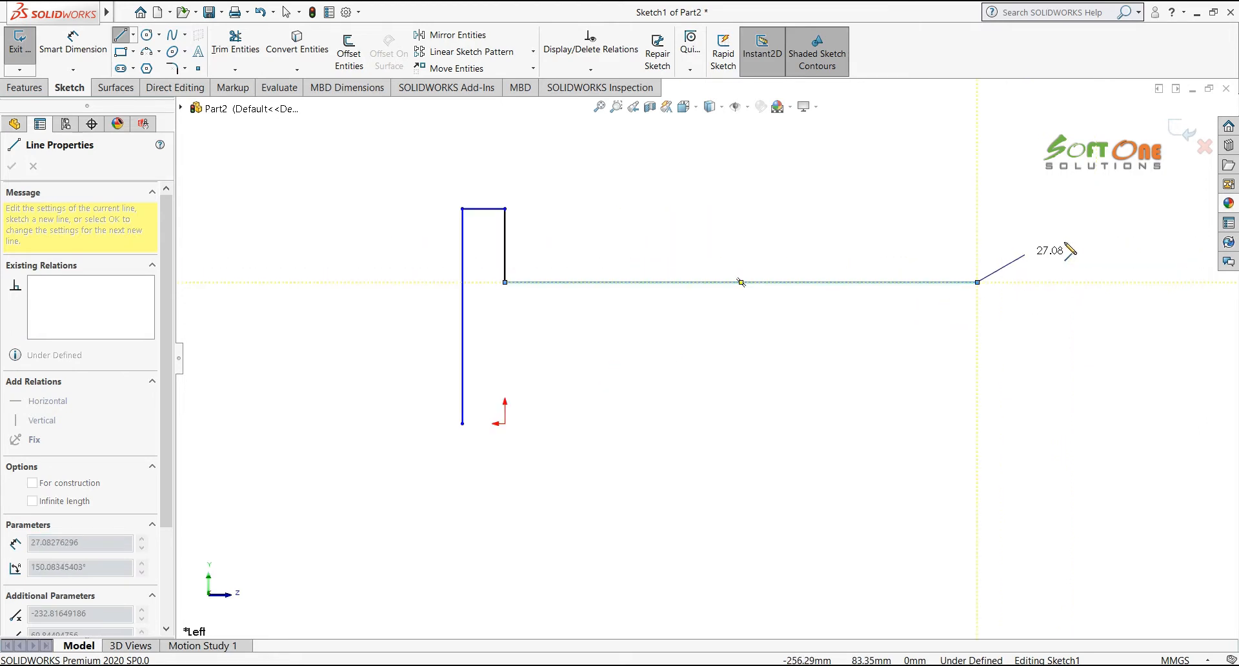
{"action": "left_click", "coordinate": [976, 325]}
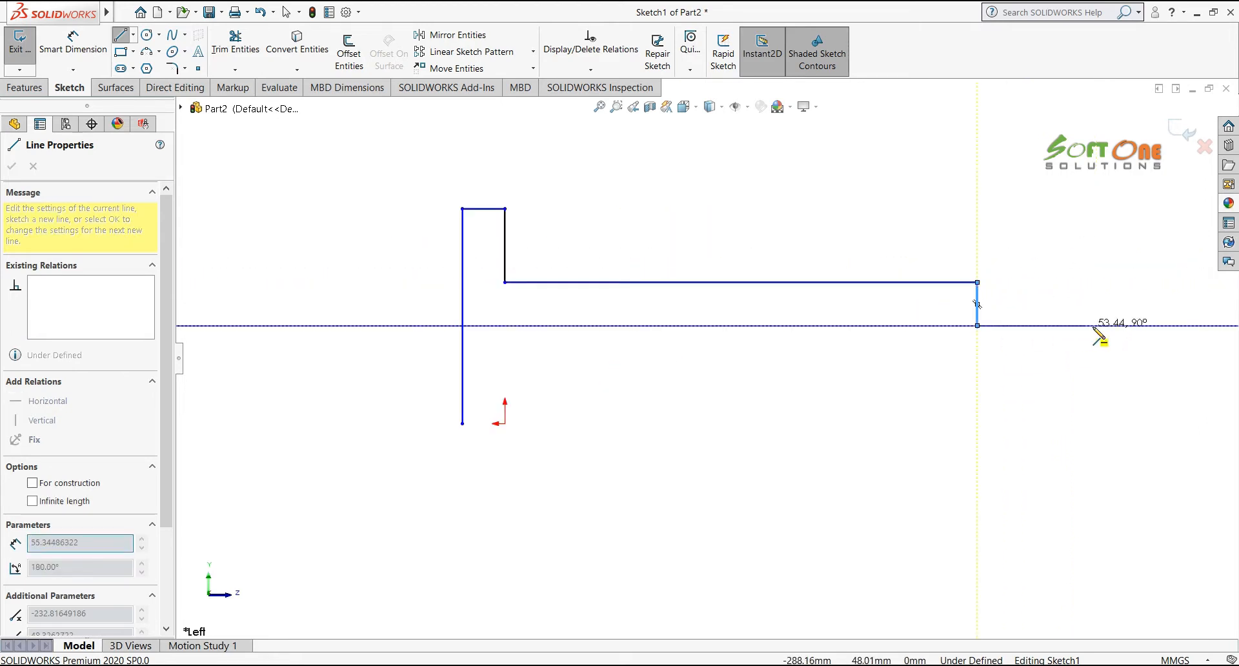
{"action": "left_click", "coordinate": [1142, 342]}
{"action": "left_click", "coordinate": [1140, 361]}
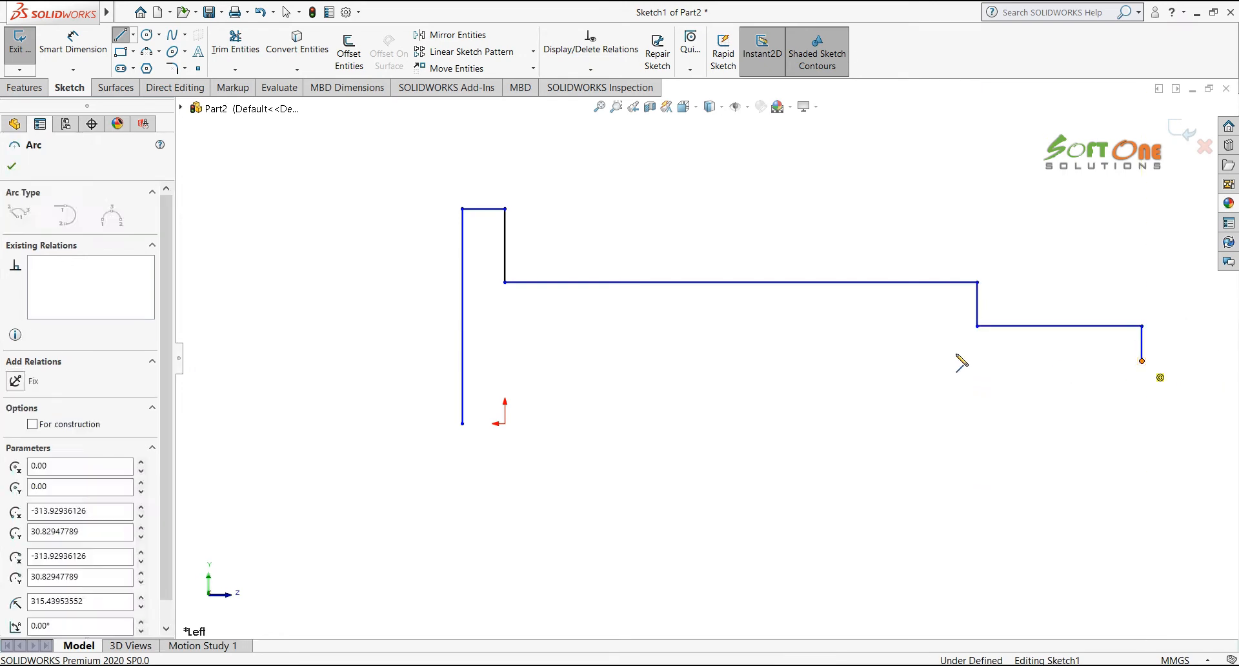
Sketch a final horizontal step line about 43 mm long from the outline's open lower end
{"action": "scroll", "coordinate": [957, 362], "scroll_direction": "up", "scroll_amount": 1}
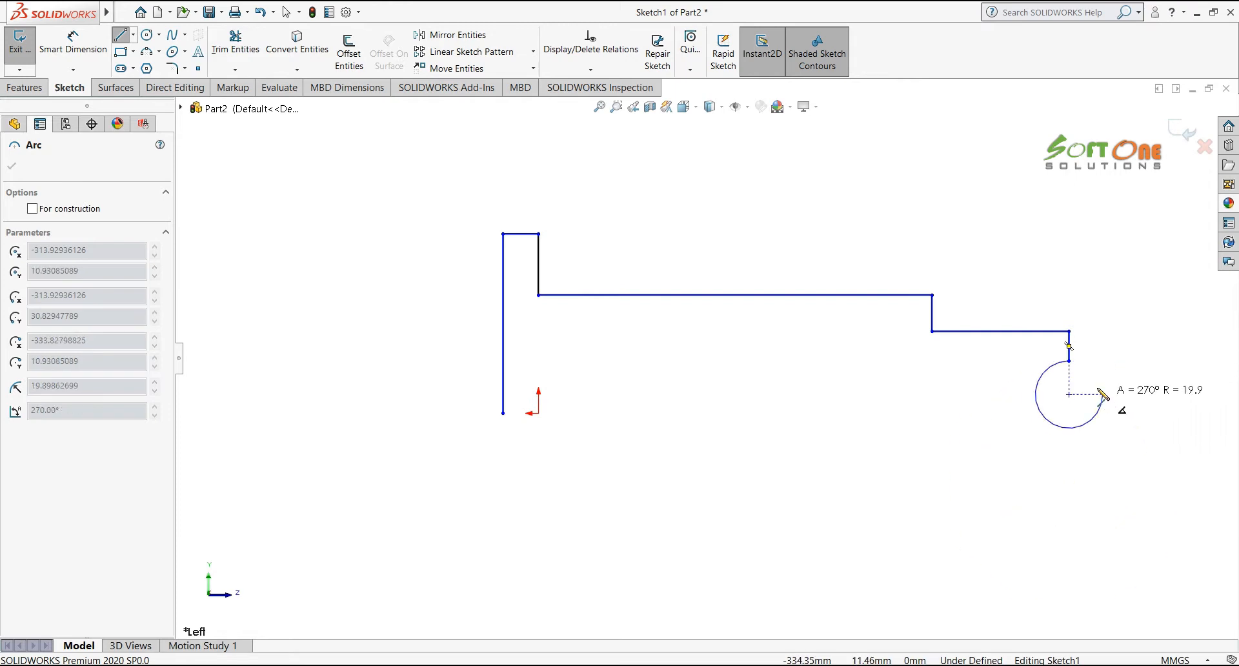
{"action": "left_click", "coordinate": [1069, 362]}
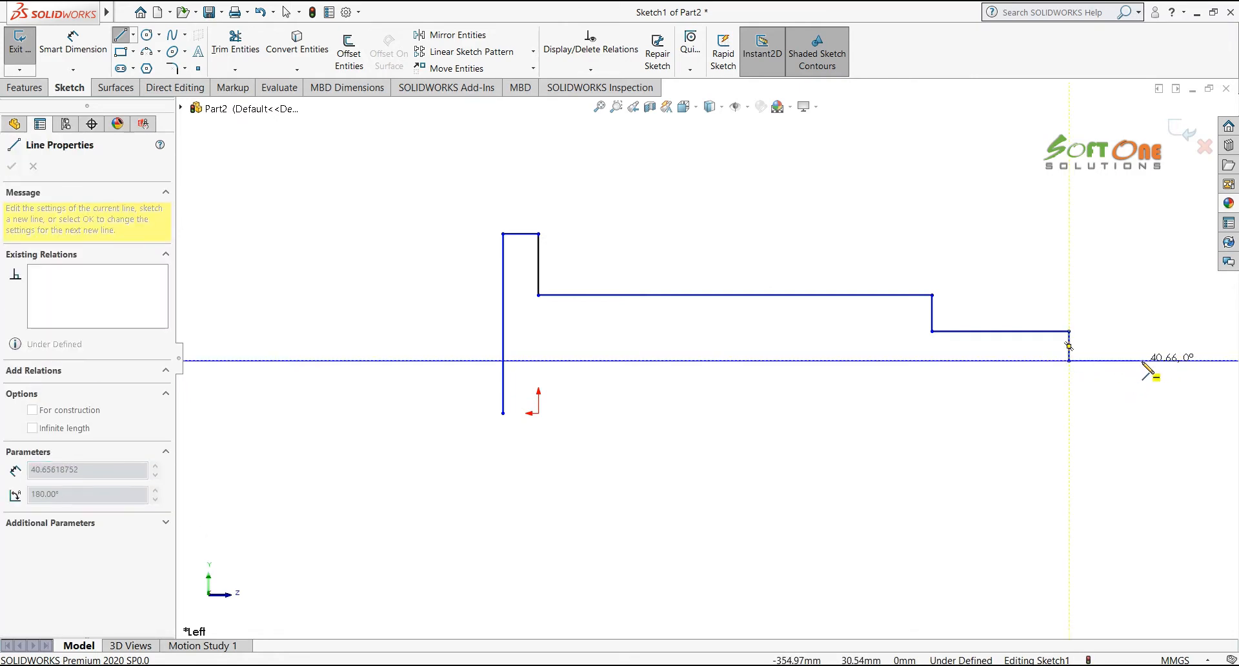
{"action": "left_click", "coordinate": [1141, 362]}
{"action": "key", "text": "Escape"}
Merge the lower end of the last vertical line with the start of the final horizontal step line
{"action": "scroll", "coordinate": [1103, 366], "scroll_direction": "down", "scroll_amount": 6}
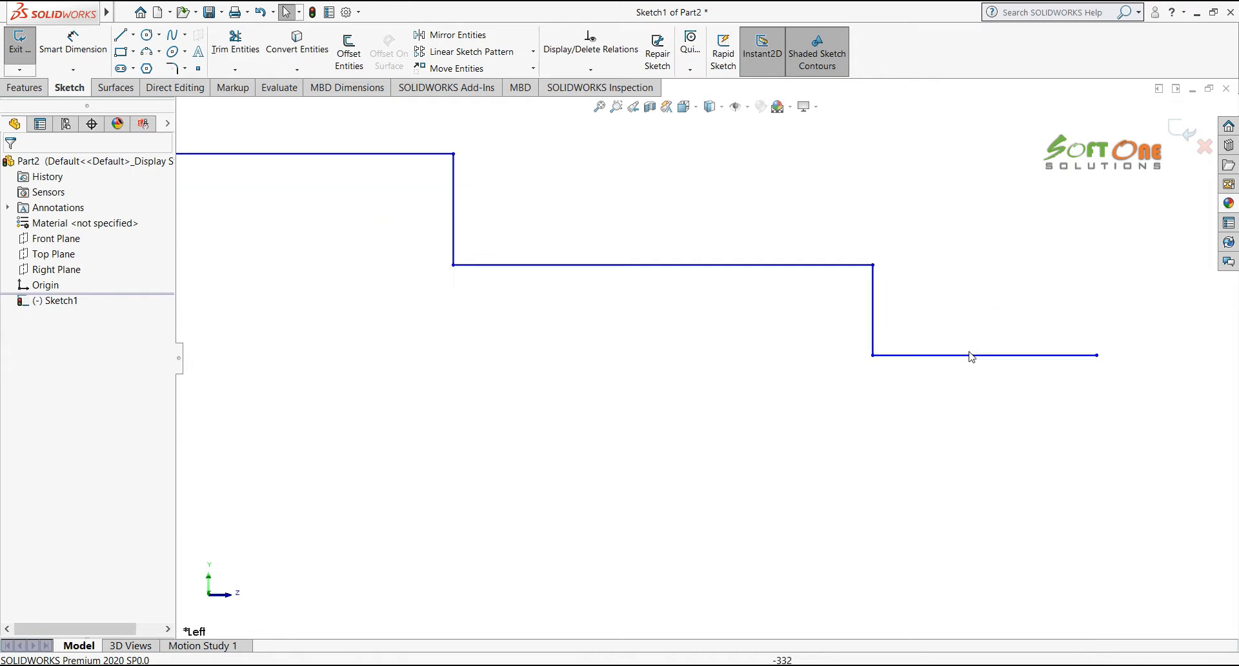
{"action": "scroll", "coordinate": [971, 356], "scroll_direction": "down", "scroll_amount": 3}
{"action": "mouse_move", "coordinate": [798, 364]}
{"action": "left_mouse_down"}
{"action": "mouse_move", "coordinate": [802, 390]}
{"action": "mouse_move", "coordinate": [800, 355]}
{"action": "left_mouse_up"}
{"action": "scroll", "coordinate": [968, 385], "scroll_direction": "up", "scroll_amount": 10}
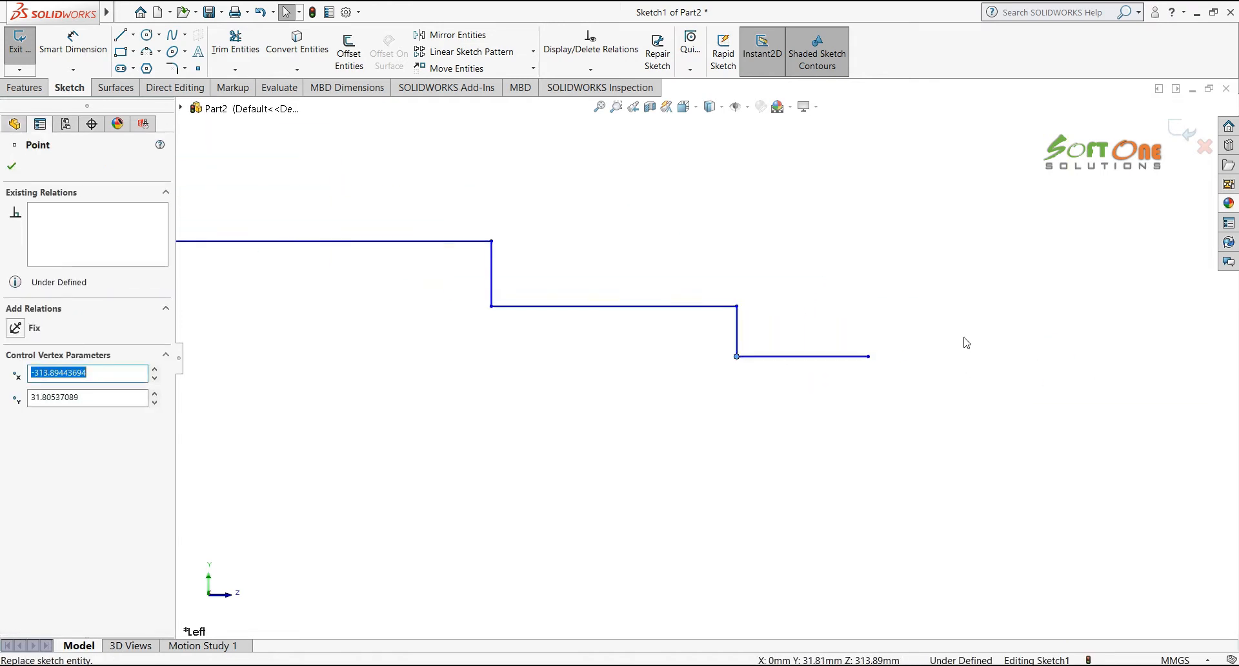
{"action": "scroll", "coordinate": [922, 351], "scroll_direction": "up", "scroll_amount": 1}
{"action": "scroll", "coordinate": [269, 342], "scroll_direction": "down", "scroll_amount": 2}
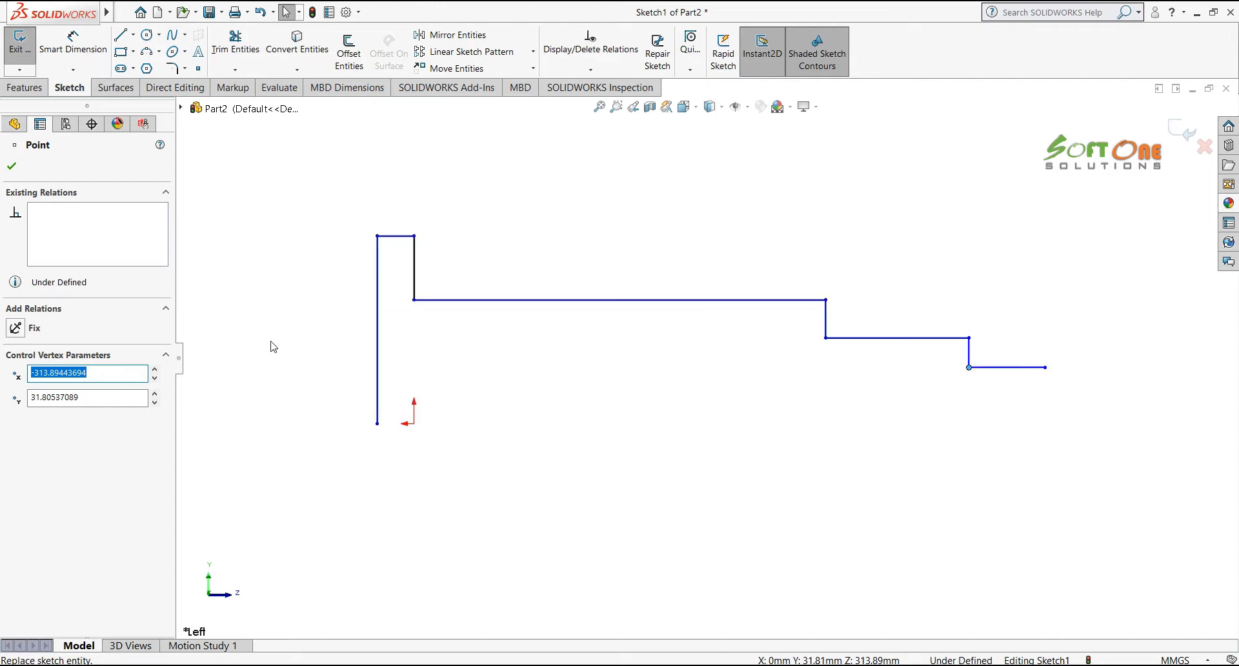
{"action": "left_click", "coordinate": [612, 377]}
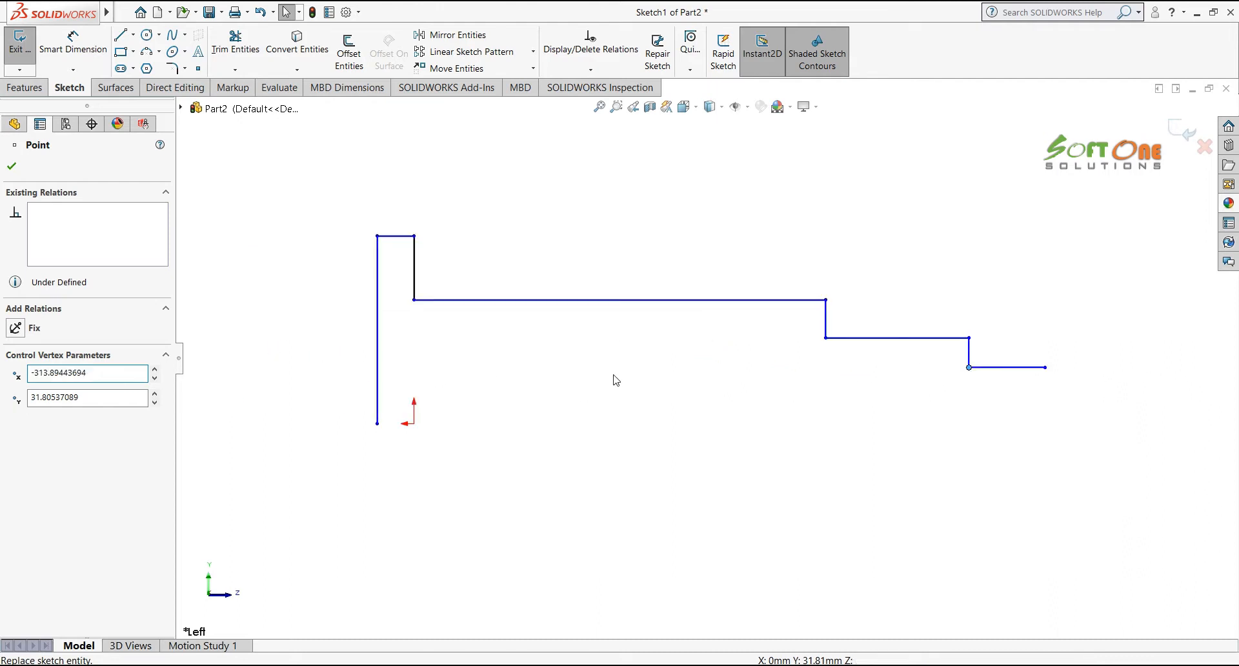
Close the profile with a vertical line about 32 mm down to origin level and a horizontal line back to the starting point
{"action": "left_click", "coordinate": [120, 35]}
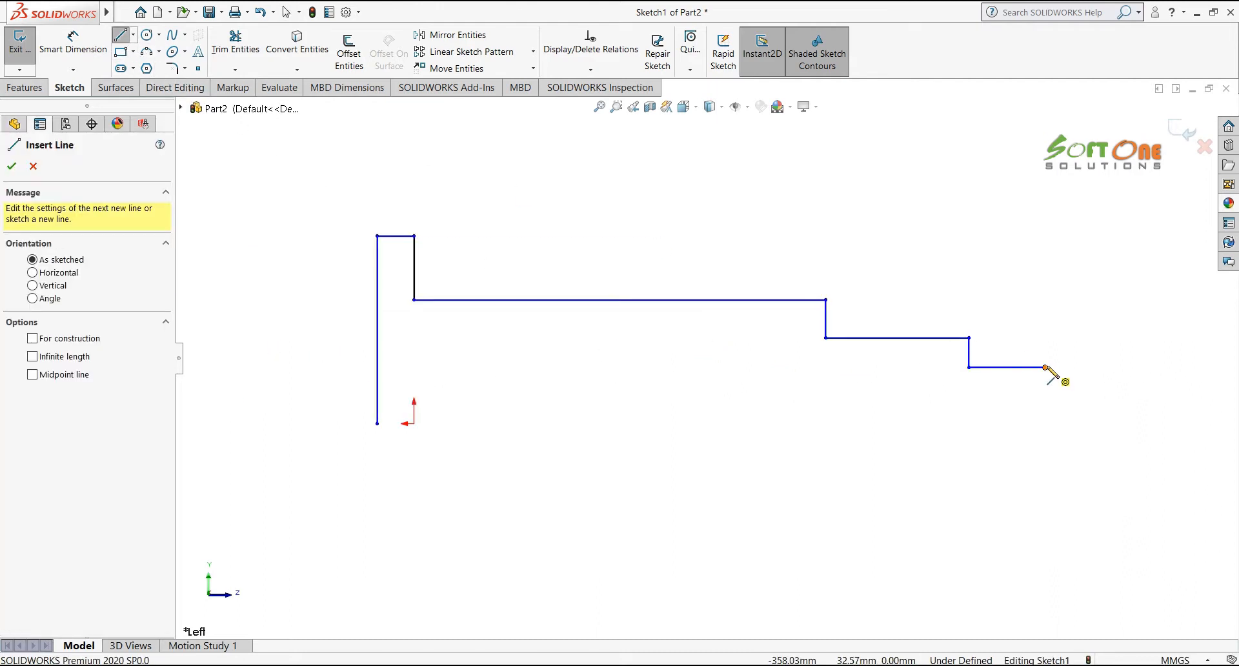
{"action": "left_click", "coordinate": [1045, 367]}
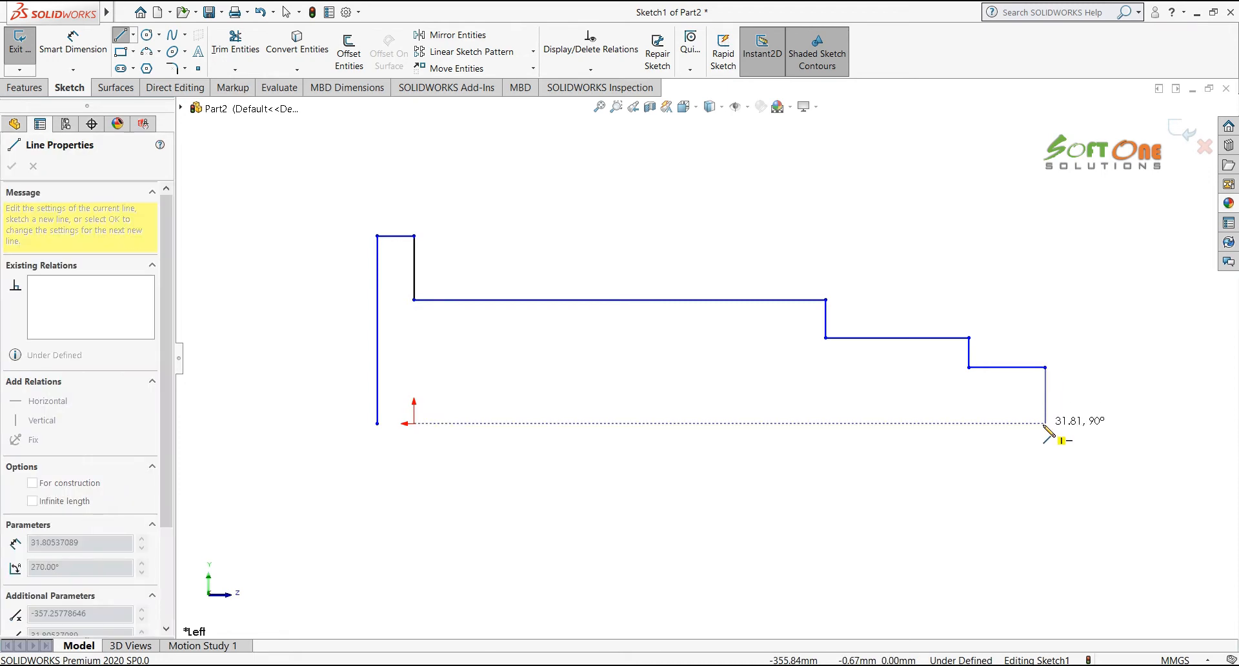
{"action": "left_click", "coordinate": [1045, 423]}
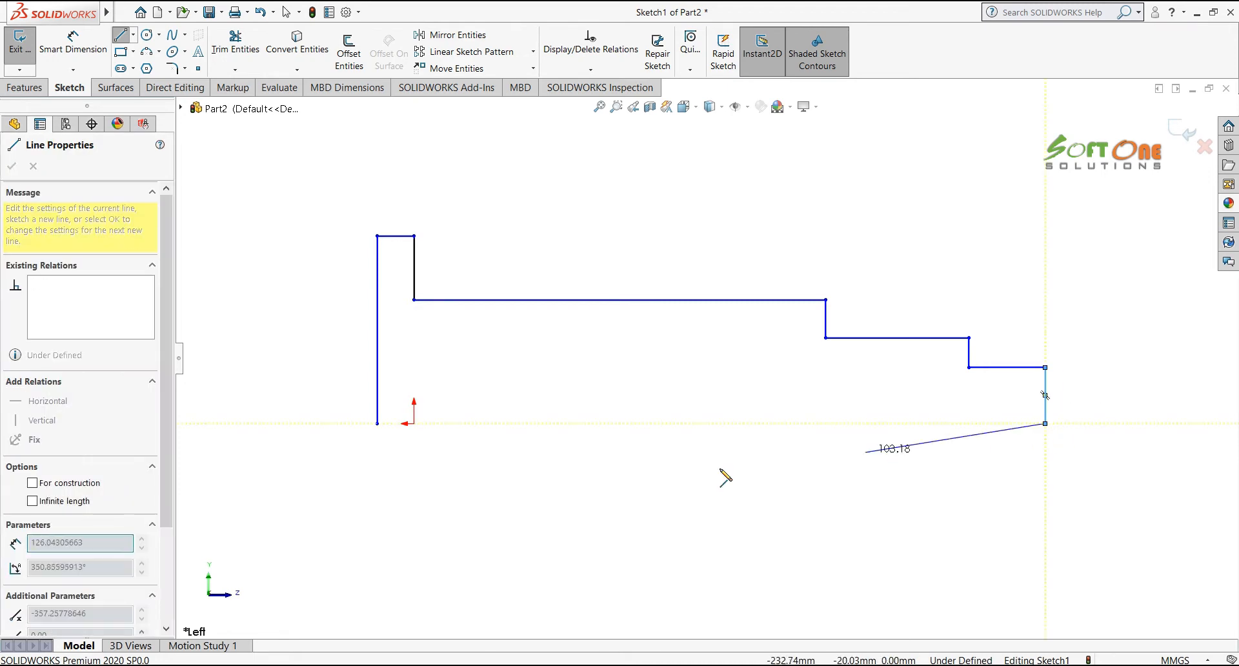
{"action": "left_click", "coordinate": [375, 444]}
{"action": "key", "text": "Escape"}
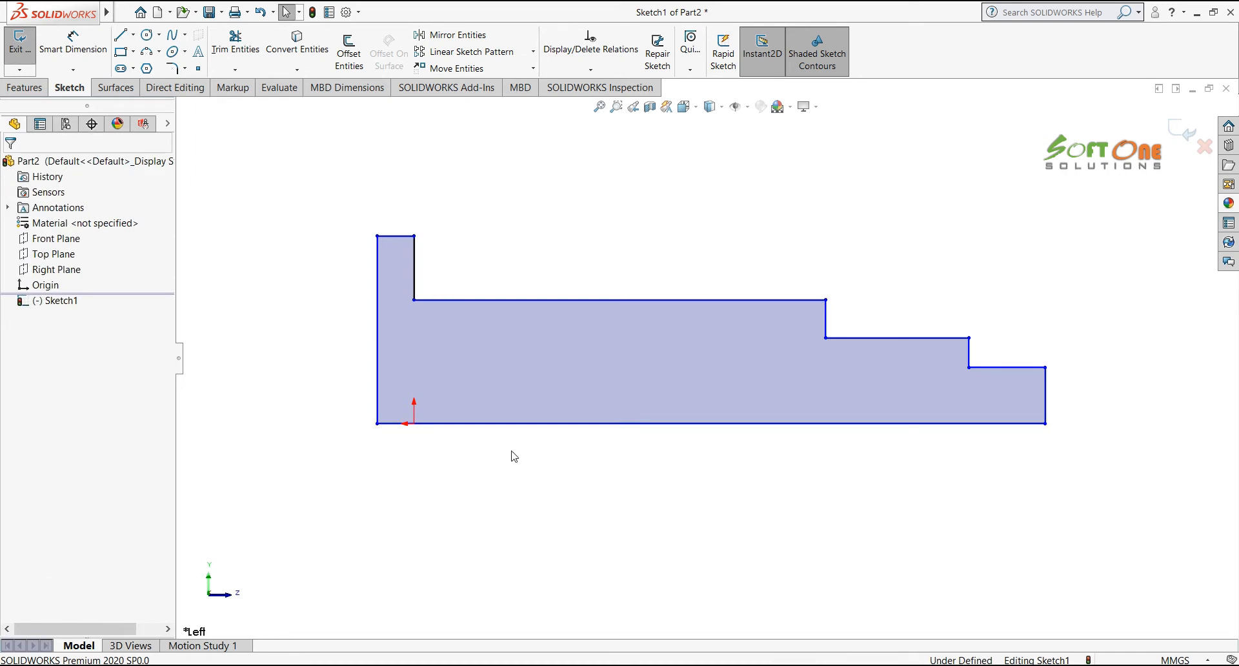
Add a coincident relation between the profile's bottom line and the origin
{"action": "left_click", "coordinate": [508, 424]}
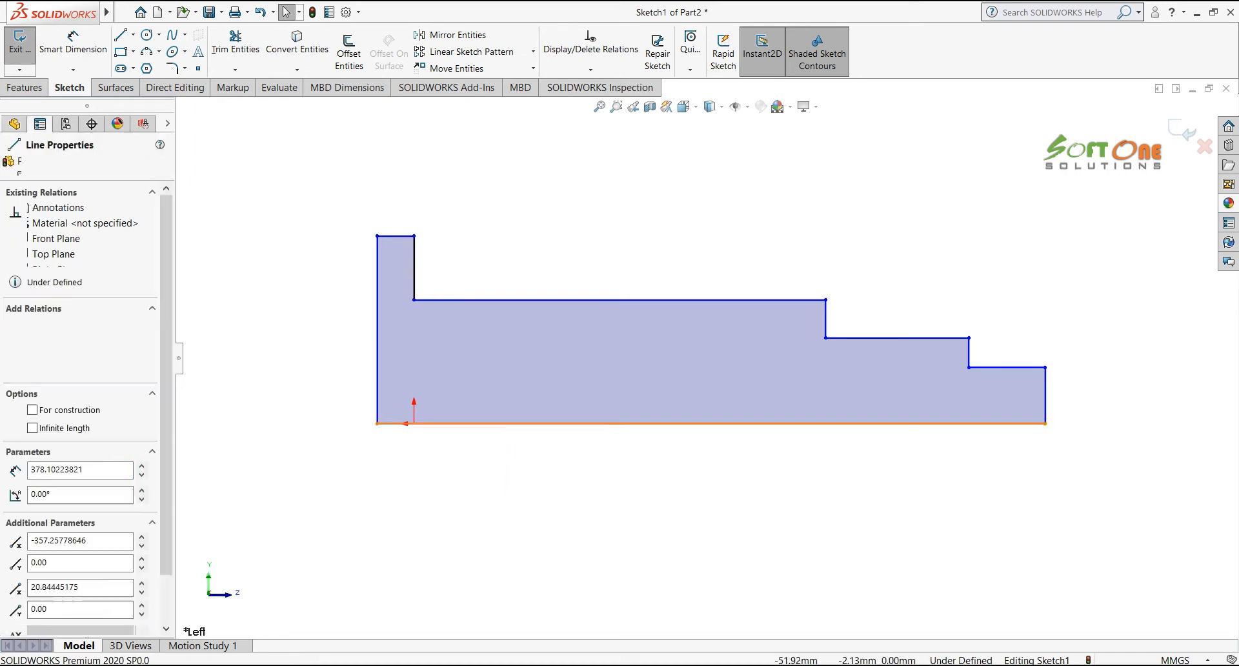
{"action": "left_click", "coordinate": [414, 424], "text": "ctrl"}
{"action": "left_click", "coordinate": [473, 369]}
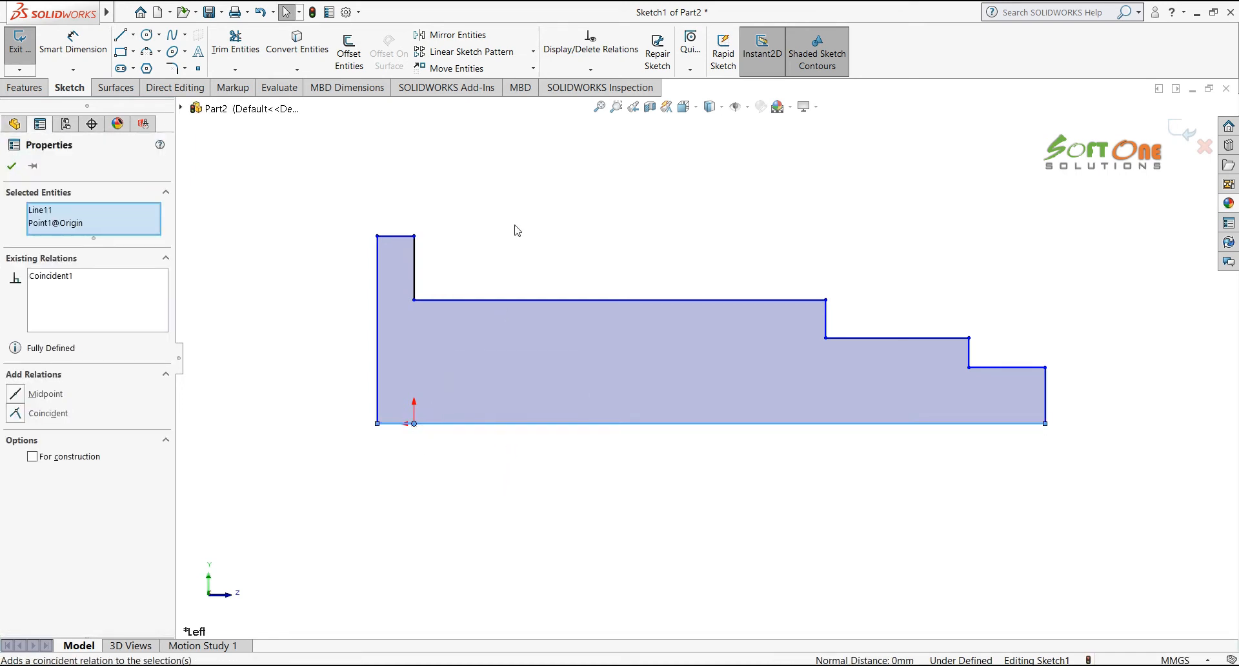
{"action": "key", "text": "Escape"}
Dimension the distance from the flange's inner vertical edge to the profile's far end edge as 390 mm
{"action": "right_click", "coordinate": [523, 223]}
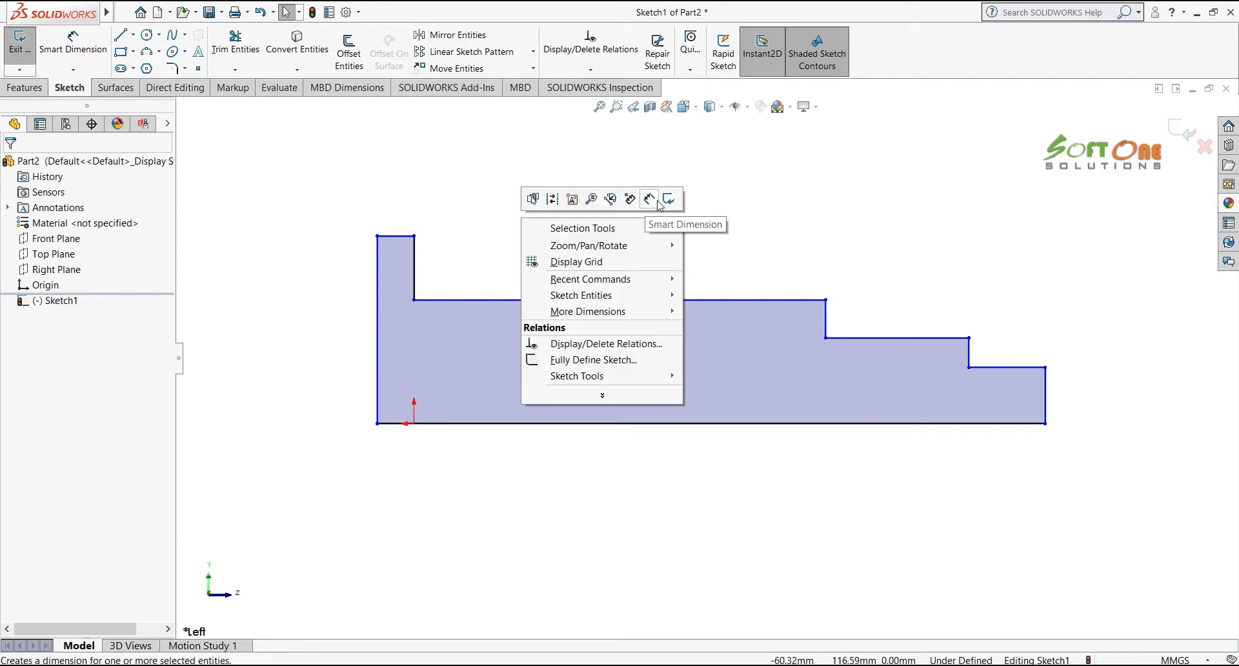
{"action": "left_click", "coordinate": [665, 198]}
{"action": "left_click", "coordinate": [414, 264]}
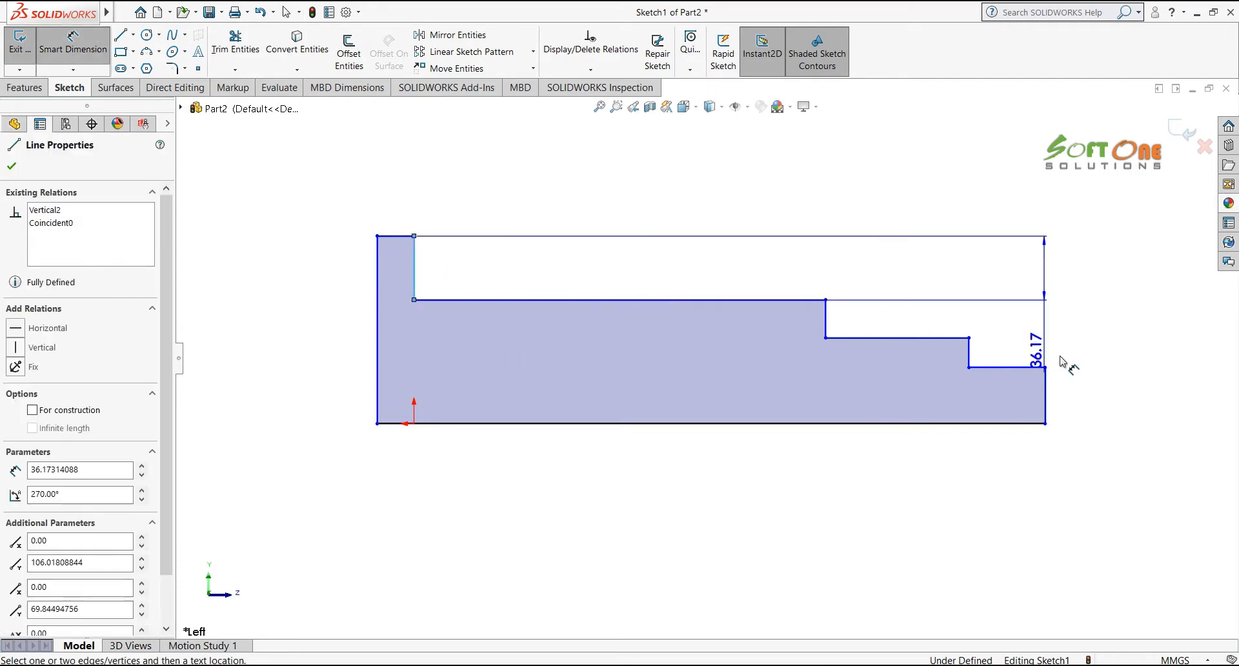
{"action": "left_click", "coordinate": [1046, 403]}
{"action": "left_click", "coordinate": [732, 154]}
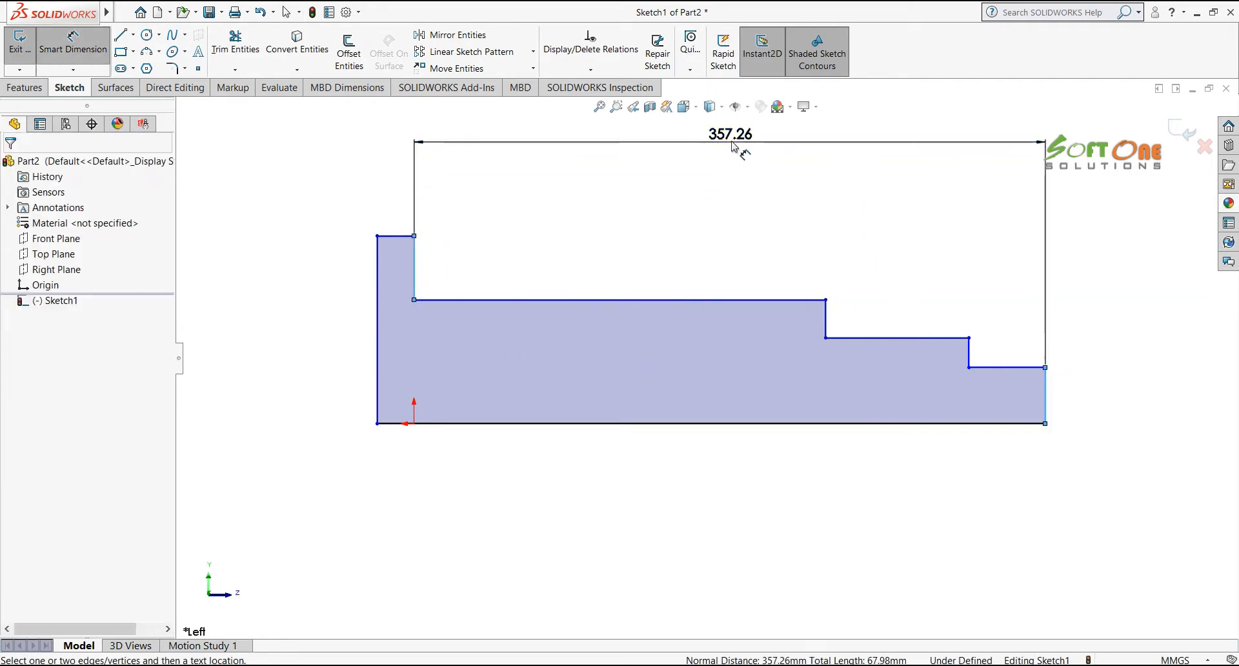
{"action": "type", "text": "390"}
{"action": "key", "text": "Return"}
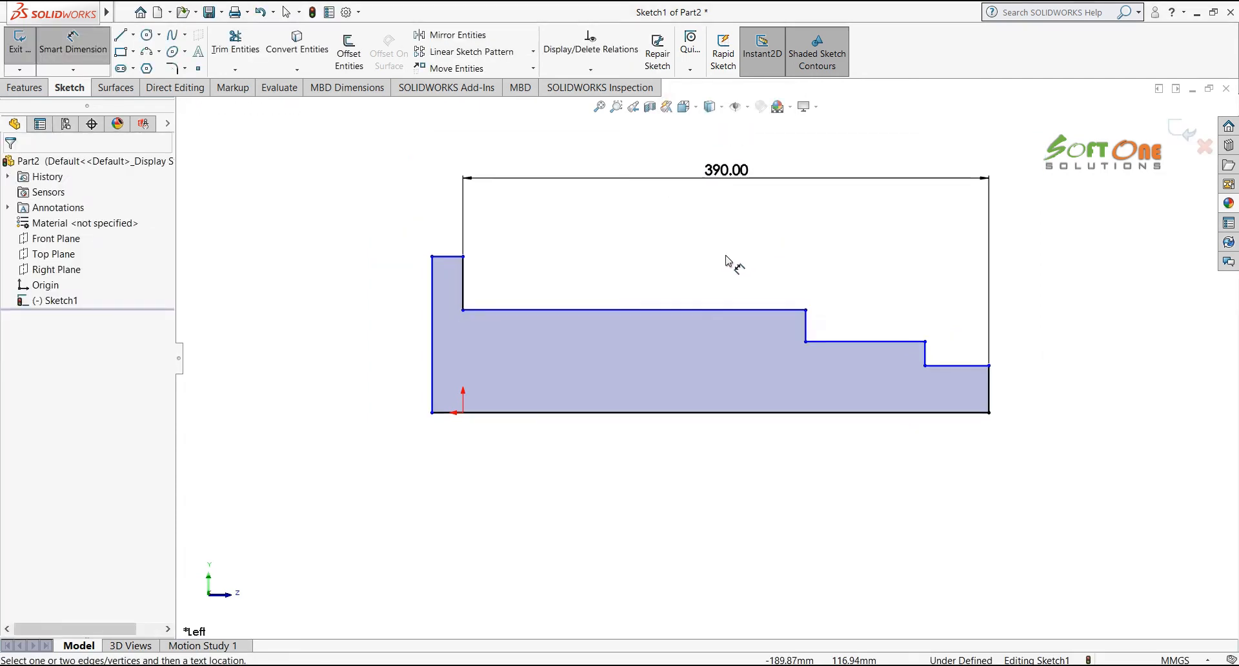
Dimension the longest horizontal step edge, next to the flange, as 215 mm
{"action": "left_click", "coordinate": [677, 326]}
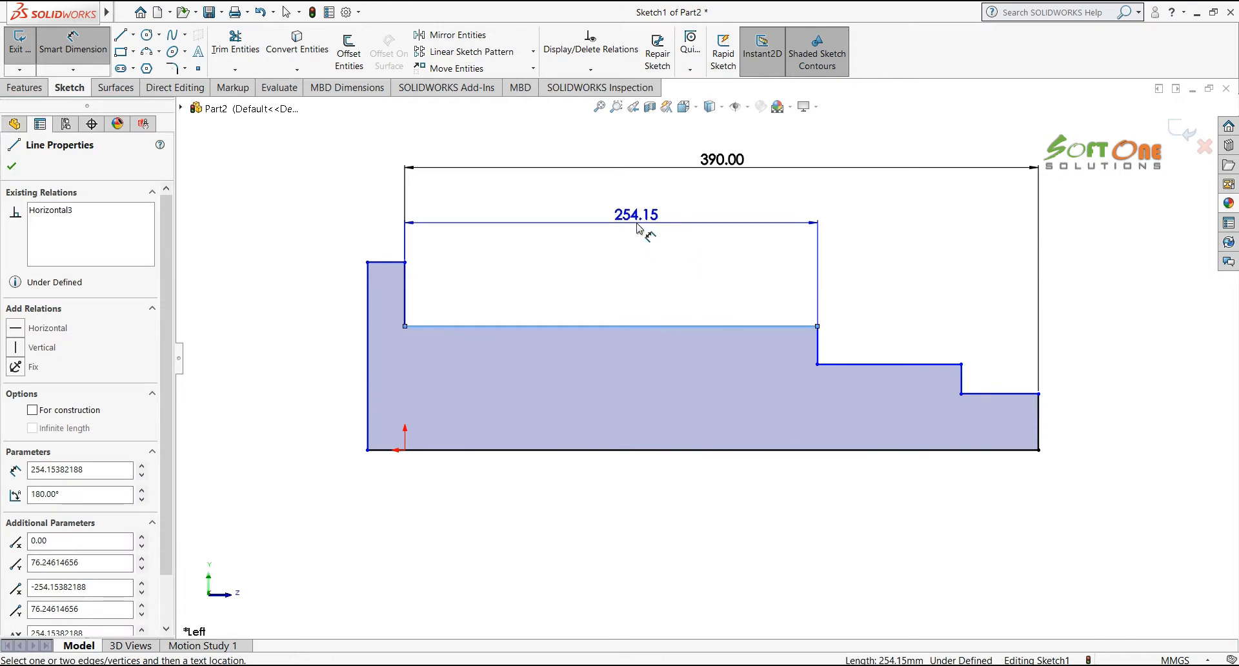
{"action": "left_click", "coordinate": [640, 226]}
{"action": "type", "text": "215"}
{"action": "key", "text": "Return"}
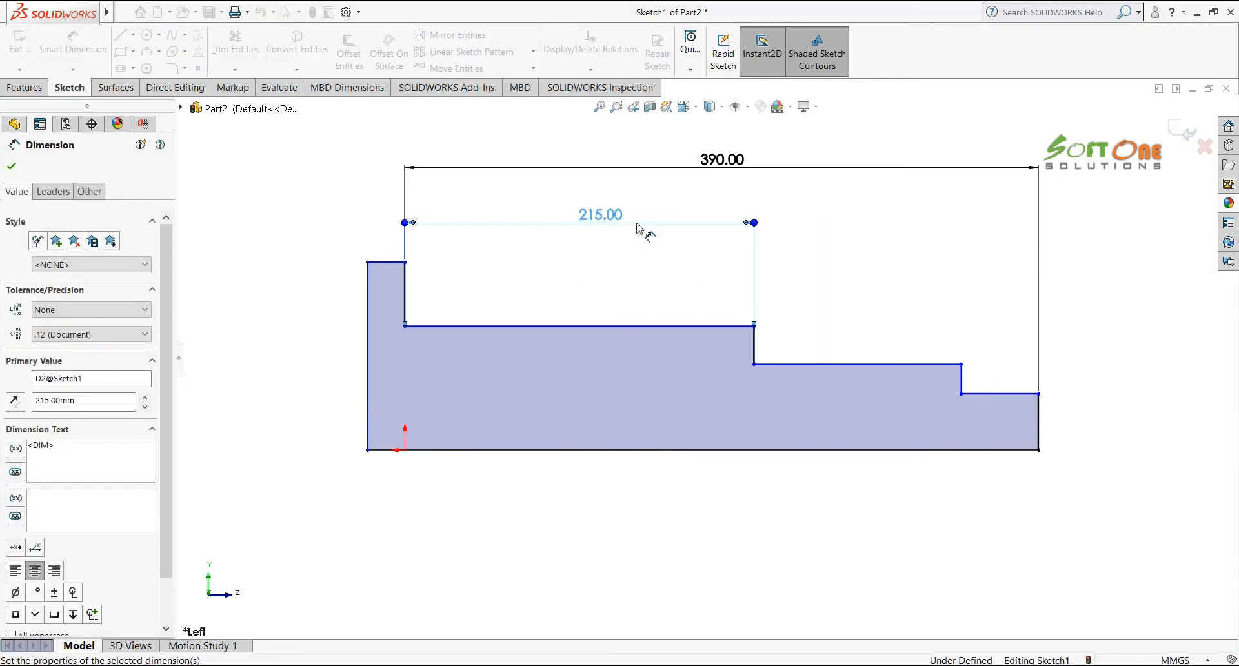
Dimension the middle horizontal step edge of the profile as 85 mm
{"action": "left_click", "coordinate": [877, 365]}
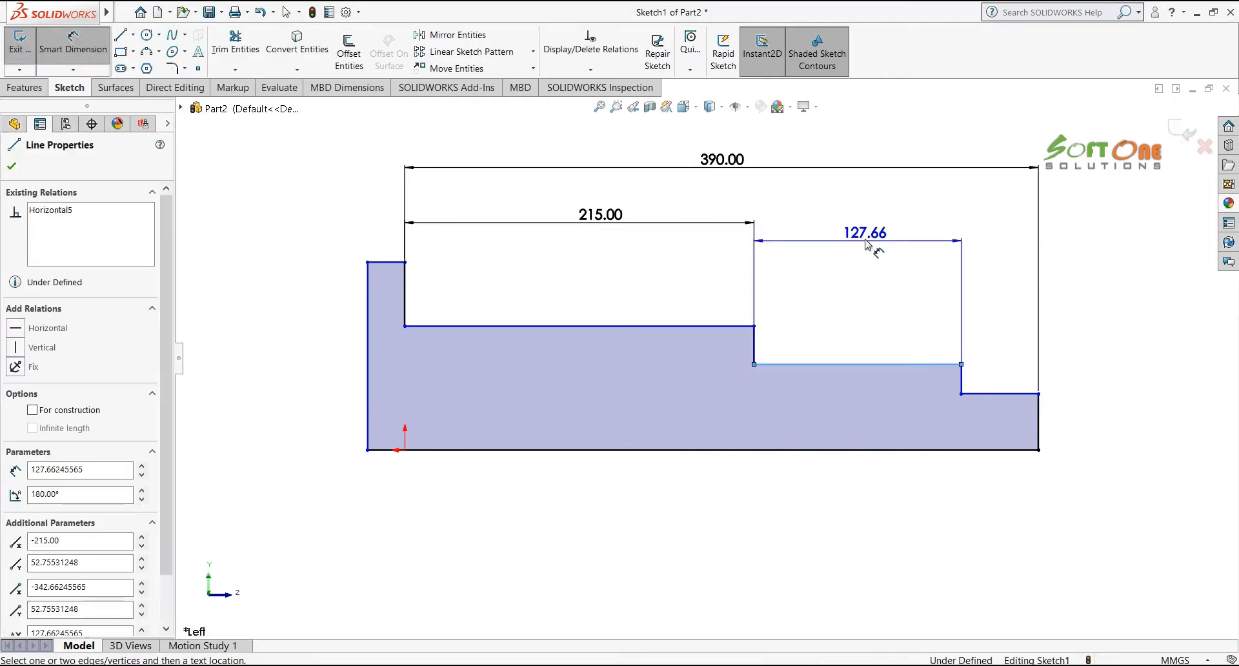
{"action": "left_click", "coordinate": [865, 231]}
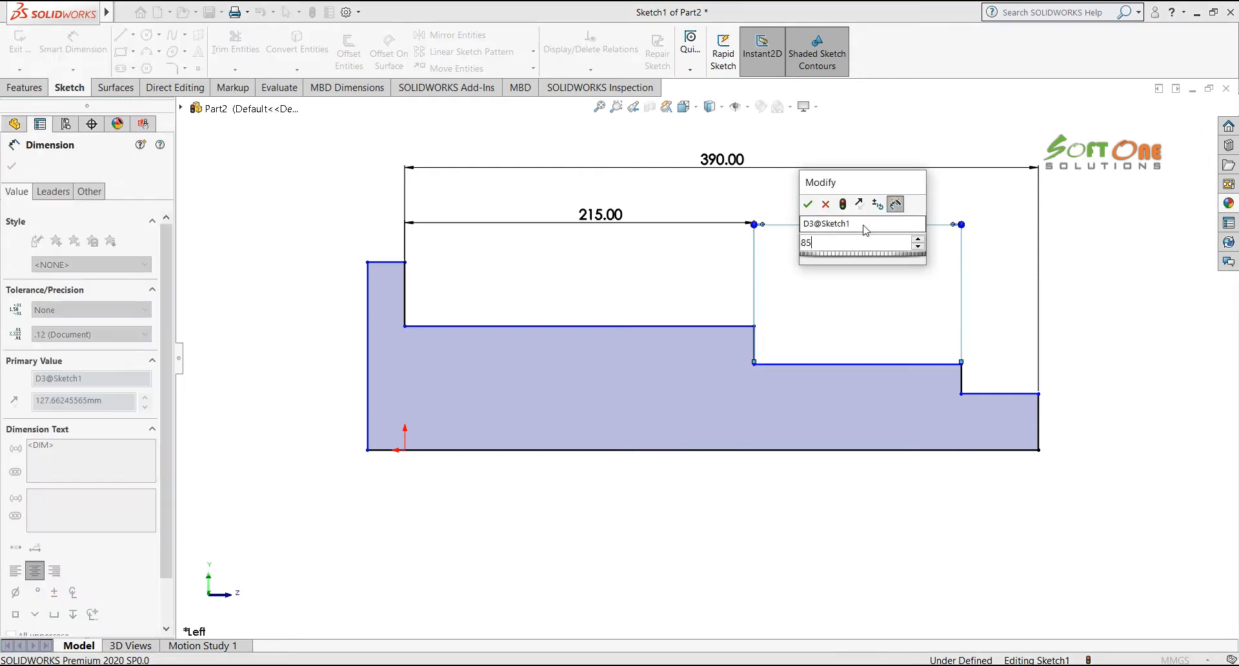
{"action": "type", "text": "85"}
{"action": "key", "text": "Return"}
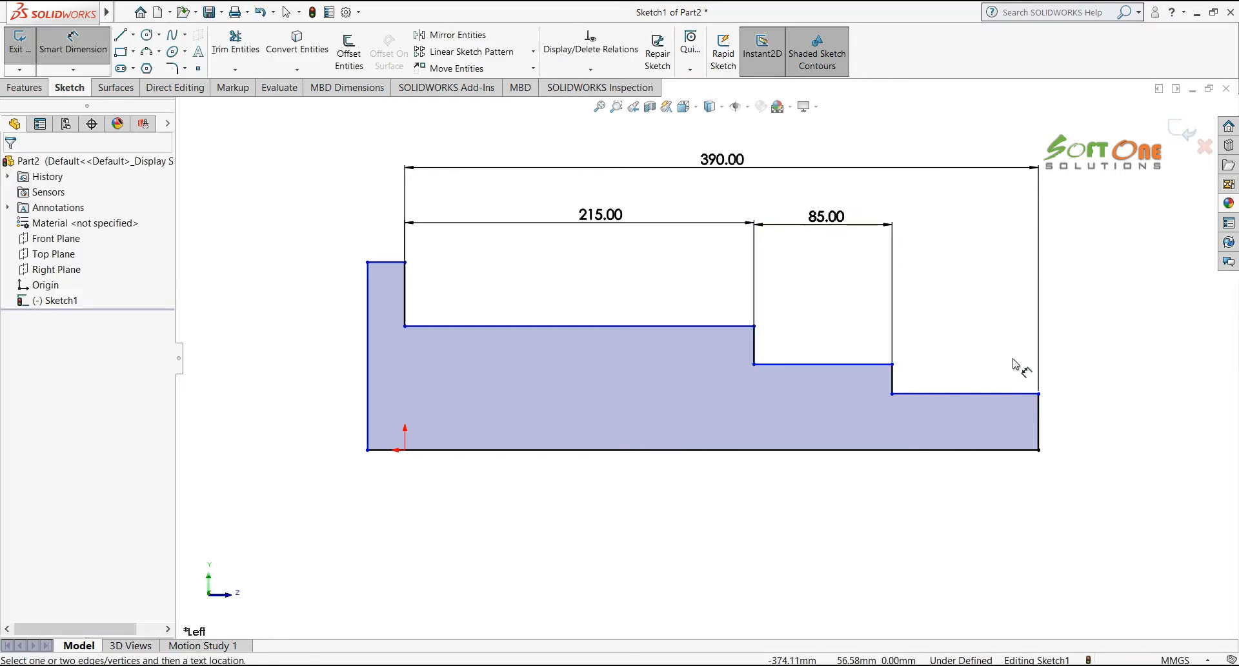
Dimension the height from the profile's bottom line to the far end step edge as 30 mm
{"action": "left_click", "coordinate": [1018, 395]}
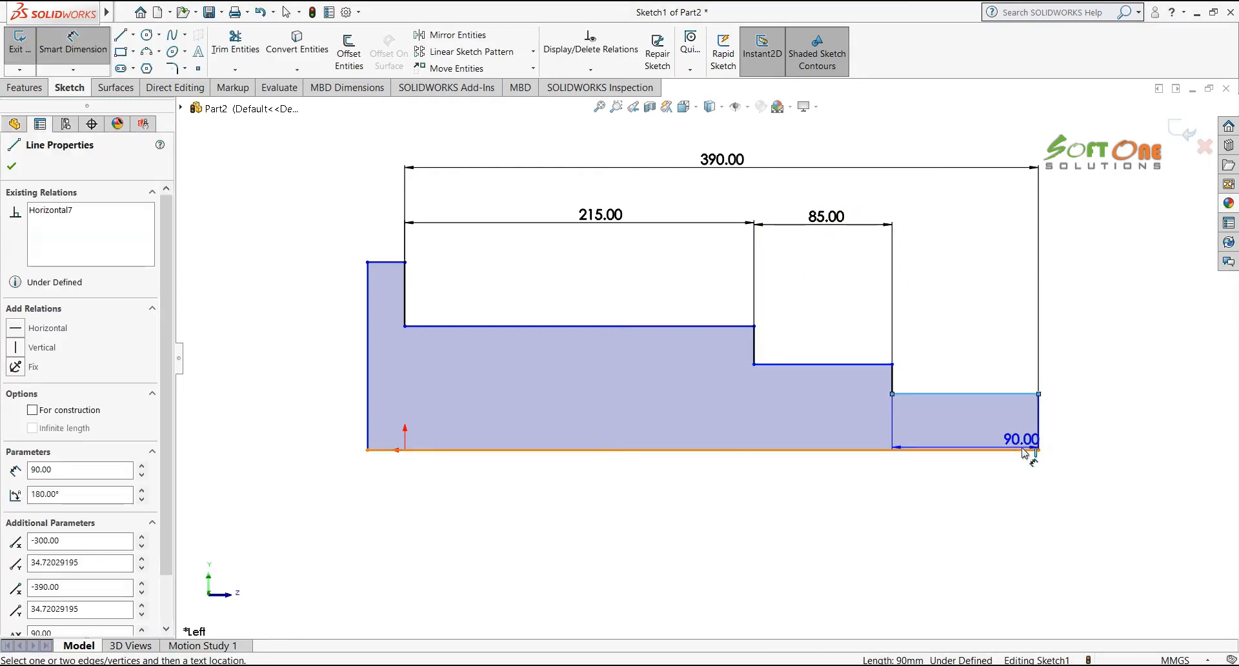
{"action": "left_click", "coordinate": [1012, 449]}
{"action": "left_click", "coordinate": [1007, 436]}
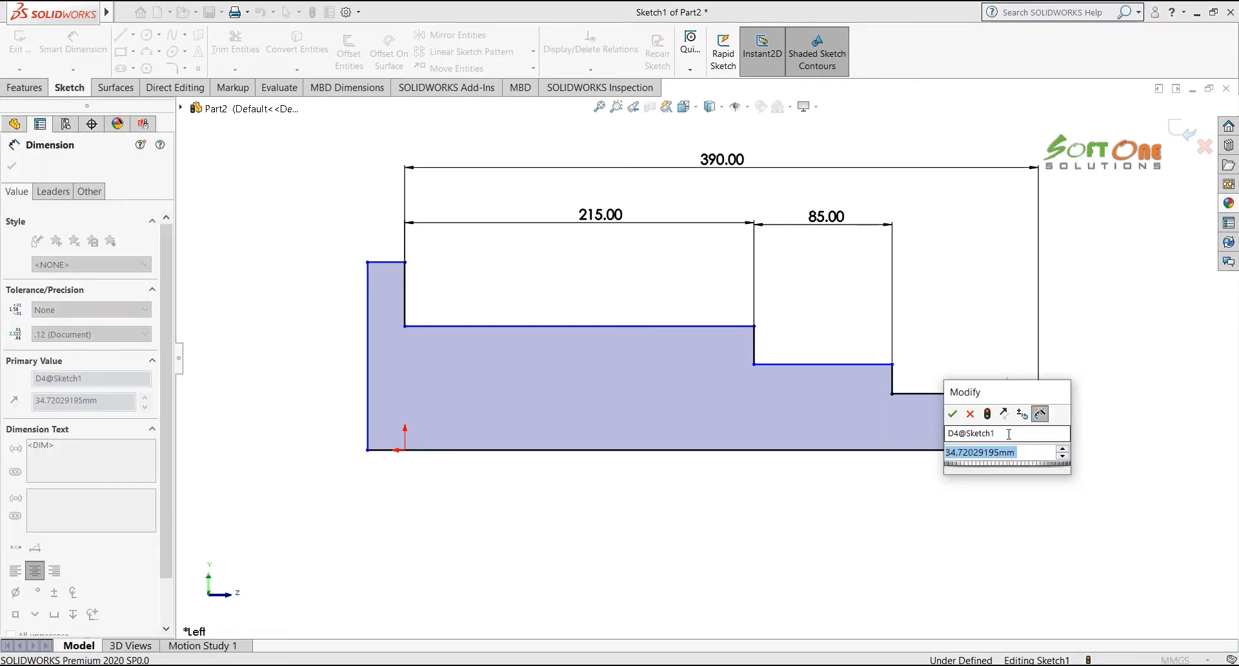
{"action": "type", "text": "35"}
{"action": "key", "text": "Return"}
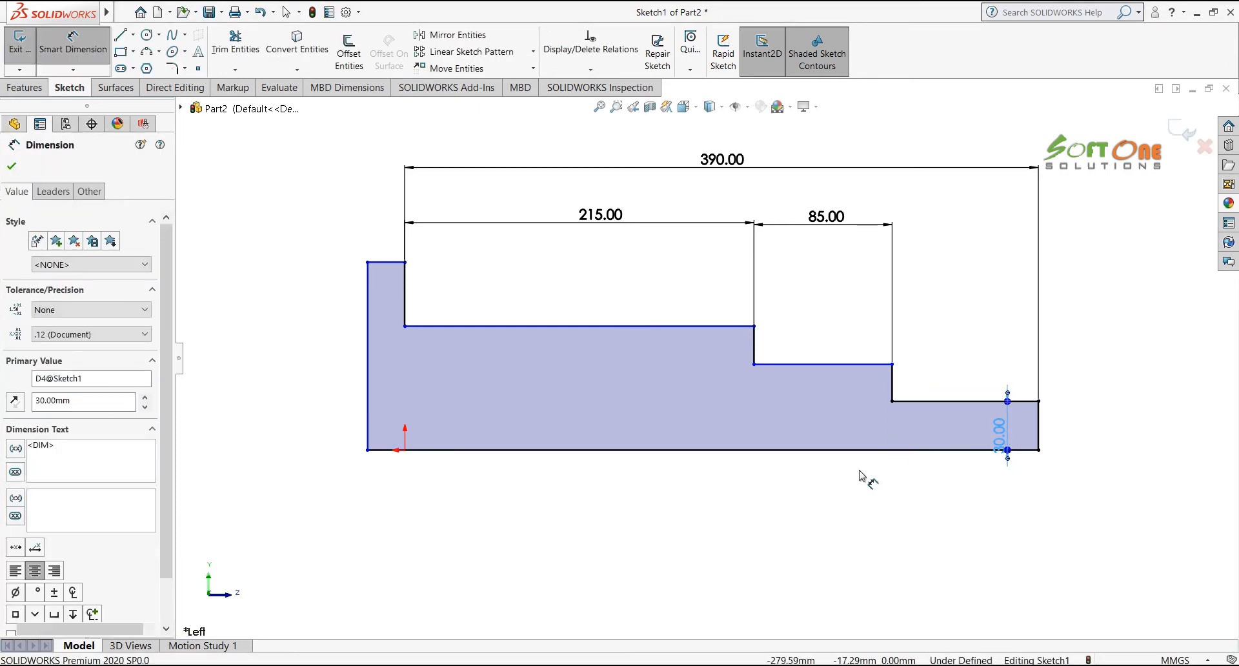
Dimension the height from the bottom line to the middle step edge as 40 mm
{"action": "left_click", "coordinate": [851, 363]}
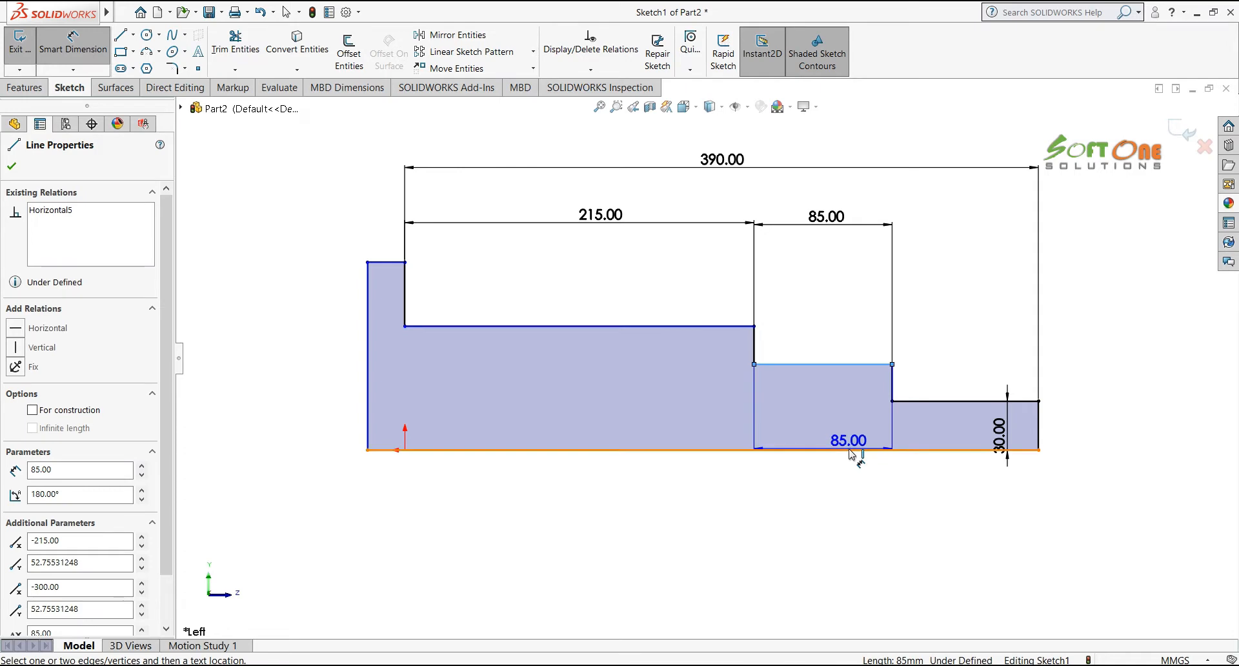
{"action": "left_click", "coordinate": [849, 450]}
{"action": "left_click", "coordinate": [847, 421]}
{"action": "type", "text": "40"}
{"action": "key", "text": "Return"}
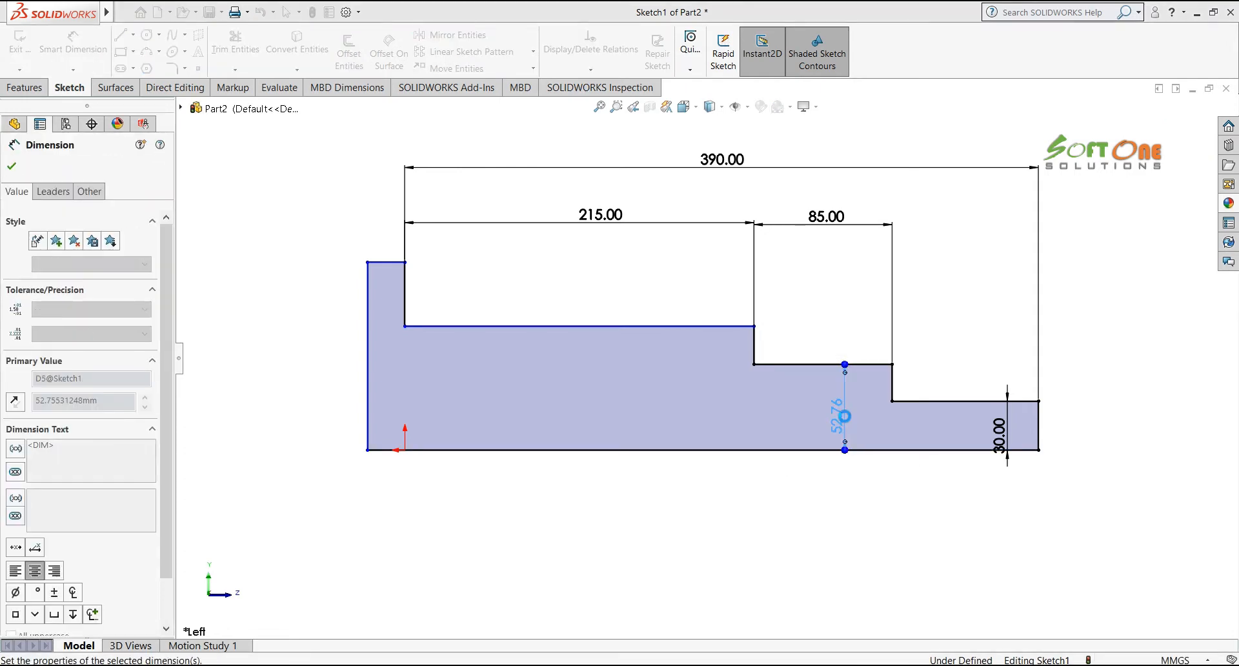
Dimension the height from the bottom line to the 215 mm step edge as 50 mm
{"action": "left_click", "coordinate": [703, 327]}
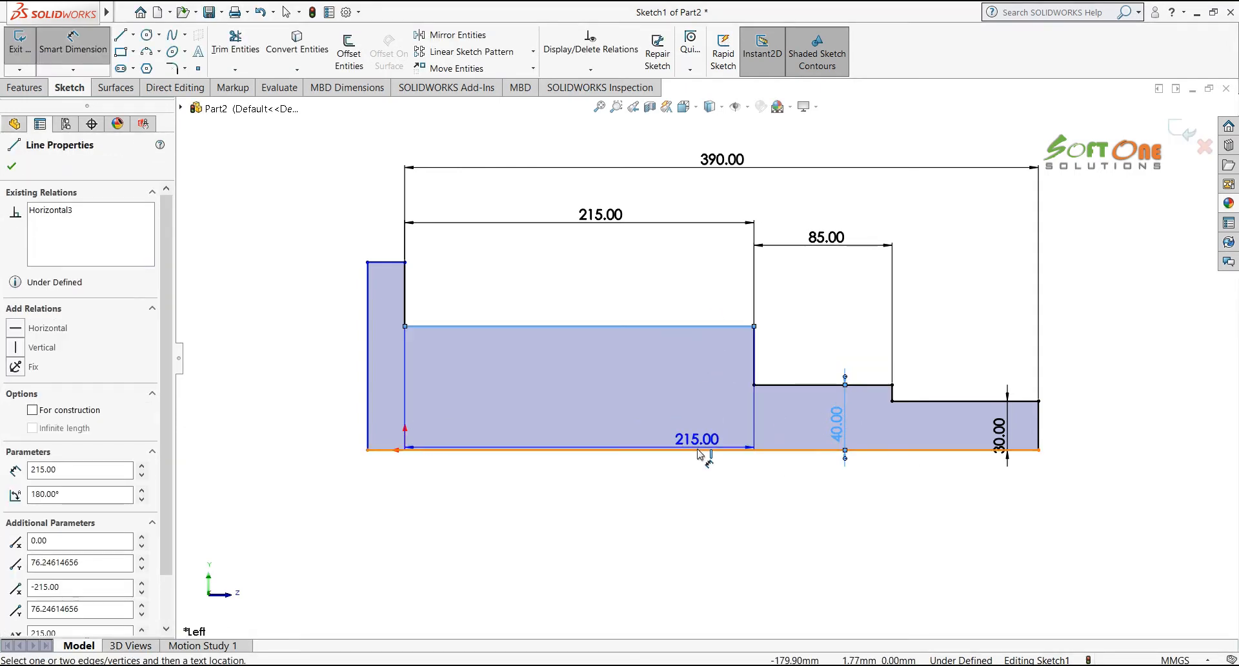
{"action": "left_click", "coordinate": [705, 451]}
{"action": "left_click", "coordinate": [677, 391]}
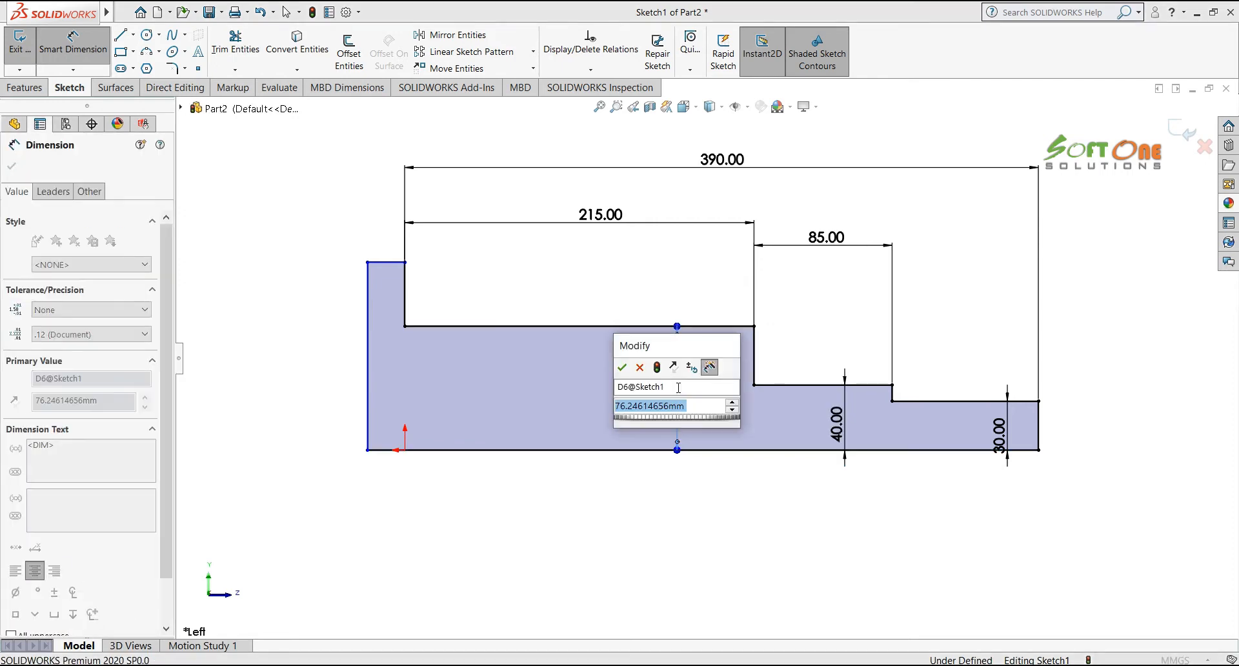
{"action": "key", "text": "Return"}
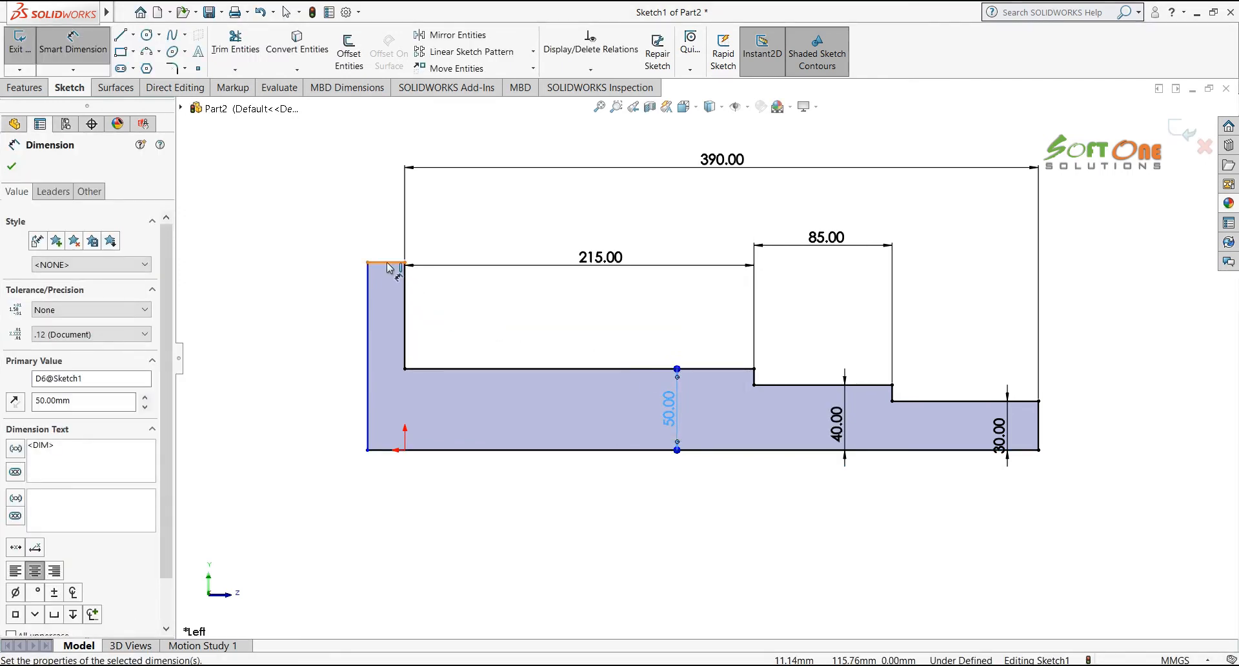
Dimension the flange's height above the bottom line as 100 mm and place the dimension text beneath the flange
{"action": "left_click", "coordinate": [389, 262]}
{"action": "left_click", "coordinate": [386, 450]}
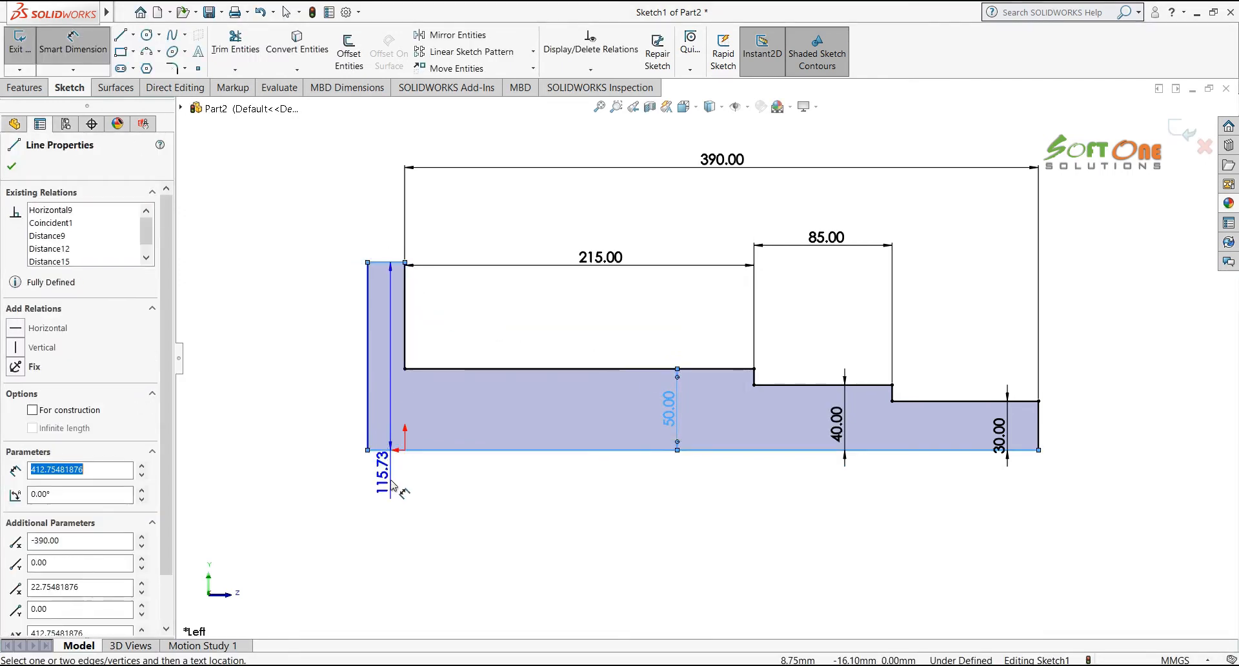
{"action": "left_click", "coordinate": [445, 477]}
{"action": "type", "text": "100"}
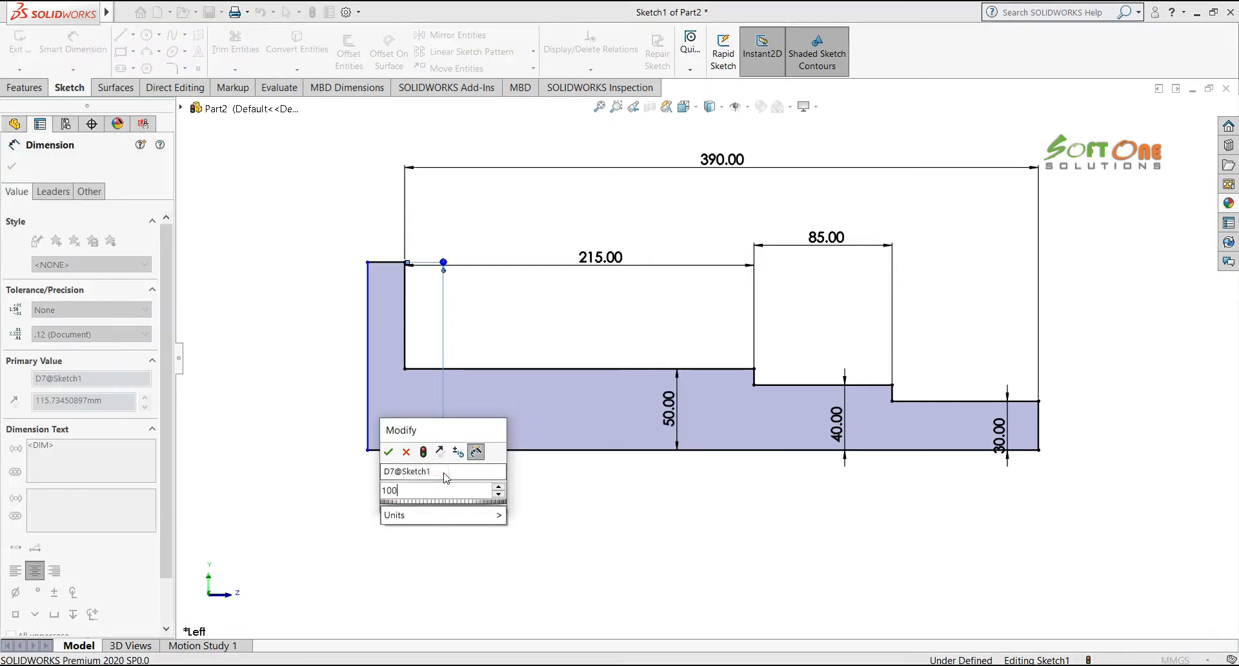
{"action": "key", "text": "Return"}
{"action": "key", "text": "Escape"}
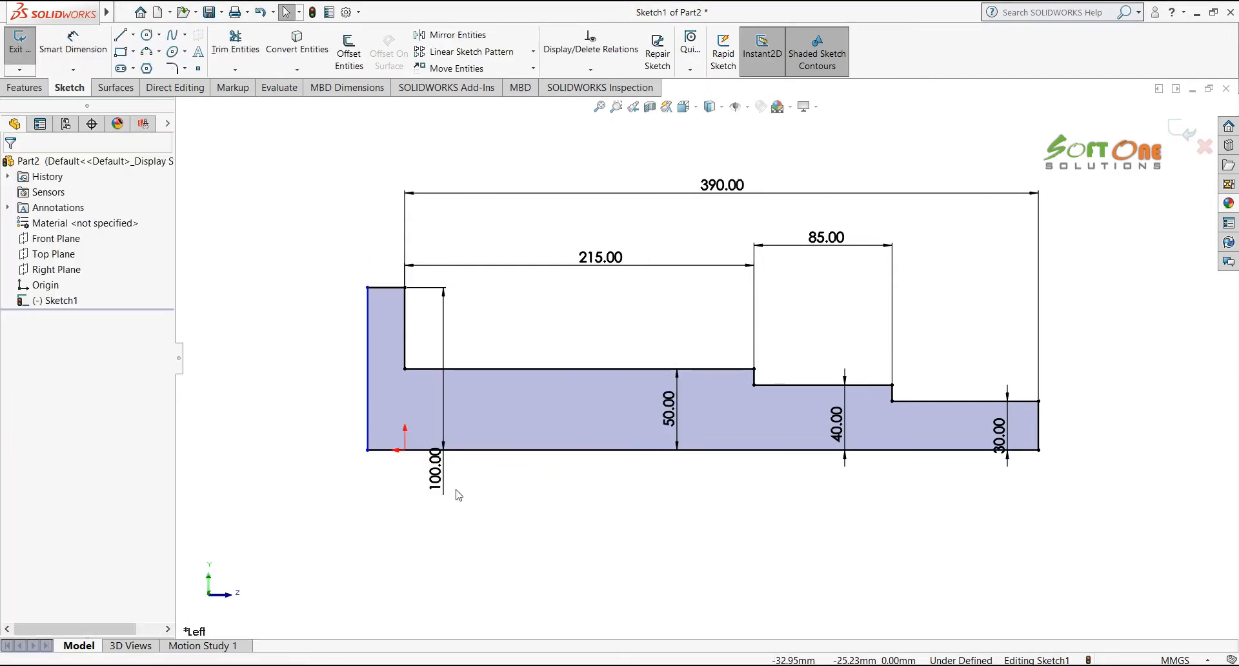
{"action": "left_click_drag", "start_coordinate": [436, 474], "coordinate": [387, 491]}
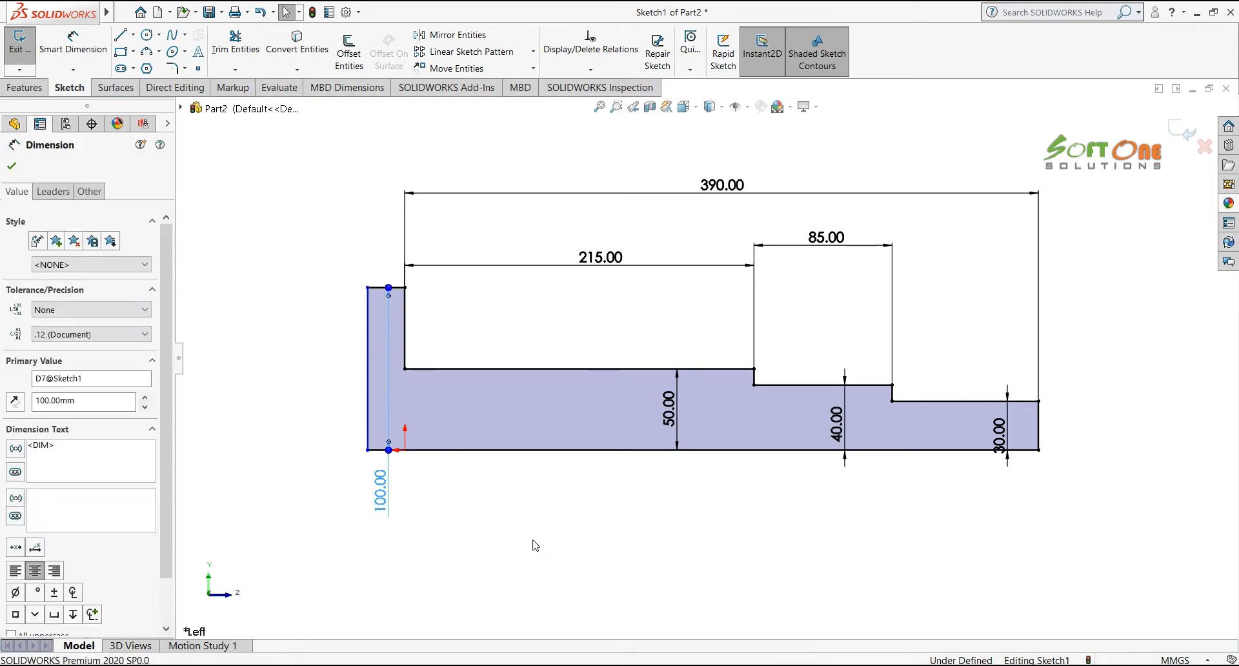
{"action": "left_click", "coordinate": [534, 545]}
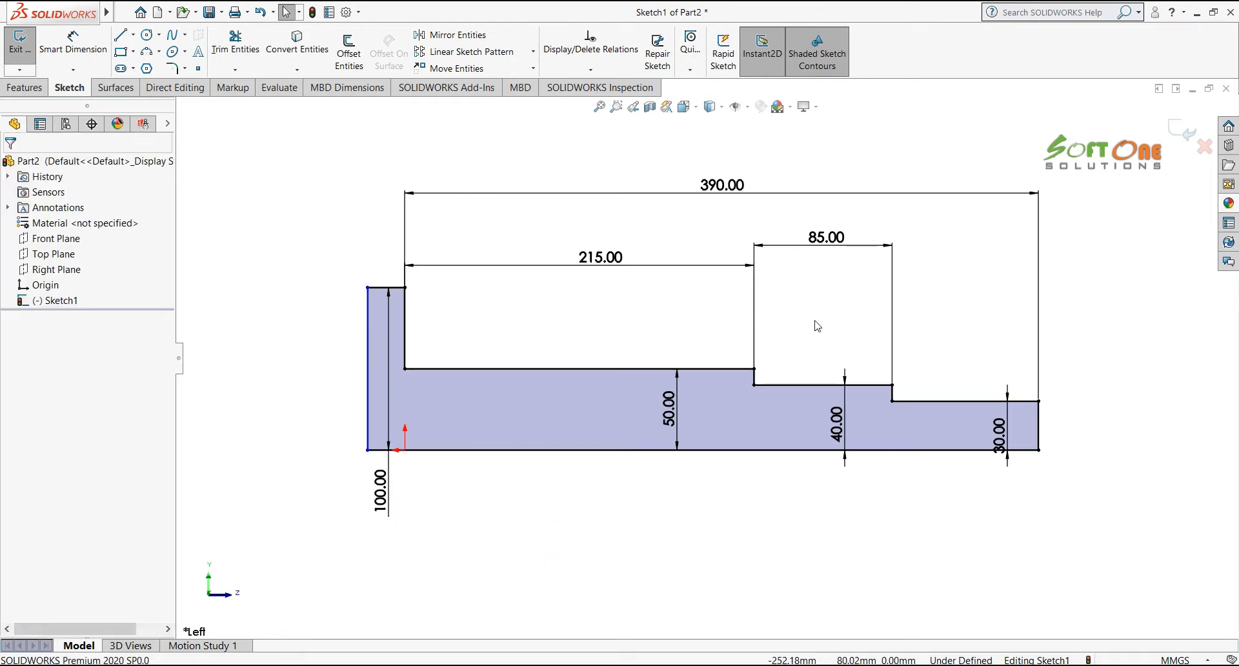
Sketch a closed stepped projection off the flange's outer vertical edge, with upper edges about 48 mm and 37 mm long and a straight lower edge
{"action": "scroll", "coordinate": [704, 357], "scroll_direction": "up", "scroll_amount": 1}
{"action": "scroll", "coordinate": [587, 353], "scroll_direction": "down", "scroll_amount": 1}
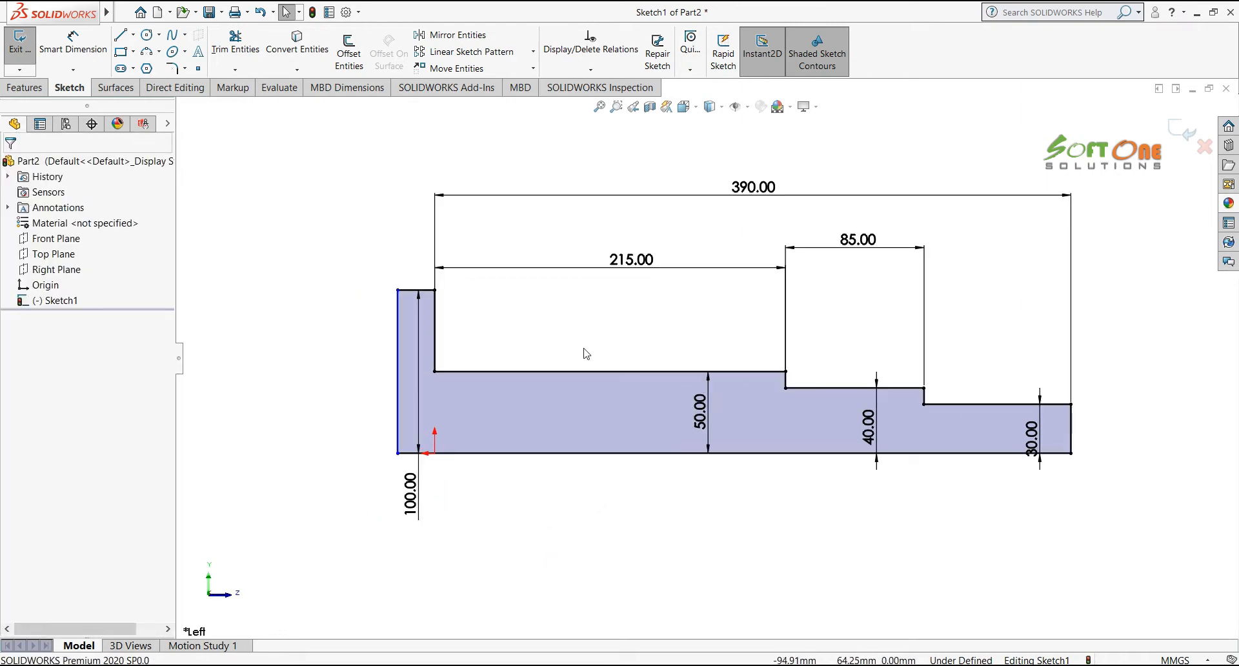
{"action": "key", "text": "alt+Tab"}
{"action": "left_click", "coordinate": [120, 35]}
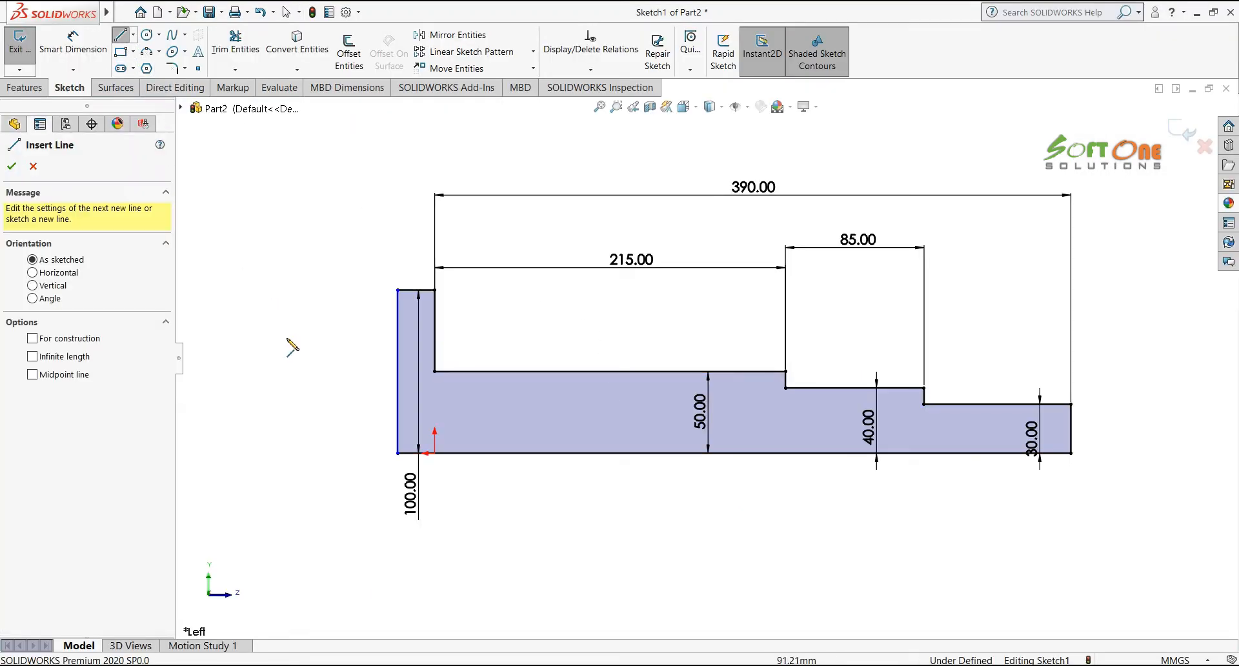
{"action": "scroll", "coordinate": [291, 349], "scroll_direction": "down", "scroll_amount": 1}
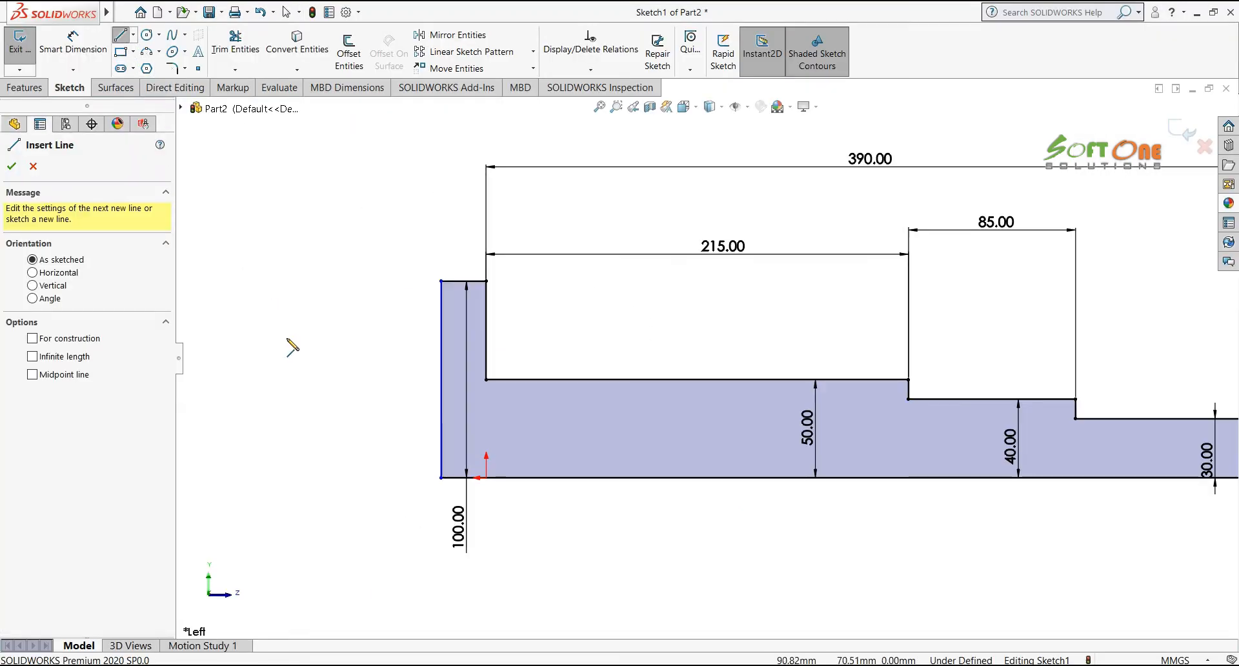
{"action": "left_click", "coordinate": [441, 297]}
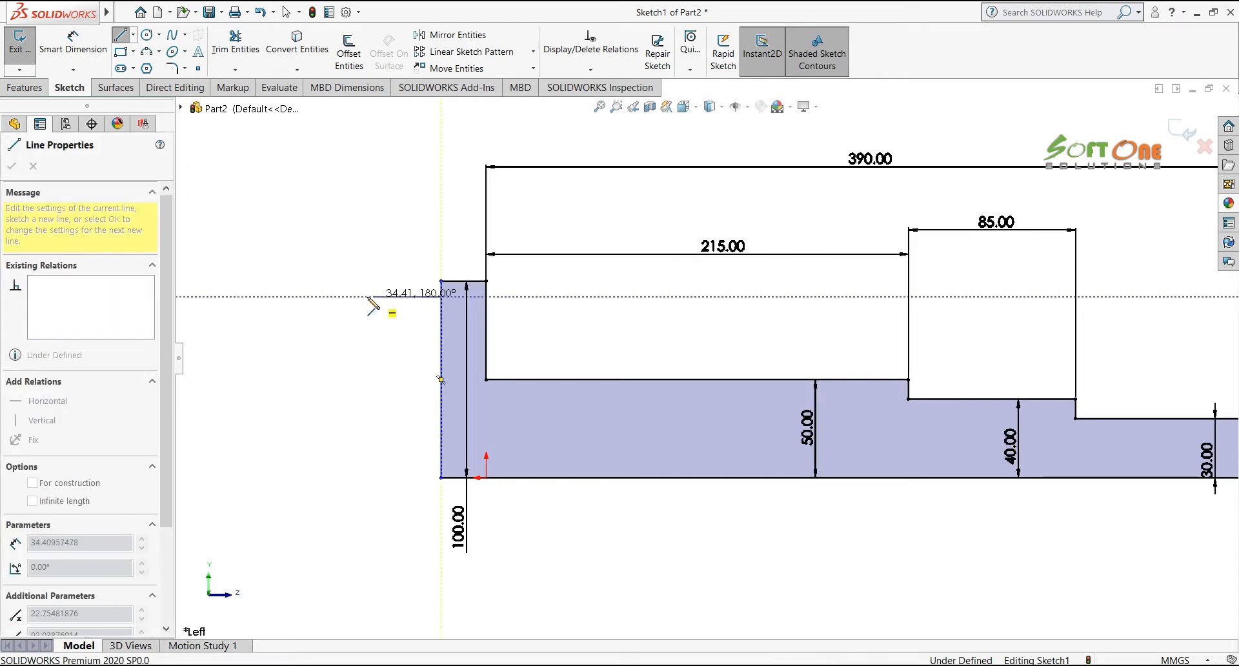
{"action": "left_click", "coordinate": [348, 296]}
{"action": "left_click", "coordinate": [348, 314]}
{"action": "left_click", "coordinate": [275, 315]}
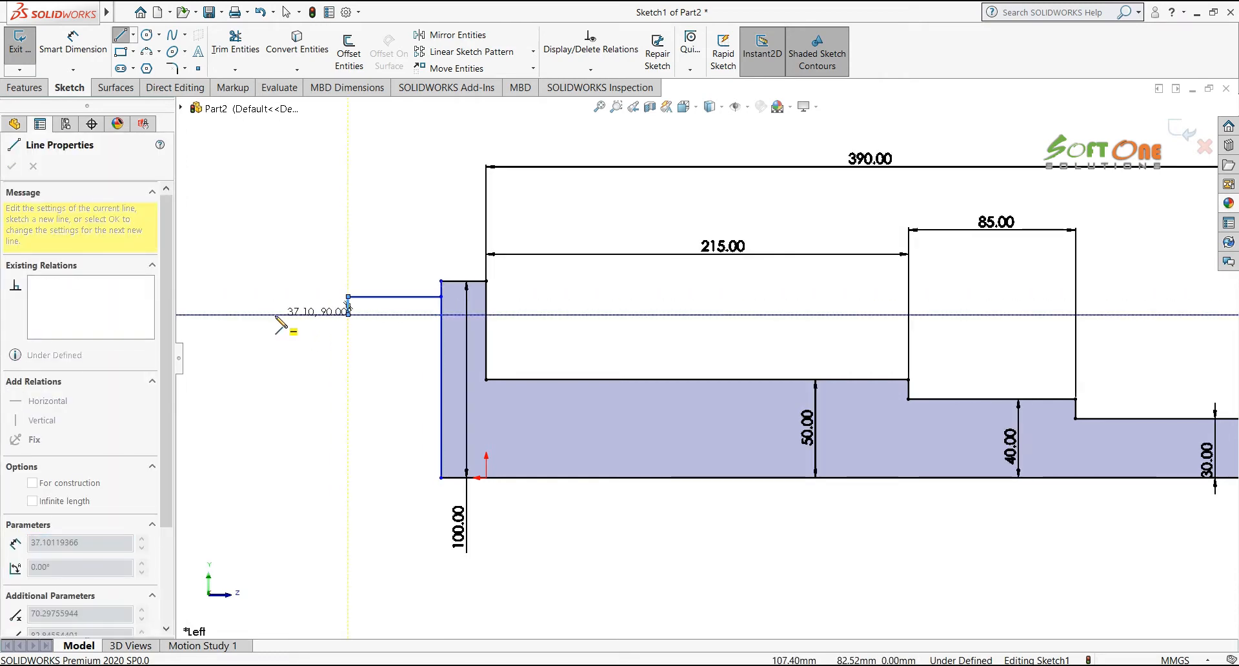
{"action": "left_click", "coordinate": [276, 345]}
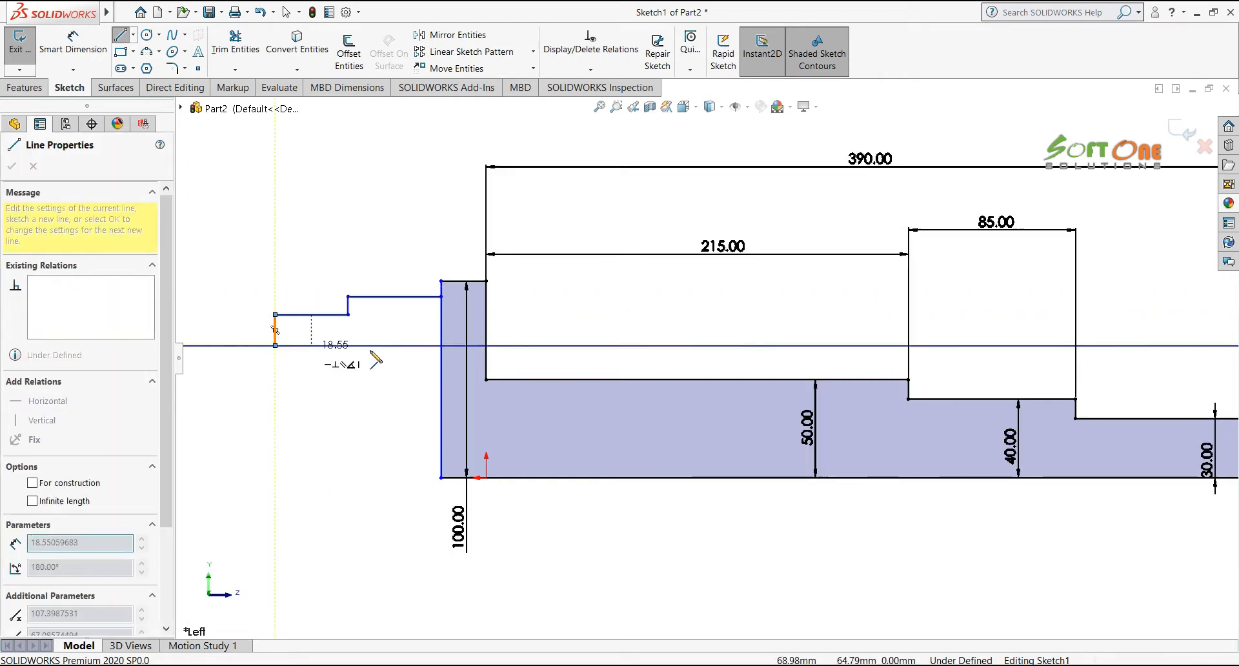
{"action": "left_click", "coordinate": [442, 345]}
{"action": "key", "text": "Escape"}
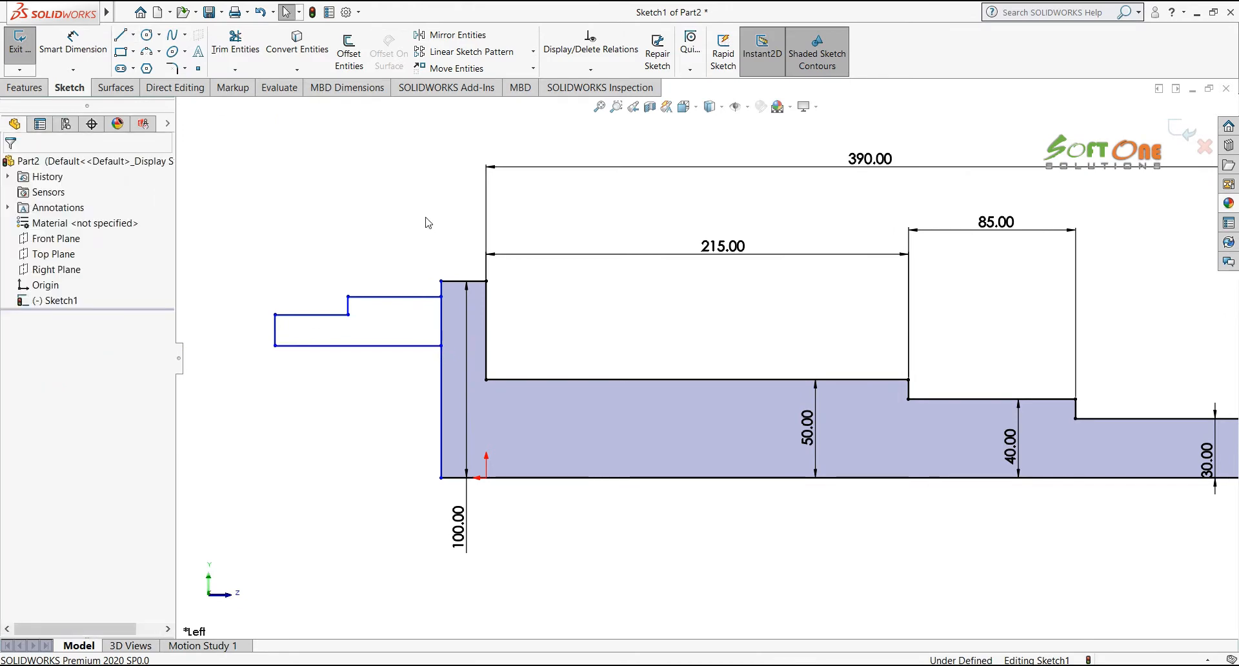
Dimension the projection's upper horizontal edge next to the flange as 20 mm
{"action": "right_click", "coordinate": [425, 223]}
{"action": "left_click", "coordinate": [555, 201]}
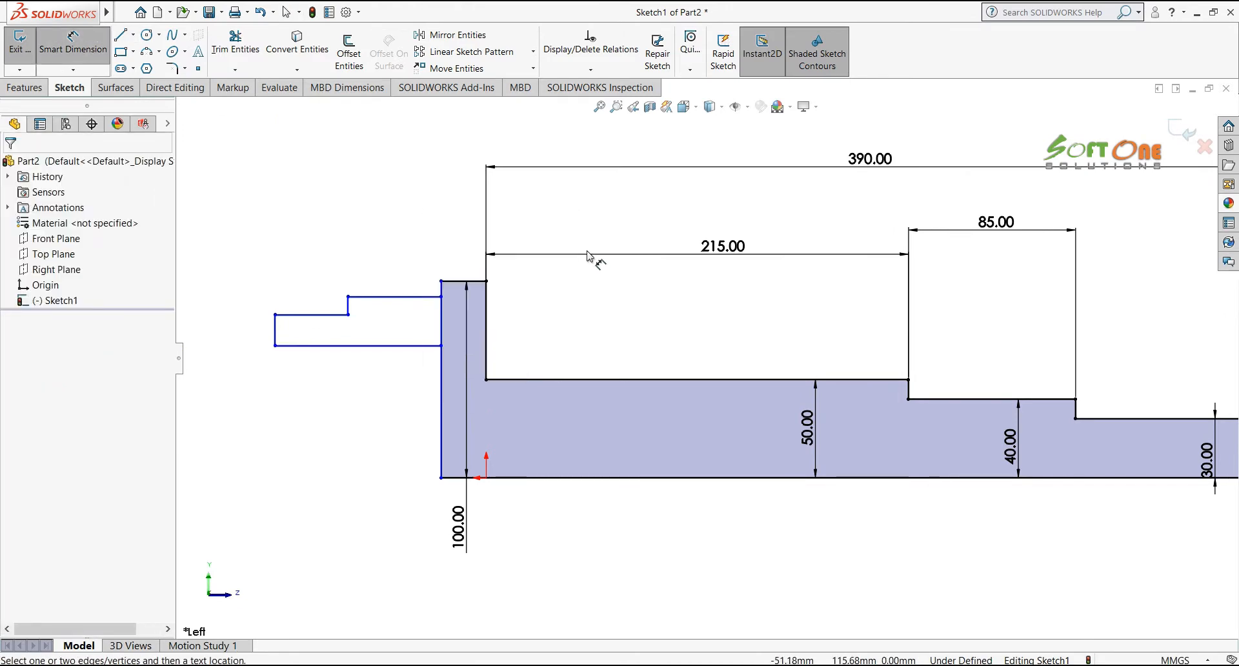
{"action": "left_click", "coordinate": [406, 296]}
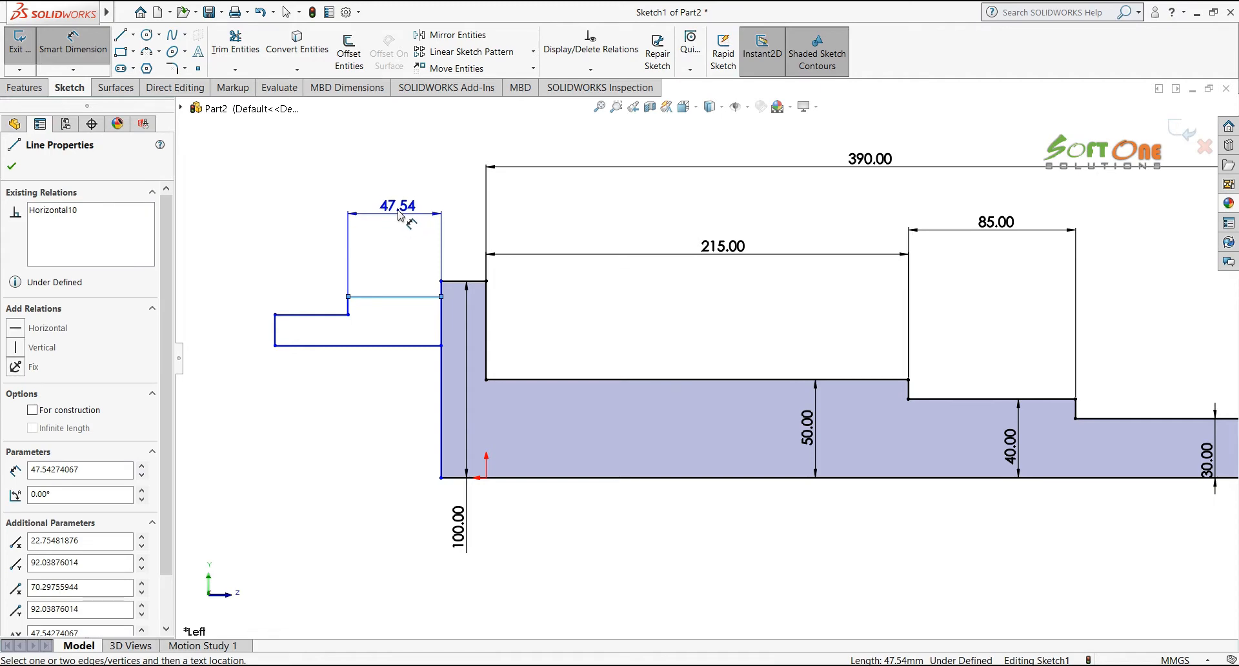
{"action": "left_click", "coordinate": [400, 259]}
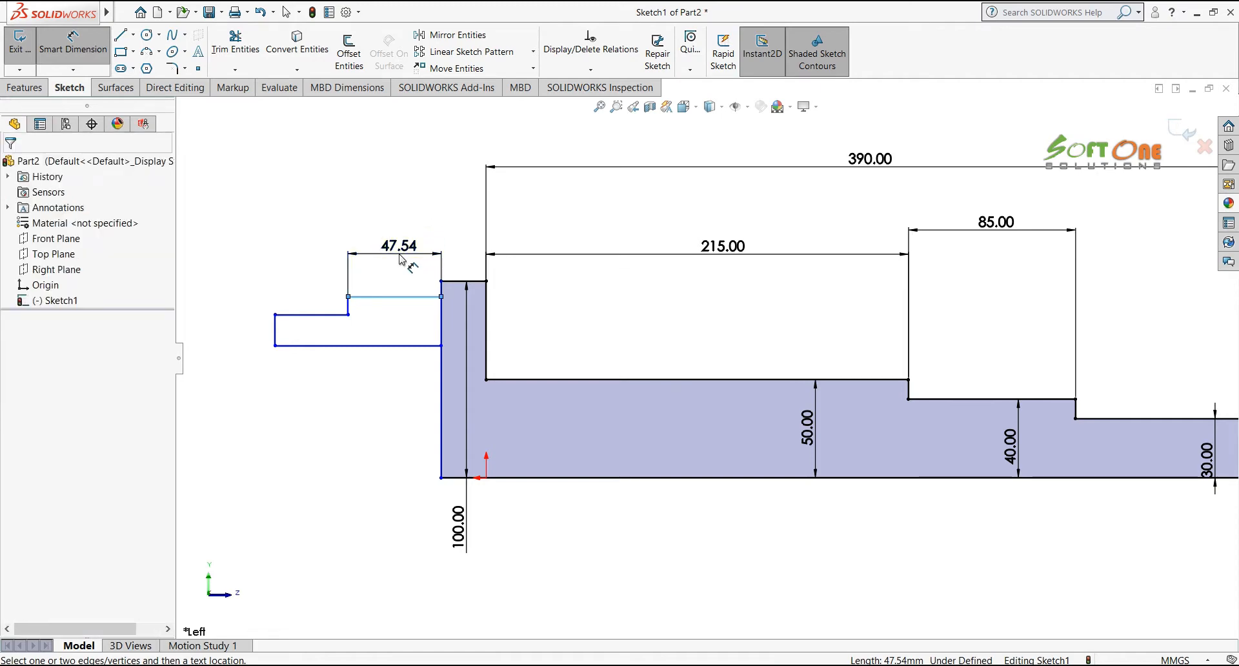
{"action": "key", "text": "Return"}
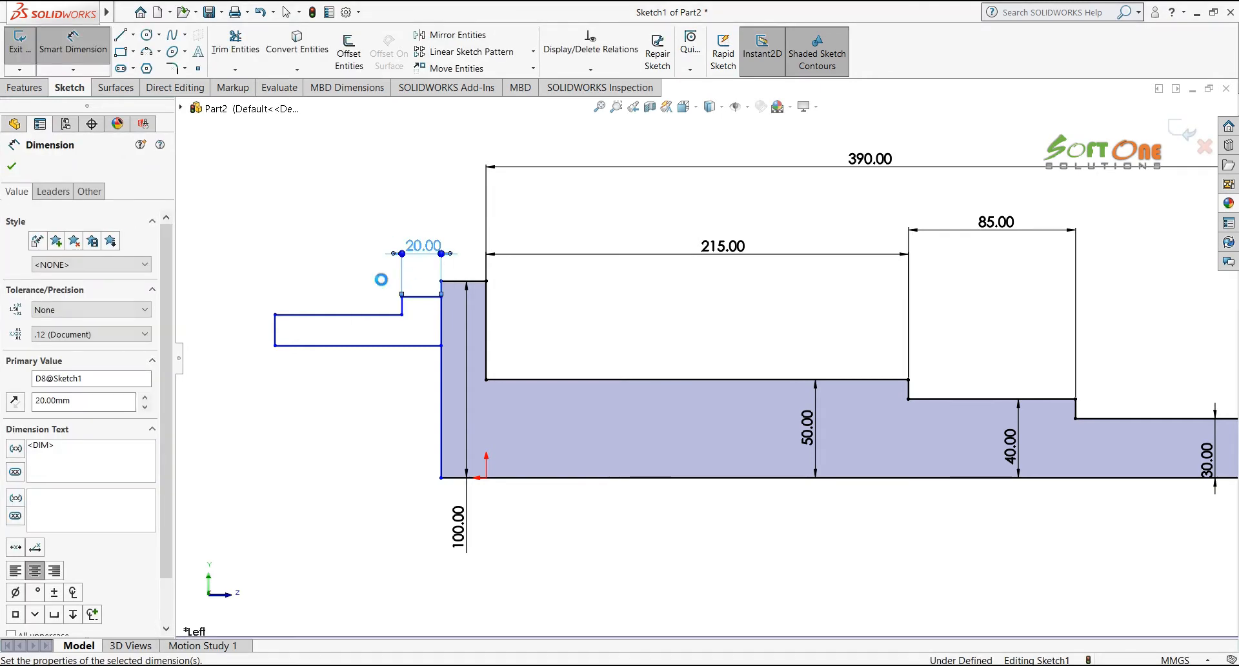
Dimension the projection's outer, lower-lying step edge as 40 mm
{"action": "left_click", "coordinate": [348, 315]}
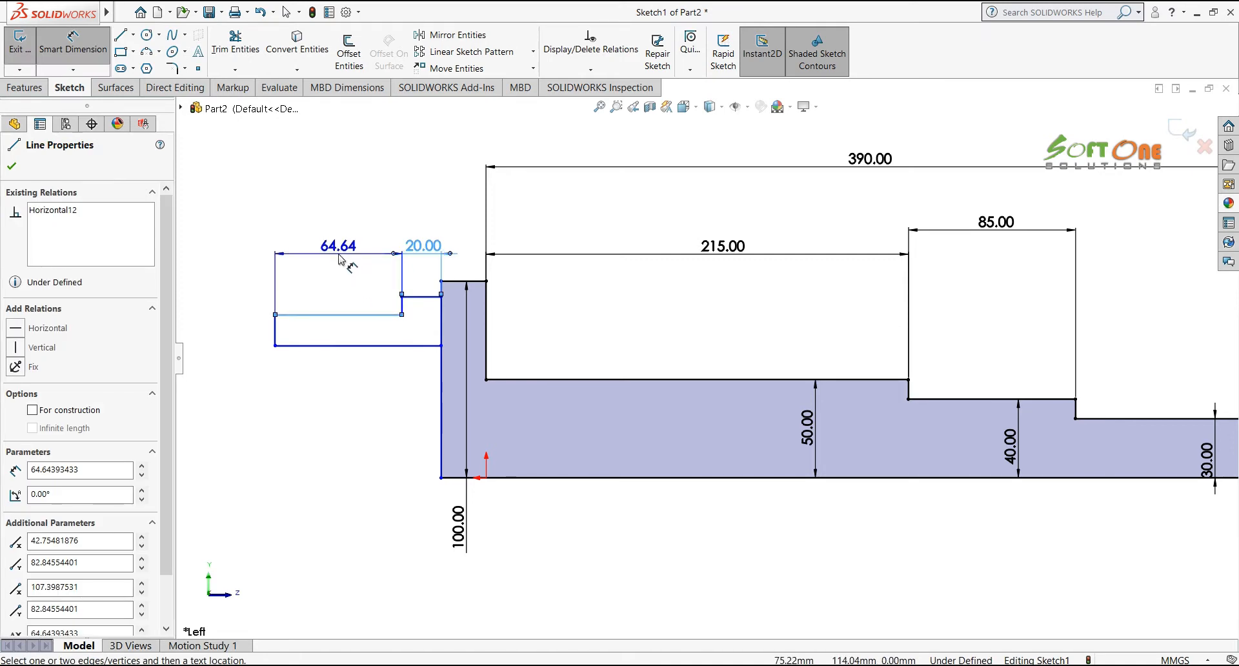
{"action": "left_click", "coordinate": [340, 254]}
{"action": "key", "text": "Return"}
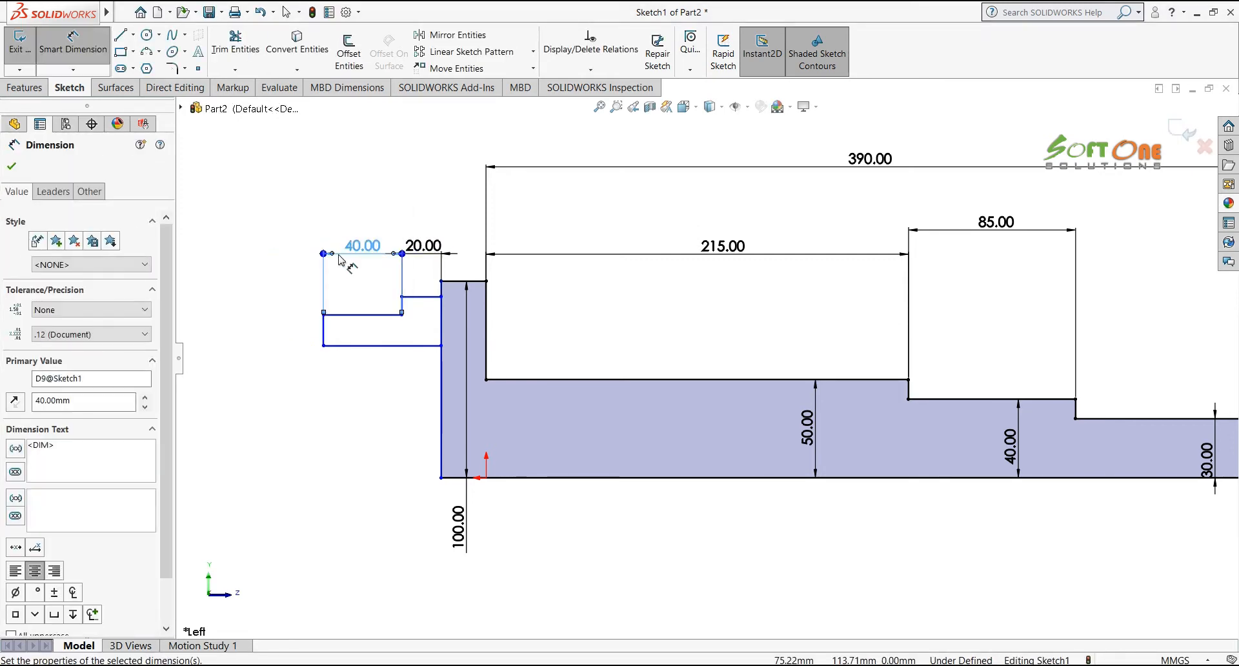
Dimension the distance from the projection's outer end to the flange's inner vertical edge as 90 mm
{"action": "left_click", "coordinate": [324, 330]}
{"action": "left_click", "coordinate": [485, 319]}
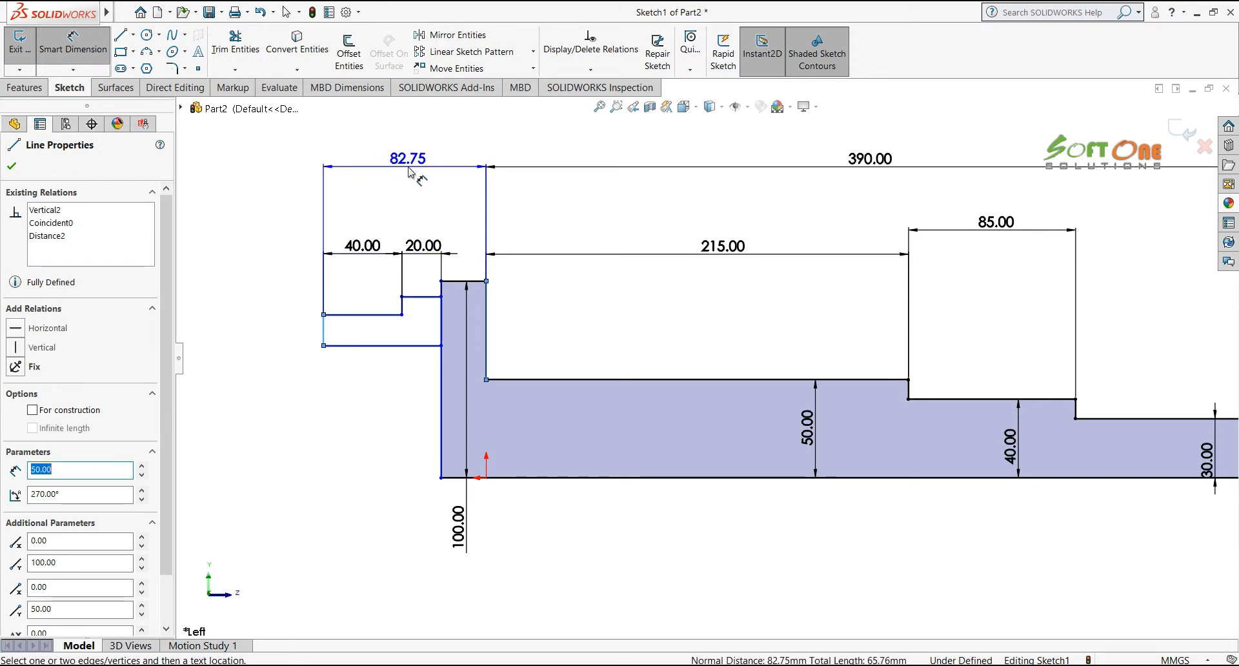
{"action": "left_click", "coordinate": [409, 171]}
{"action": "type", "text": "90"}
{"action": "key", "text": "Return"}
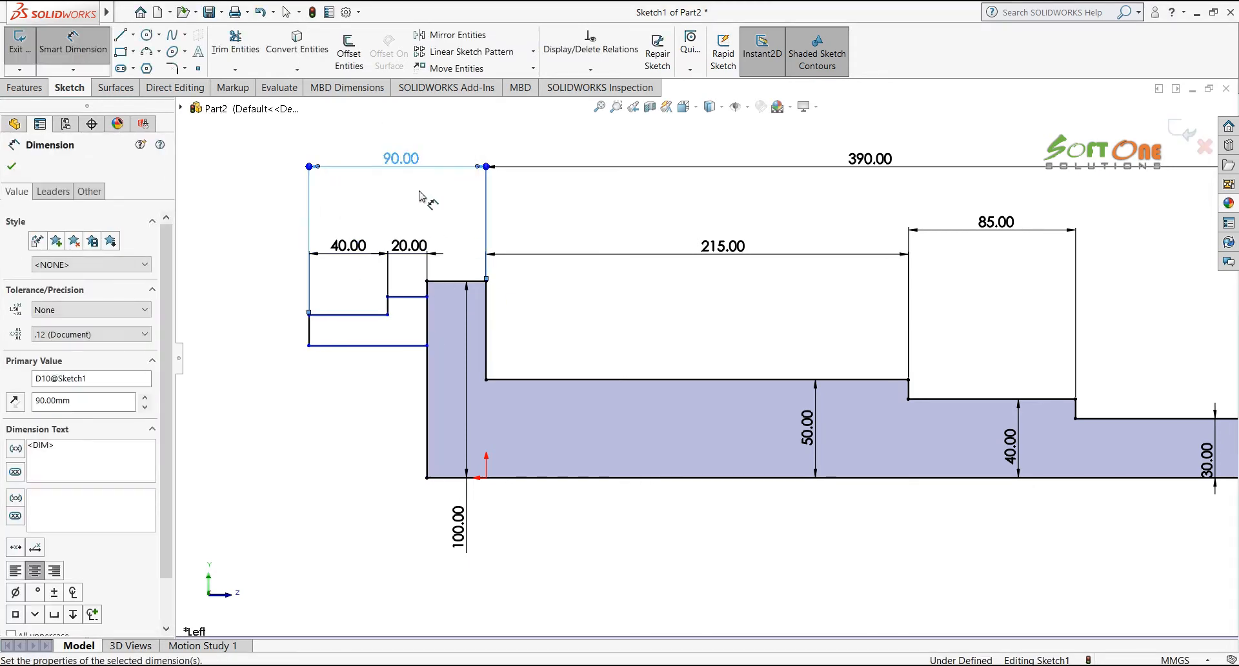
{"action": "left_click", "coordinate": [420, 195]}
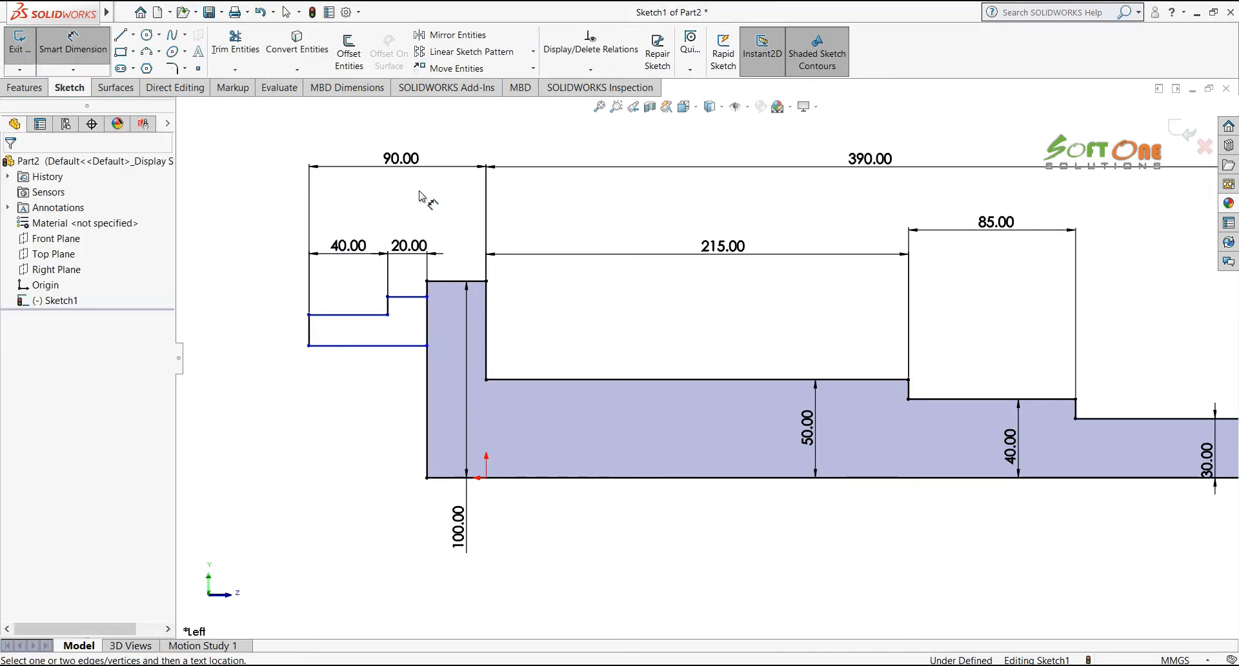
Dimension the projection's height next to the flange, from its upper edge to its lower edge, as 45/2 mm
{"action": "left_click", "coordinate": [413, 298]}
{"action": "left_click", "coordinate": [414, 345]}
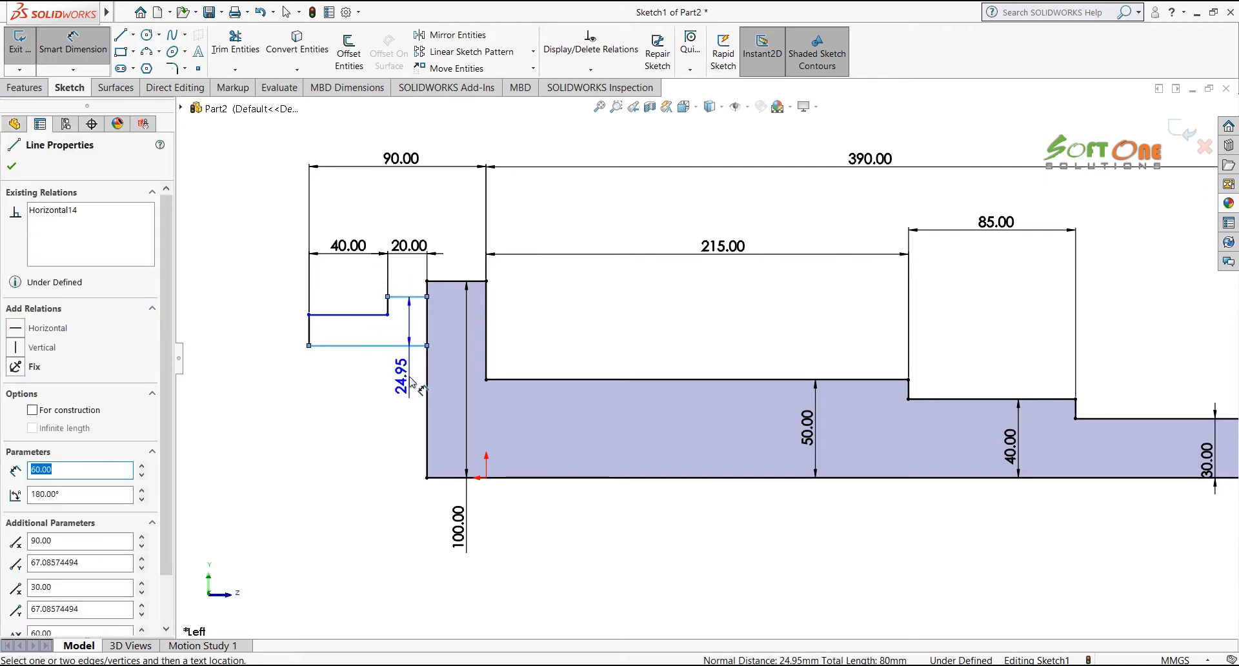
{"action": "left_click", "coordinate": [411, 381]}
{"action": "type", "text": "45/2"}
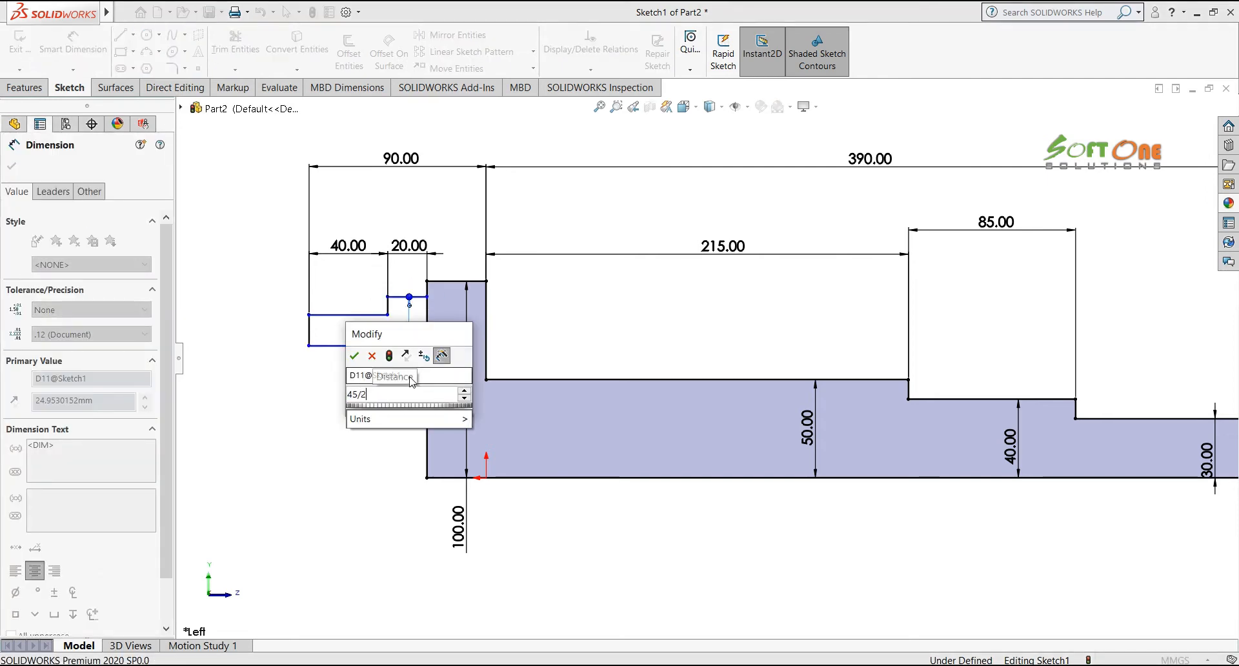
{"action": "key", "text": "Return"}
Dimension the height of the projection's outer step, from its upper edge to the lower edge, as 20 mm
{"action": "left_click", "coordinate": [356, 314]}
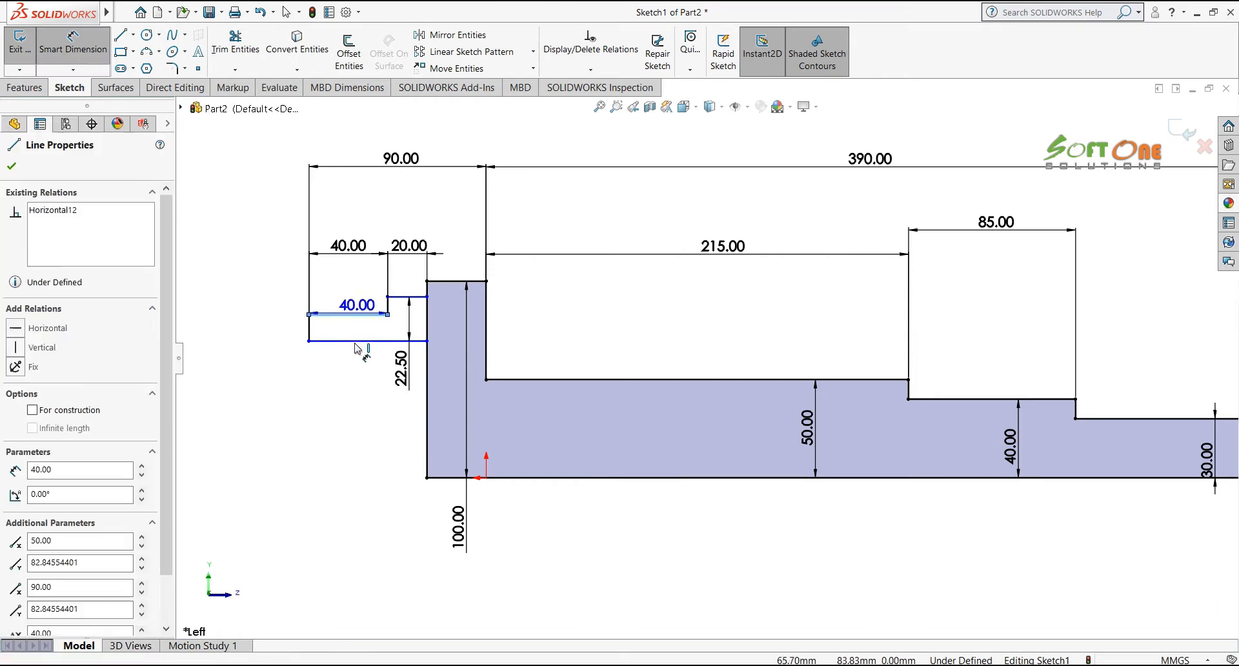
{"action": "left_click", "coordinate": [355, 342]}
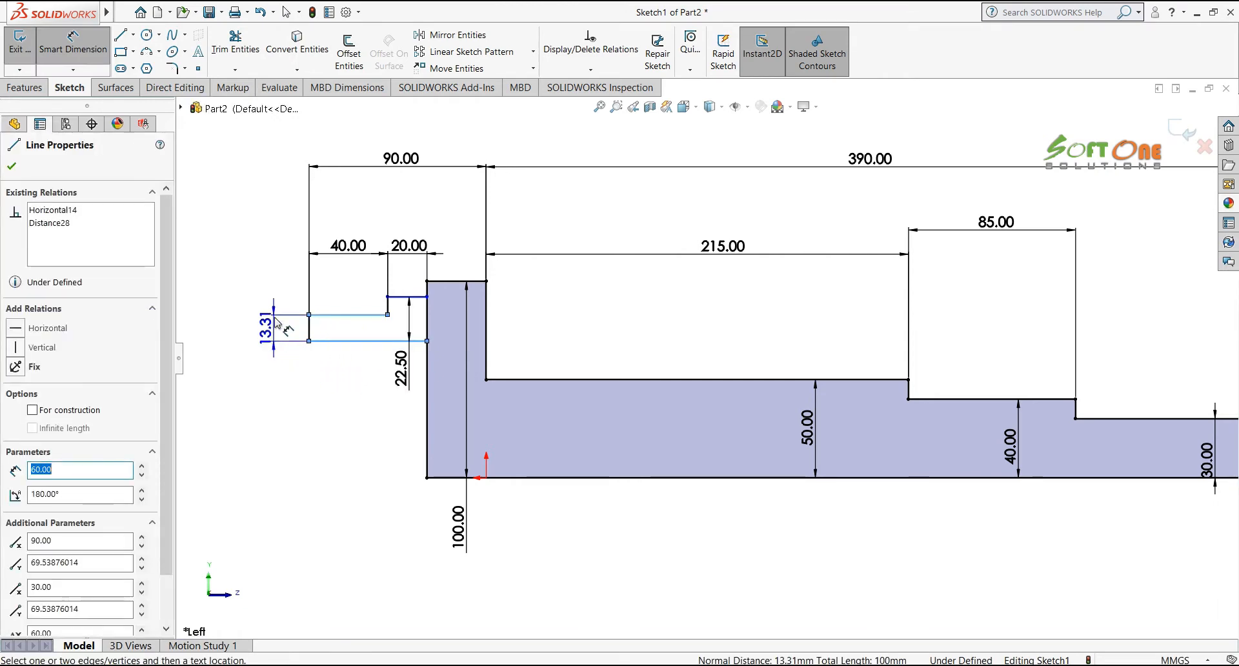
{"action": "left_click", "coordinate": [276, 282]}
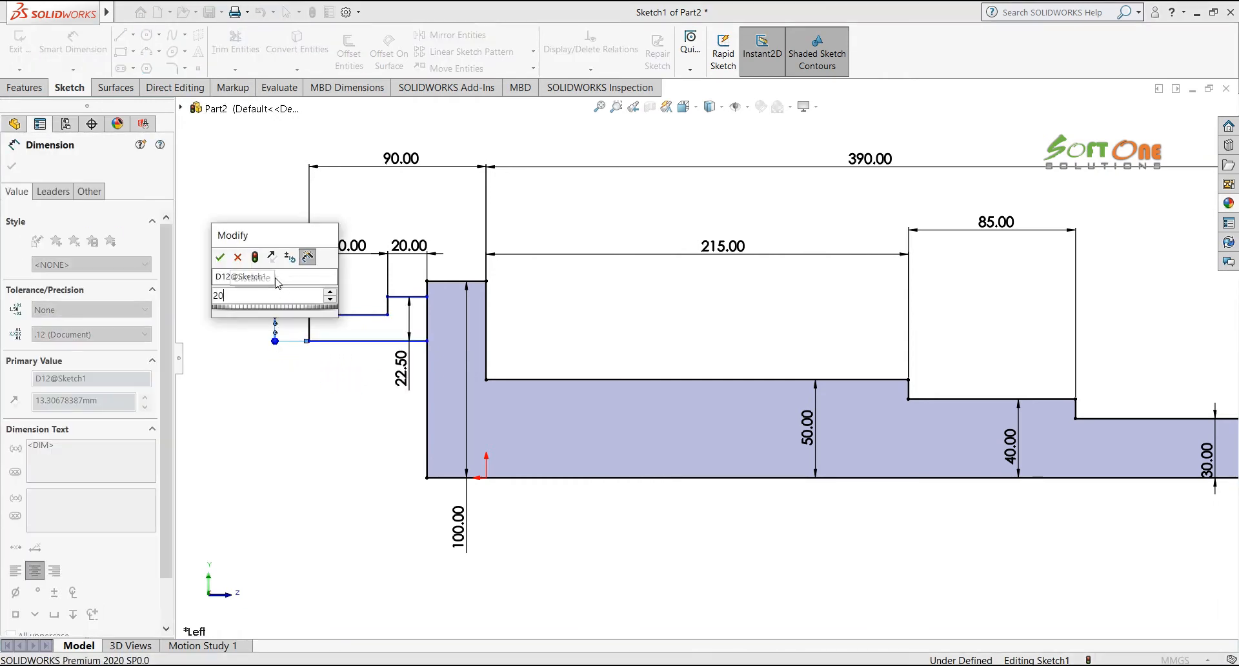
{"action": "type", "text": "20"}
{"action": "key", "text": "Return"}
{"action": "key", "text": "Escape"}
Dimension the distance from the projection's lower edge to the profile's base line as 70 mm
{"action": "key", "text": "f"}
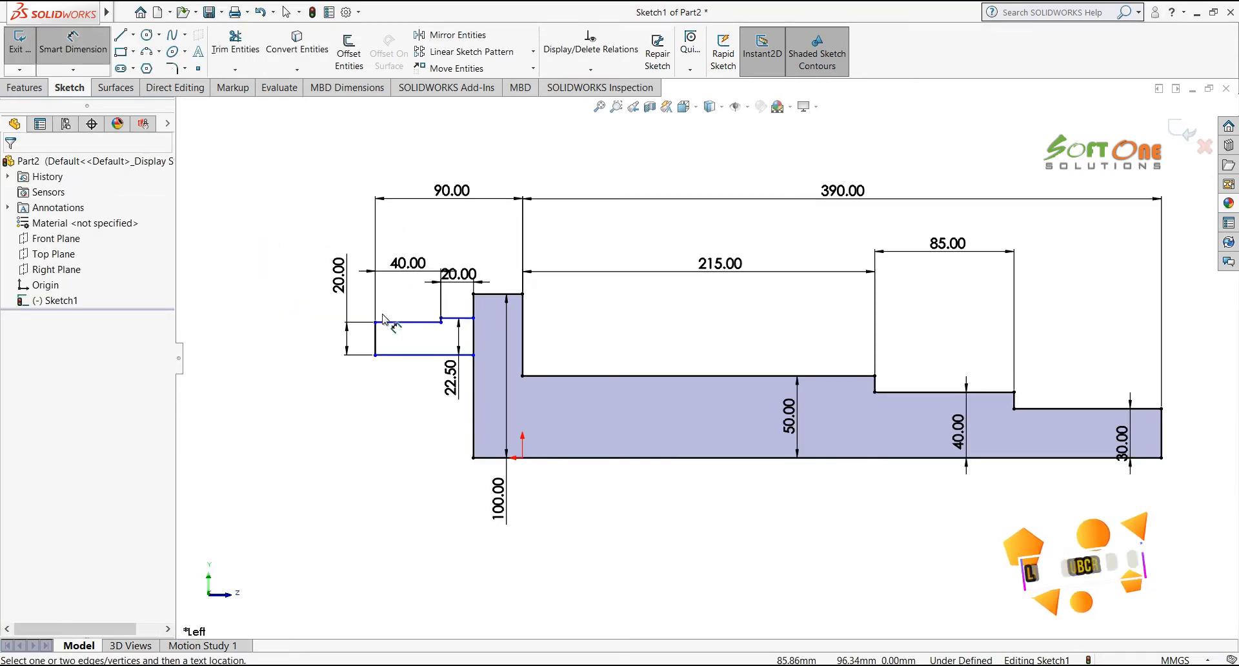
{"action": "left_click", "coordinate": [424, 355]}
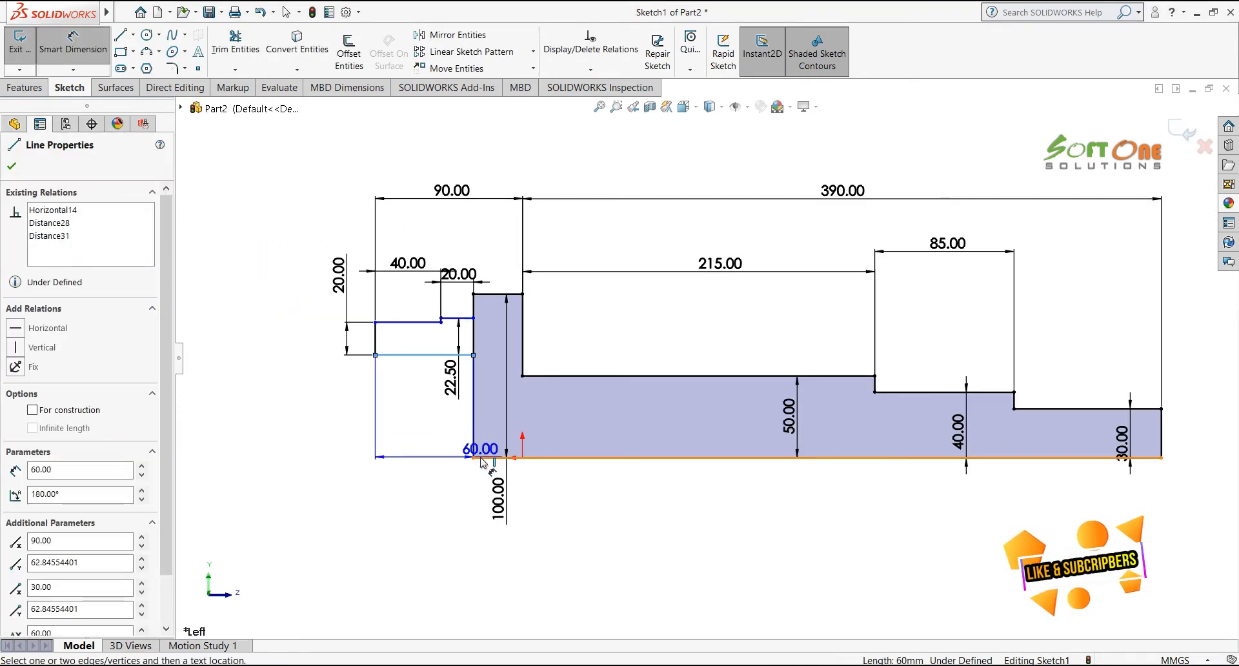
{"action": "left_click", "coordinate": [490, 457]}
{"action": "left_click", "coordinate": [348, 418]}
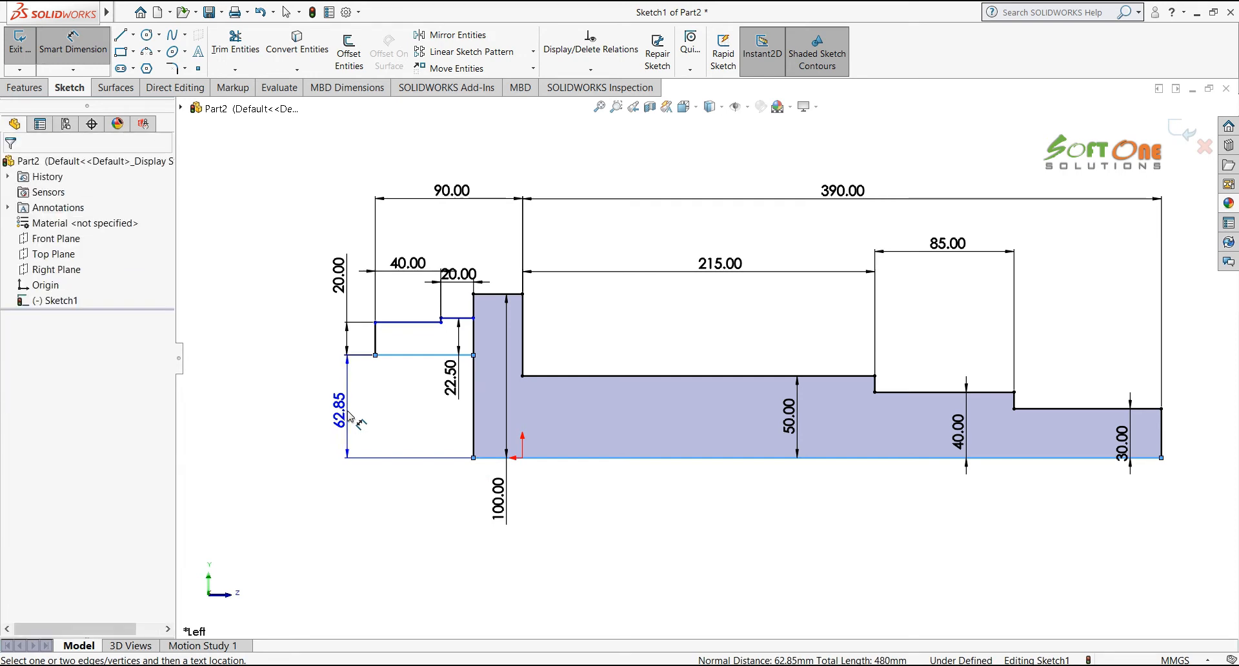
{"action": "type", "text": "70"}
{"action": "key", "text": "Return"}
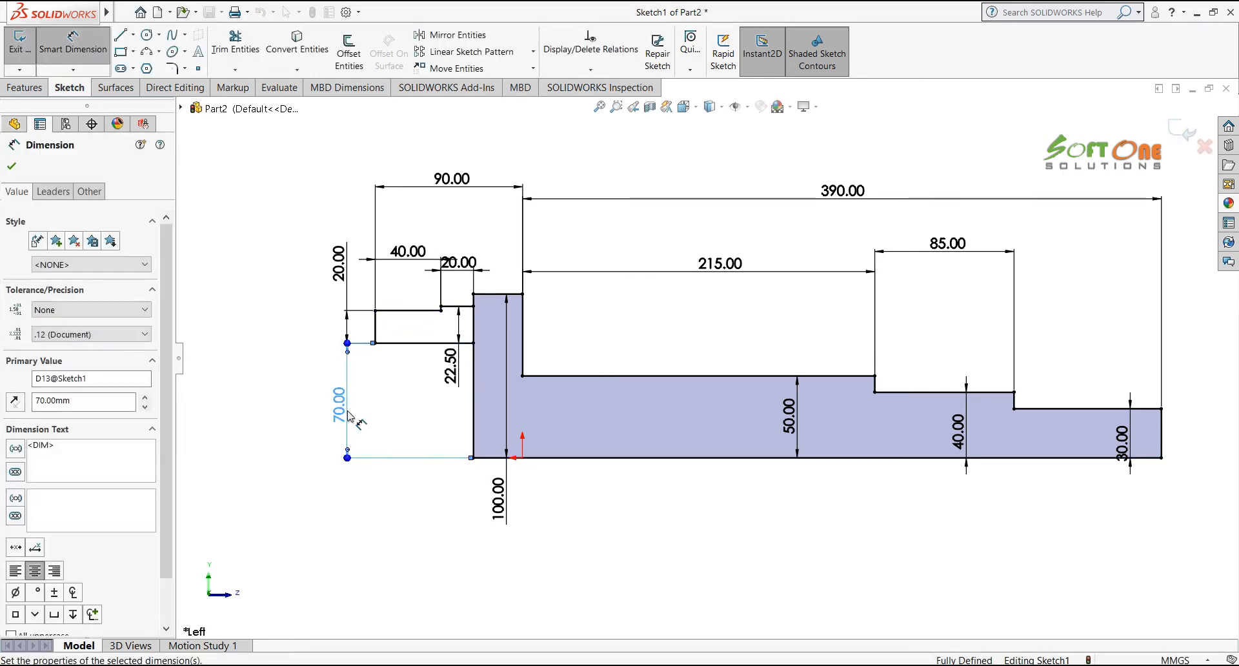
{"action": "key", "text": "Escape"}
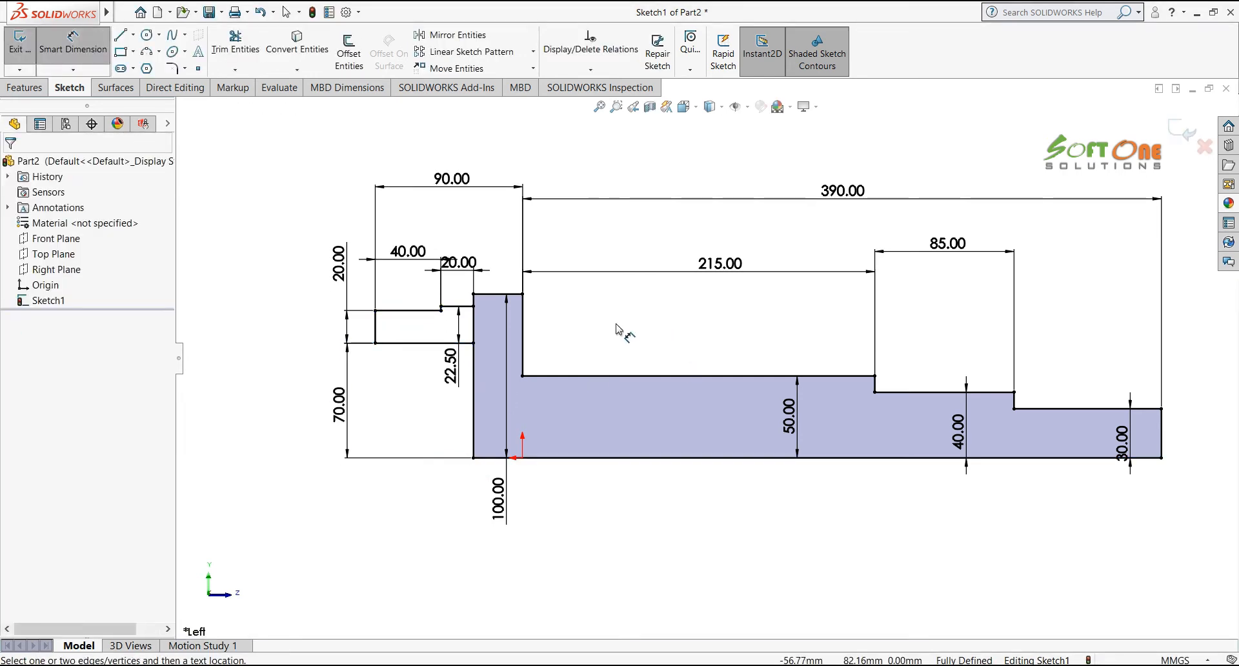
Sketch a rectangular relief groove about 9.1 mm wide and 6.6 mm deep below the inner corner of the 30 mm high end step
{"action": "scroll", "coordinate": [994, 396], "scroll_direction": "up", "scroll_amount": 3}
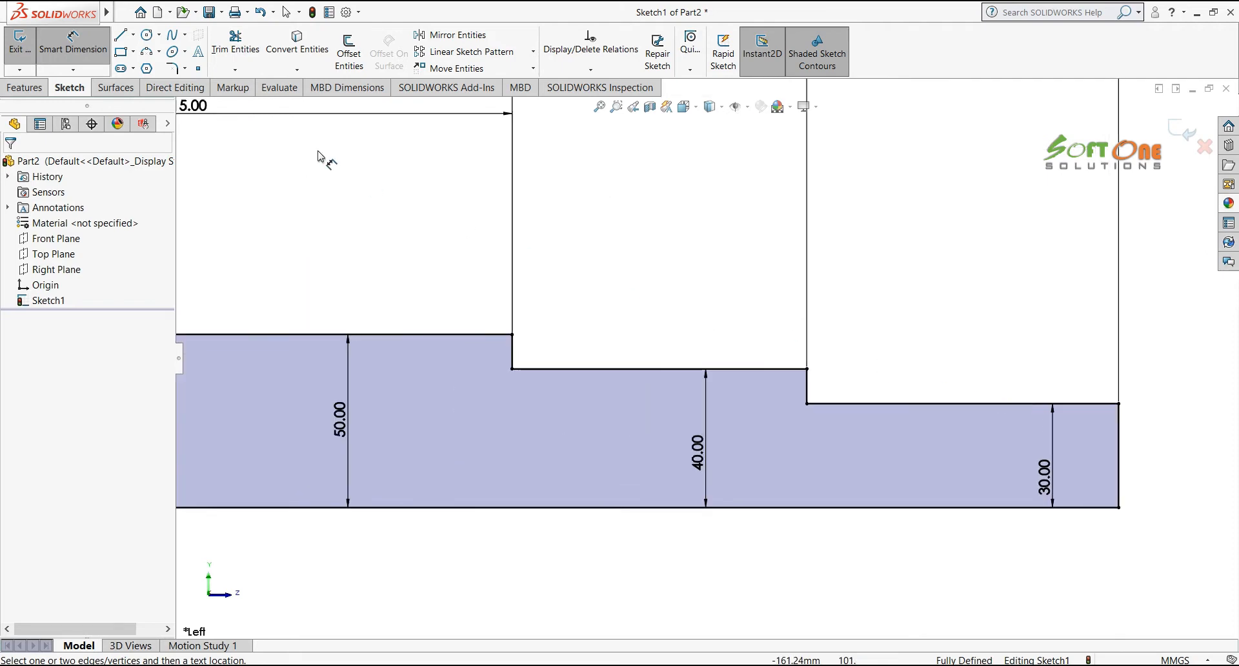
{"action": "left_click", "coordinate": [121, 52]}
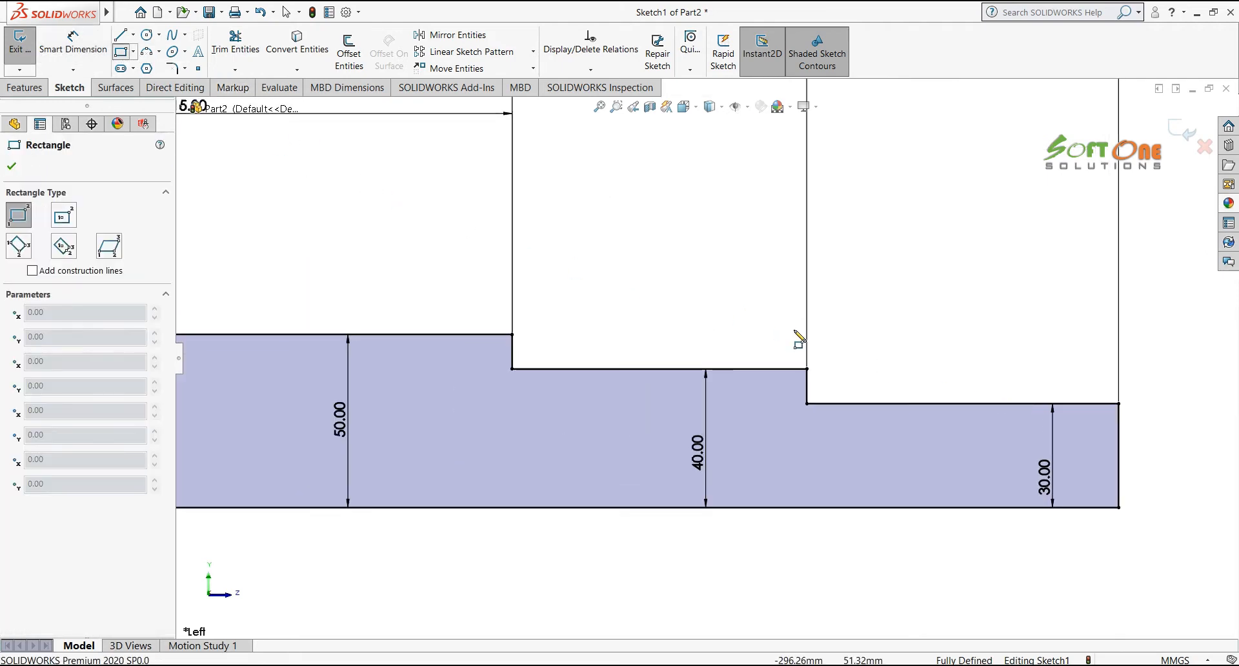
{"action": "left_click", "coordinate": [121, 36]}
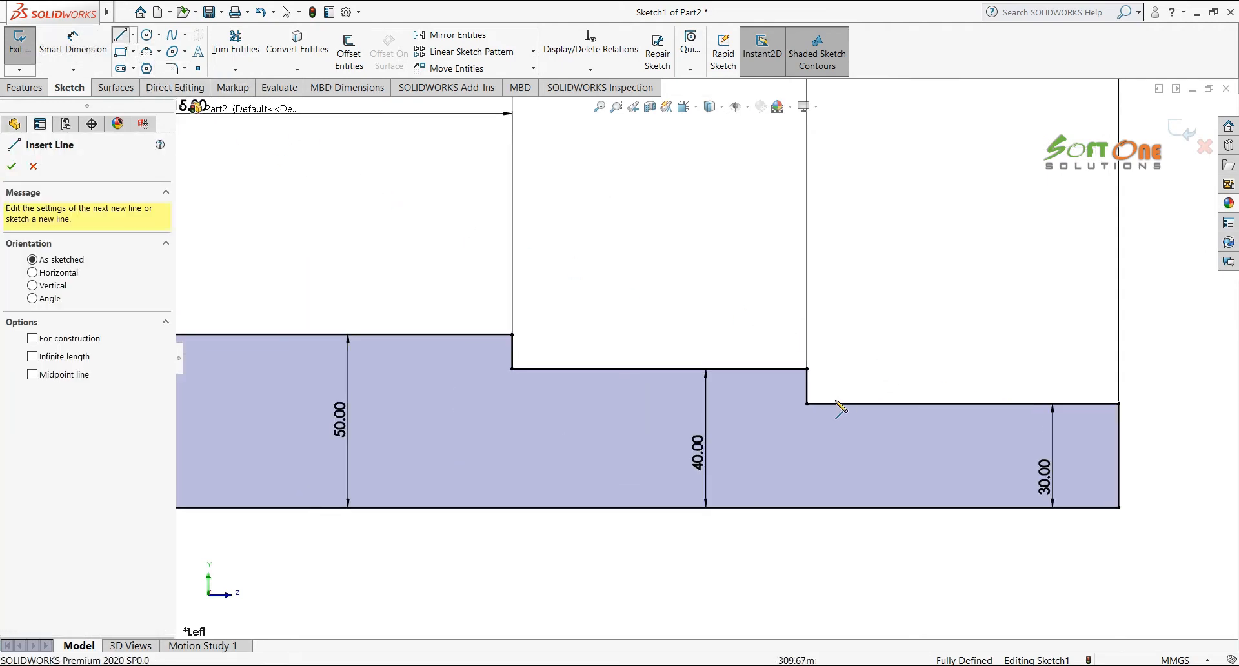
{"action": "left_click", "coordinate": [807, 404]}
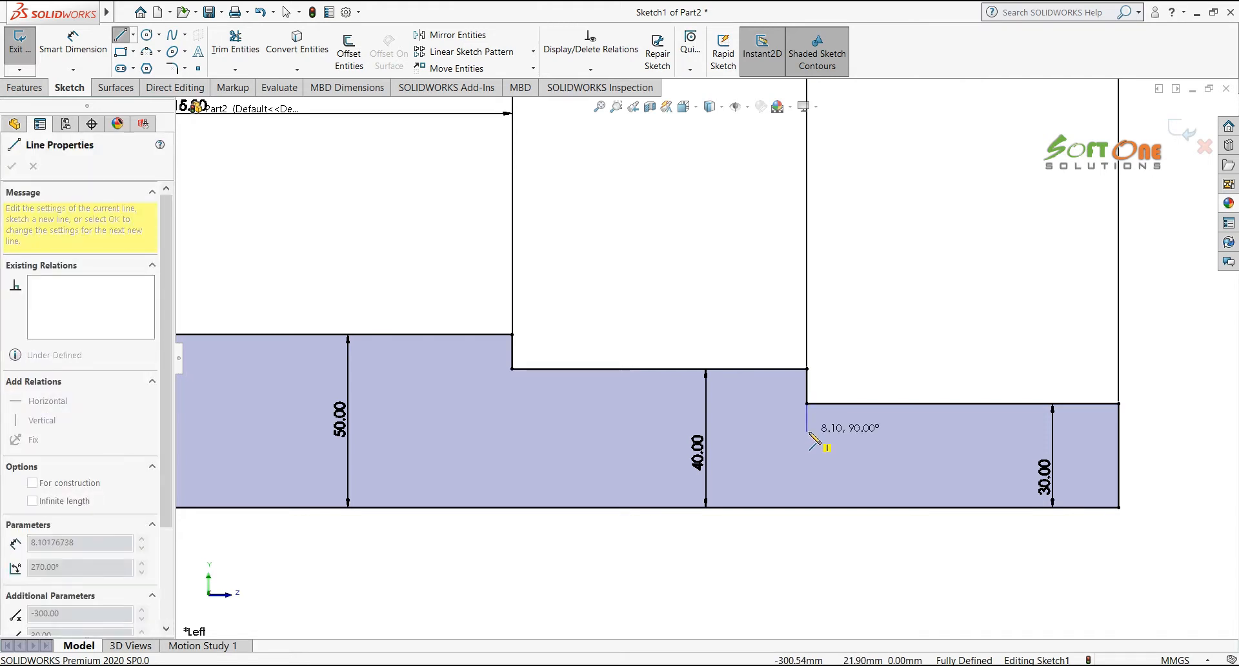
{"action": "left_click", "coordinate": [806, 426]}
{"action": "left_click", "coordinate": [838, 426]}
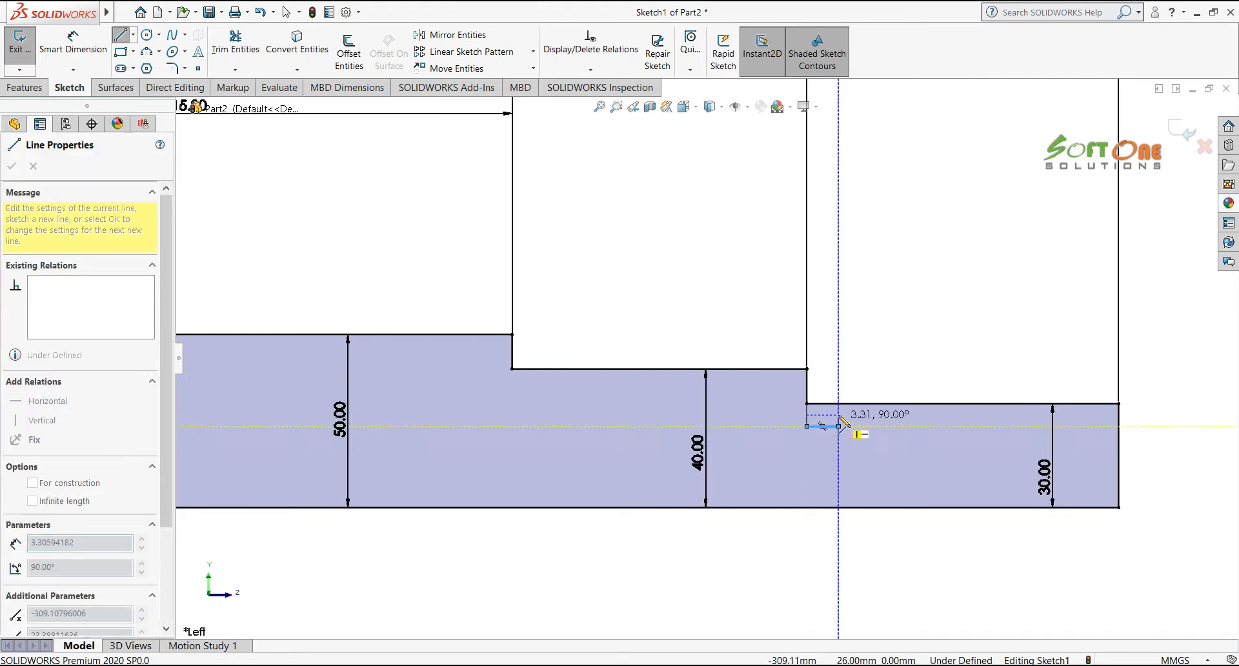
{"action": "left_click", "coordinate": [838, 403]}
{"action": "key", "text": "Escape"}
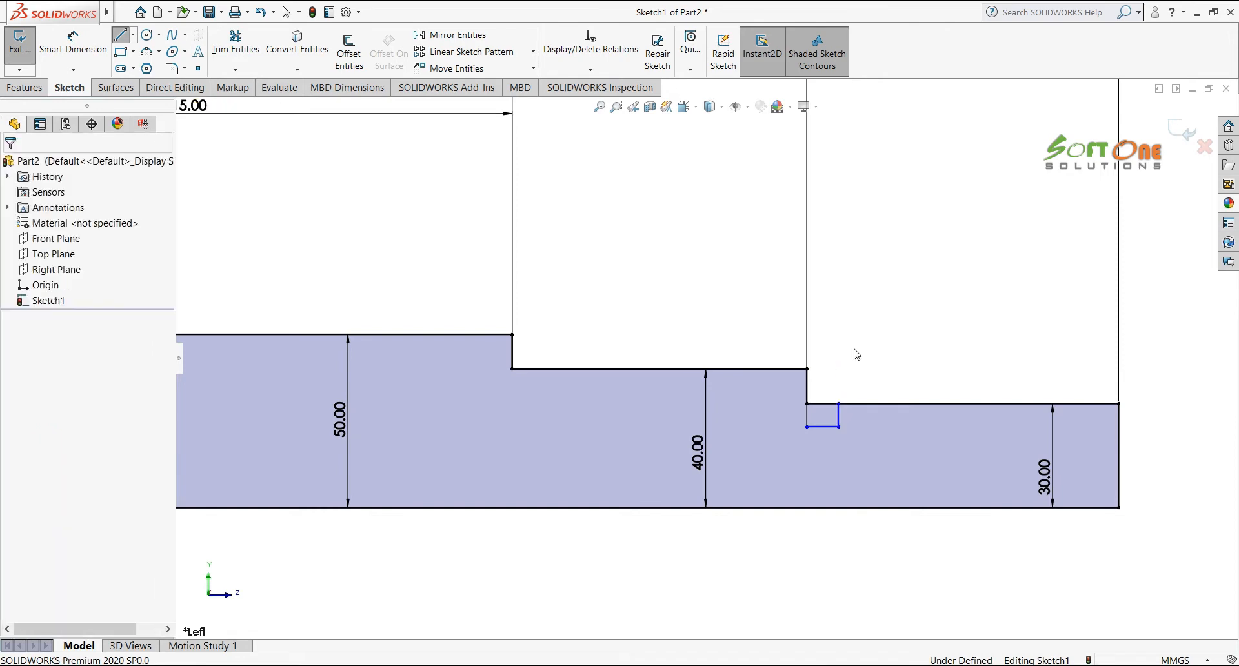
Dimension the relief groove's width as 5.5 mm
{"action": "right_click", "coordinate": [878, 341]}
{"action": "left_click", "coordinate": [995, 320]}
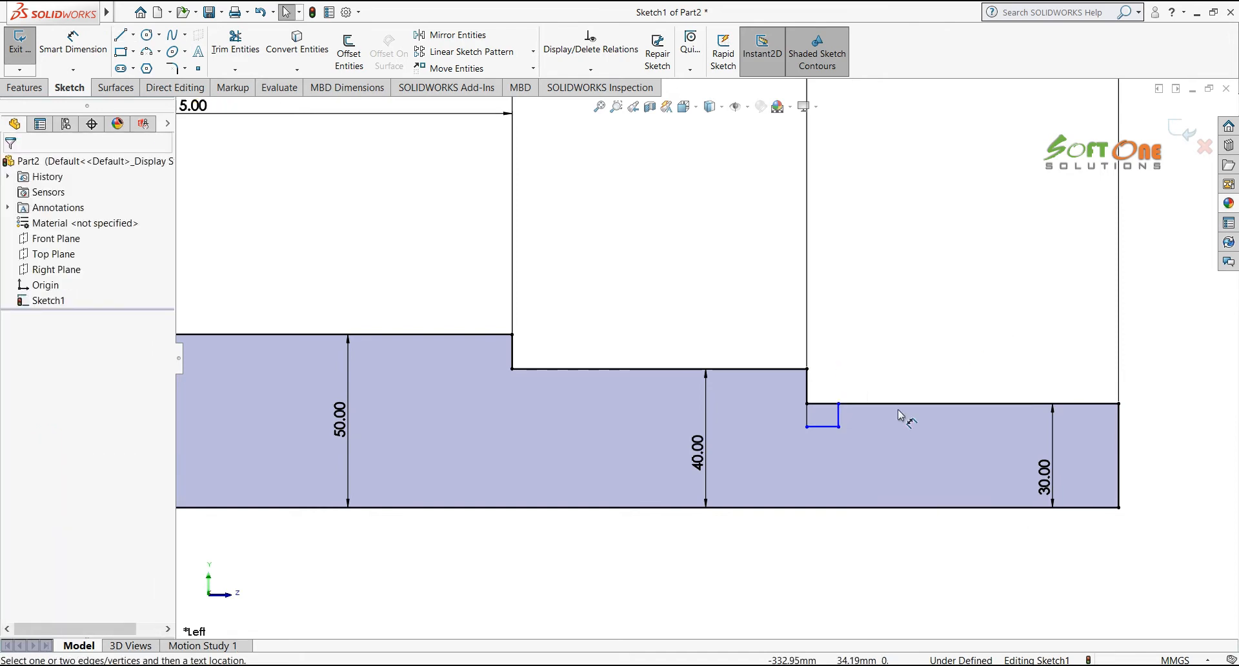
{"action": "left_click", "coordinate": [826, 426]}
{"action": "left_click", "coordinate": [828, 452]}
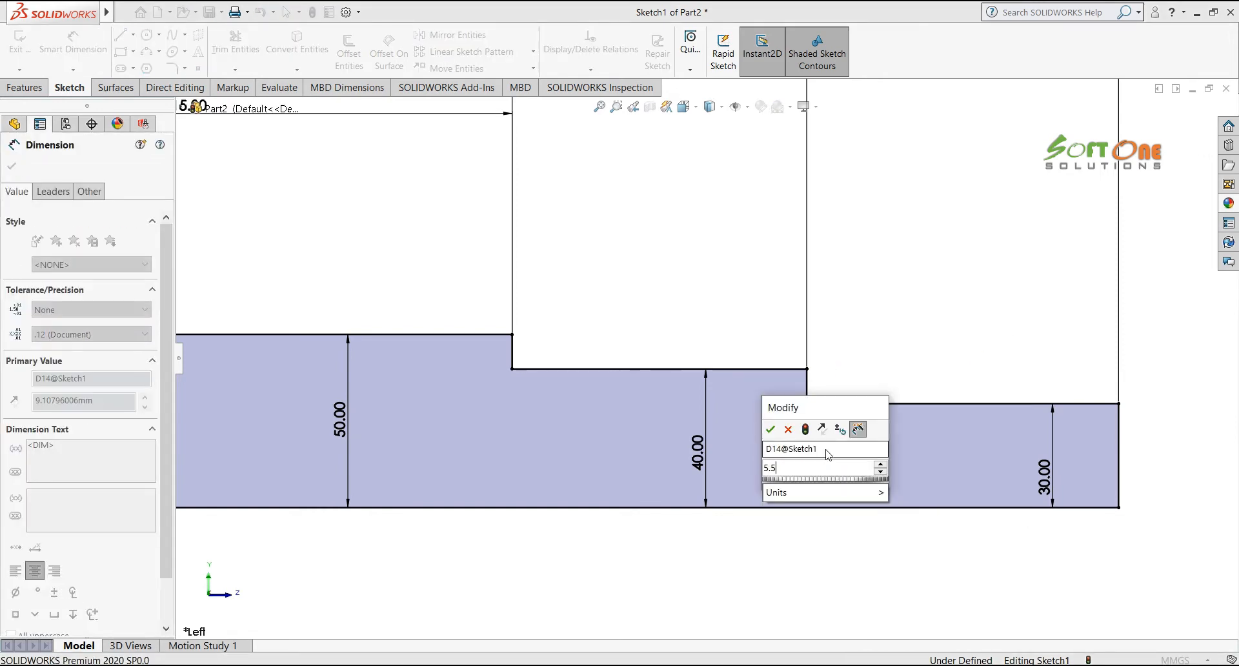
{"action": "type", "text": "5.5"}
{"action": "key", "text": "Return"}
Dimension the relief groove's depth as 5.5 mm
{"action": "left_click", "coordinate": [826, 416]}
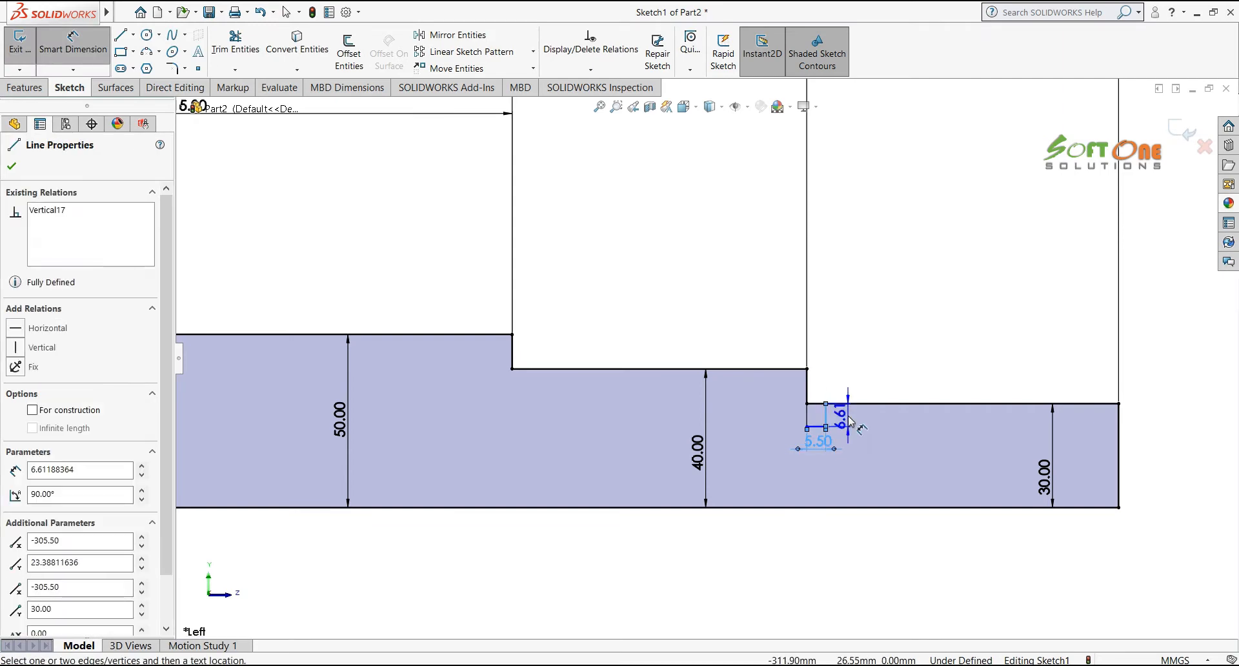
{"action": "left_click", "coordinate": [850, 377]}
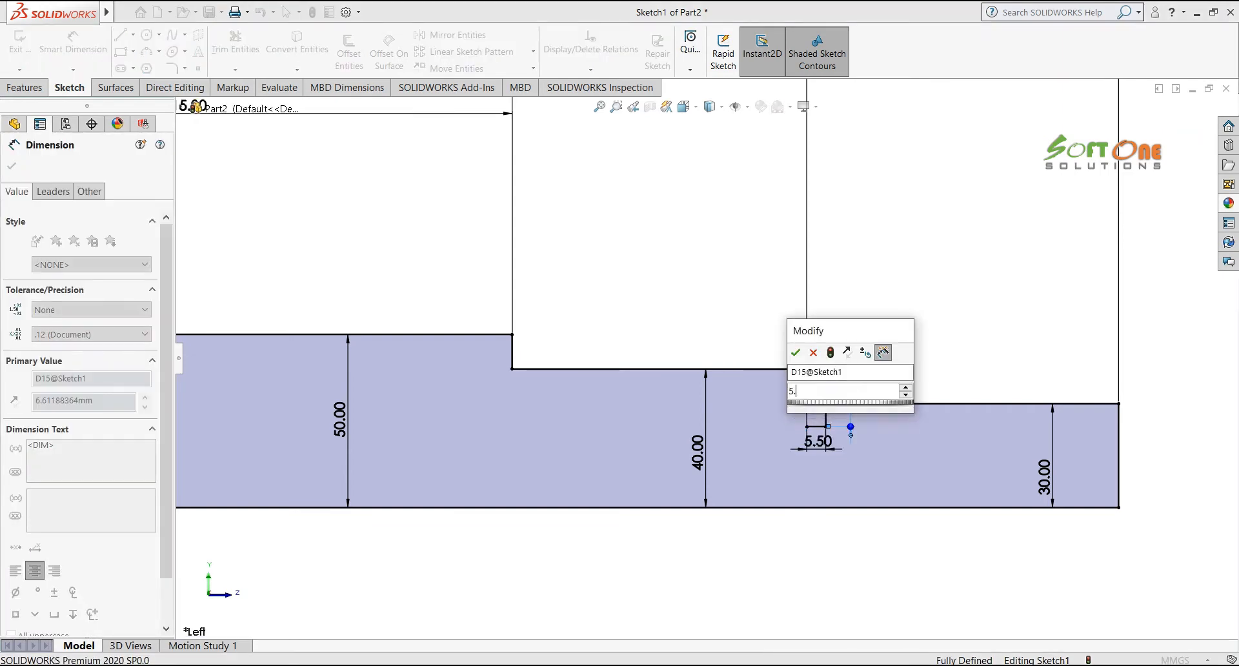
{"action": "type", "text": "5.5"}
{"action": "key", "text": "Return"}
Sketch a bore outline: a 30 mm vertical line up from the base line, a horizontal line, and a roughly 43 mm slanted line to the flange's outer edge
{"action": "key", "text": "f"}
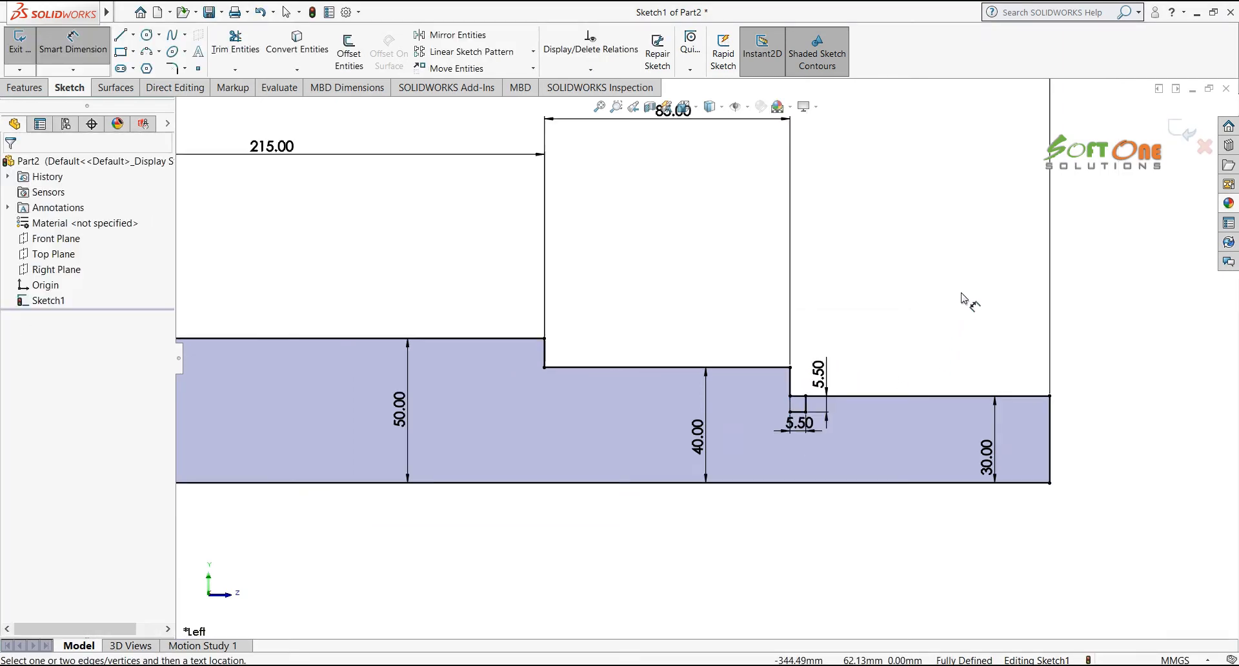
{"action": "key", "text": "f"}
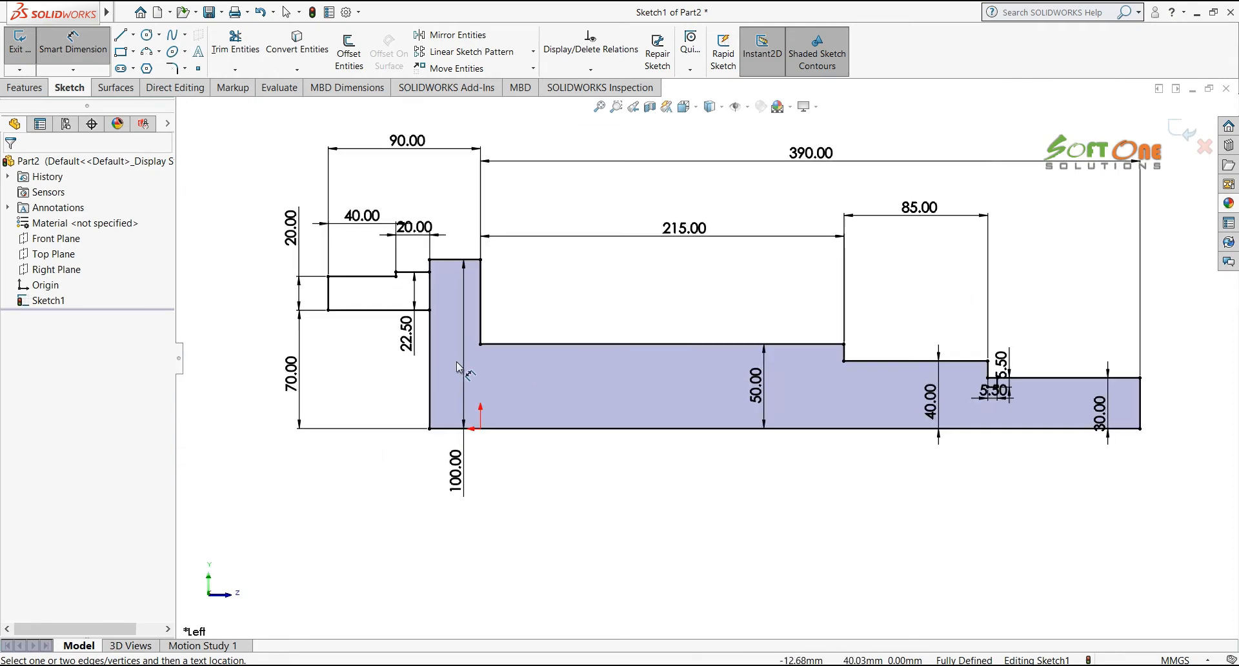
{"action": "left_click", "coordinate": [124, 40]}
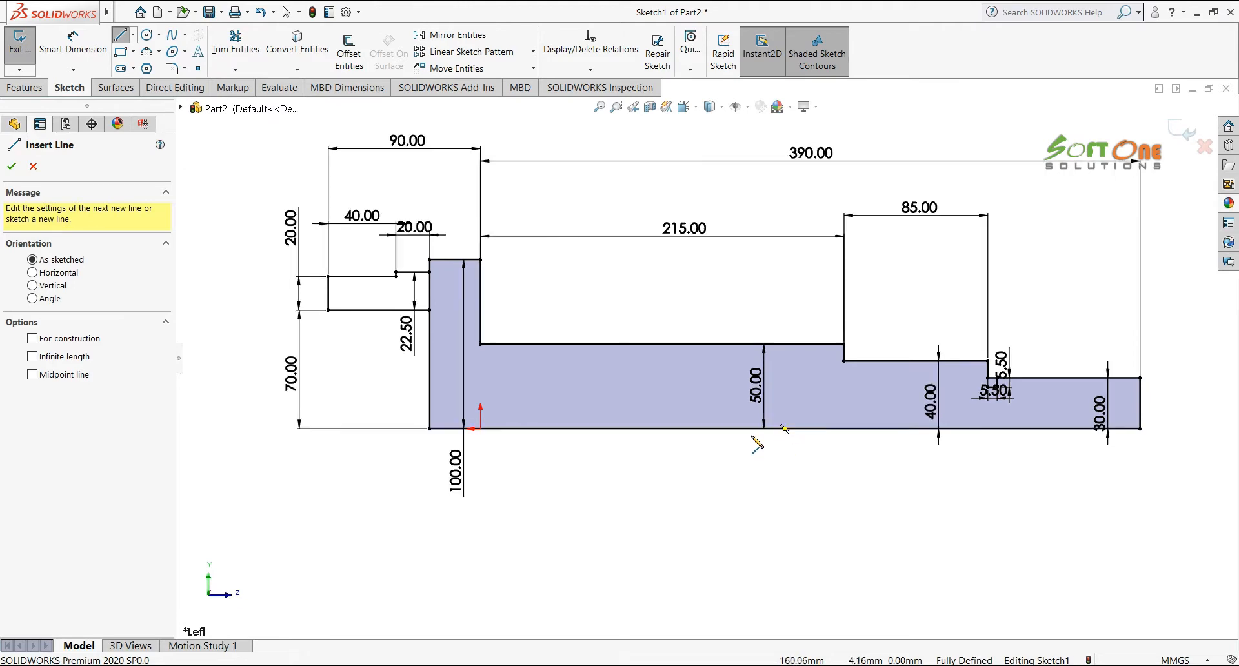
{"action": "left_click", "coordinate": [750, 428]}
{"action": "left_click", "coordinate": [750, 376]}
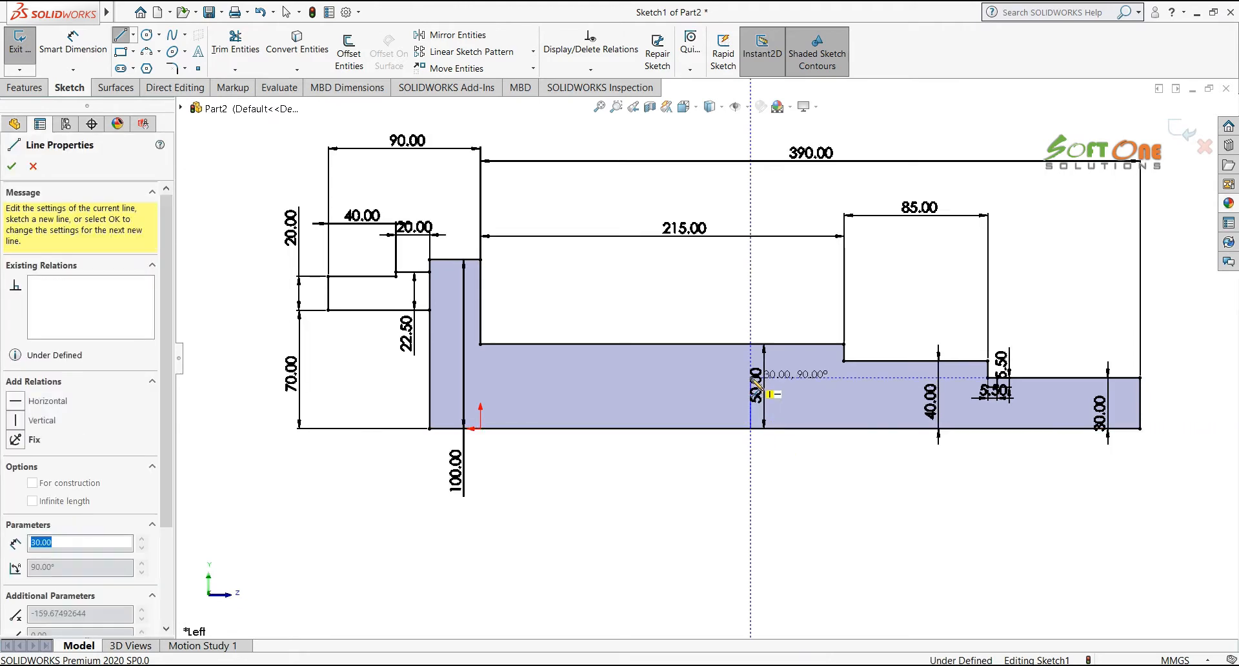
{"action": "left_click", "coordinate": [499, 377]}
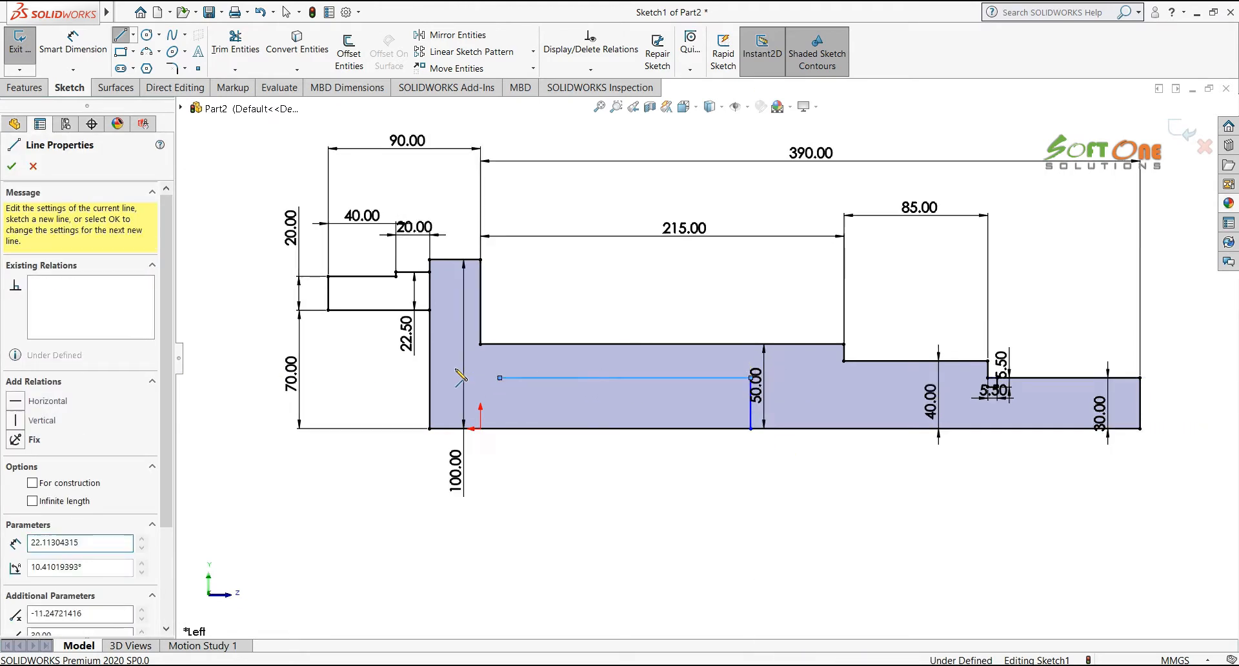
{"action": "left_click", "coordinate": [430, 355]}
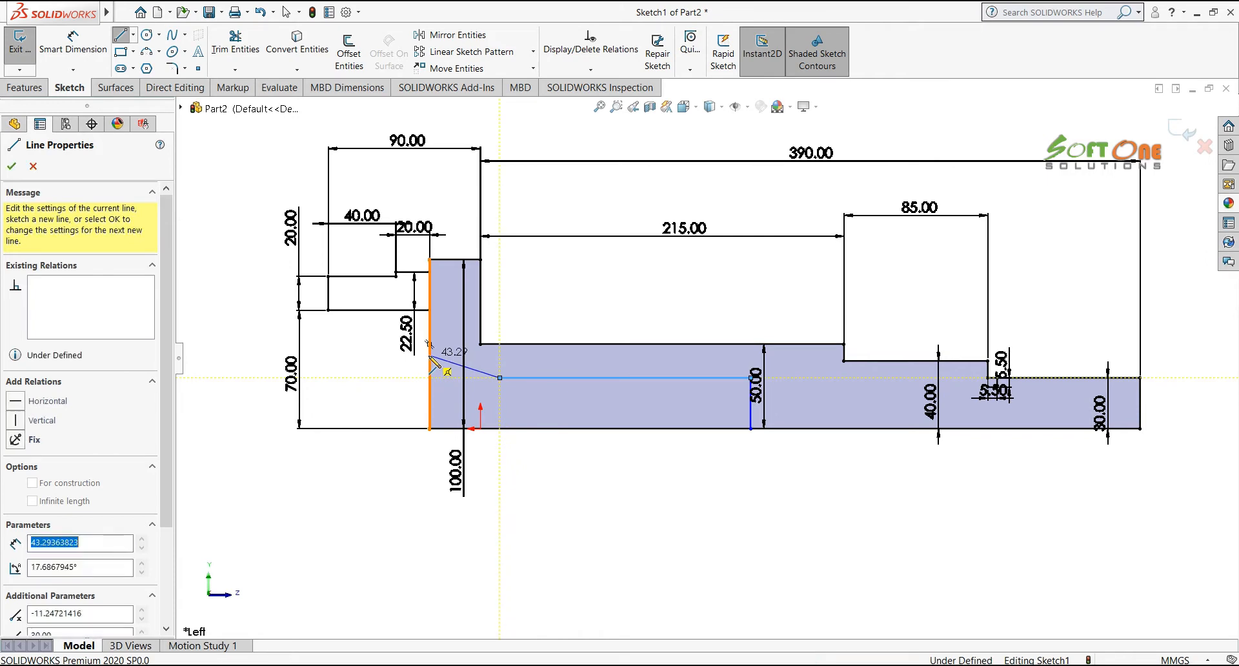
{"action": "key", "text": "Escape"}
Dimension the distance from the flange's outer vertical edge to the bore's vertical end line as 213 mm
{"action": "right_click", "coordinate": [671, 479]}
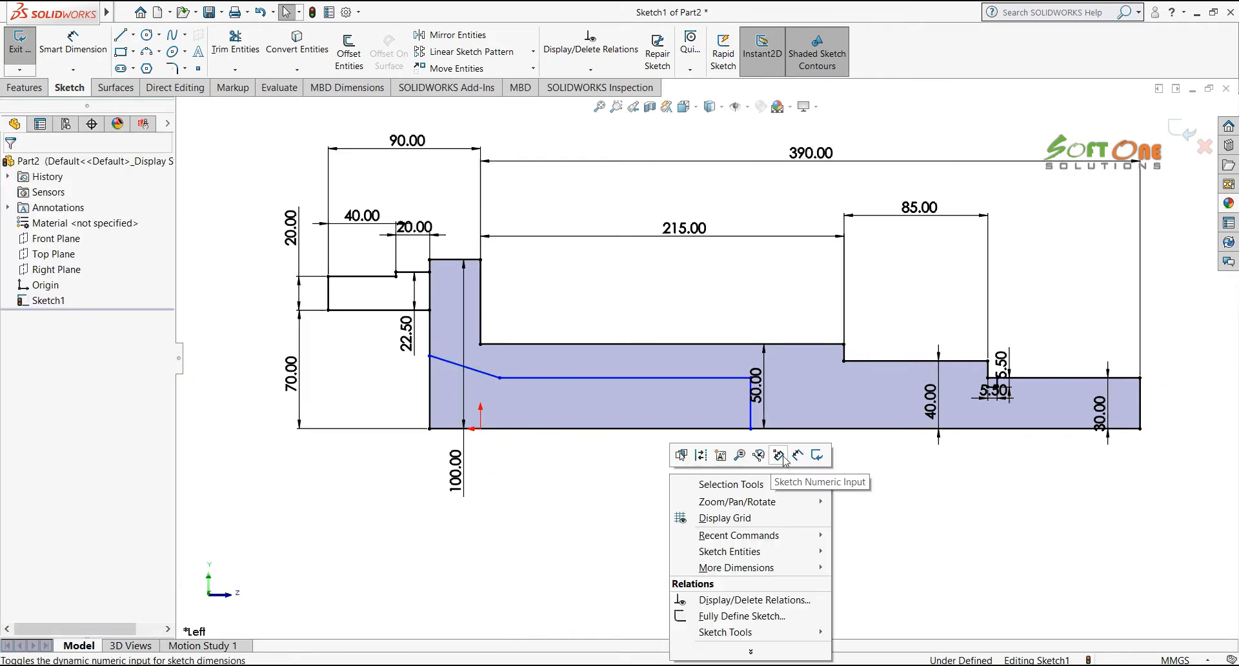
{"action": "left_click", "coordinate": [795, 459]}
{"action": "left_click", "coordinate": [750, 413]}
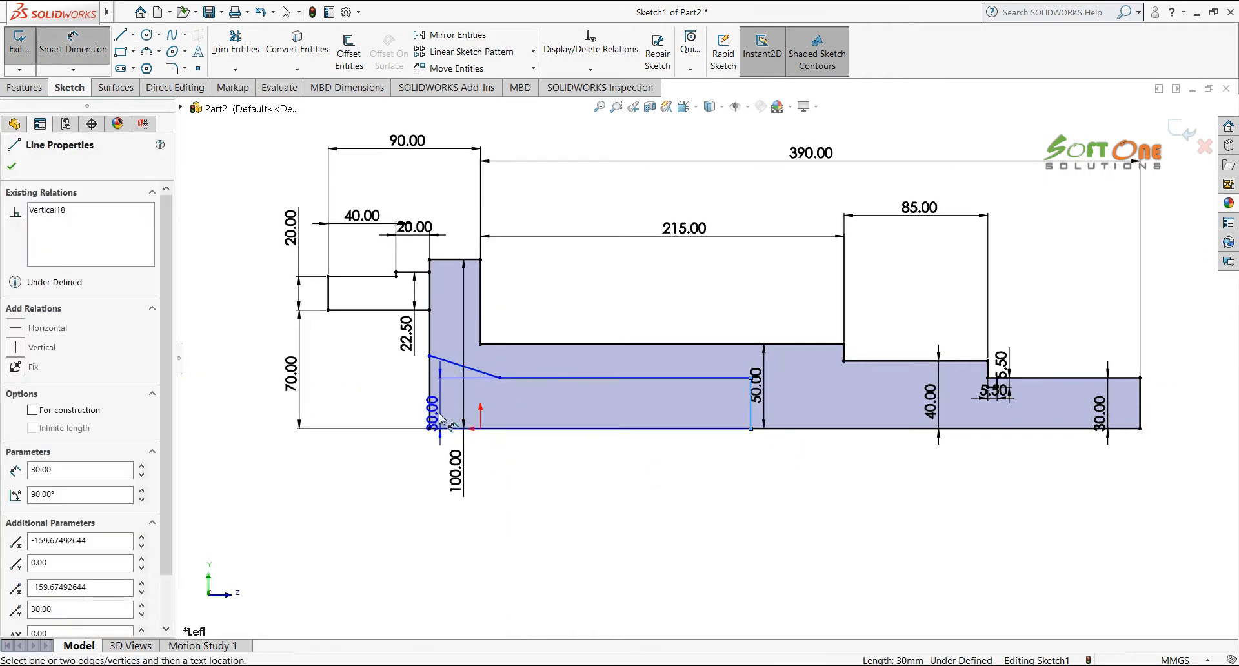
{"action": "left_click", "coordinate": [429, 406]}
{"action": "left_click", "coordinate": [572, 518]}
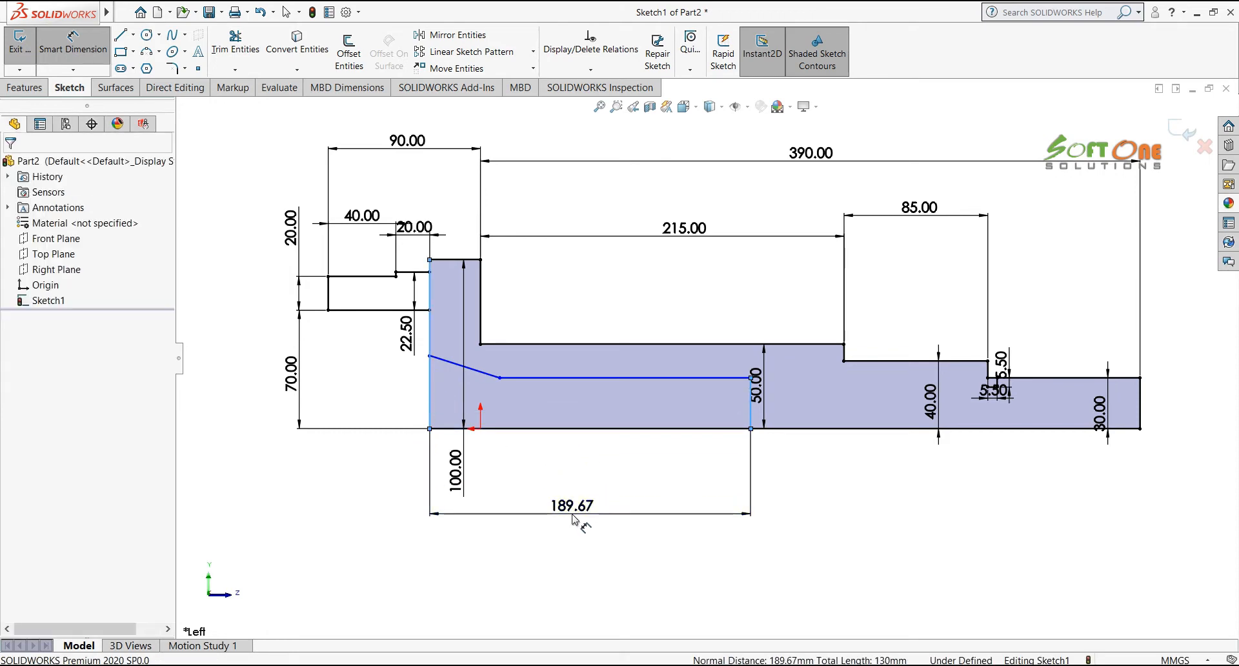
{"action": "type", "text": "213"}
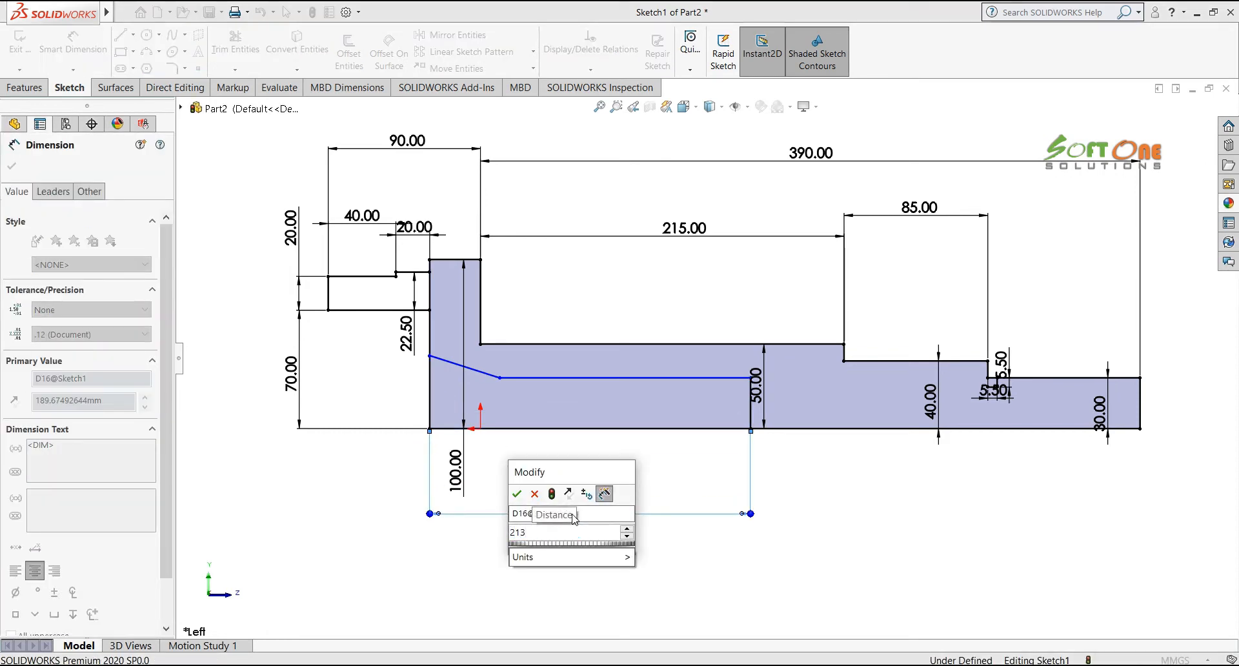
{"action": "key", "text": "Return"}
{"action": "left_click", "coordinate": [741, 573]}
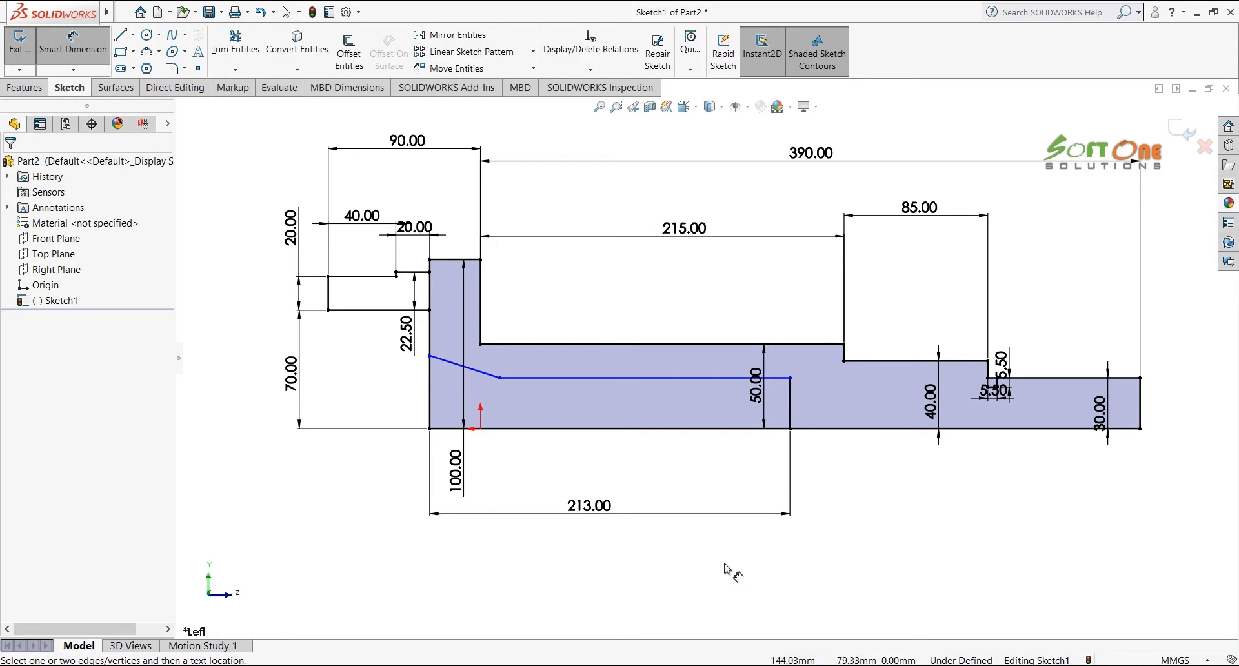
Check the crankshaft drawing in PowerPoint and, back in SolidWorks, dimension the bore's horizontal line from the base line as 65/2 mm
{"action": "key", "text": "alt+Tab"}
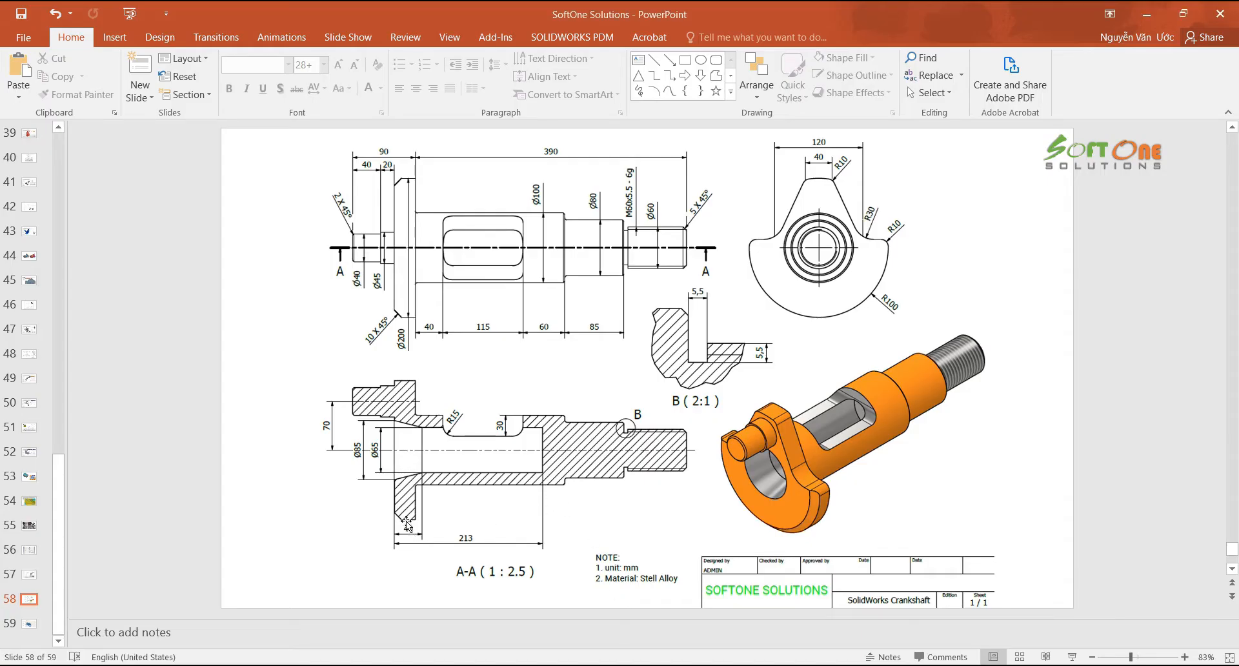
{"action": "key", "text": "alt+Tab"}
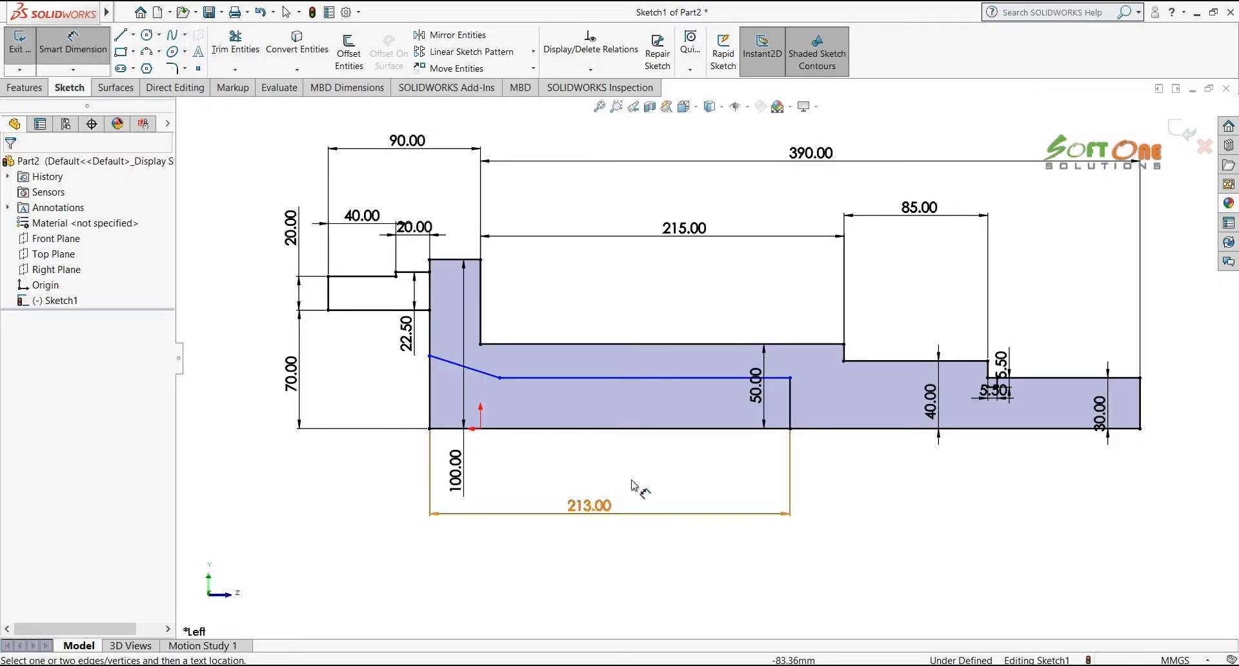
{"action": "left_click", "coordinate": [729, 378]}
{"action": "left_click", "coordinate": [709, 427]}
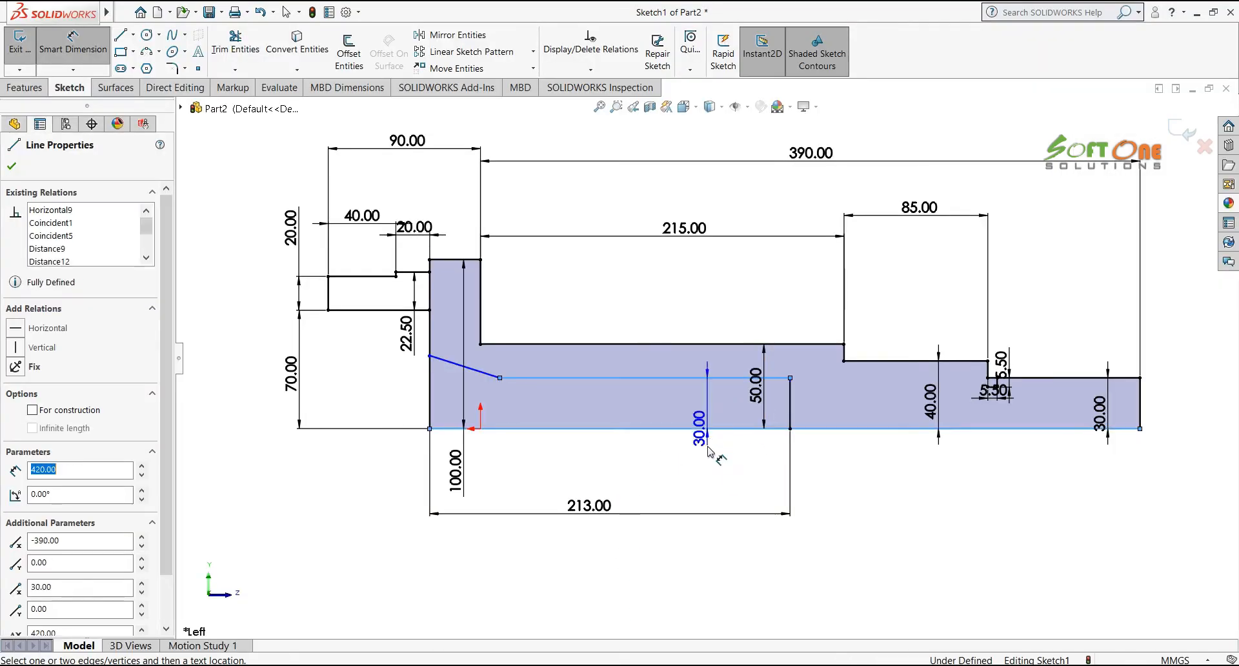
{"action": "left_click", "coordinate": [712, 469]}
{"action": "type", "text": "65/2"}
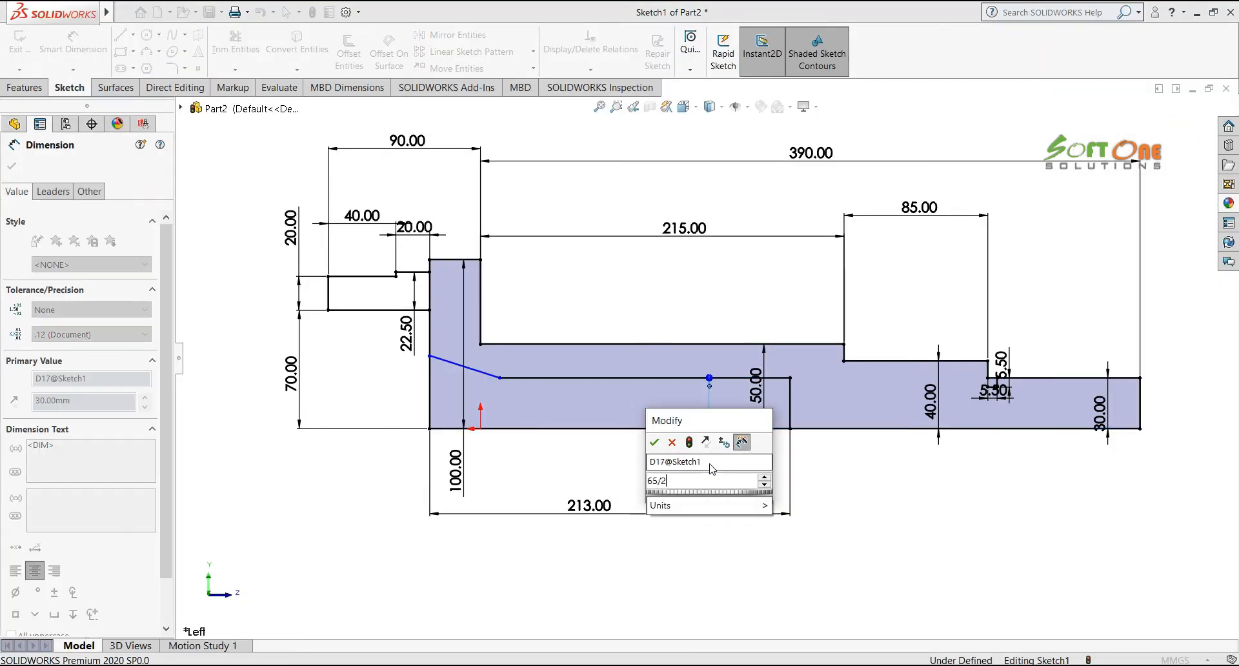
{"action": "key", "text": "Return"}
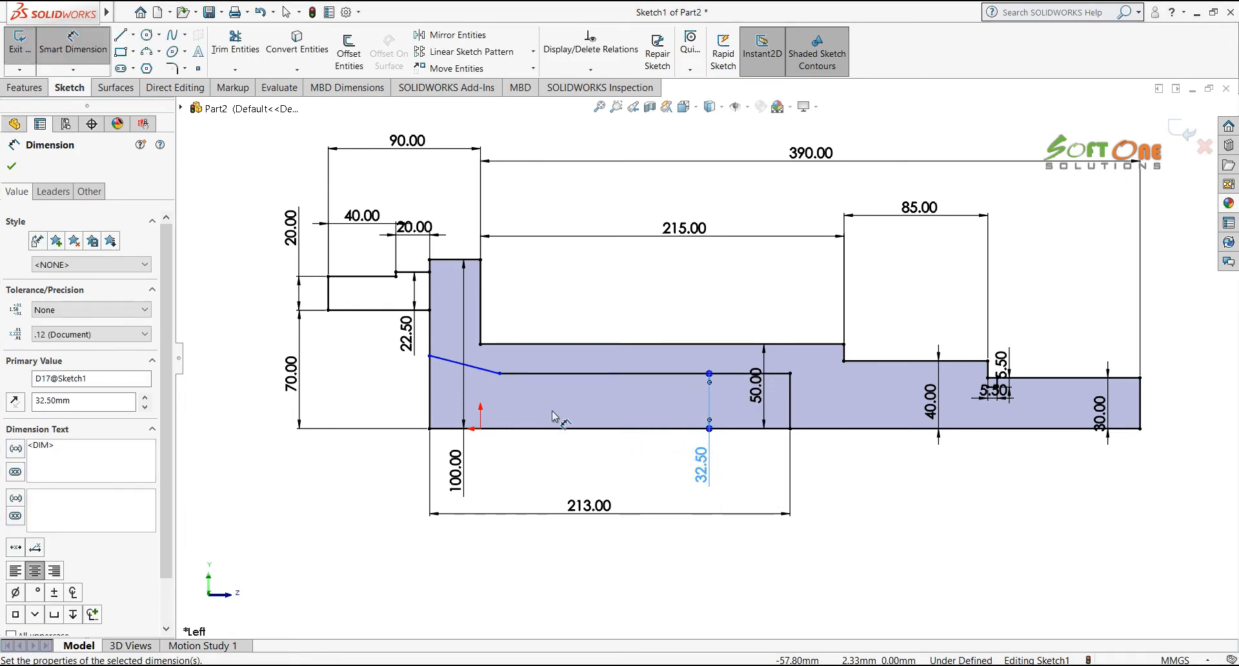
Dimension the height of the slanted bore line's outer end above the base line as 85/2 mm
{"action": "left_click", "coordinate": [430, 355]}
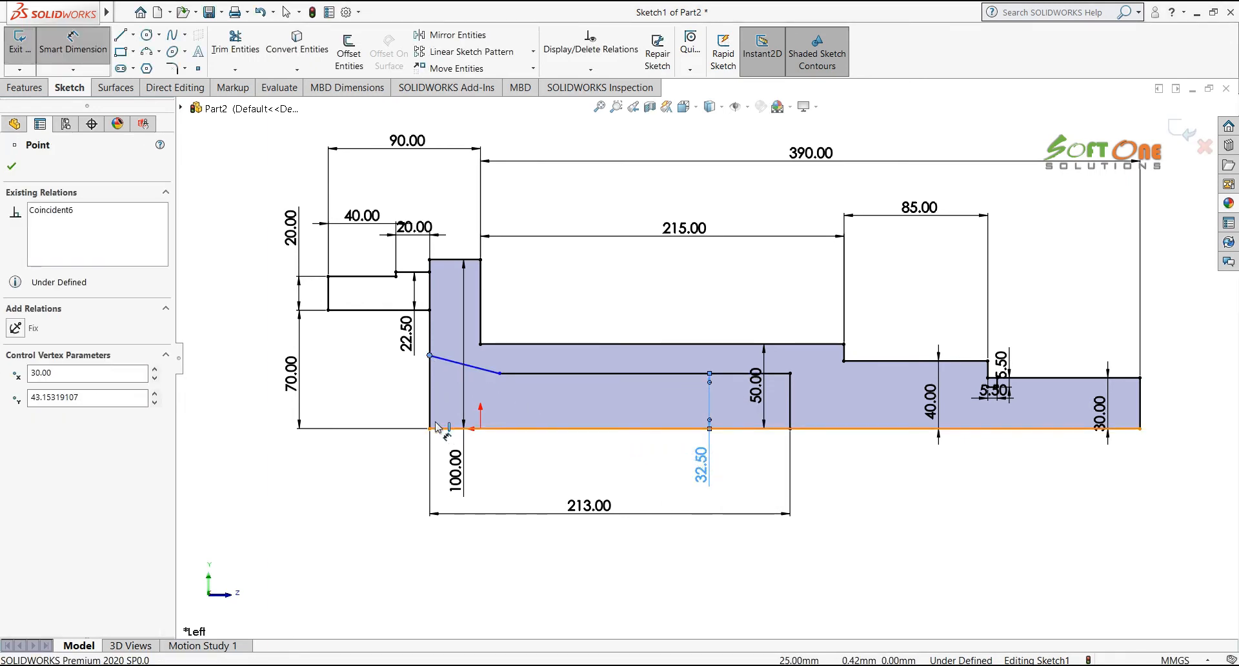
{"action": "left_click", "coordinate": [439, 428]}
{"action": "left_click", "coordinate": [359, 395]}
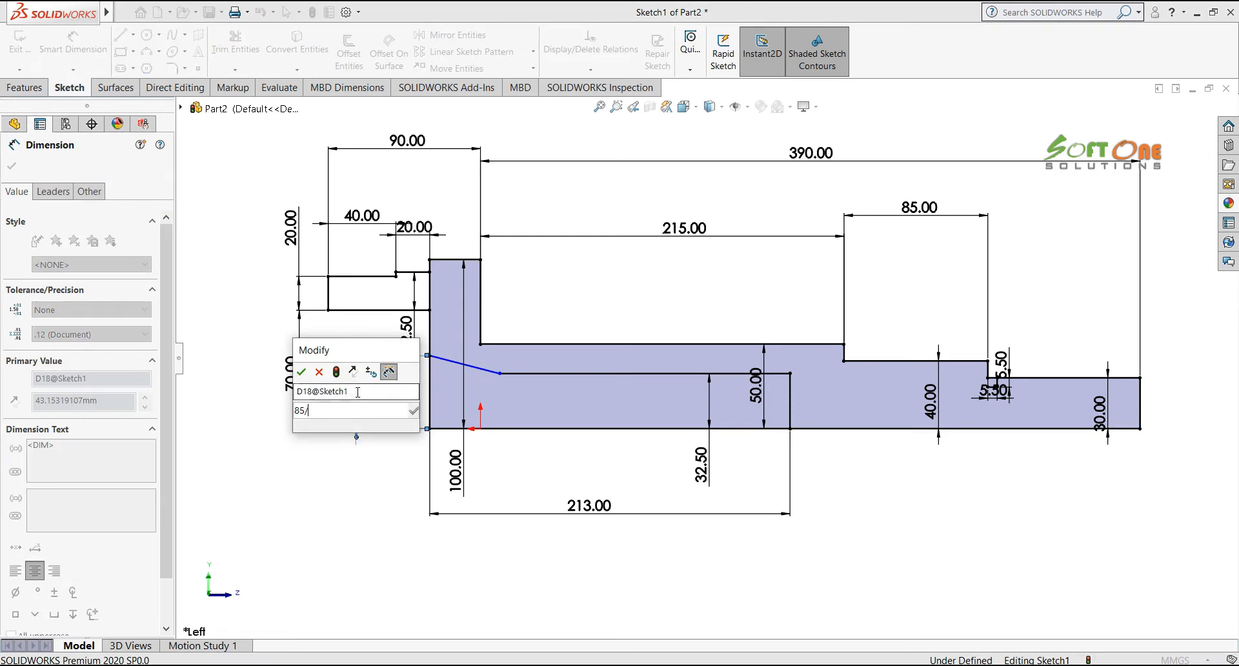
{"action": "key", "text": "Return"}
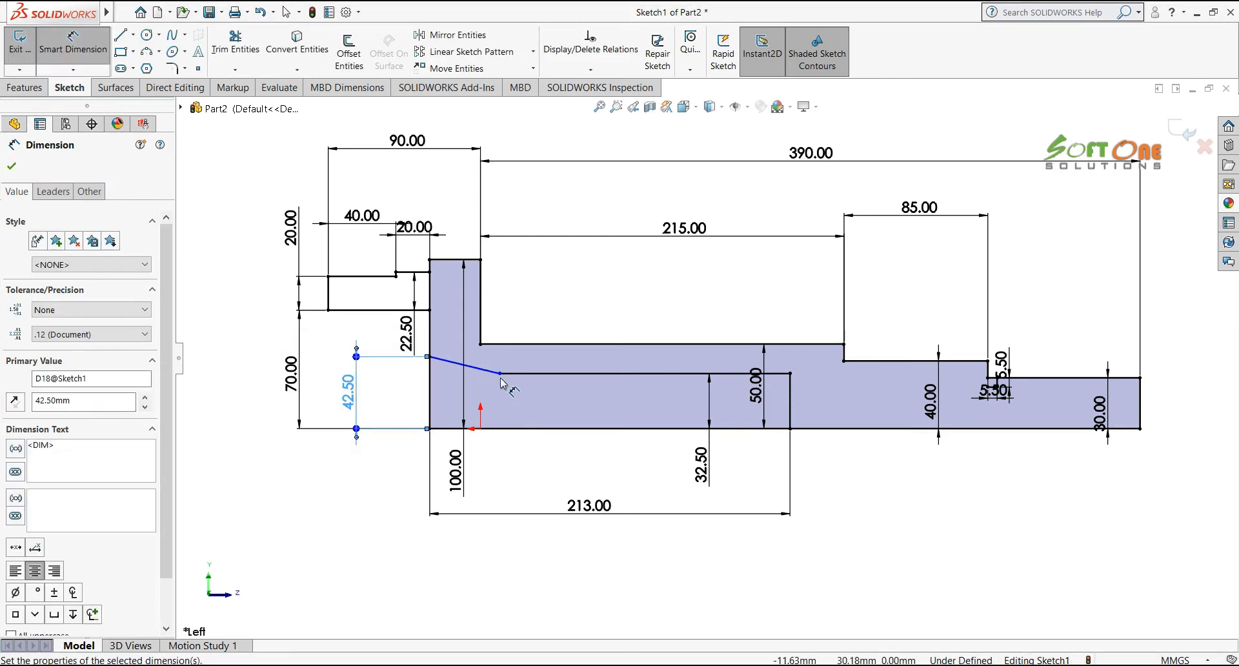
Dimension the horizontal distance from the flange's outer vertical edge to the slanted bore line's inner end as 40 mm
{"action": "left_click", "coordinate": [499, 373]}
{"action": "left_click", "coordinate": [429, 394]}
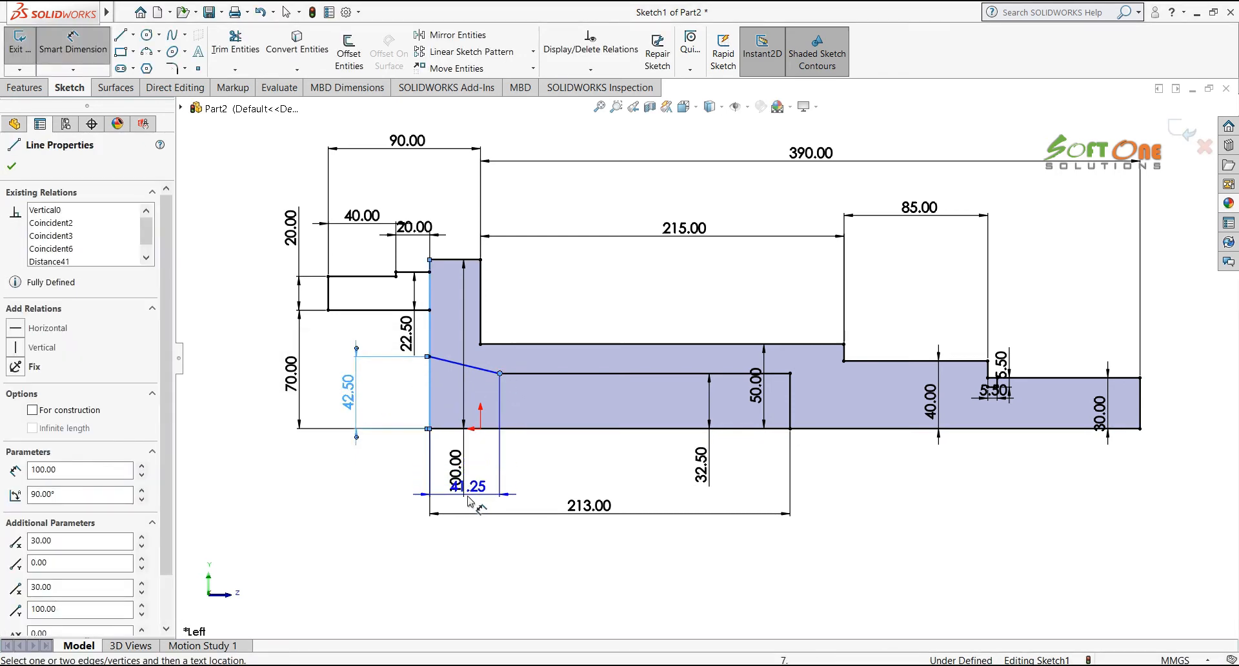
{"action": "left_click", "coordinate": [533, 475]}
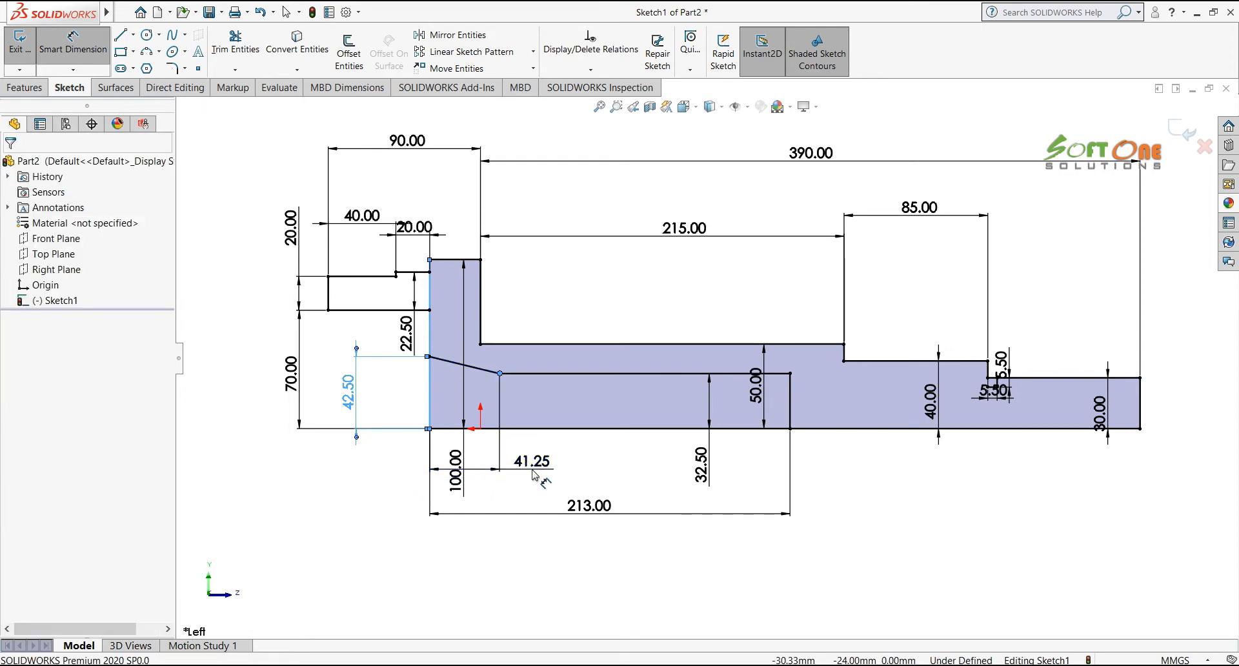
{"action": "type", "text": "40"}
{"action": "key", "text": "Return"}
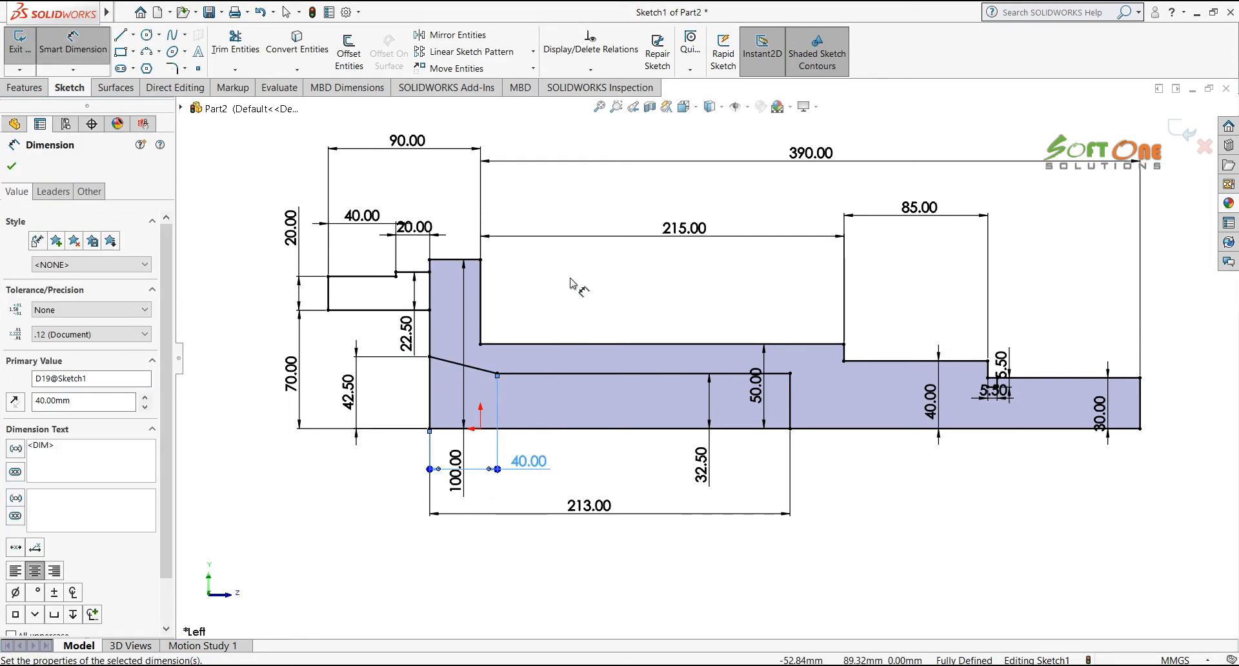
{"action": "key", "text": "Escape"}
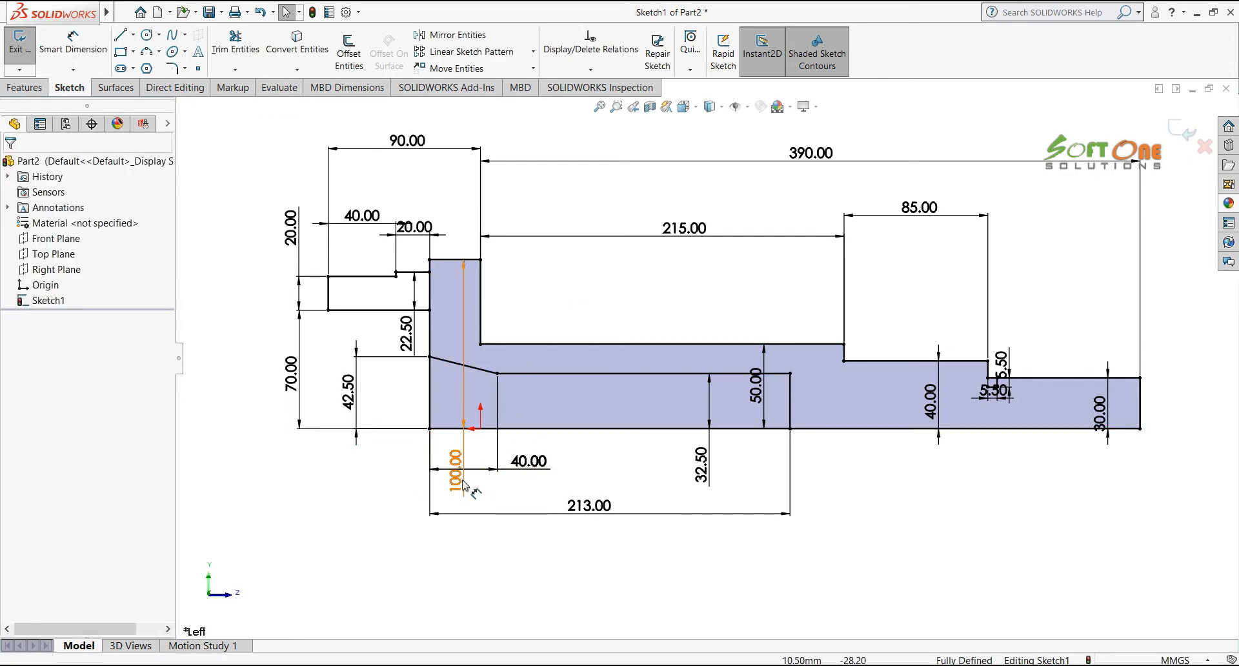
Move the flange's 100 mm dimension above the profile, align the projection's 40 mm dimension with its 20 mm neighbour, and exit the sketch
{"action": "left_click_drag", "start_coordinate": [455, 471], "coordinate": [462, 226]}
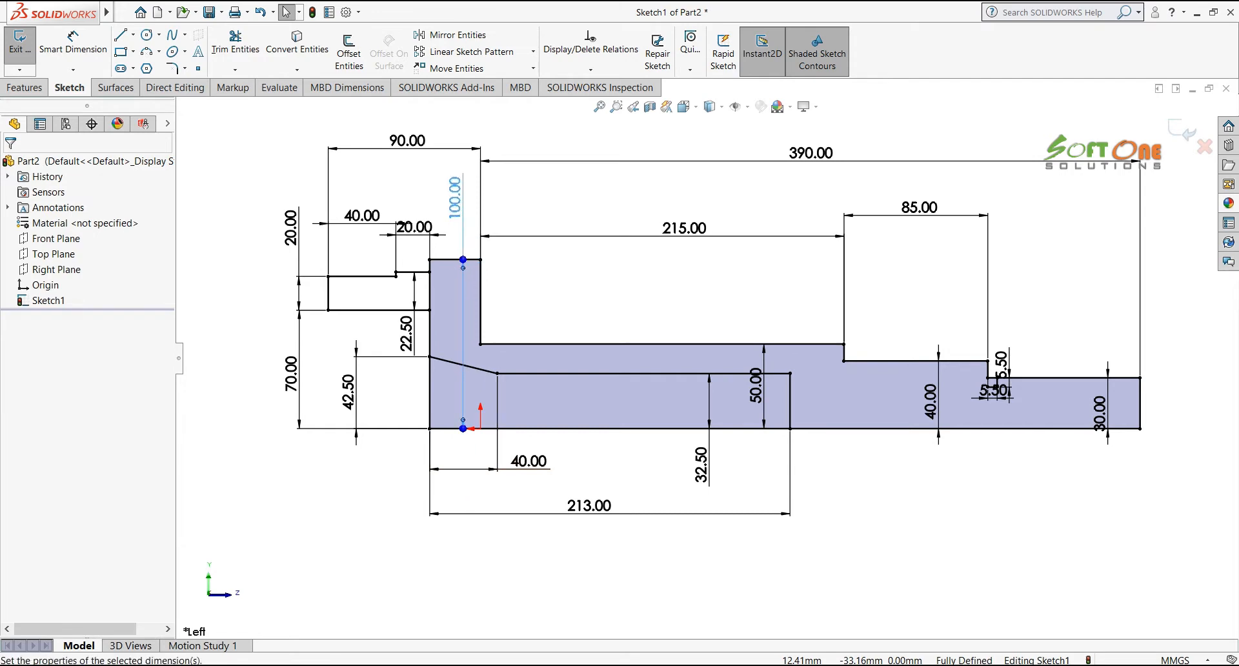
{"action": "left_click_drag", "start_coordinate": [362, 218], "coordinate": [359, 225]}
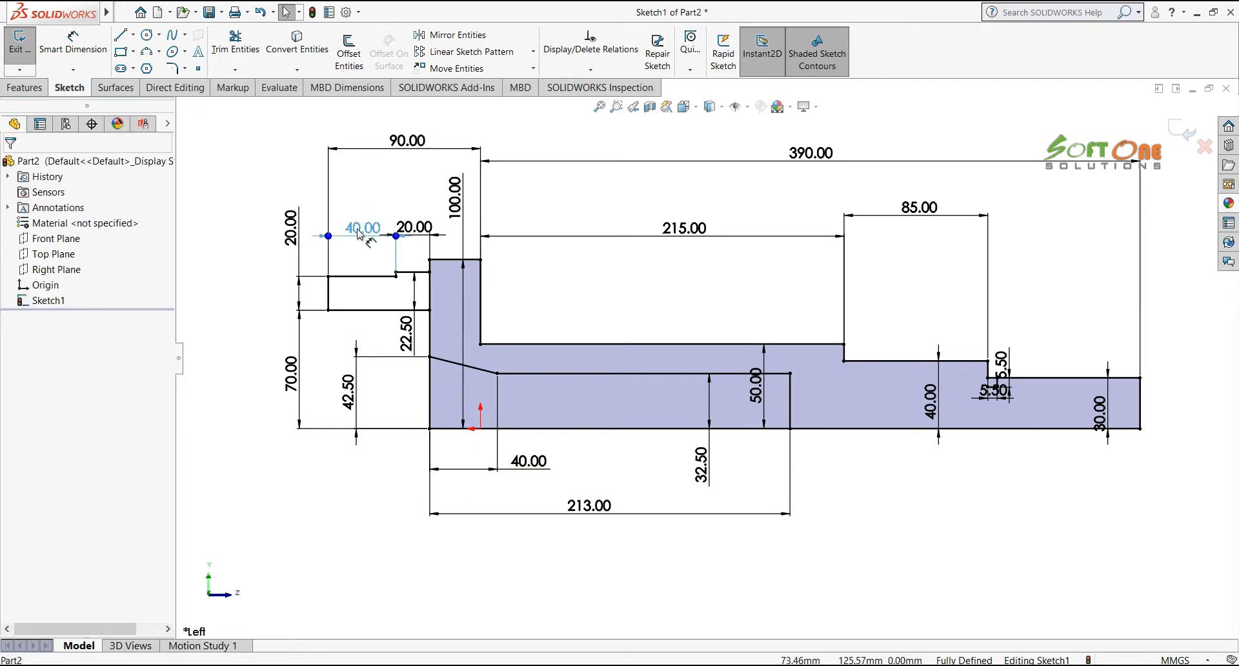
{"action": "left_click", "coordinate": [379, 513]}
{"action": "scroll", "coordinate": [385, 340], "scroll_direction": "up", "scroll_amount": 1}
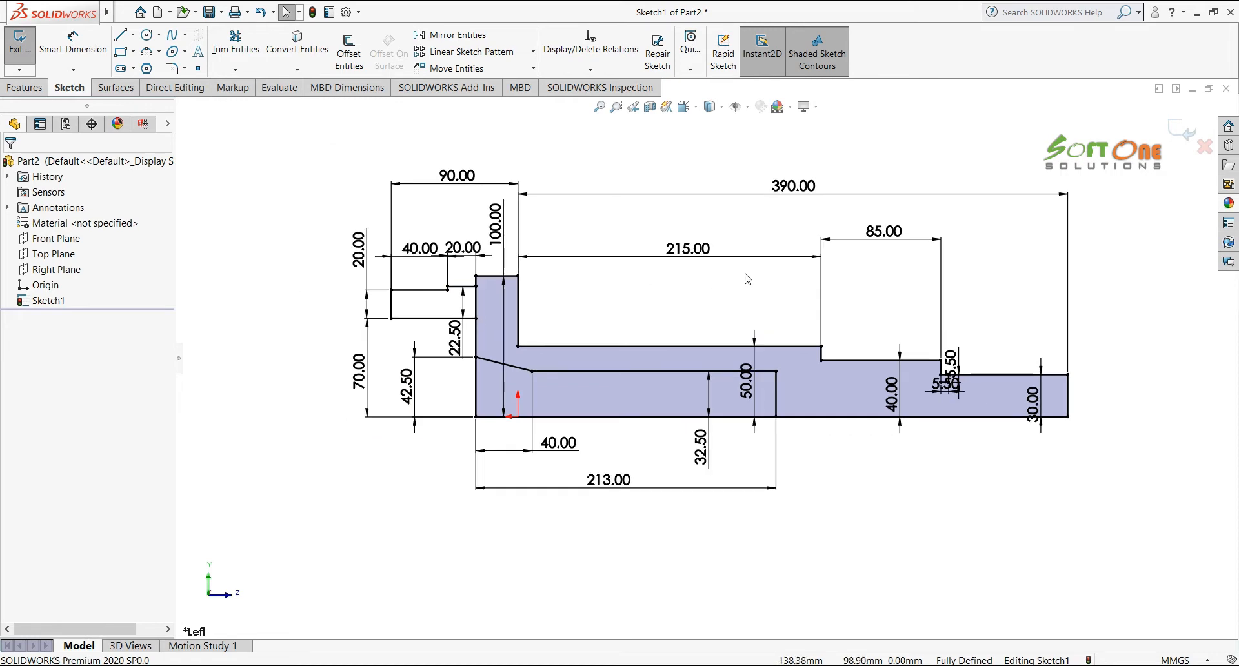
{"action": "scroll", "coordinate": [905, 288], "scroll_direction": "up", "scroll_amount": 2}
{"action": "scroll", "coordinate": [1015, 250], "scroll_direction": "down", "scroll_amount": 2}
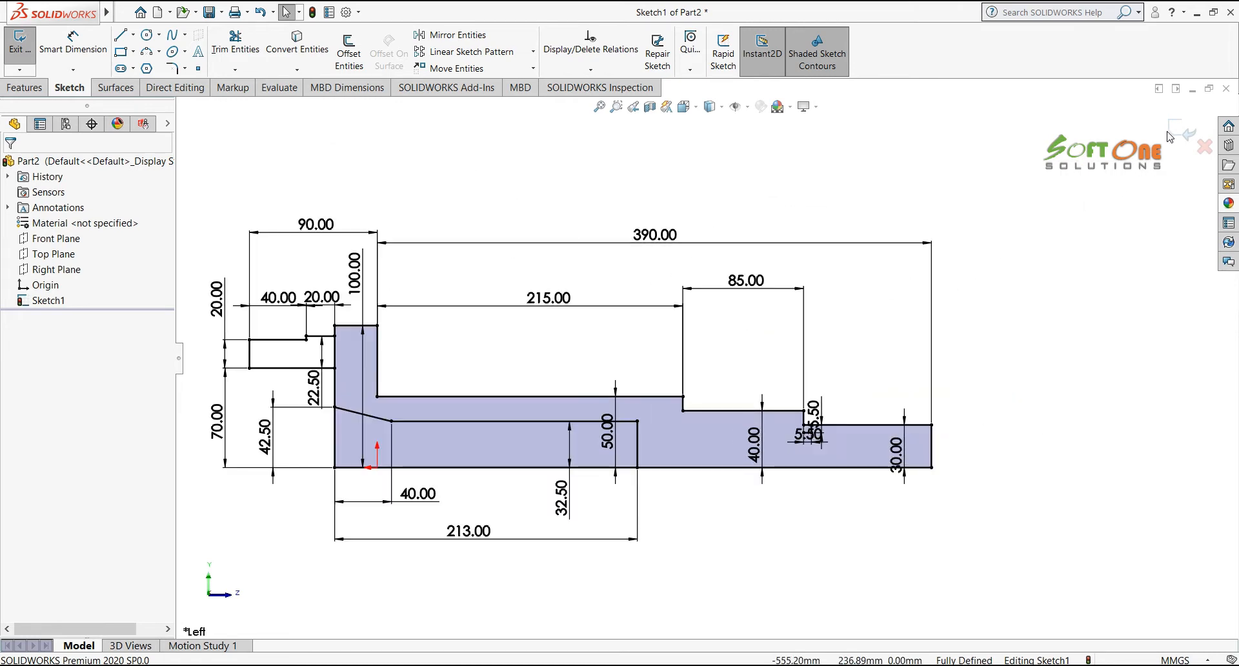
{"action": "left_click", "coordinate": [799, 240]}
{"action": "scroll", "coordinate": [784, 273], "scroll_direction": "up", "scroll_amount": 2}
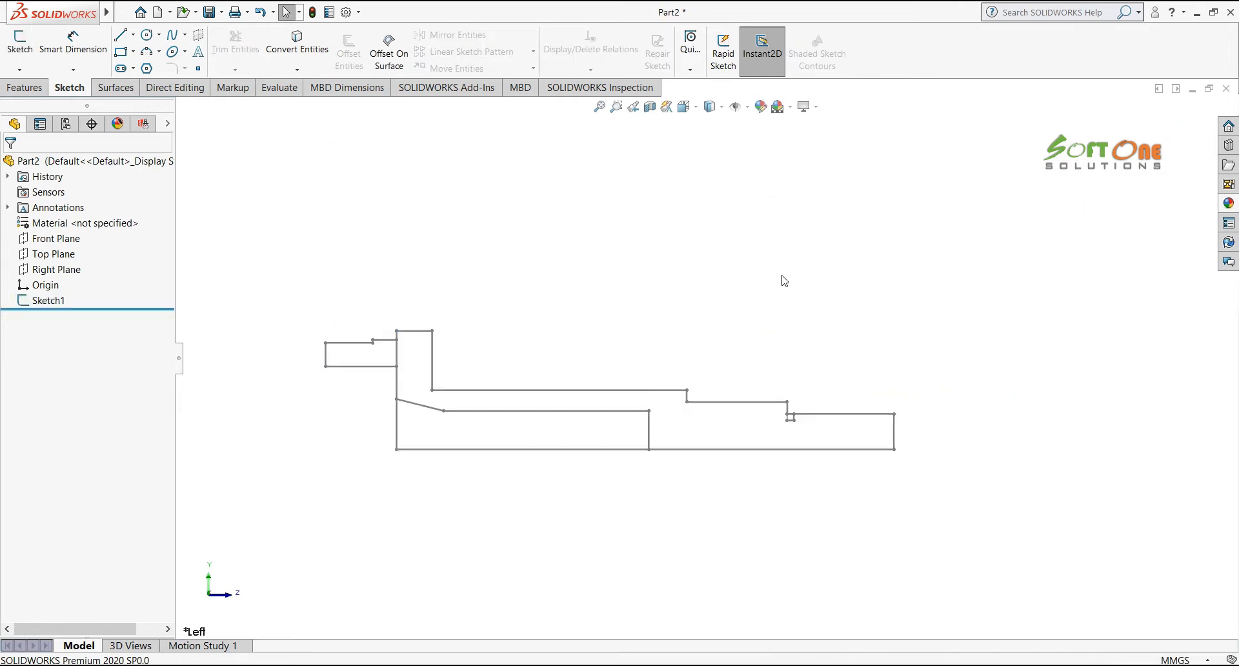
Revolve the stepped shaft and flange region, excluding the bore area, 360 degrees about the sketch's base line
{"action": "mouse_move", "coordinate": [761, 282]}
{"action": "middle_mouse_down"}
{"action": "mouse_move", "coordinate": [744, 282]}
{"action": "mouse_move", "coordinate": [711, 325]}
{"action": "mouse_move", "coordinate": [721, 366]}
{"action": "mouse_move", "coordinate": [752, 293]}
{"action": "mouse_move", "coordinate": [728, 239]}
{"action": "middle_mouse_up"}
{"action": "left_click", "coordinate": [26, 87]}
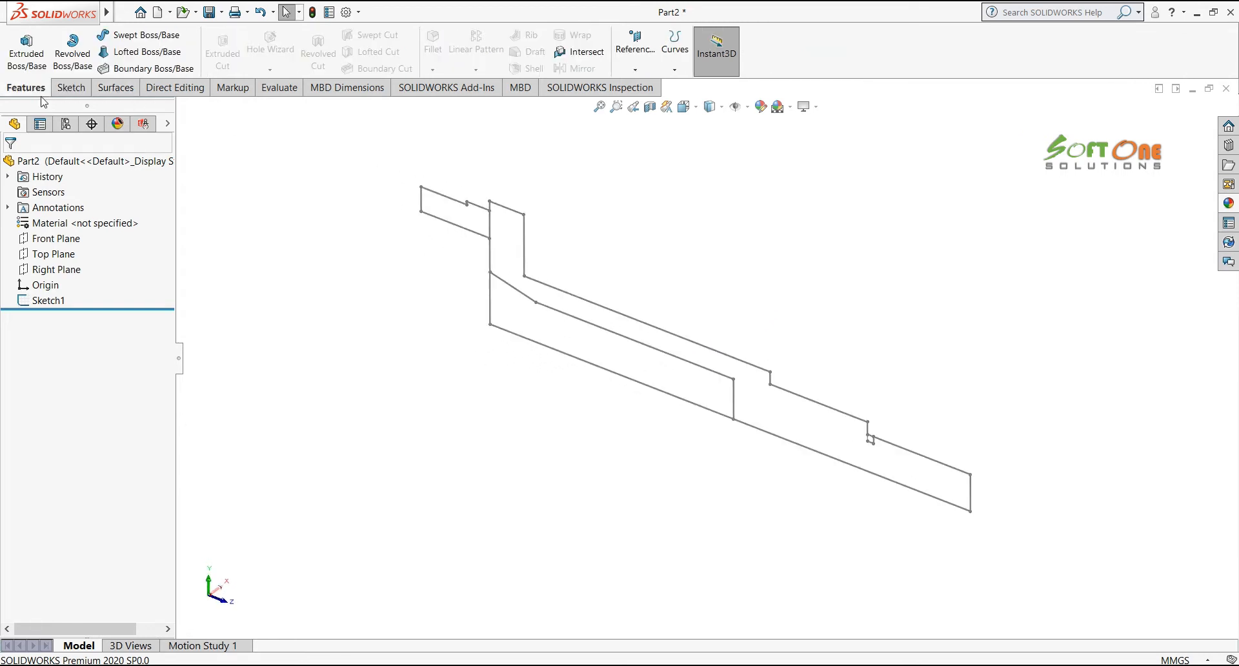
{"action": "left_click", "coordinate": [71, 65]}
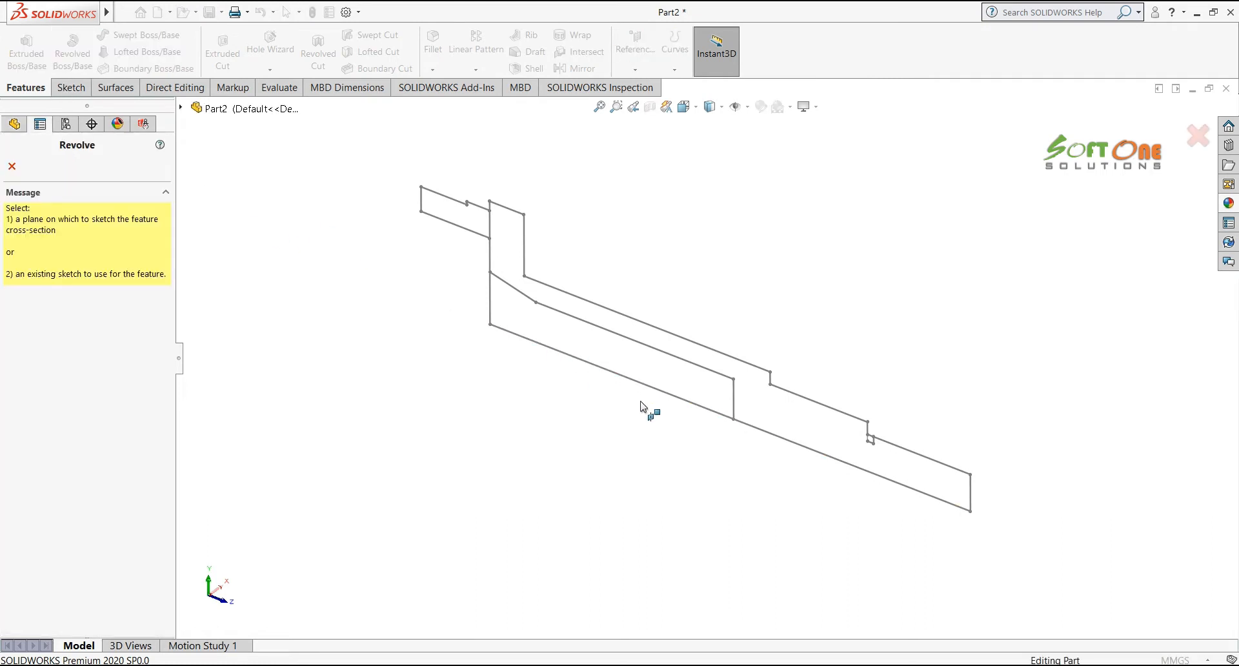
{"action": "left_click", "coordinate": [795, 444]}
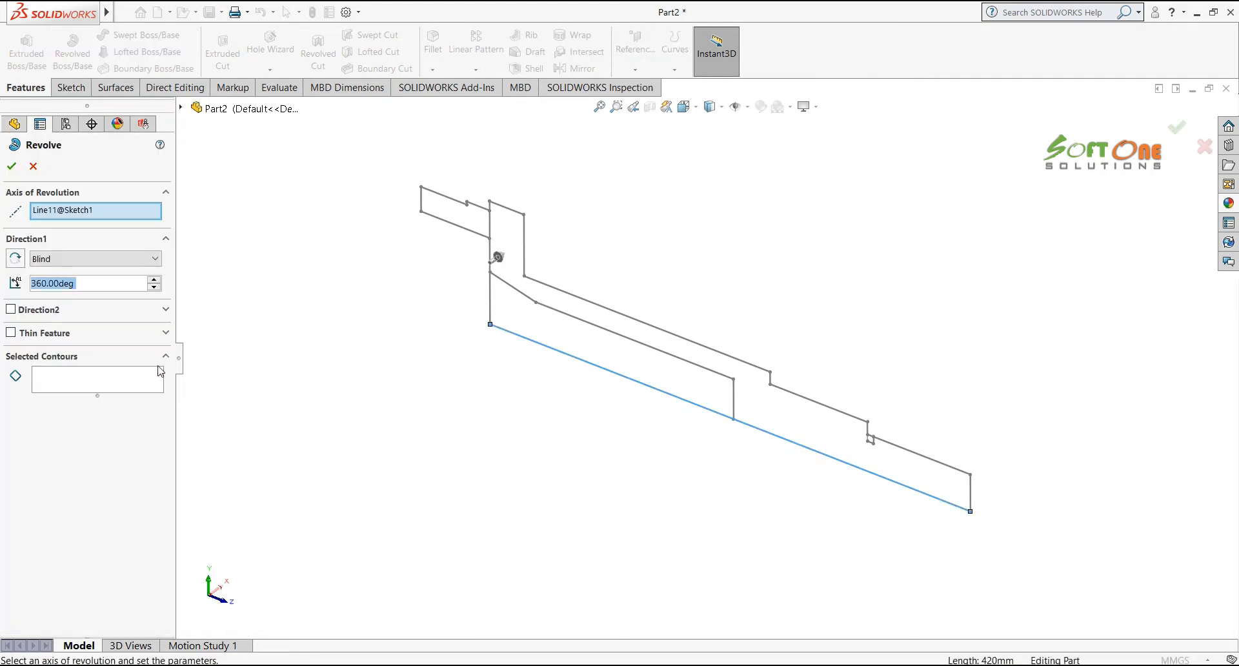
{"action": "left_click", "coordinate": [129, 383]}
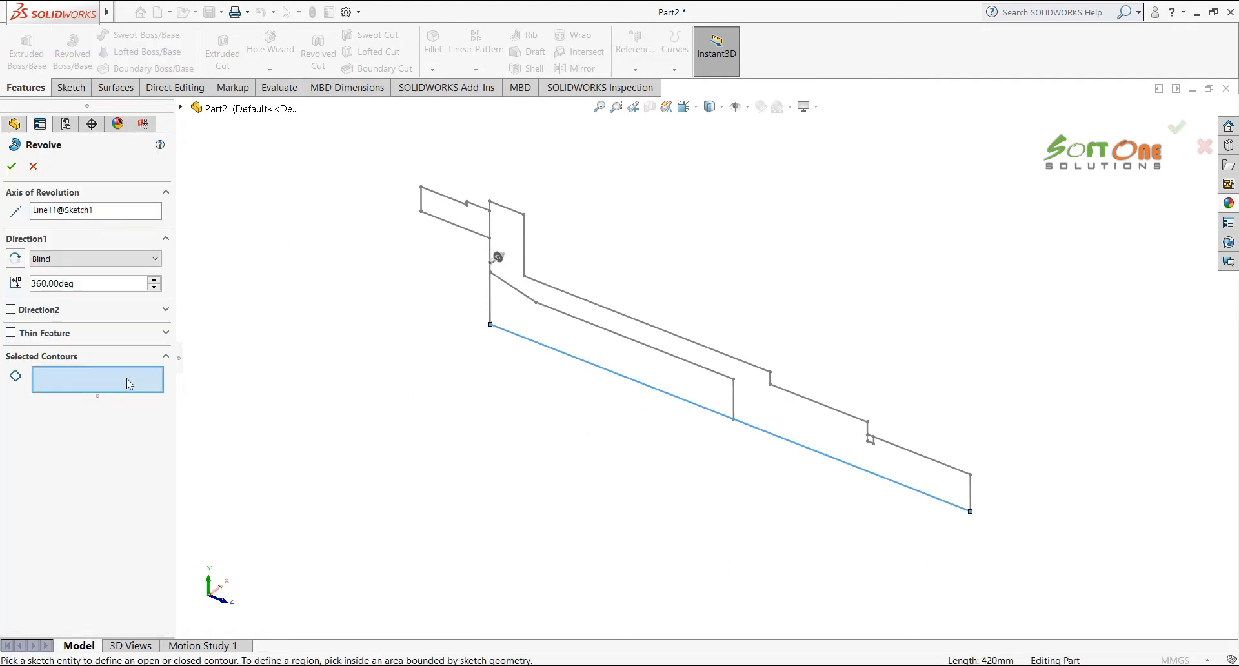
{"action": "left_click", "coordinate": [780, 421]}
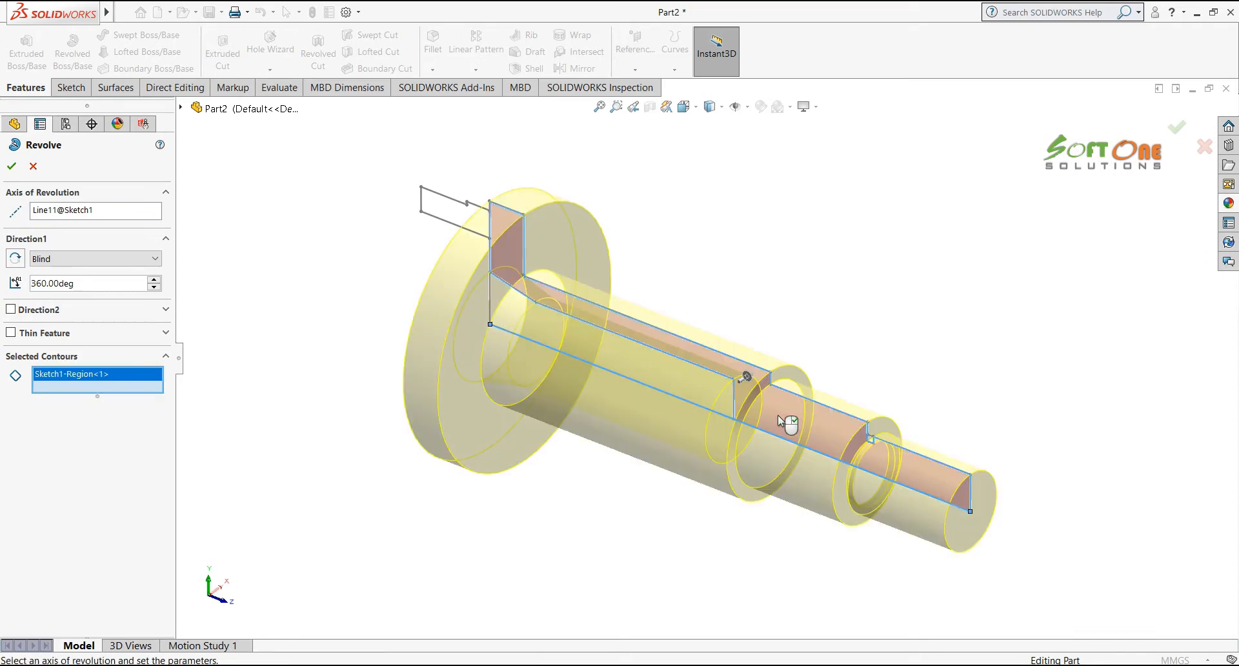
{"action": "left_click", "coordinate": [12, 166]}
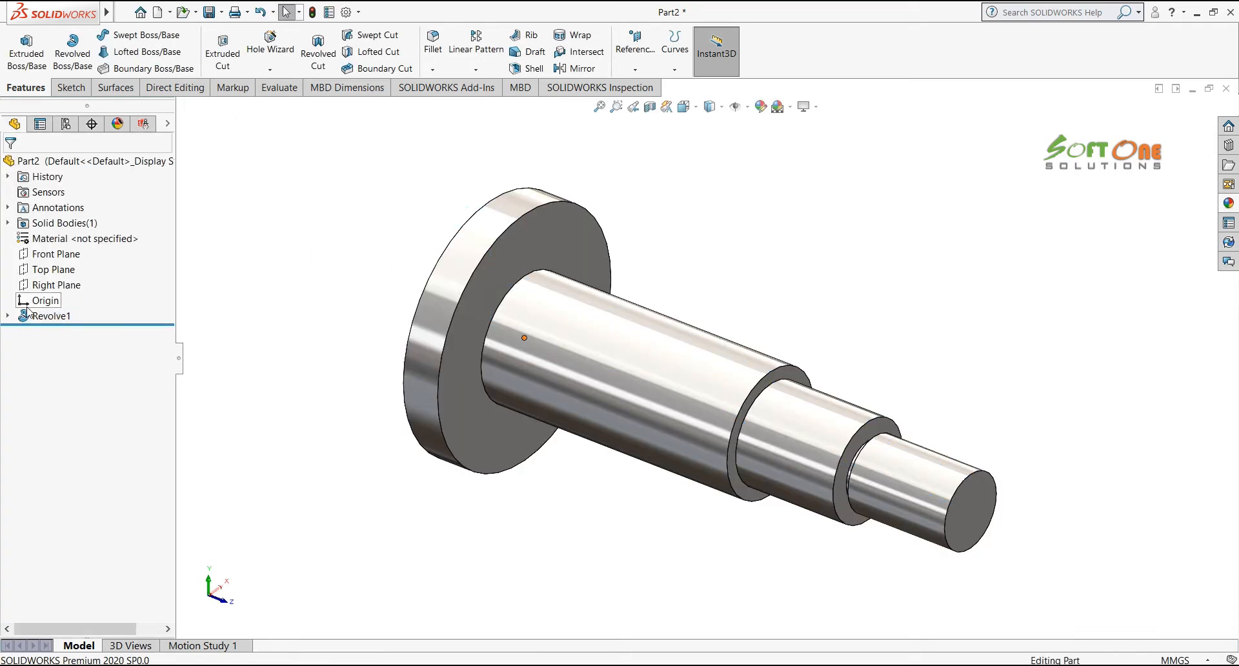
Show Sketch1 from the shaft's revolve feature so its remaining contours can be reused
{"action": "left_click", "coordinate": [8, 316]}
{"action": "left_click", "coordinate": [59, 332]}
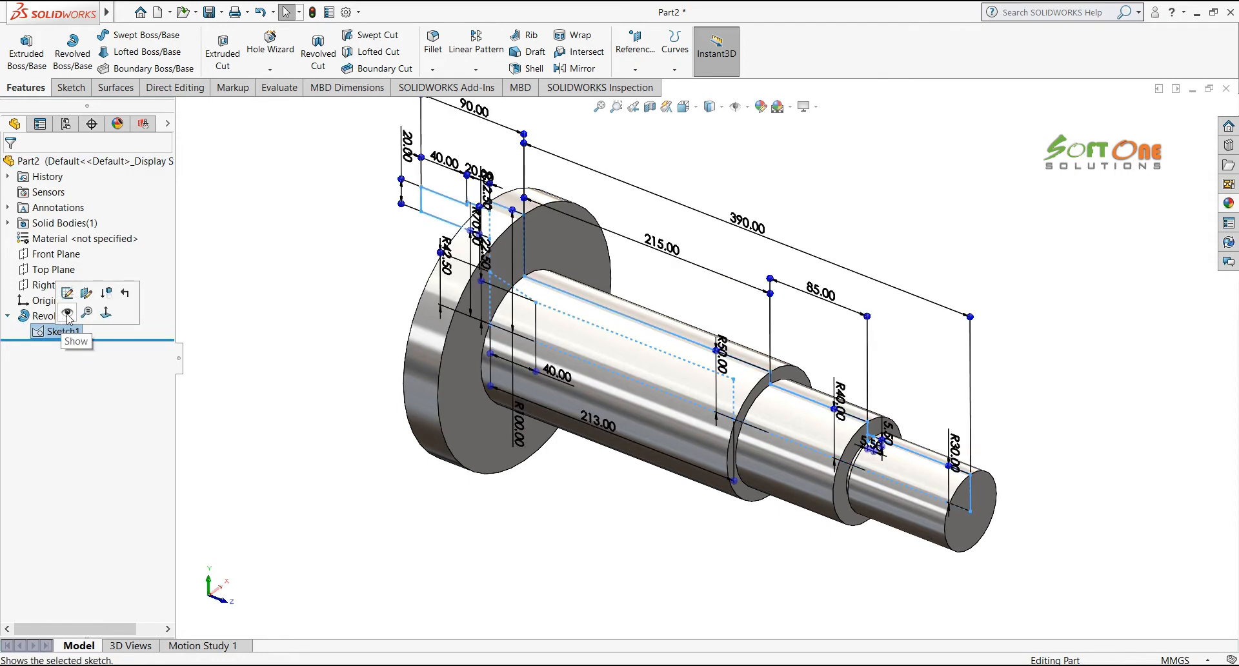
{"action": "left_click", "coordinate": [68, 313]}
Revolve the offset projection's region 360 degrees about its lower horizontal line, merged with the flange
{"action": "left_click", "coordinate": [73, 48]}
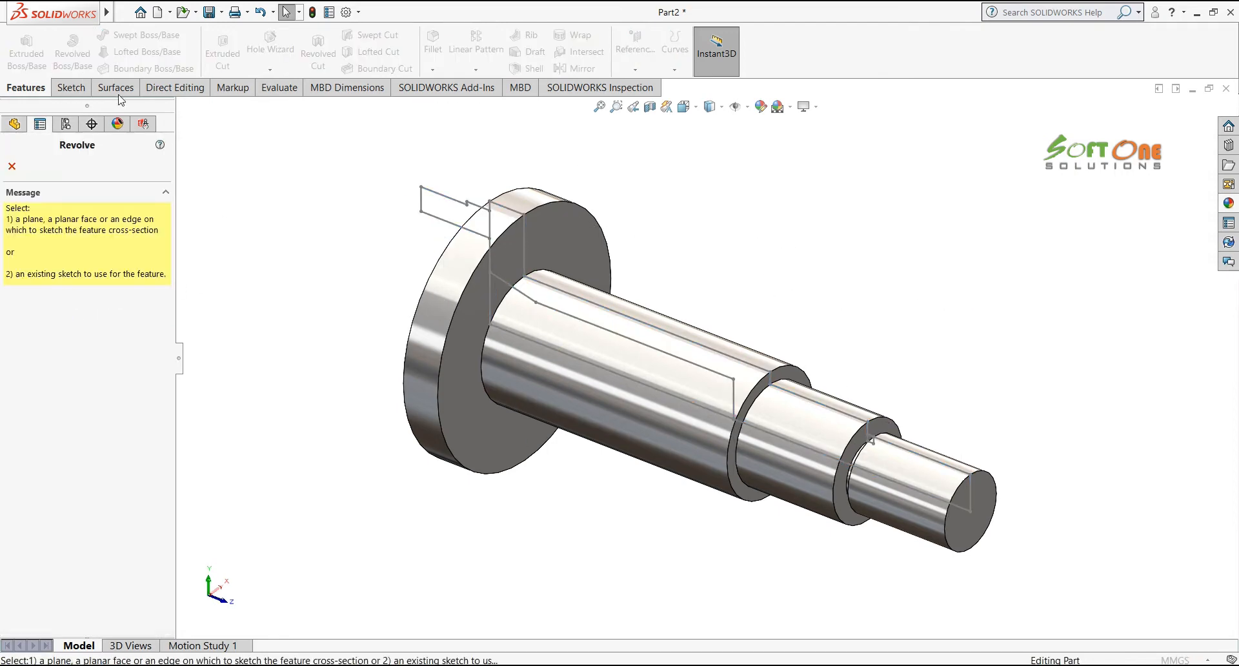
{"action": "left_click", "coordinate": [455, 225]}
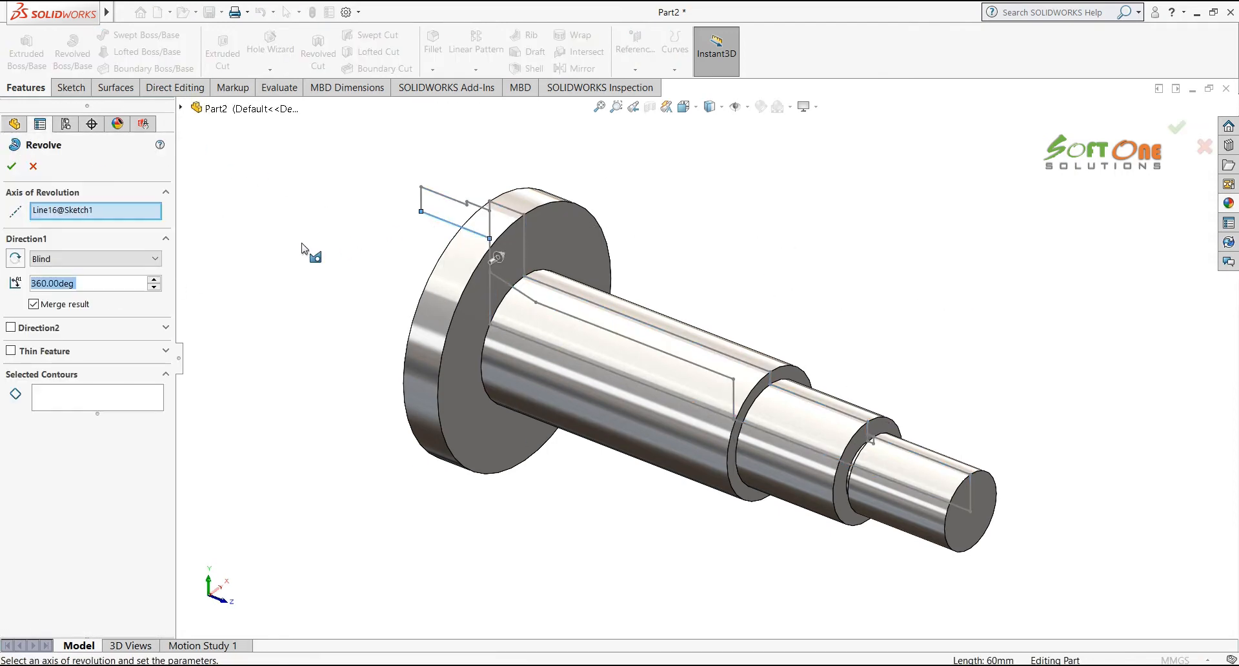
{"action": "left_click", "coordinate": [136, 404]}
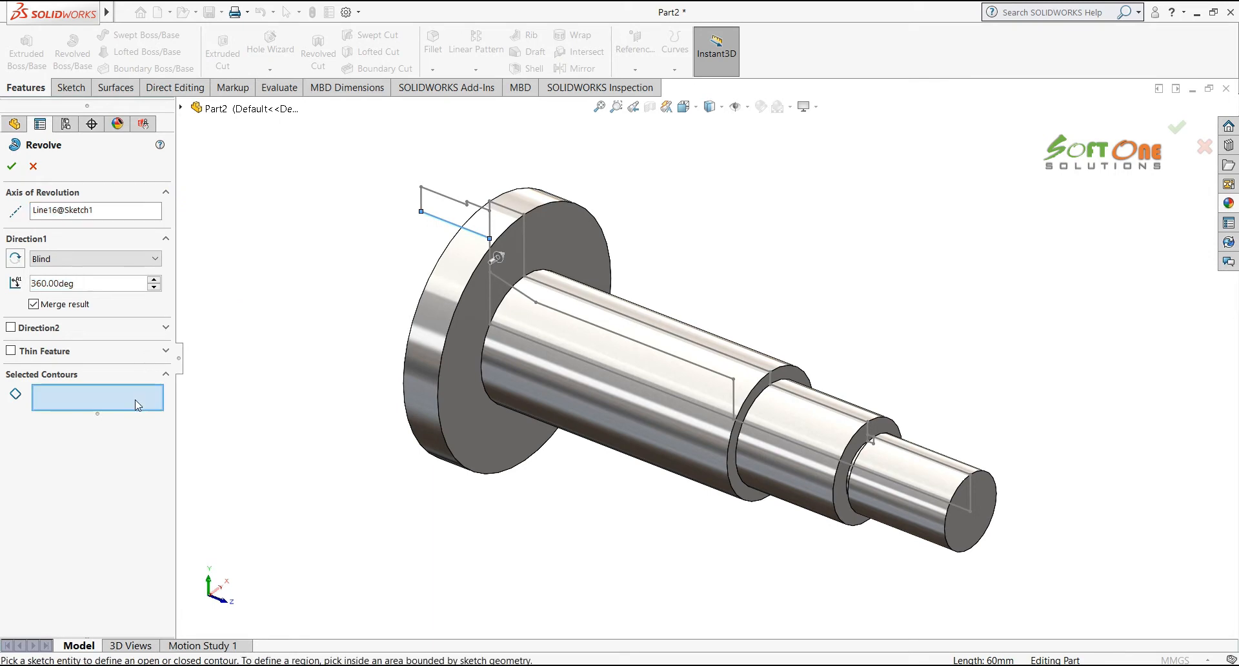
{"action": "left_click", "coordinate": [443, 215]}
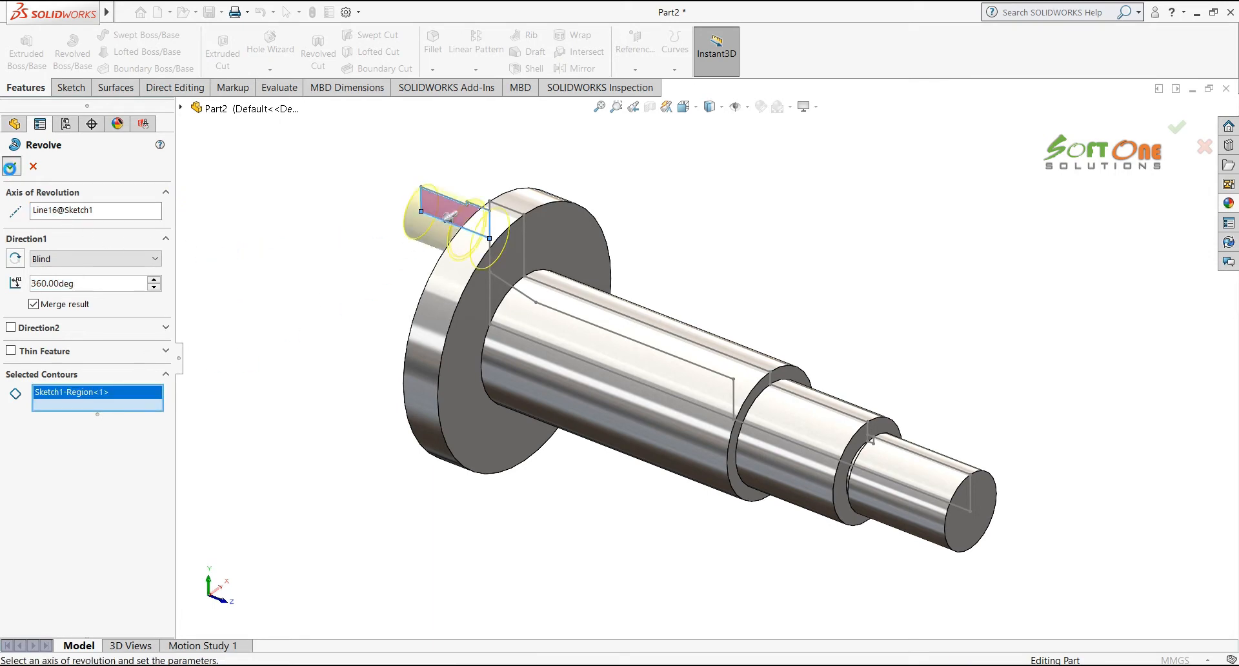
{"action": "left_click", "coordinate": [10, 166]}
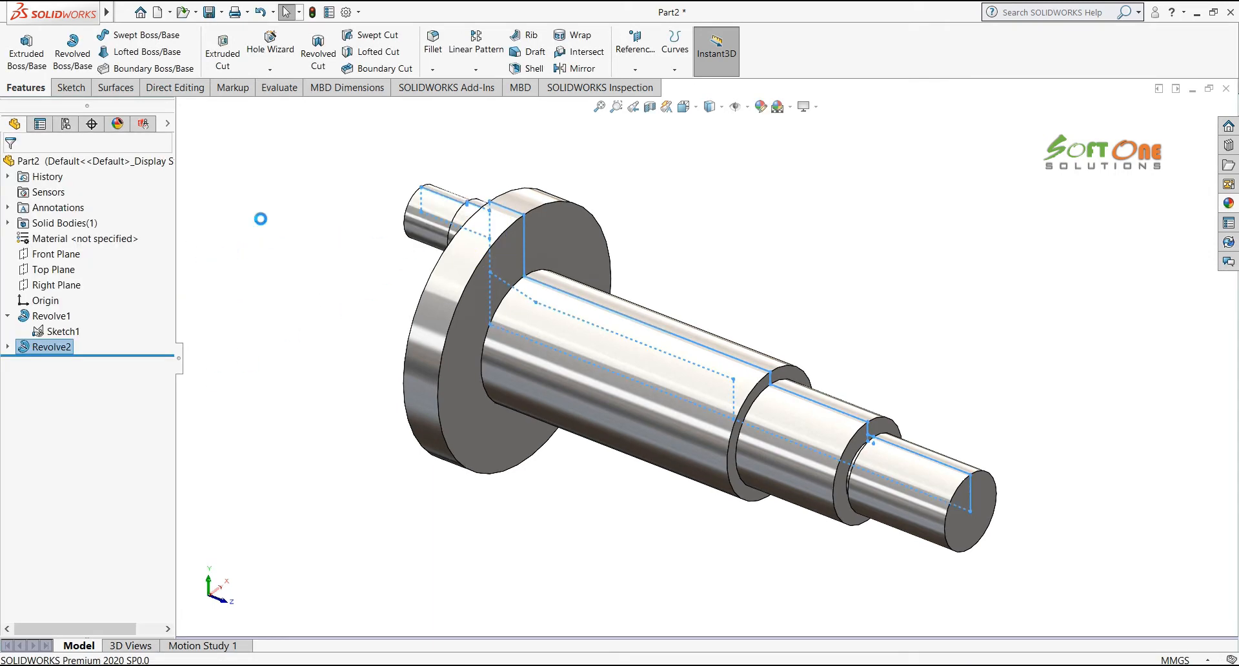
{"action": "left_click", "coordinate": [514, 214]}
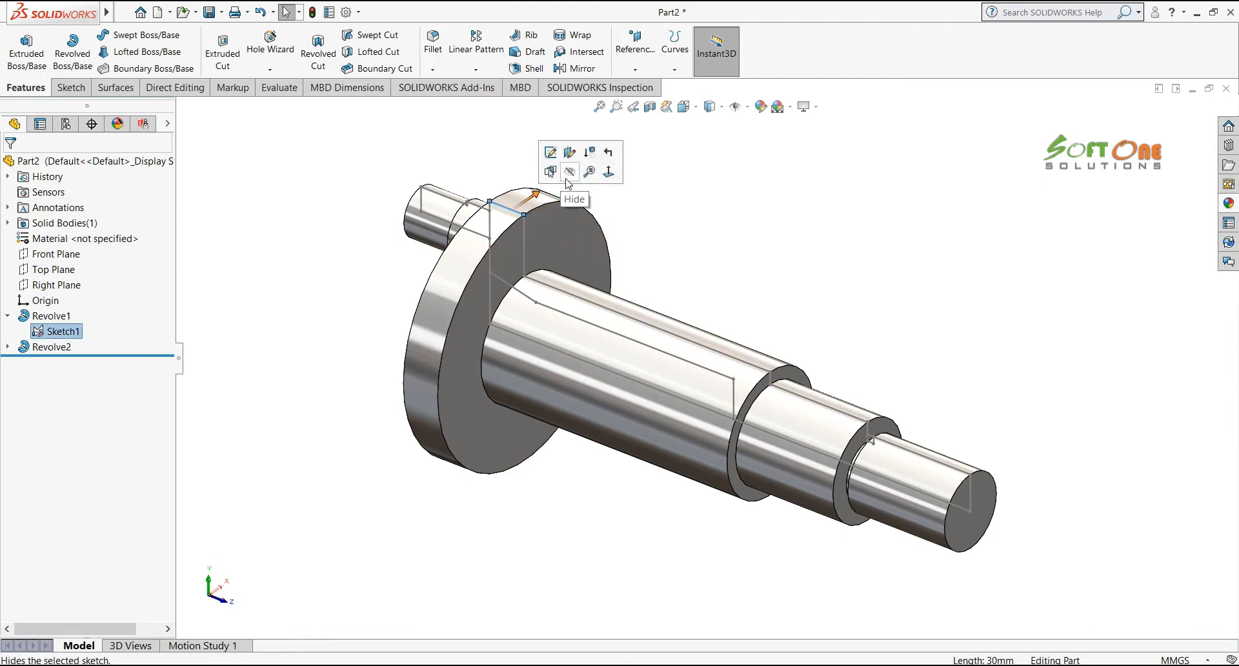
{"action": "left_click_drag", "start_coordinate": [535, 194], "coordinate": [549, 192]}
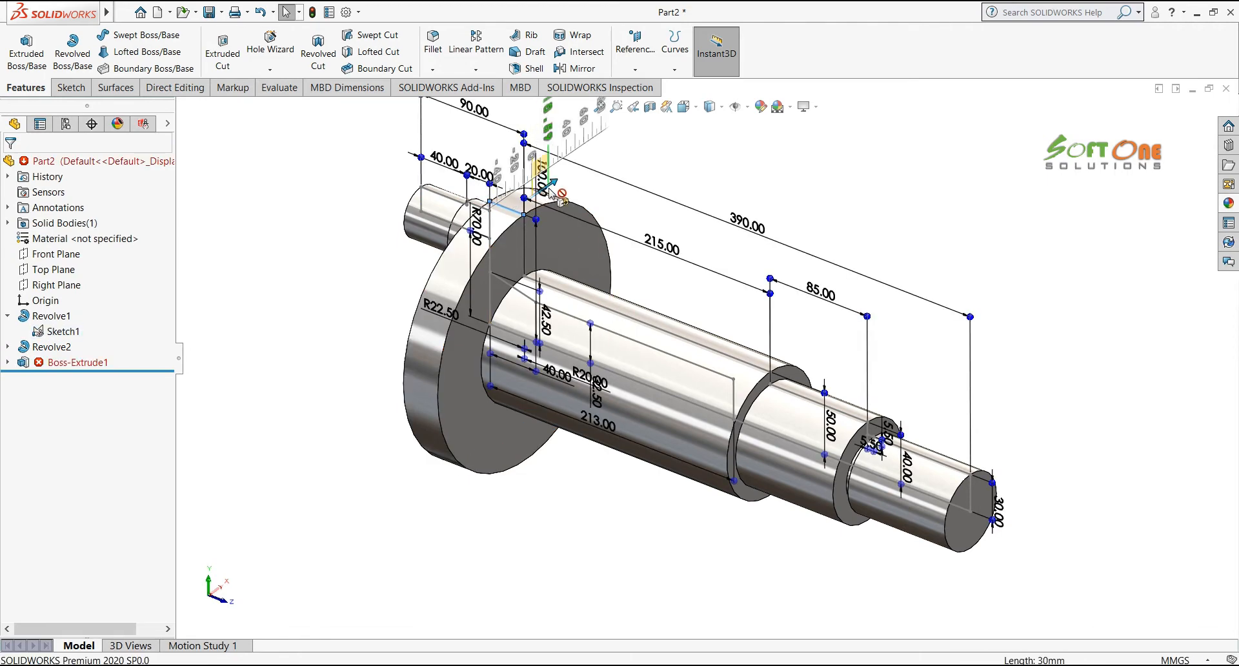
{"action": "key", "text": "ctrl+z"}
{"action": "scroll", "coordinate": [618, 304], "scroll_direction": "up", "scroll_amount": 1}
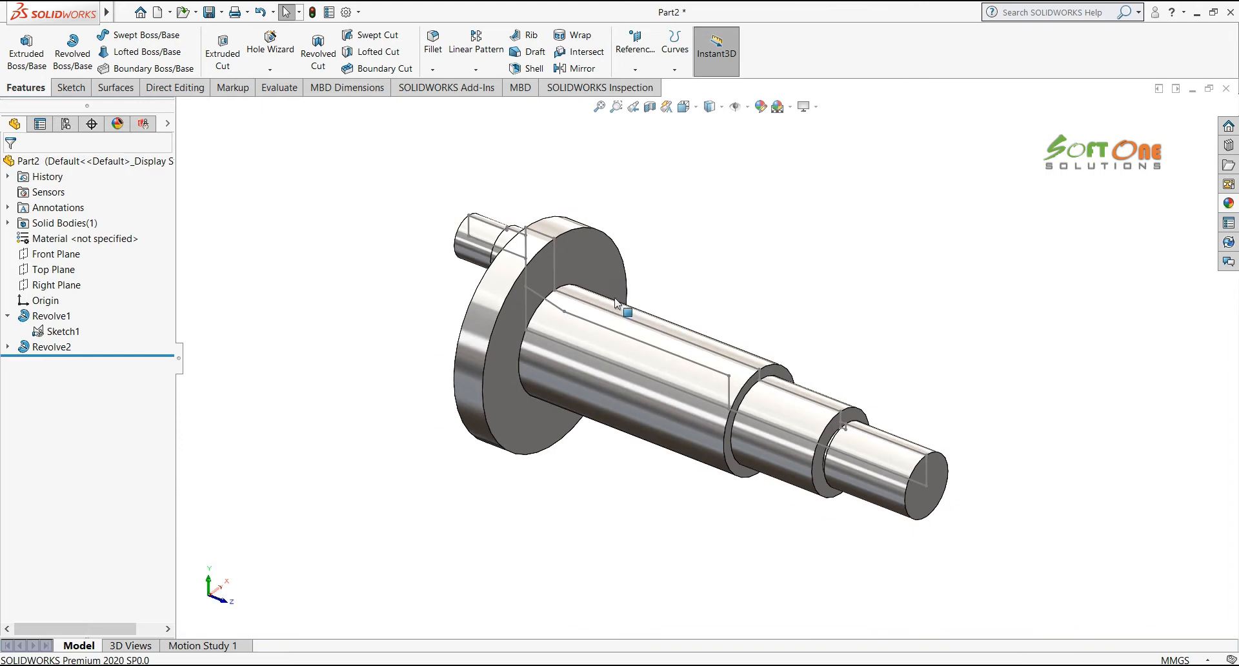
Hide the crankshaft profile sketch on the model
{"action": "left_click", "coordinate": [548, 238]}
{"action": "left_click", "coordinate": [593, 205]}
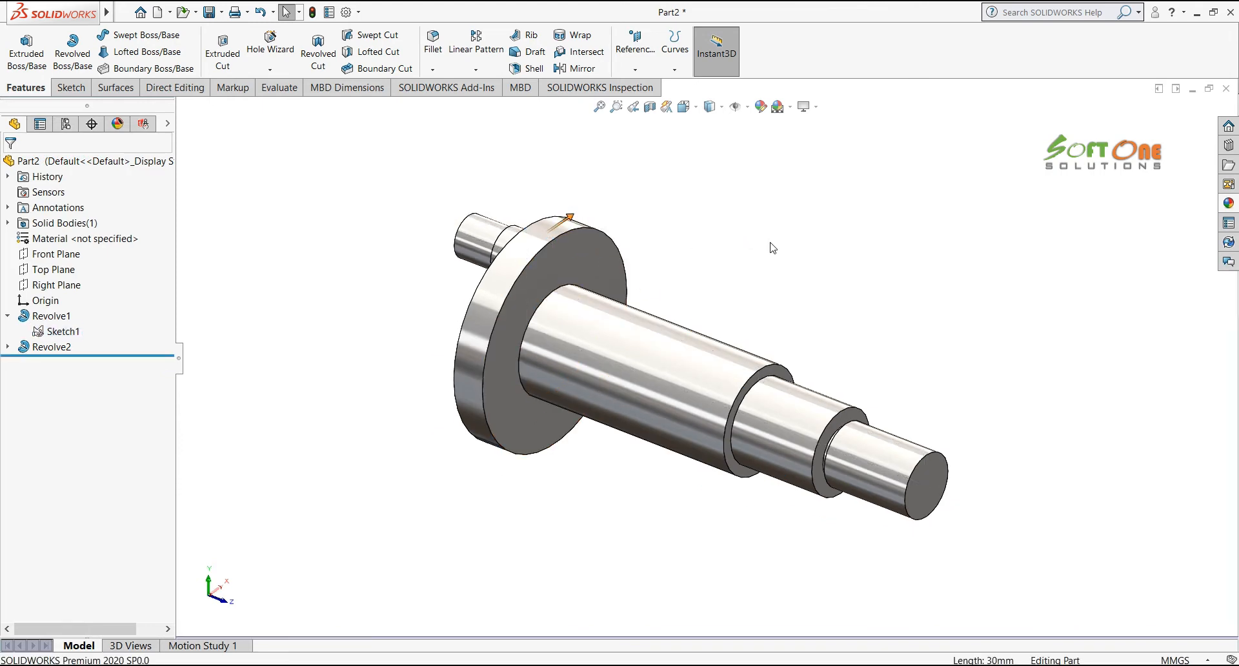
{"action": "mouse_move", "coordinate": [768, 250]}
{"action": "middle_mouse_down"}
{"action": "mouse_move", "coordinate": [724, 249]}
{"action": "mouse_move", "coordinate": [773, 234]}
{"action": "mouse_move", "coordinate": [675, 221]}
{"action": "mouse_move", "coordinate": [682, 227]}
{"action": "middle_mouse_up"}
View the flange's shaft-side face straight on and start a new sketch on that face
{"action": "left_click", "coordinate": [556, 249]}
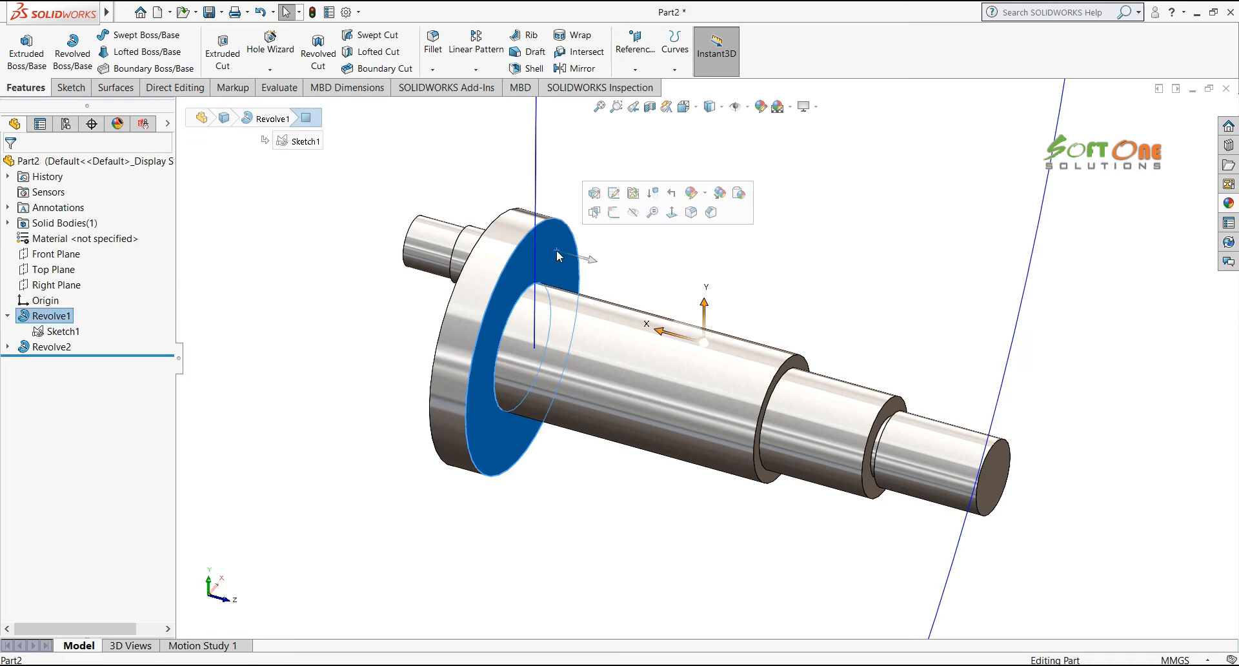
{"action": "left_click", "coordinate": [671, 212]}
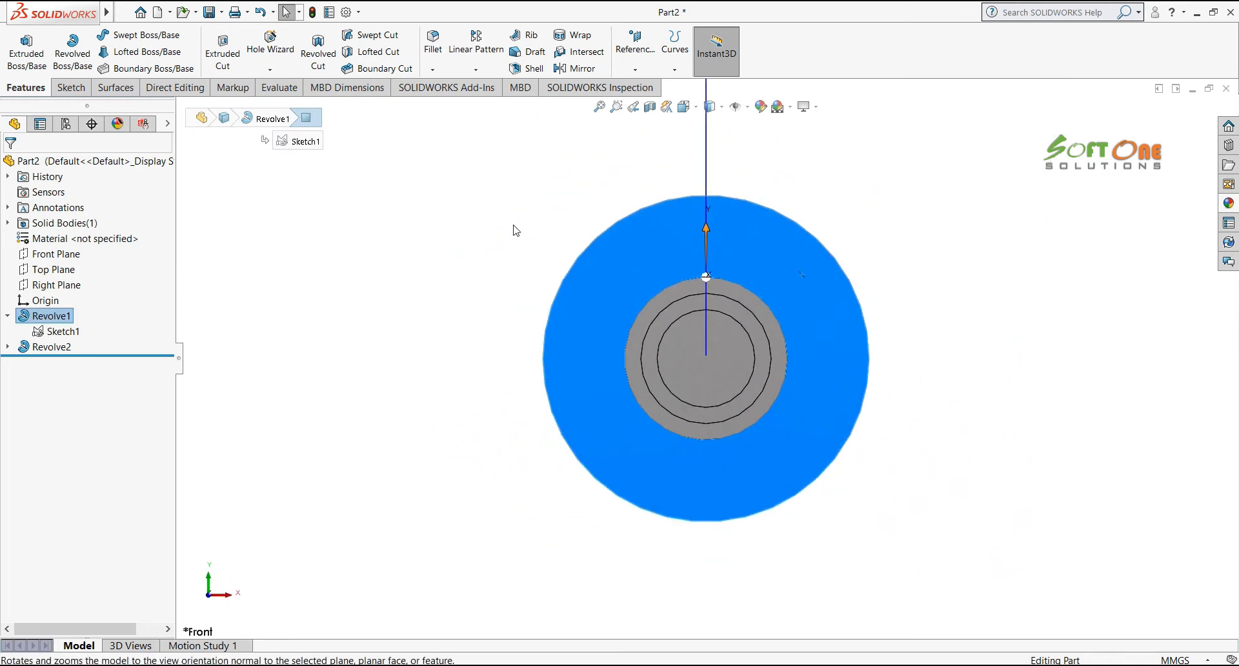
{"action": "left_click", "coordinate": [513, 230]}
{"action": "left_click", "coordinate": [731, 228]}
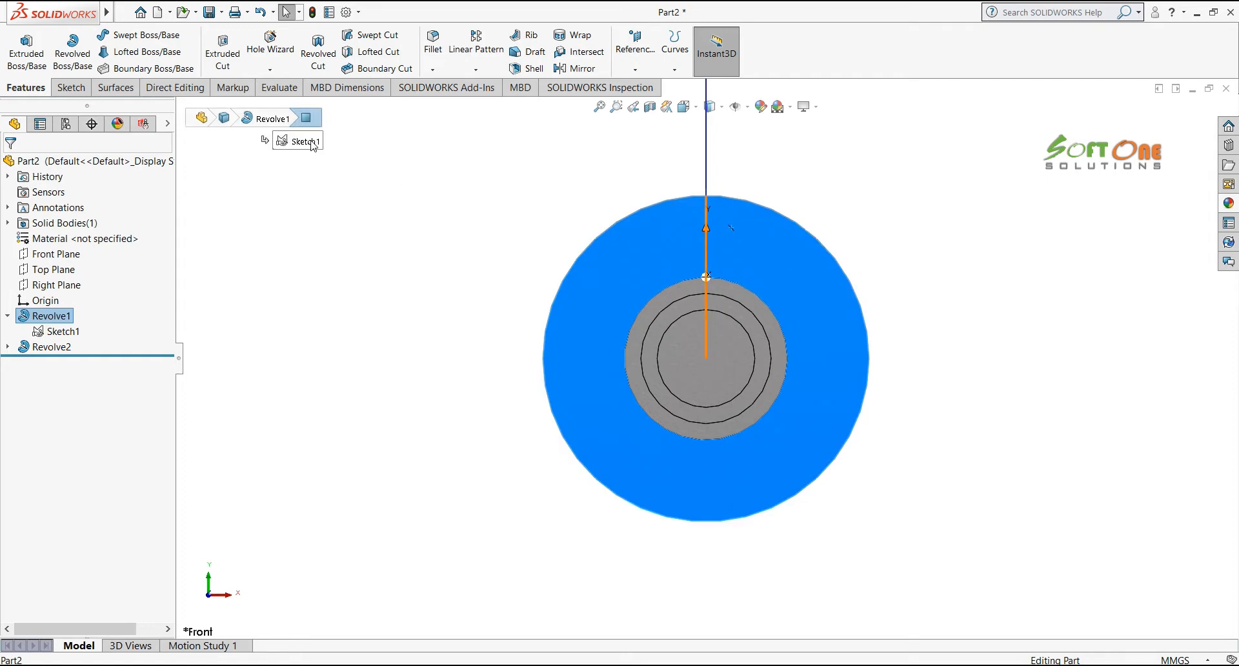
{"action": "left_click", "coordinate": [71, 87]}
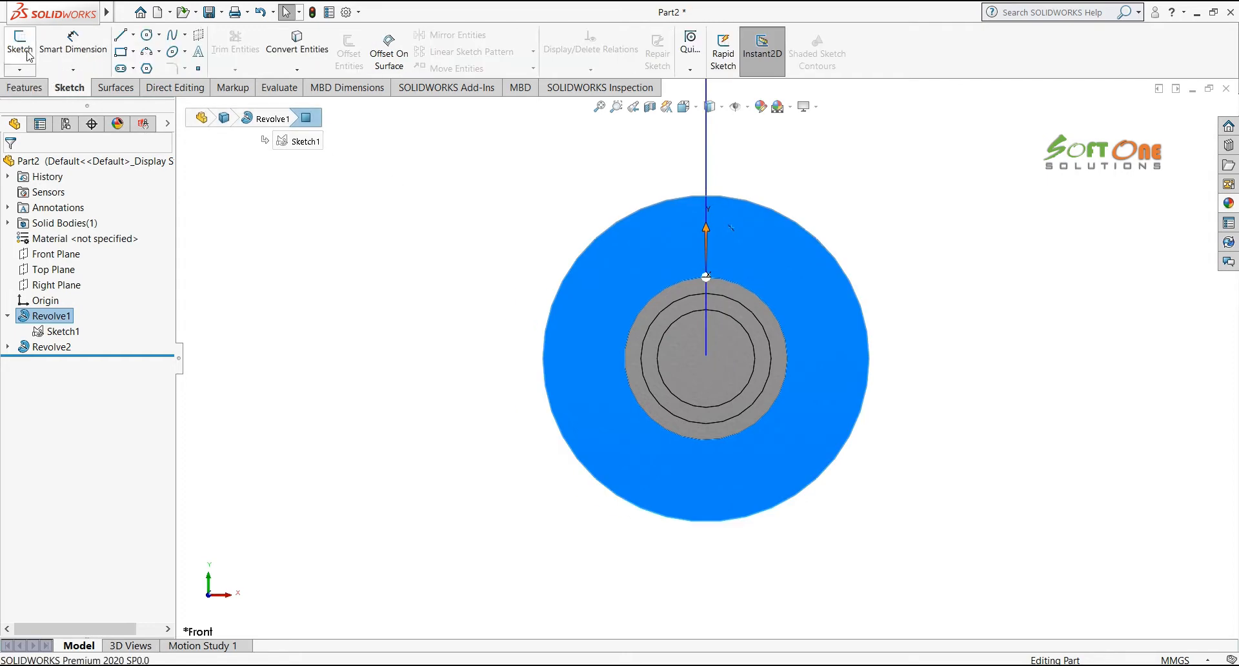
{"action": "left_click", "coordinate": [20, 46]}
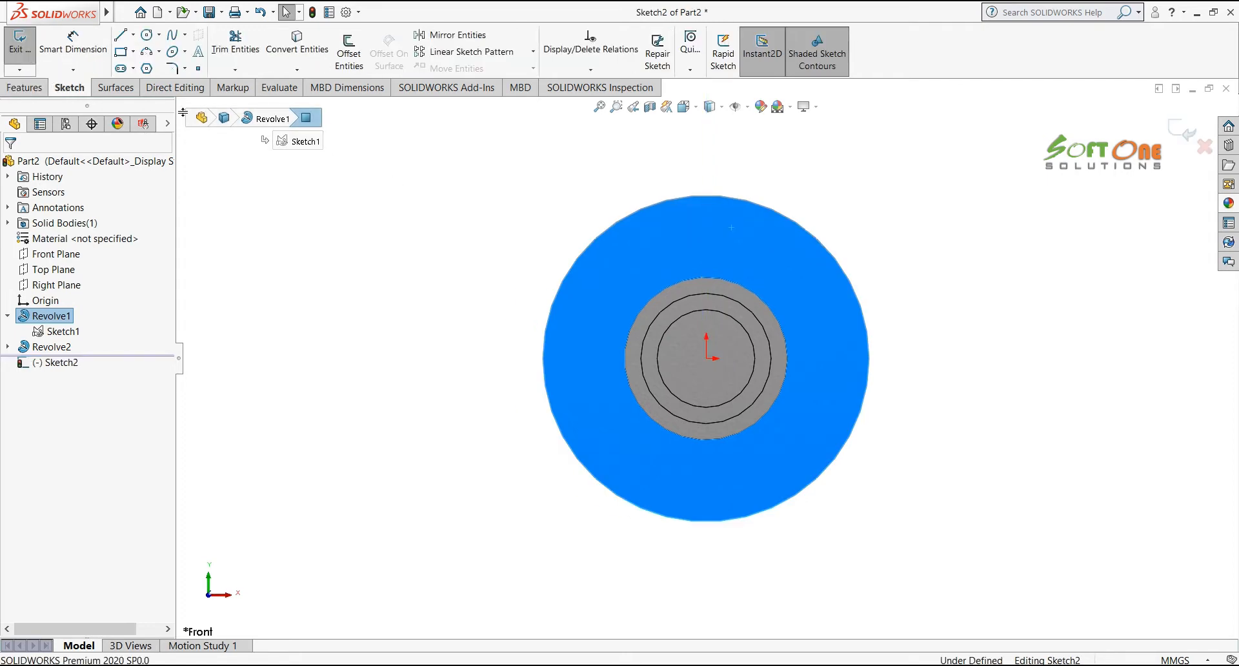
Convert the flange face's outer circular edge into sketch geometry
{"action": "left_click", "coordinate": [298, 46]}
{"action": "left_click", "coordinate": [765, 206]}
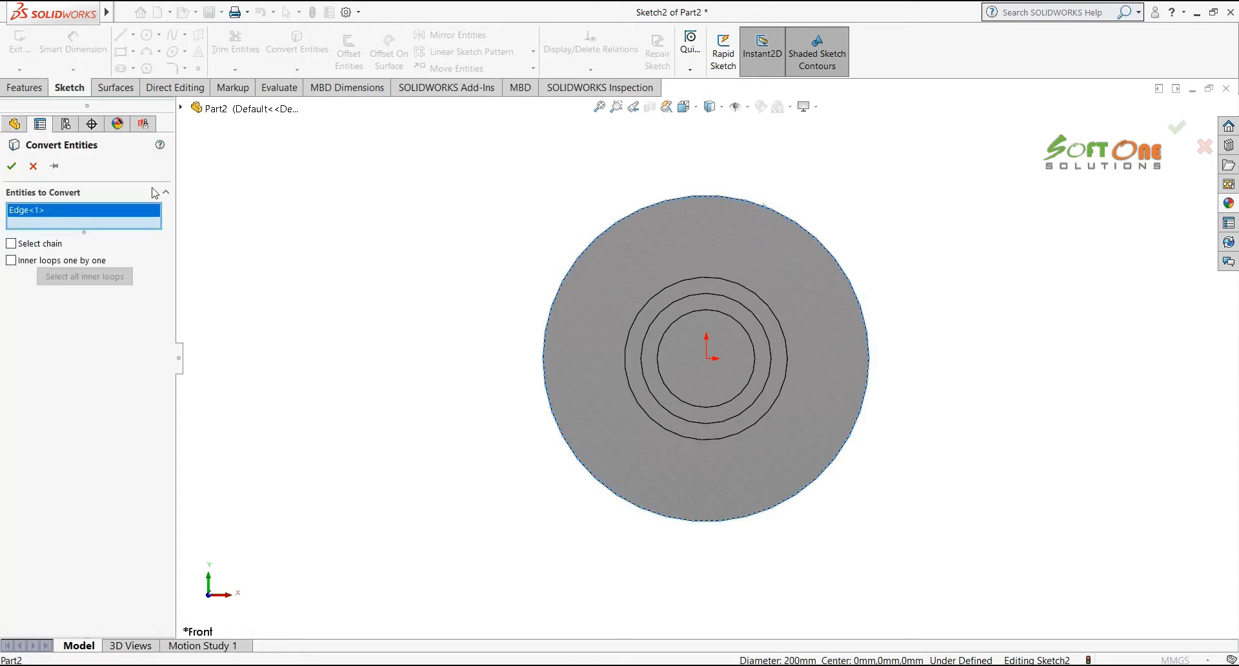
{"action": "left_click", "coordinate": [11, 167]}
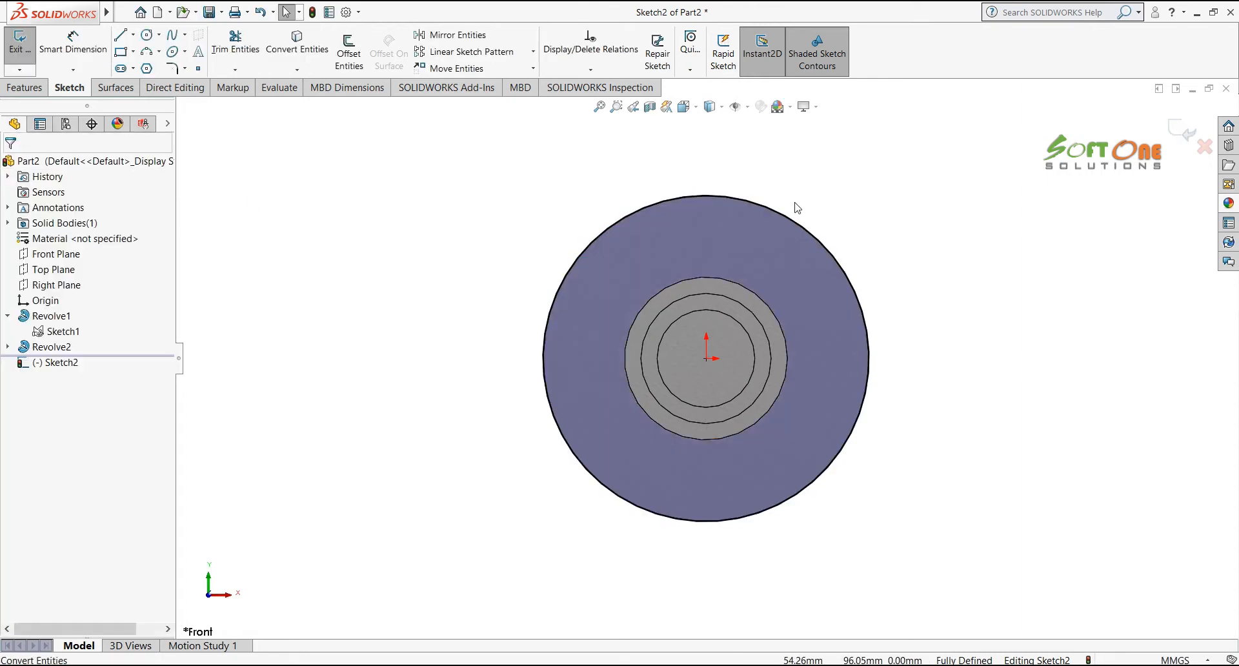
Sketch a line sloping down-left from the flange circle's top edge, continued by a horizontal line about 42 mm long out to the circle
{"action": "scroll", "coordinate": [794, 219], "scroll_direction": "up", "scroll_amount": 1}
{"action": "scroll", "coordinate": [792, 249], "scroll_direction": "down", "scroll_amount": 1}
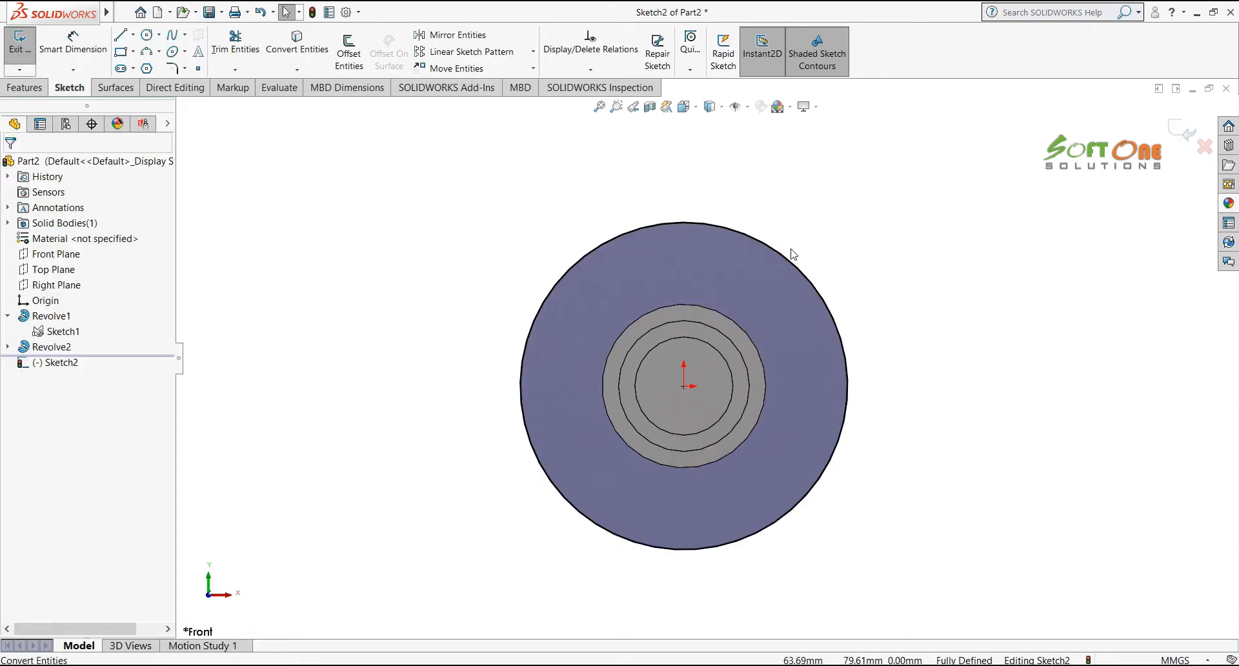
{"action": "left_click", "coordinate": [120, 35]}
{"action": "scroll", "coordinate": [664, 232], "scroll_direction": "down", "scroll_amount": 2}
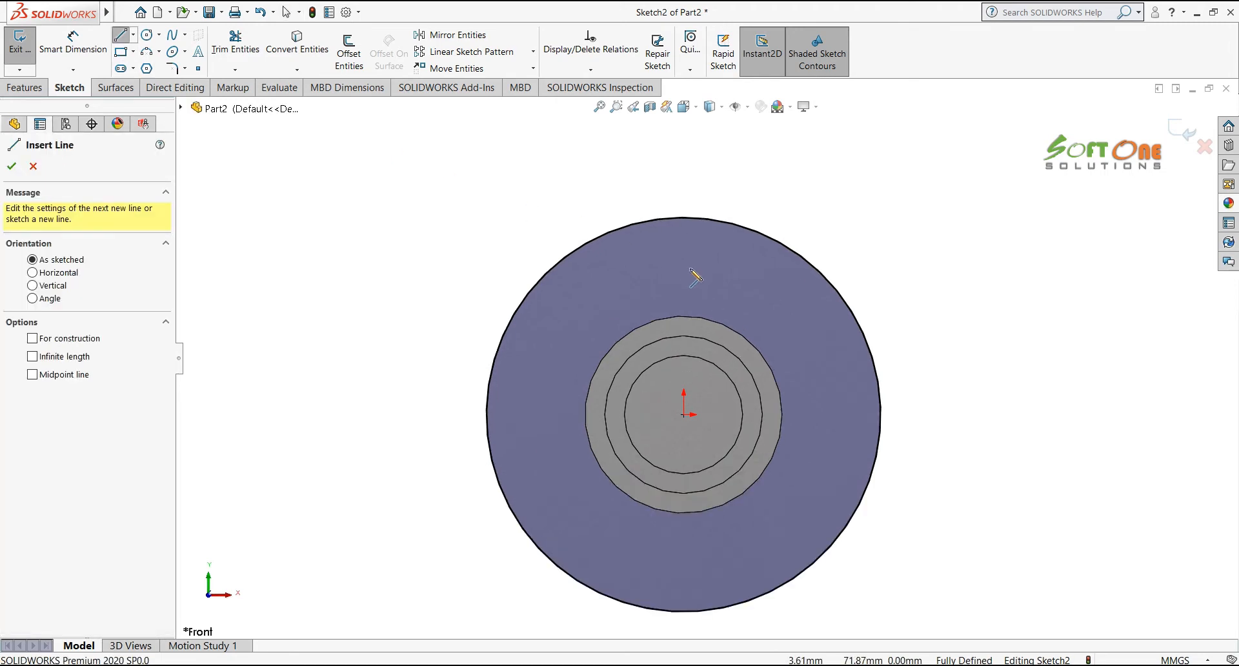
{"action": "left_click", "coordinate": [648, 215]}
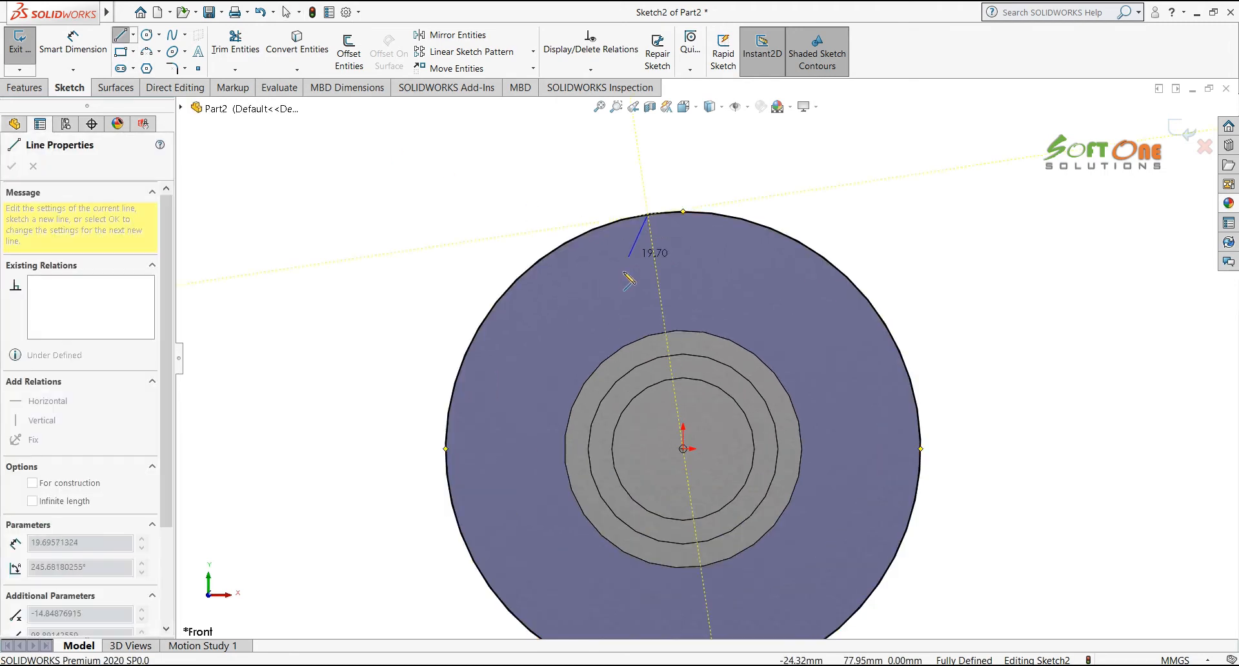
{"action": "left_click", "coordinate": [551, 400]}
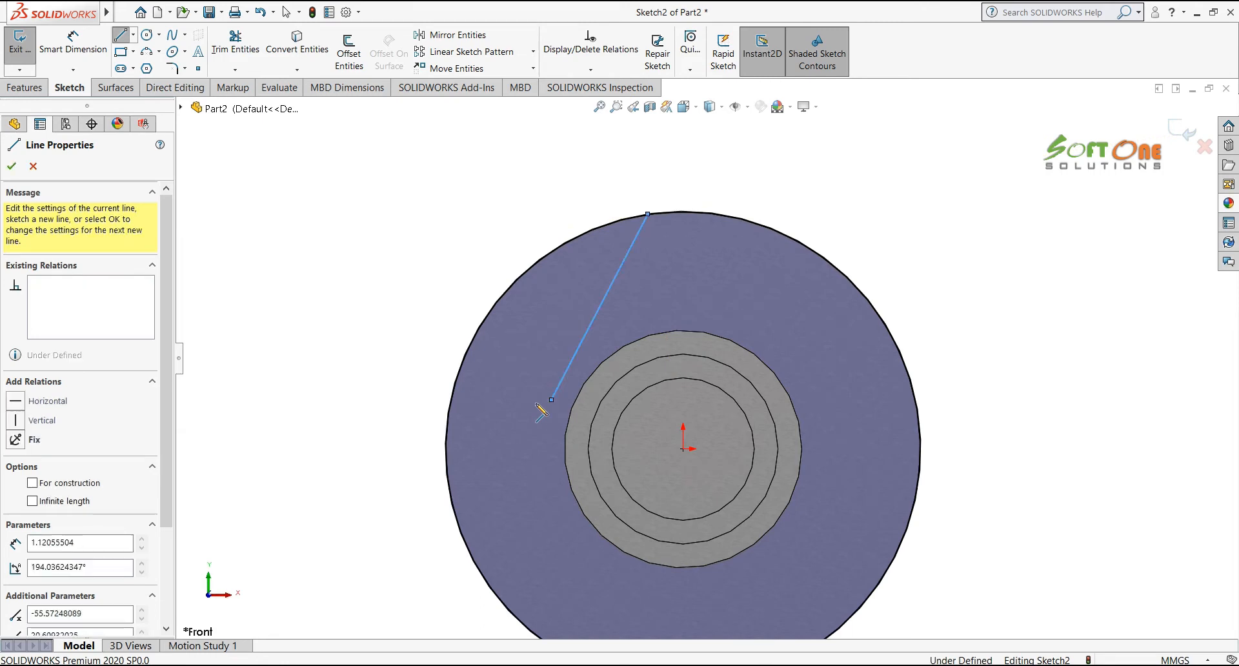
{"action": "double_click", "coordinate": [451, 400]}
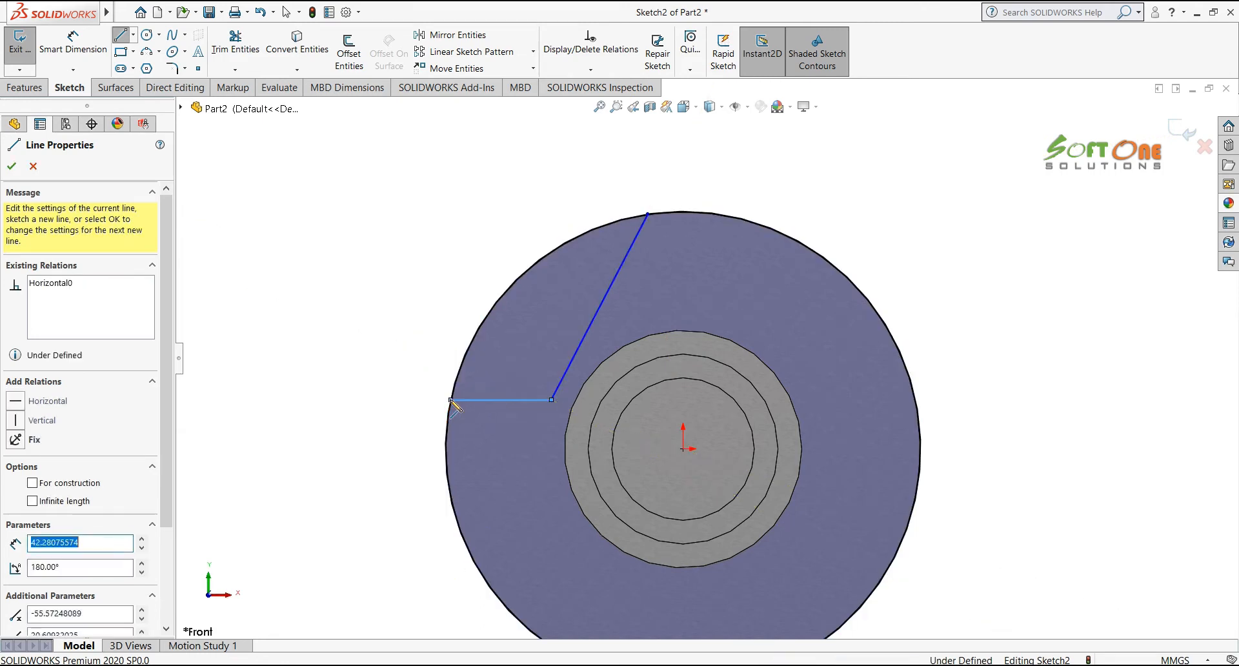
{"action": "key", "text": "Escape"}
{"action": "key", "text": "Escape"}
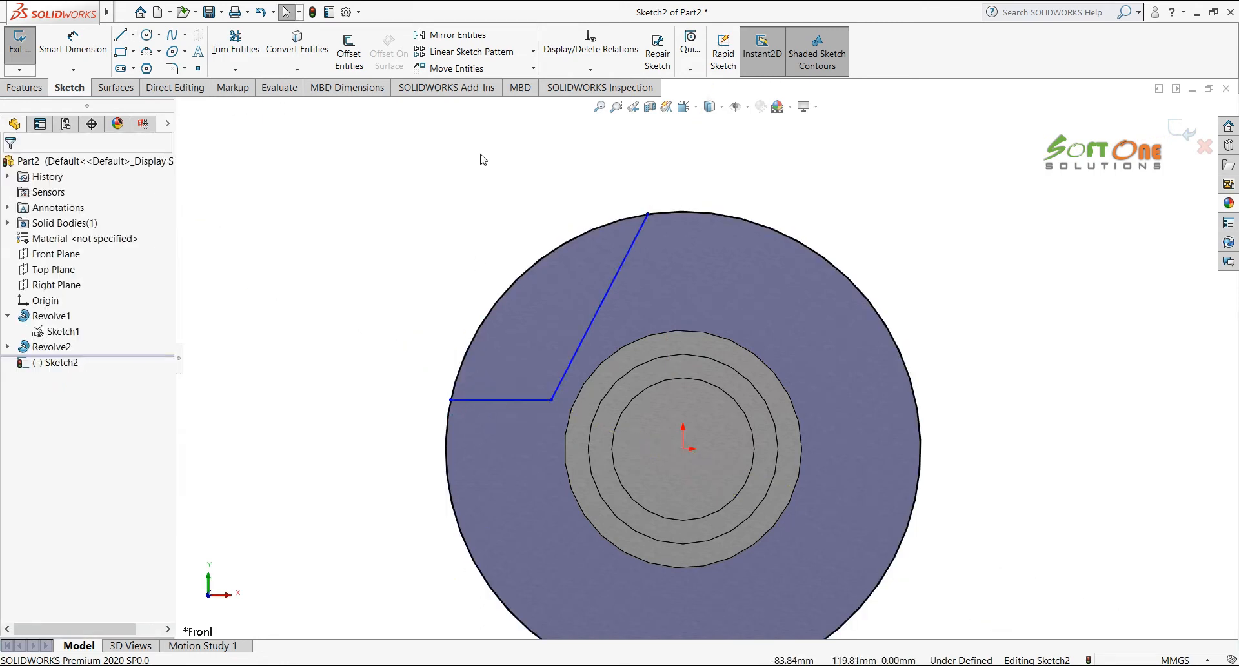
Mirror the sloped and horizontal lines about the Right Plane, keeping the originals
{"action": "left_click", "coordinate": [460, 37]}
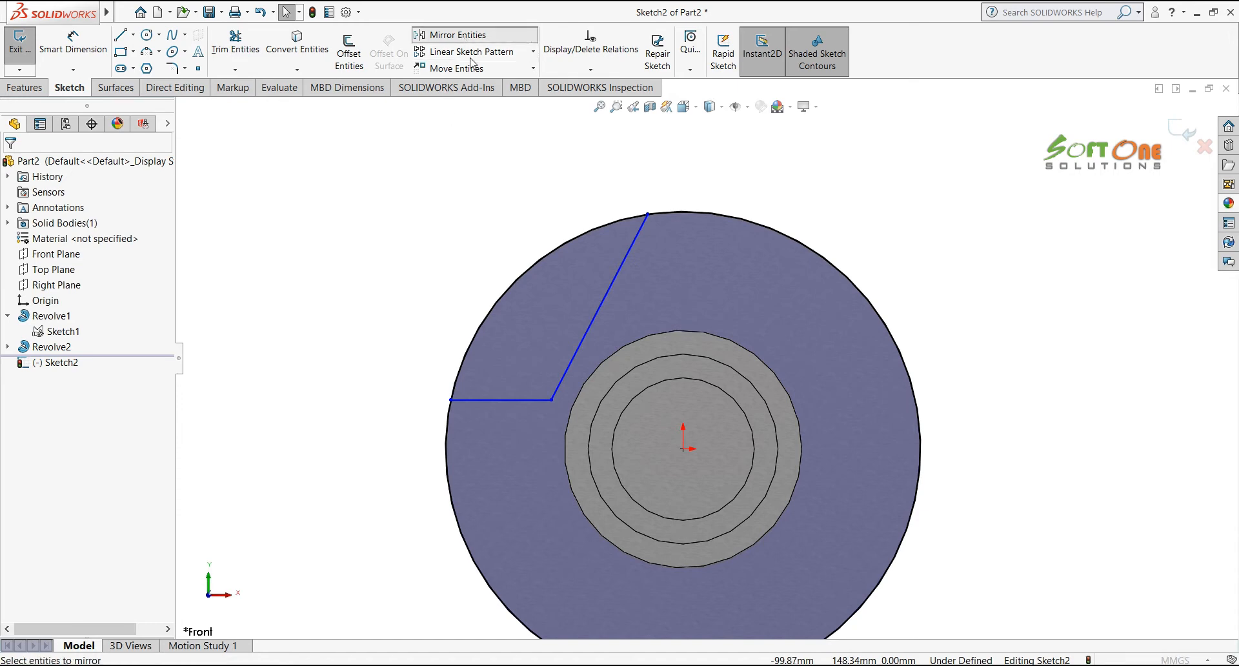
{"action": "left_click", "coordinate": [524, 400]}
{"action": "left_click", "coordinate": [561, 377]}
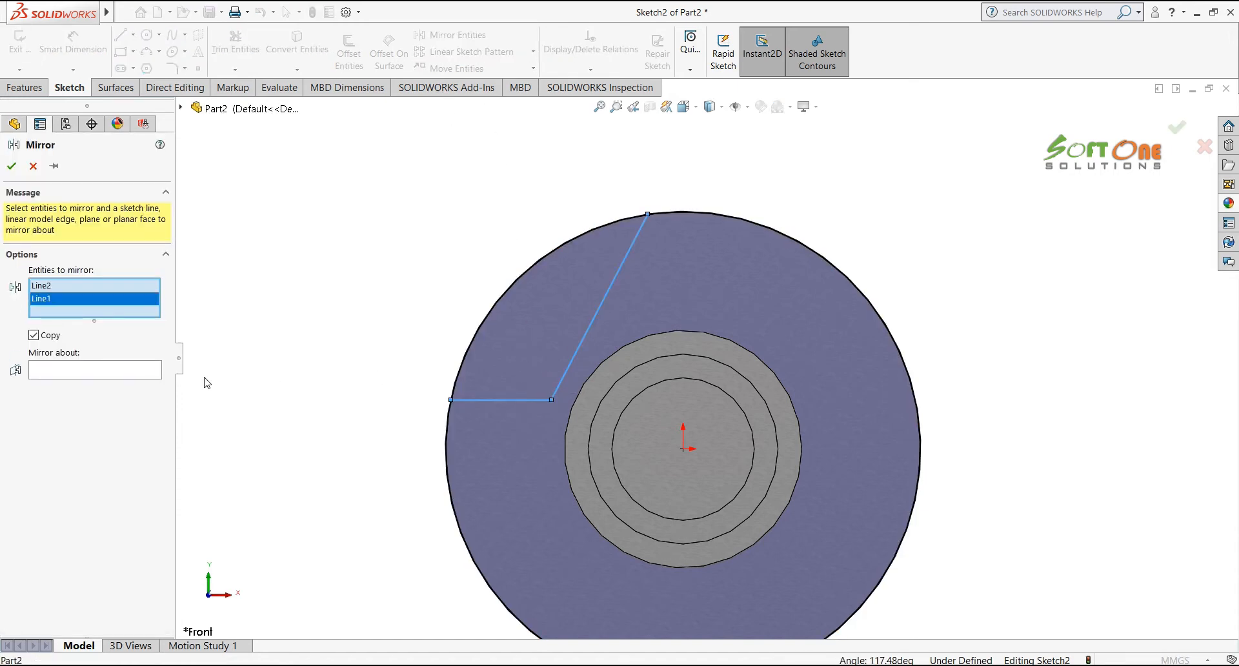
{"action": "left_click", "coordinate": [115, 375]}
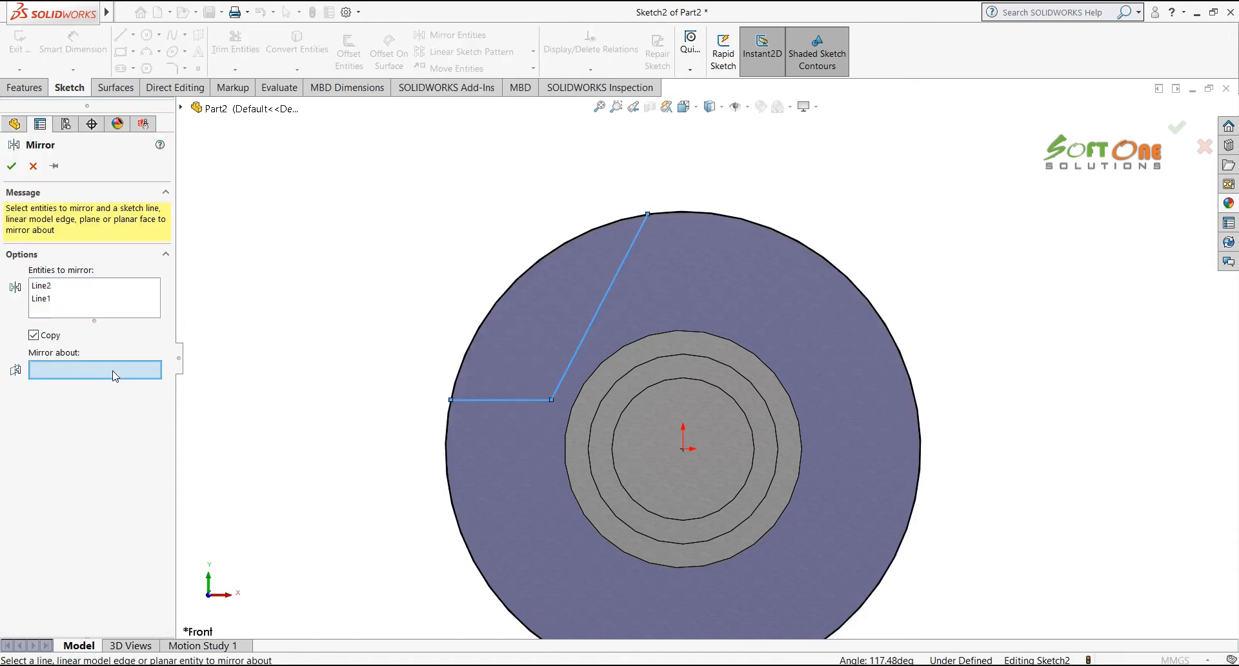
{"action": "left_click", "coordinate": [181, 109]}
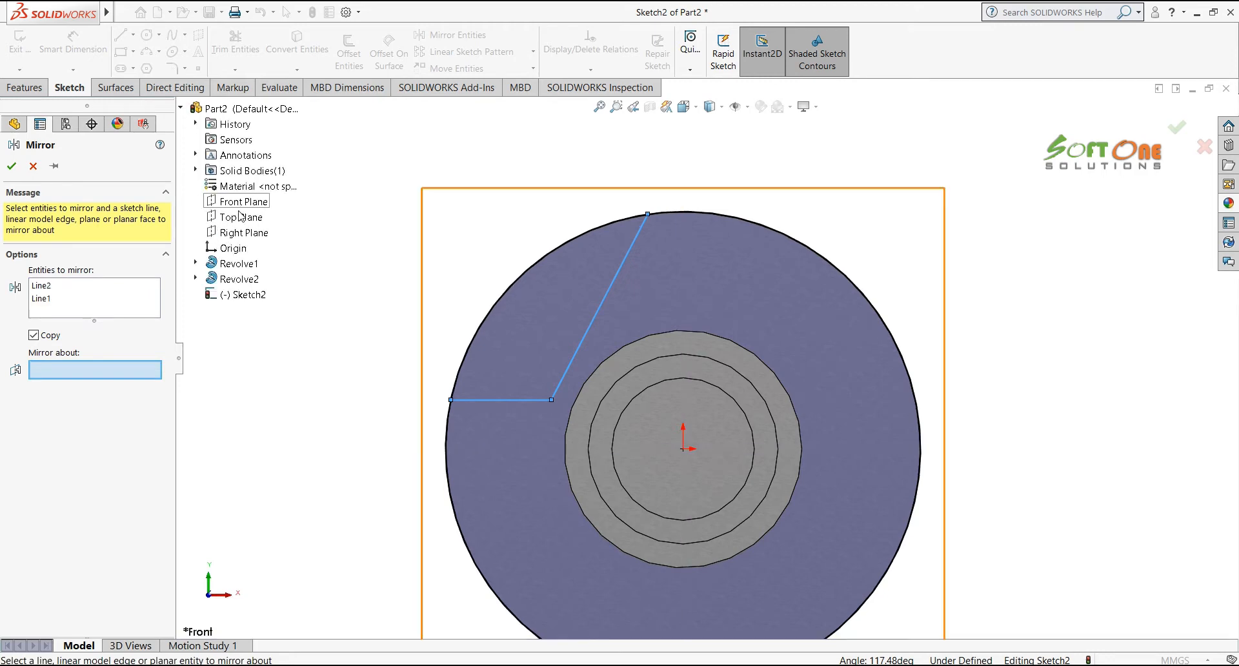
{"action": "left_click", "coordinate": [239, 233]}
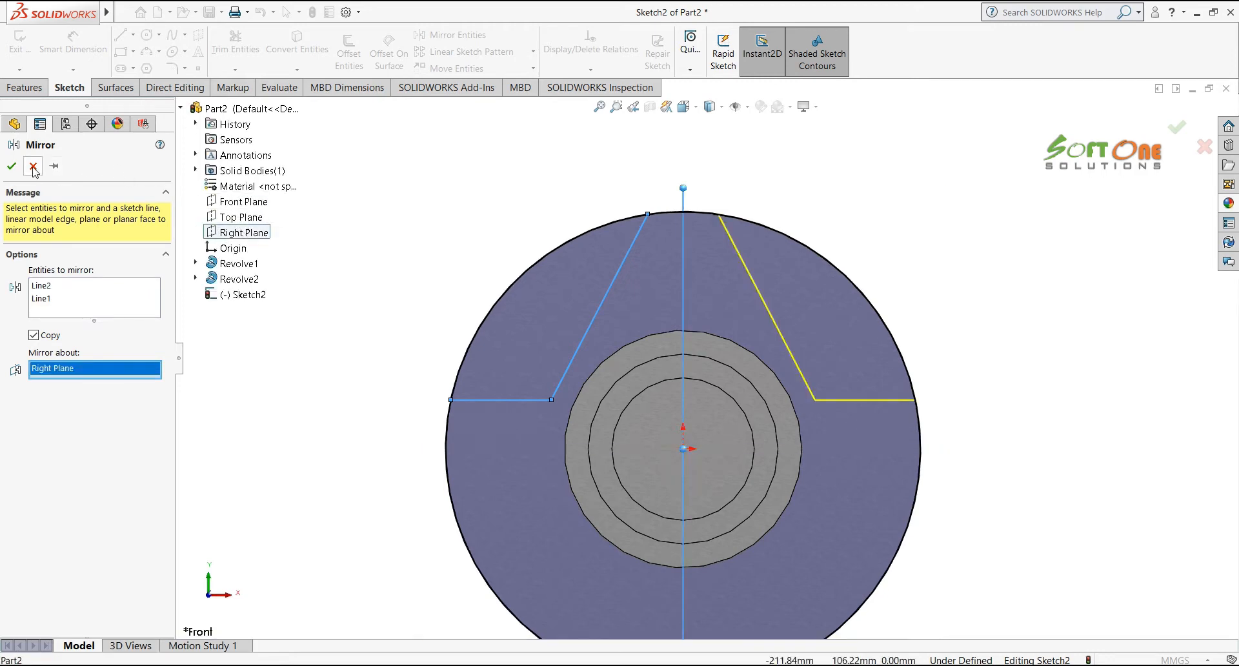
{"action": "left_click", "coordinate": [12, 167]}
Dimension the distance between the upper endpoints of the two sloped lines as 40 mm
{"action": "right_click", "coordinate": [811, 174]}
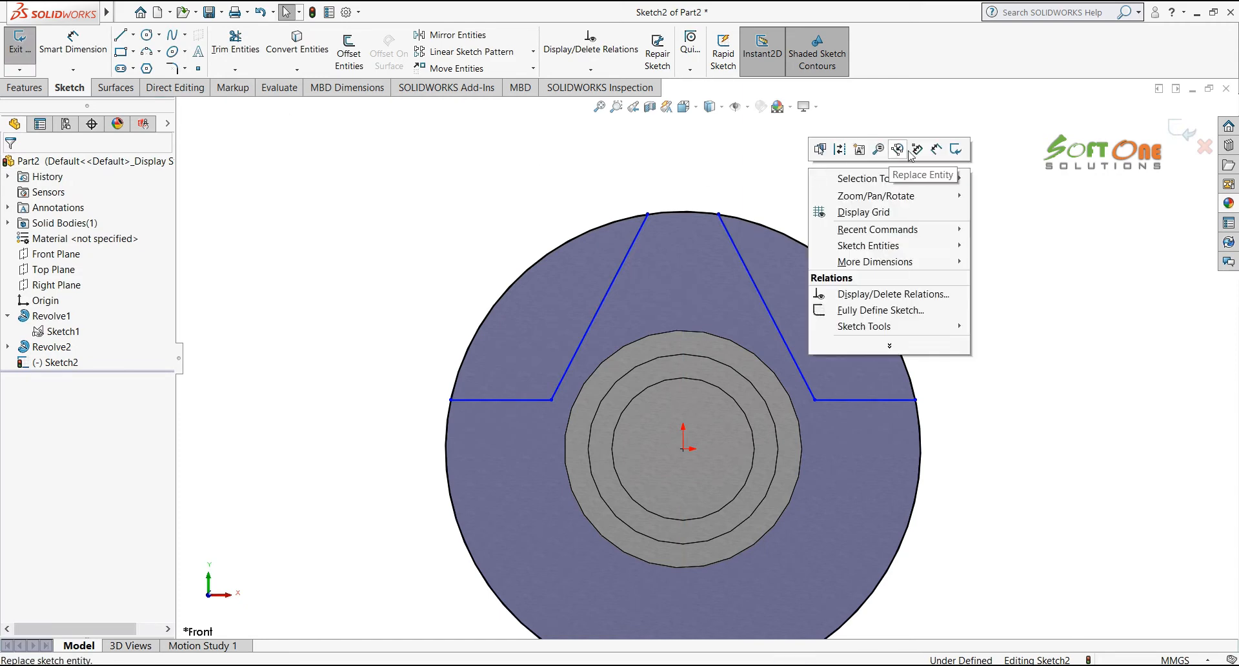
{"action": "left_click", "coordinate": [937, 149]}
{"action": "left_click", "coordinate": [720, 215]}
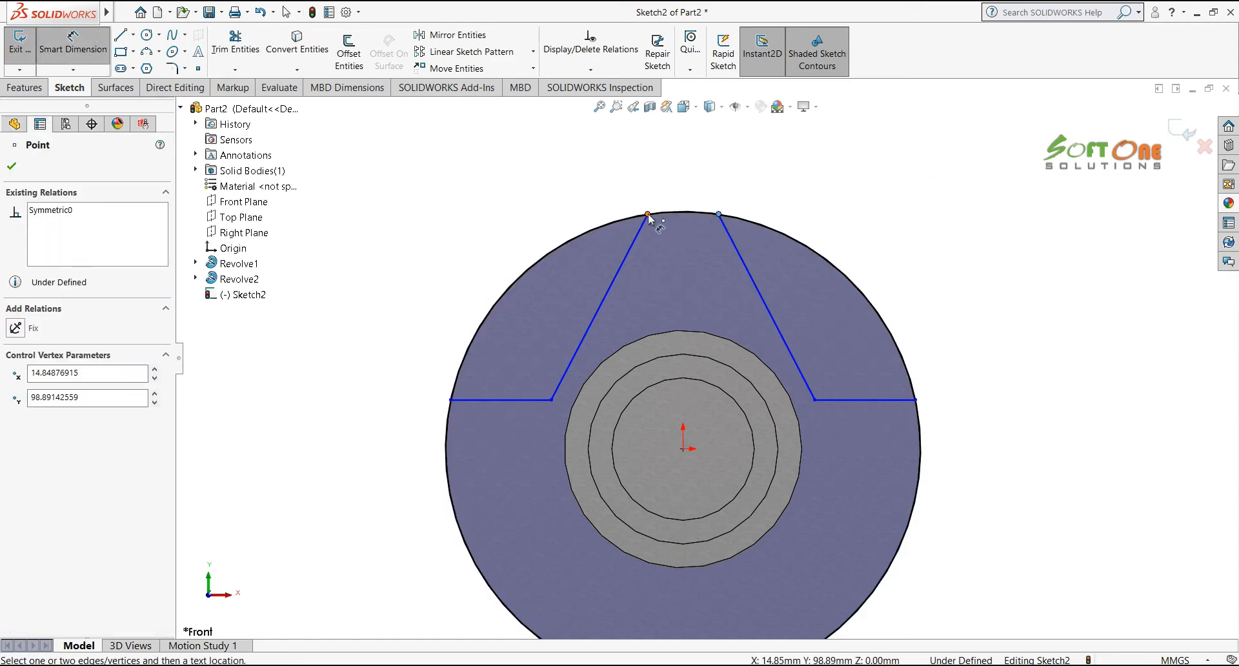
{"action": "left_click", "coordinate": [647, 214]}
{"action": "left_click", "coordinate": [685, 174]}
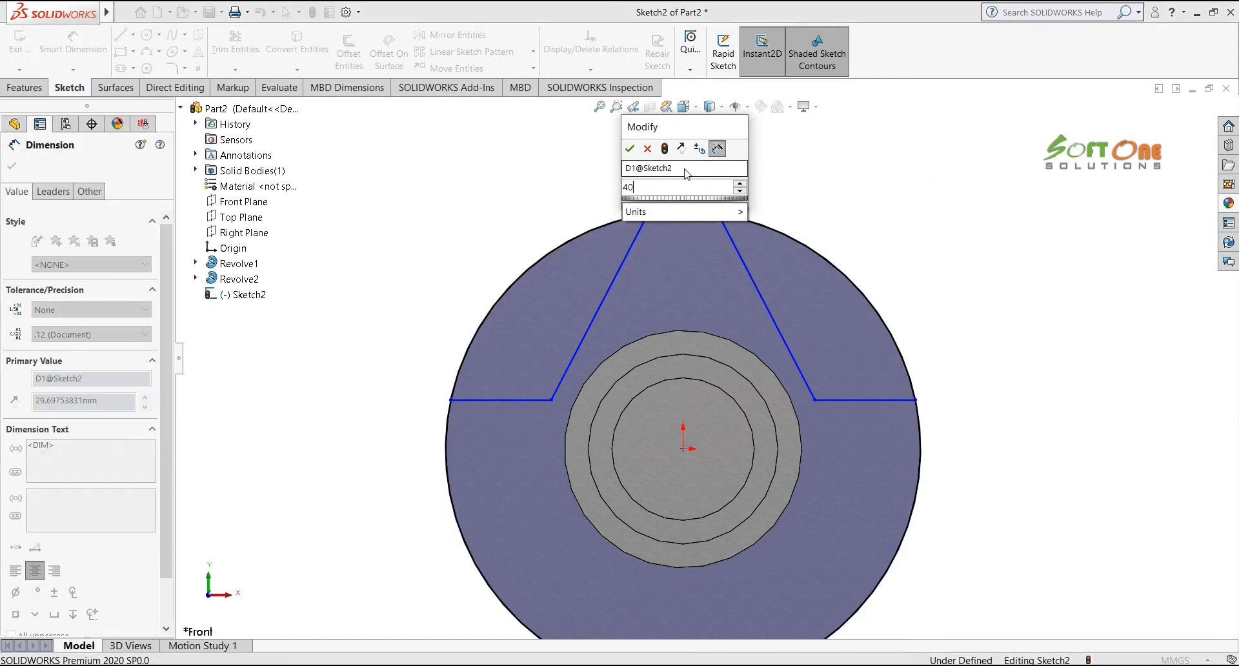
{"action": "type", "text": "40"}
{"action": "key", "text": "Return"}
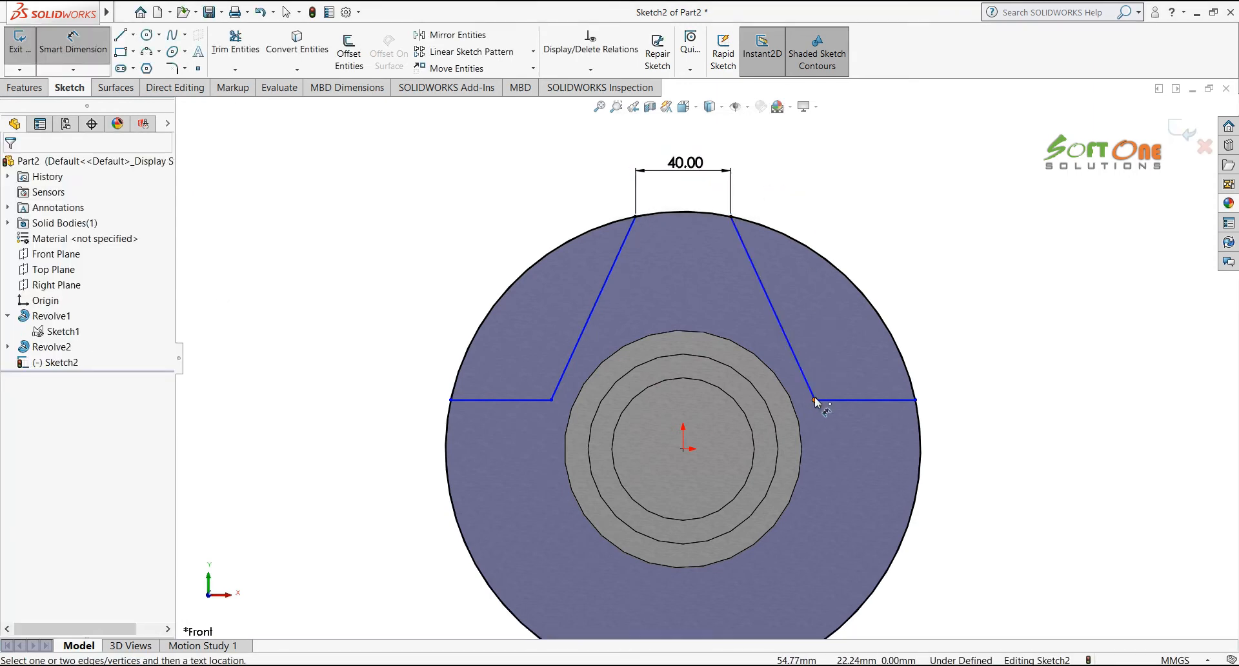
Dimension the distance between the lower corners of the two sloped lines as 120 mm
{"action": "left_click", "coordinate": [814, 400]}
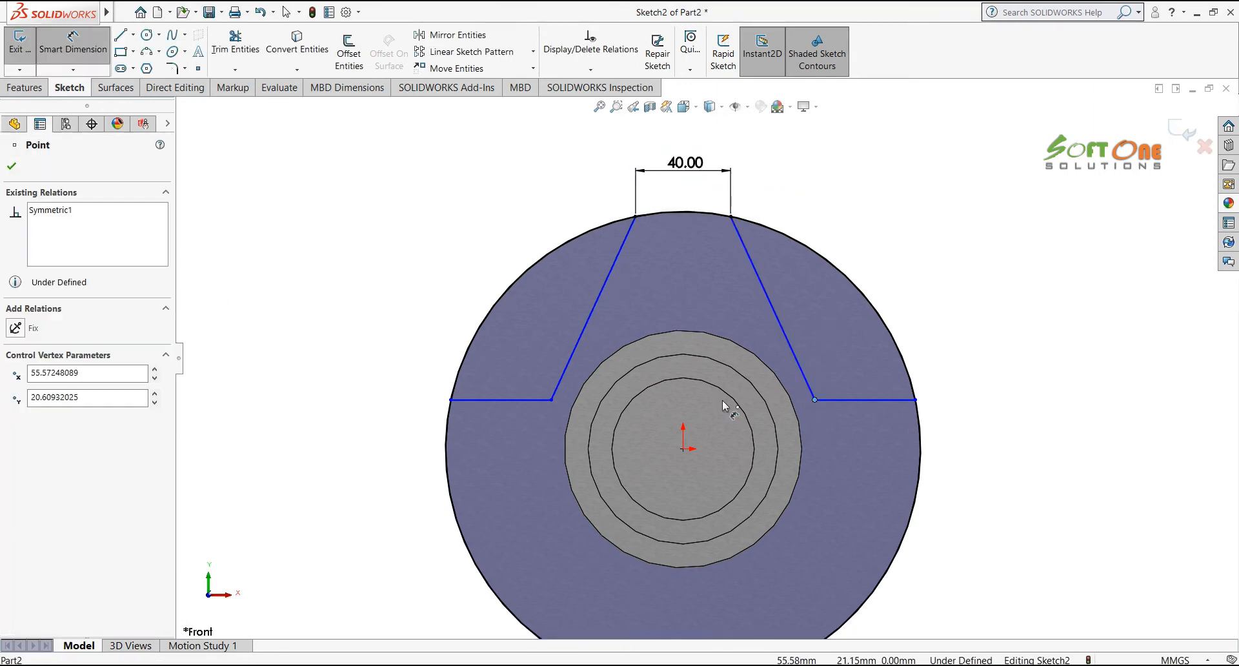
{"action": "left_click", "coordinate": [551, 400]}
{"action": "left_click", "coordinate": [684, 129]}
{"action": "type", "text": "12"}
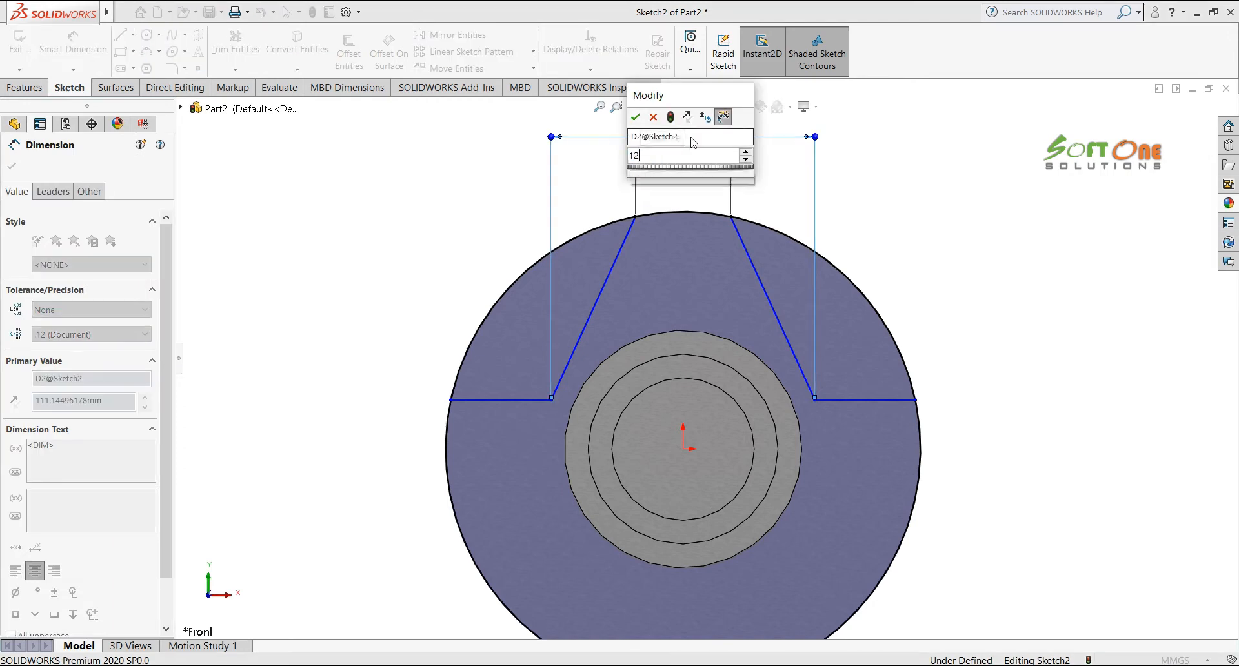
{"action": "type", "text": "0"}
{"action": "key", "text": "Return"}
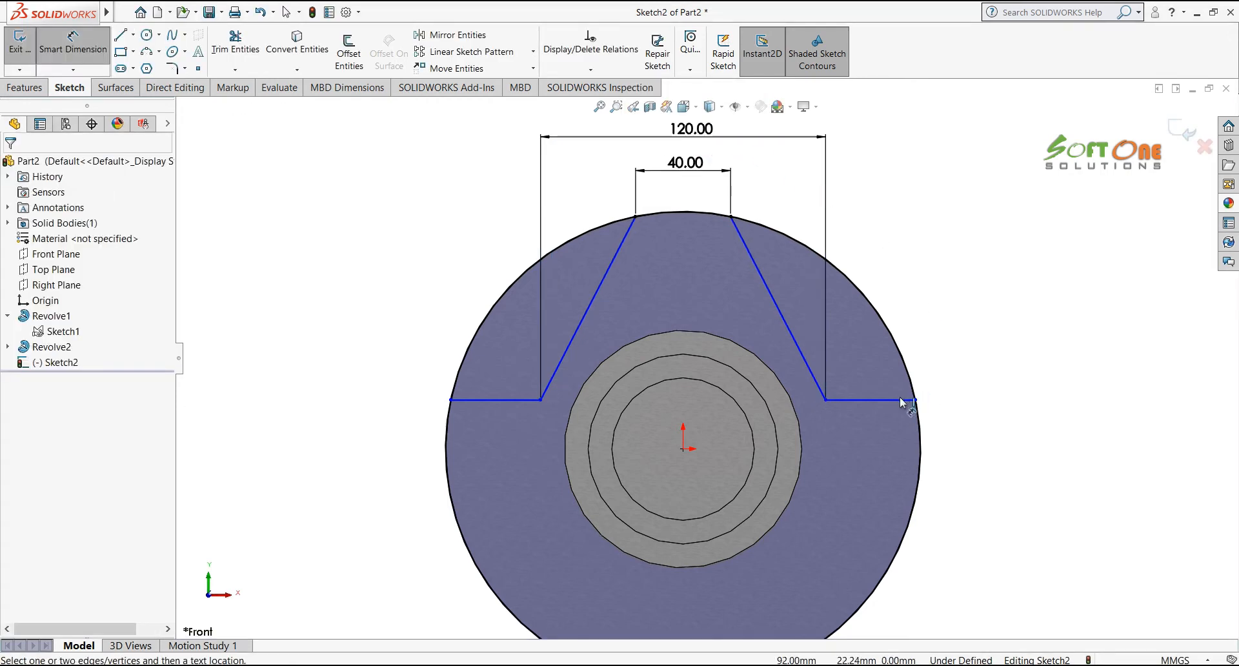
Set the height of the horizontal lines above the origin to 12 mm and exit the sketch
{"action": "left_click", "coordinate": [887, 400]}
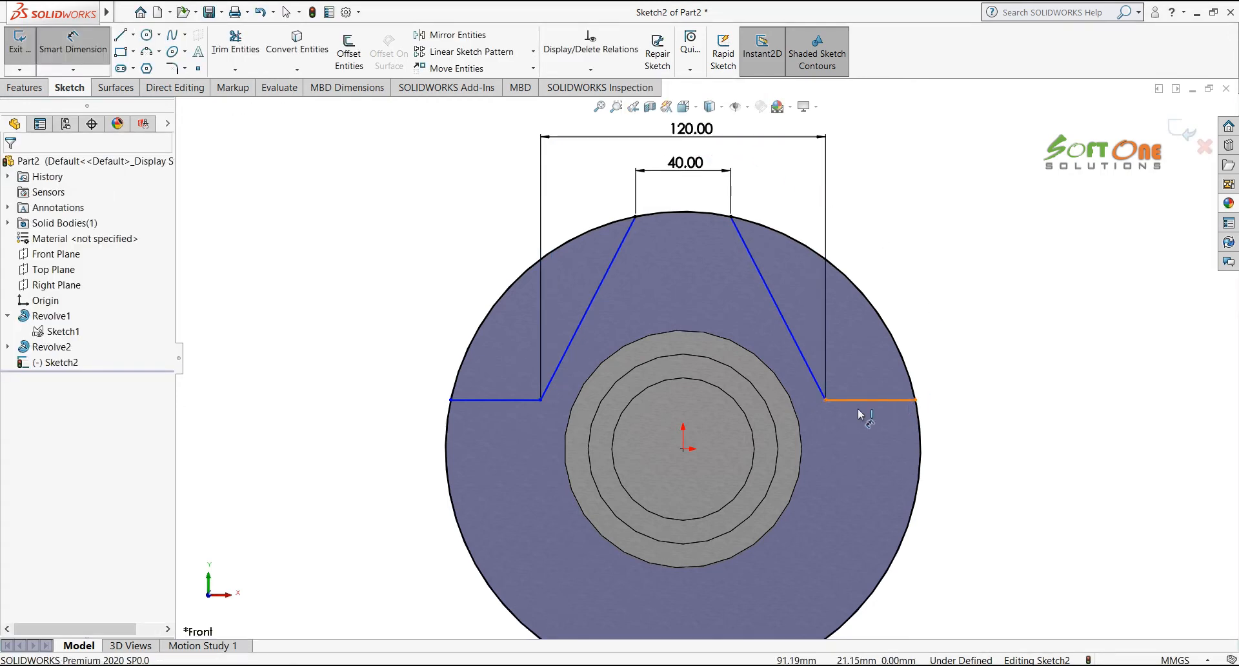
{"action": "left_click", "coordinate": [683, 448]}
{"action": "left_click", "coordinate": [987, 426]}
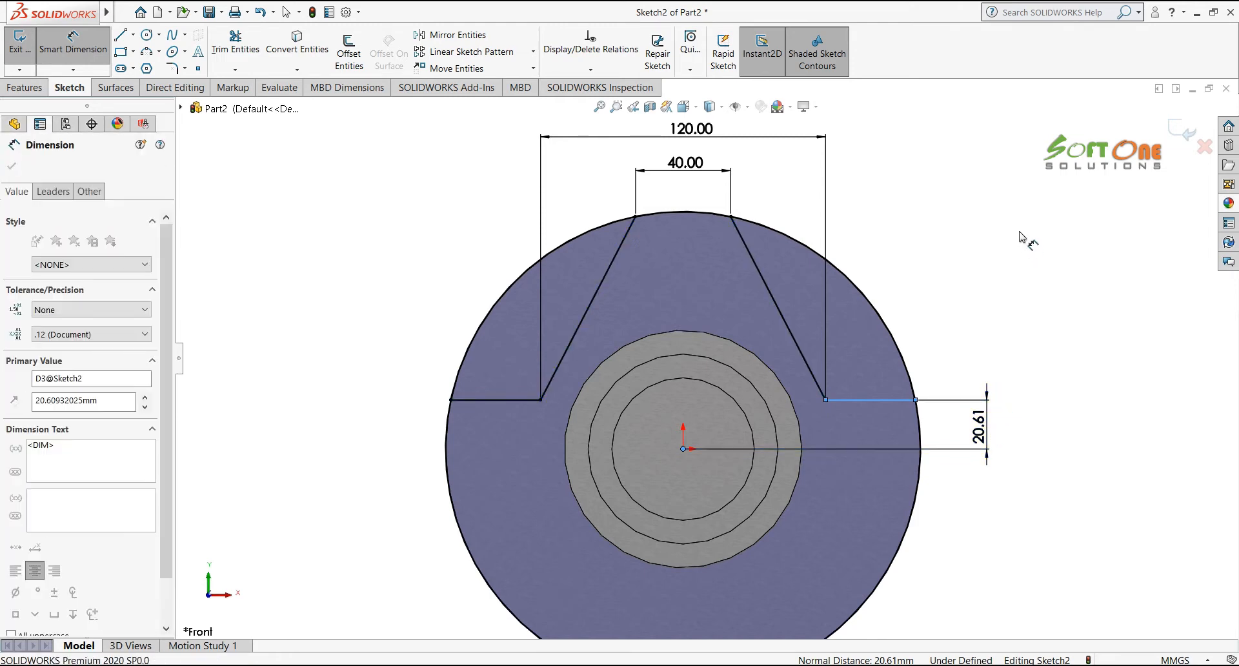
{"action": "type", "text": "12"}
{"action": "key", "text": "Return"}
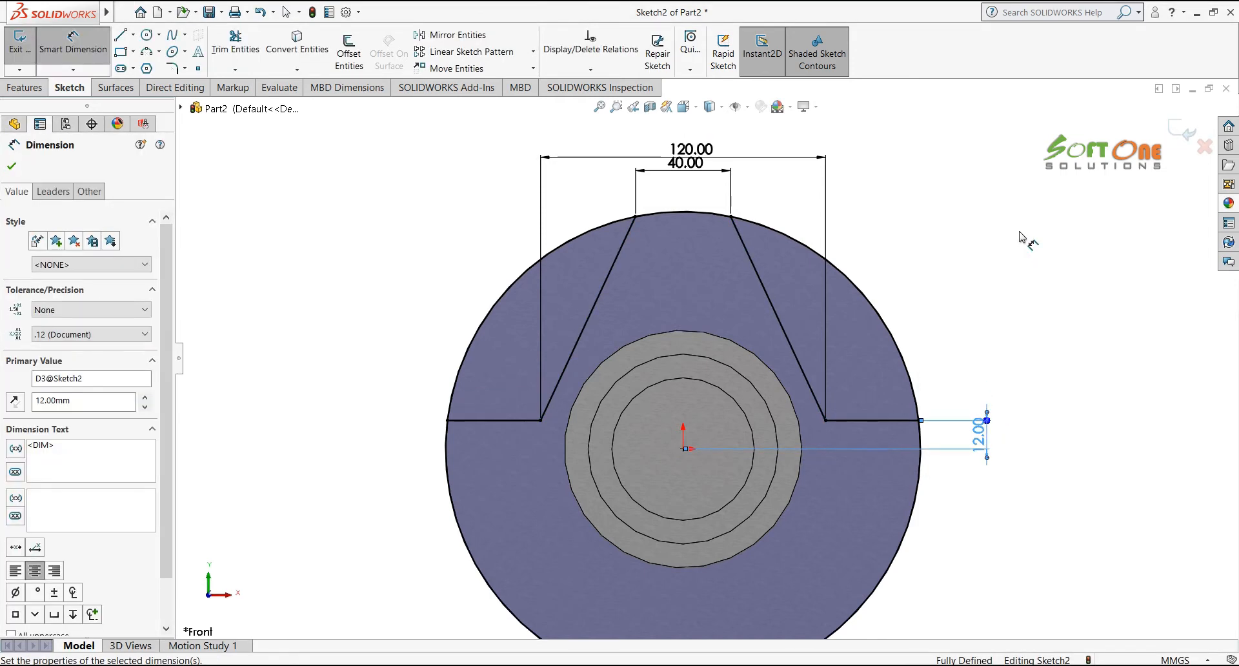
{"action": "left_click", "coordinate": [1175, 136]}
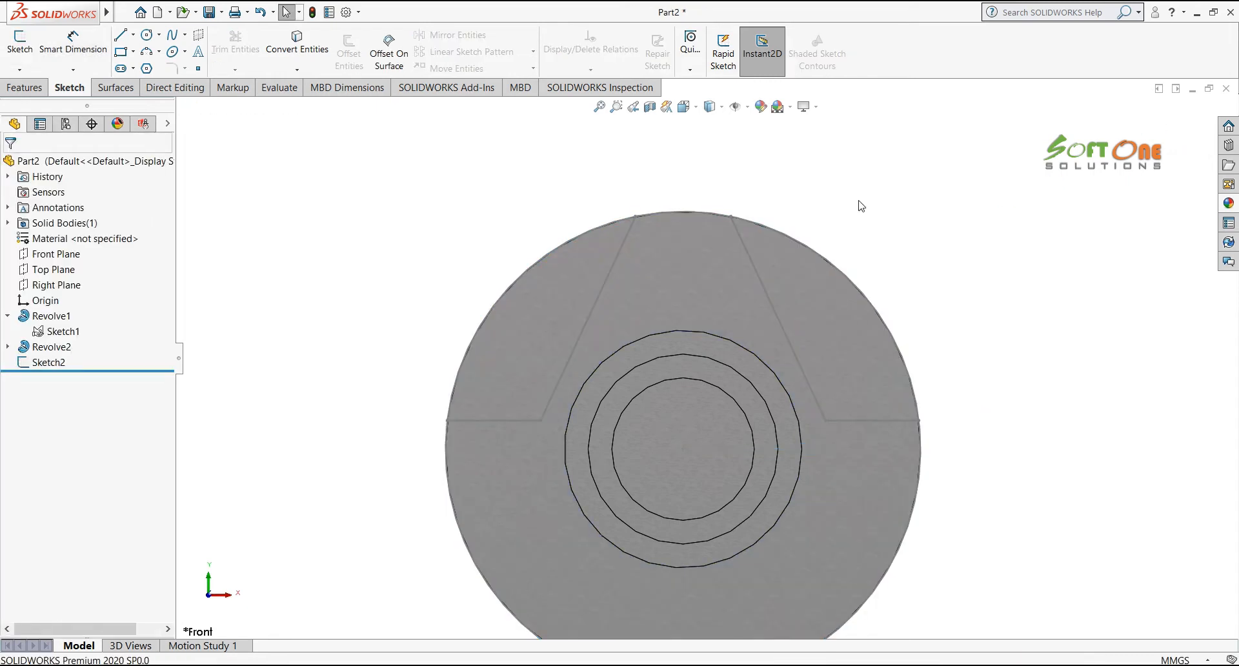
Start an extruded cut from the flange sketch, replacing the picked contour with the two upper corner regions on either side of the web
{"action": "mouse_move", "coordinate": [828, 203]}
{"action": "middle_mouse_down"}
{"action": "mouse_move", "coordinate": [899, 199]}
{"action": "mouse_move", "coordinate": [908, 255]}
{"action": "mouse_move", "coordinate": [886, 242]}
{"action": "middle_mouse_up"}
{"action": "middle_click_drag", "start_coordinate": [845, 215], "coordinate": [824, 200]}
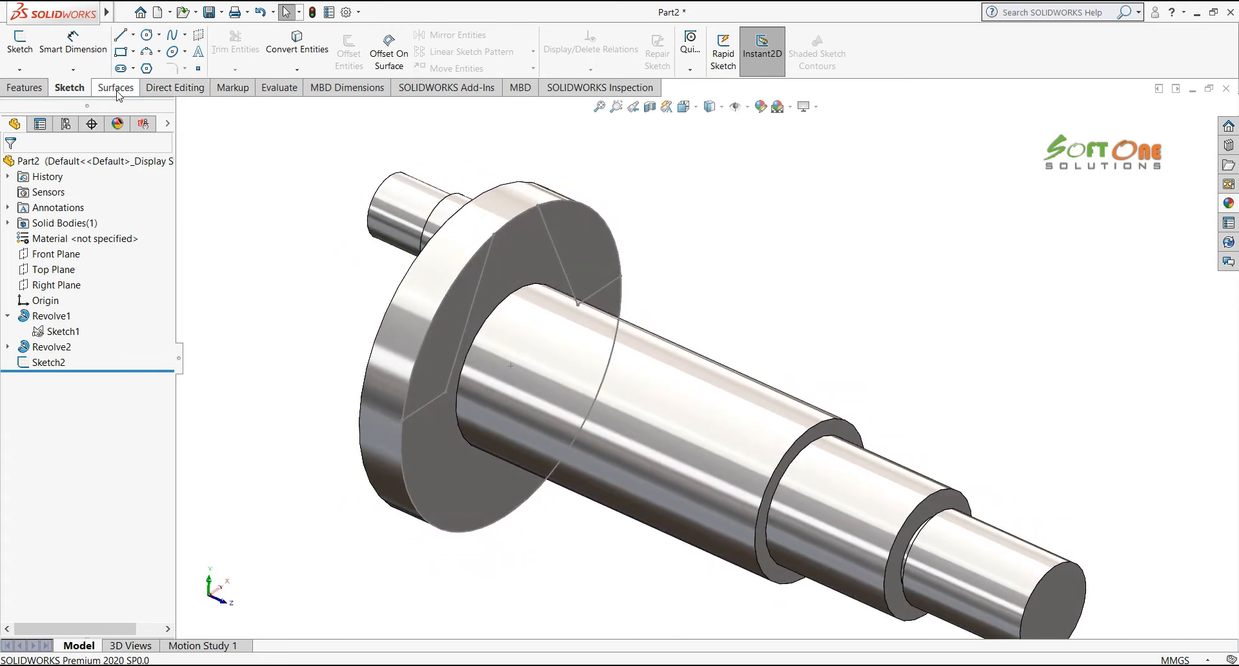
{"action": "left_click", "coordinate": [24, 87]}
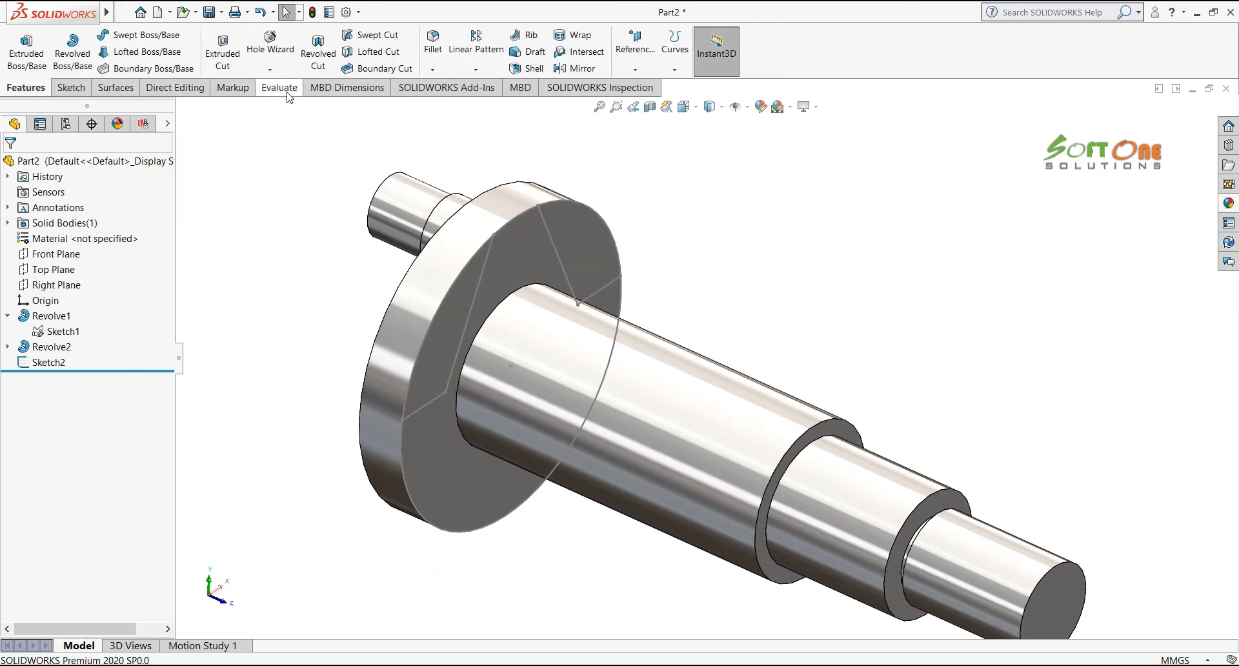
{"action": "left_click", "coordinate": [225, 69]}
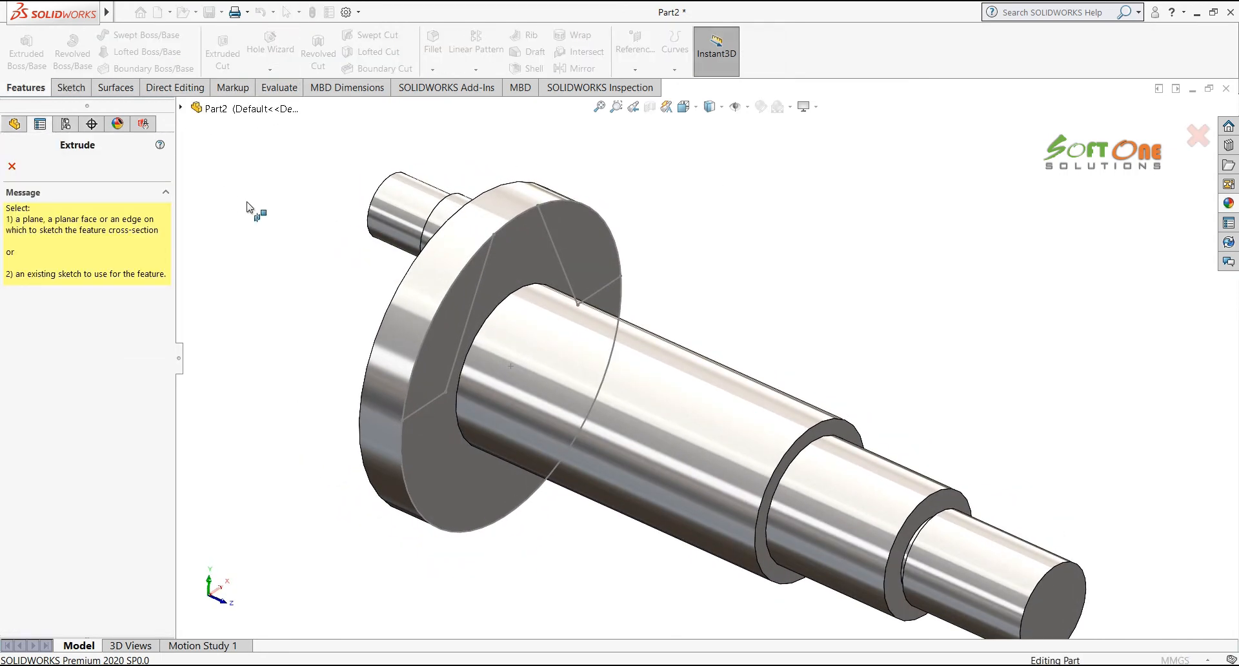
{"action": "left_click", "coordinate": [468, 318]}
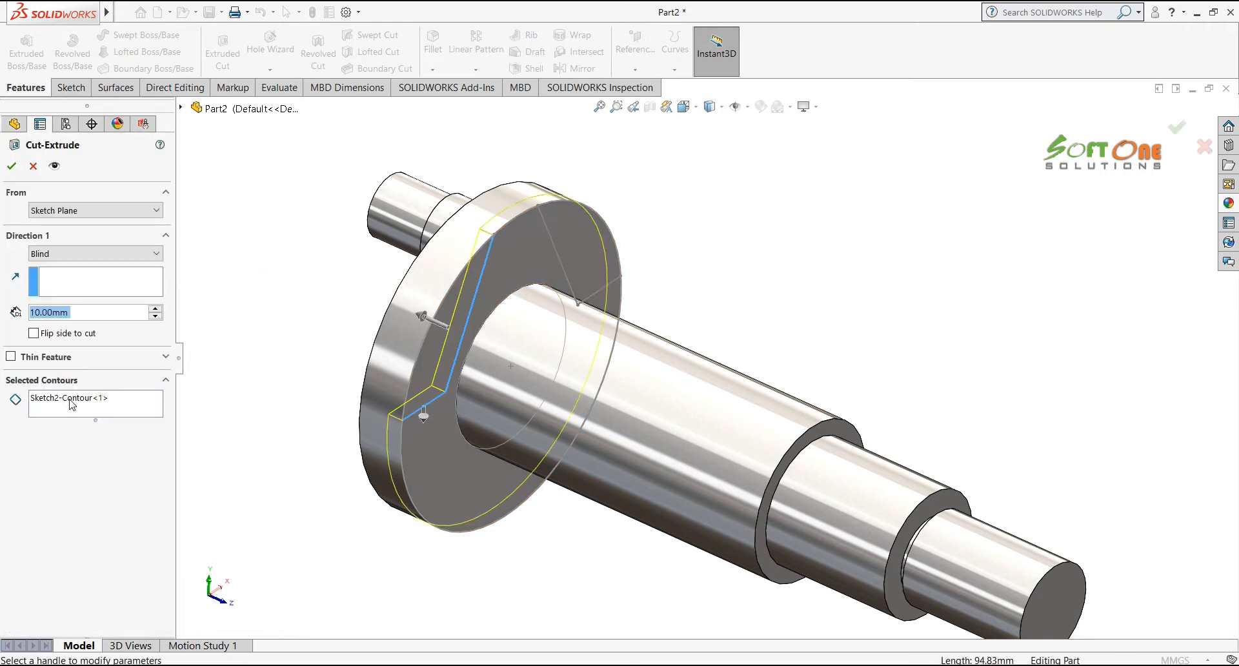
{"action": "left_click", "coordinate": [70, 401]}
{"action": "right_click", "coordinate": [160, 401]}
{"action": "left_click", "coordinate": [205, 409]}
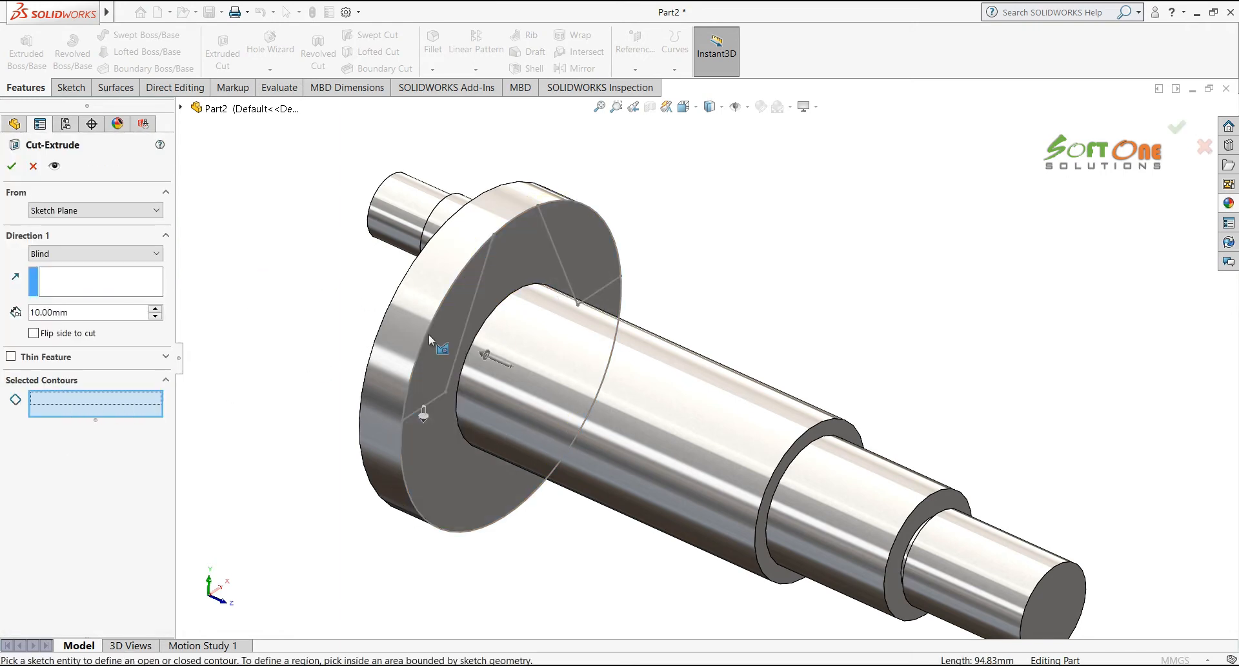
{"action": "left_click", "coordinate": [444, 339]}
{"action": "left_click", "coordinate": [558, 251]}
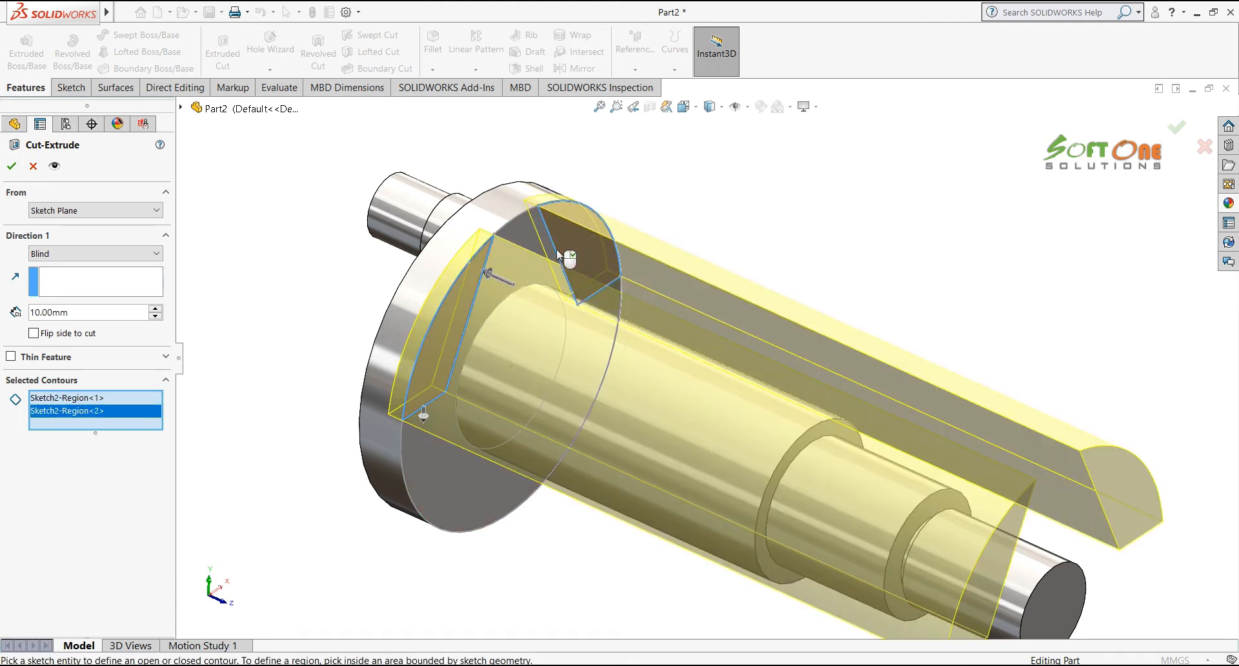
Set the cut to Through All in Direction 1 only, with Direction 2 off, and create it
{"action": "left_click", "coordinate": [77, 253]}
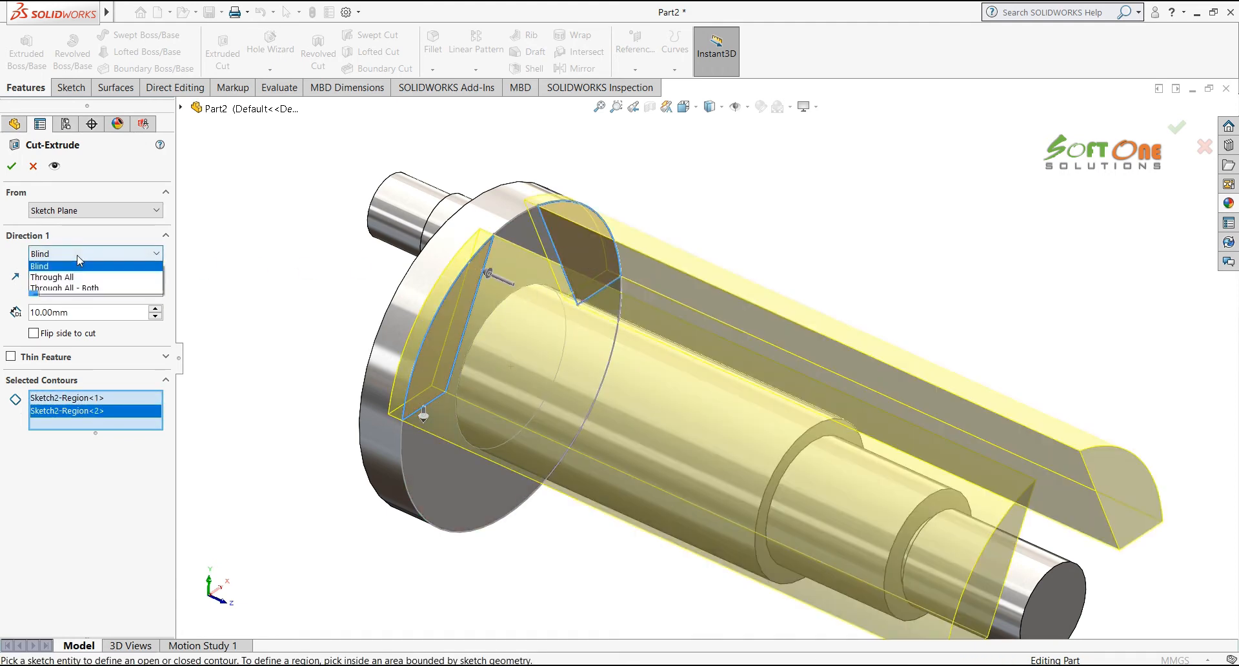
{"action": "left_click", "coordinate": [78, 282]}
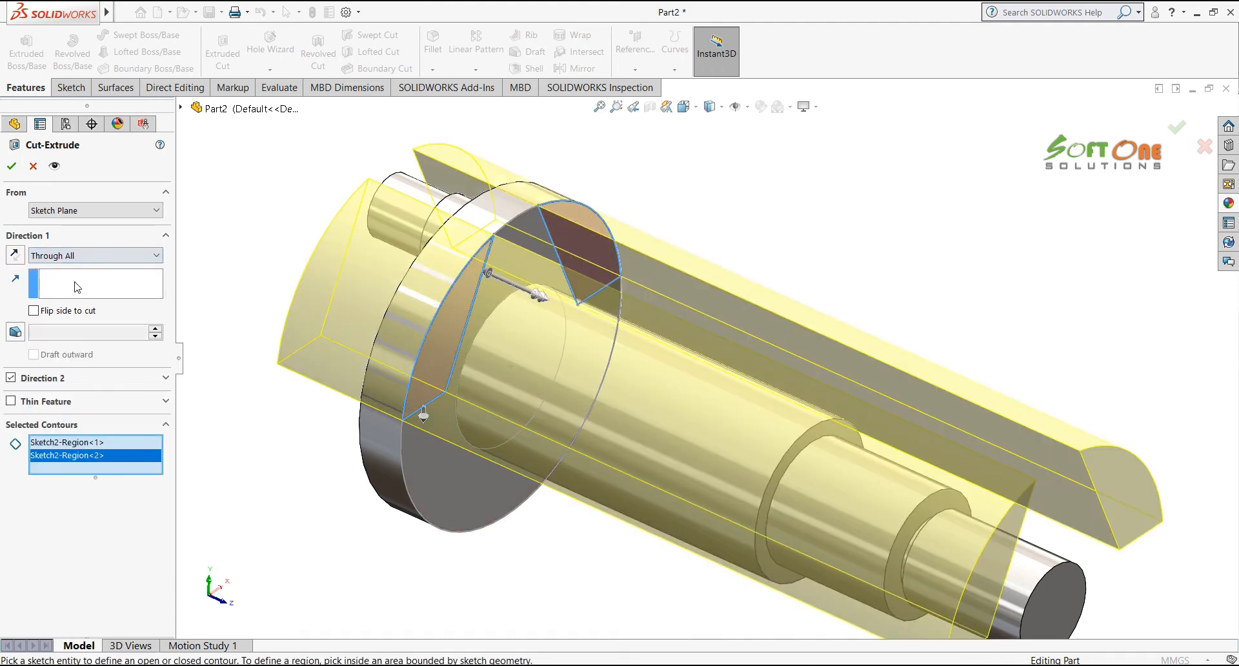
{"action": "left_click", "coordinate": [11, 379]}
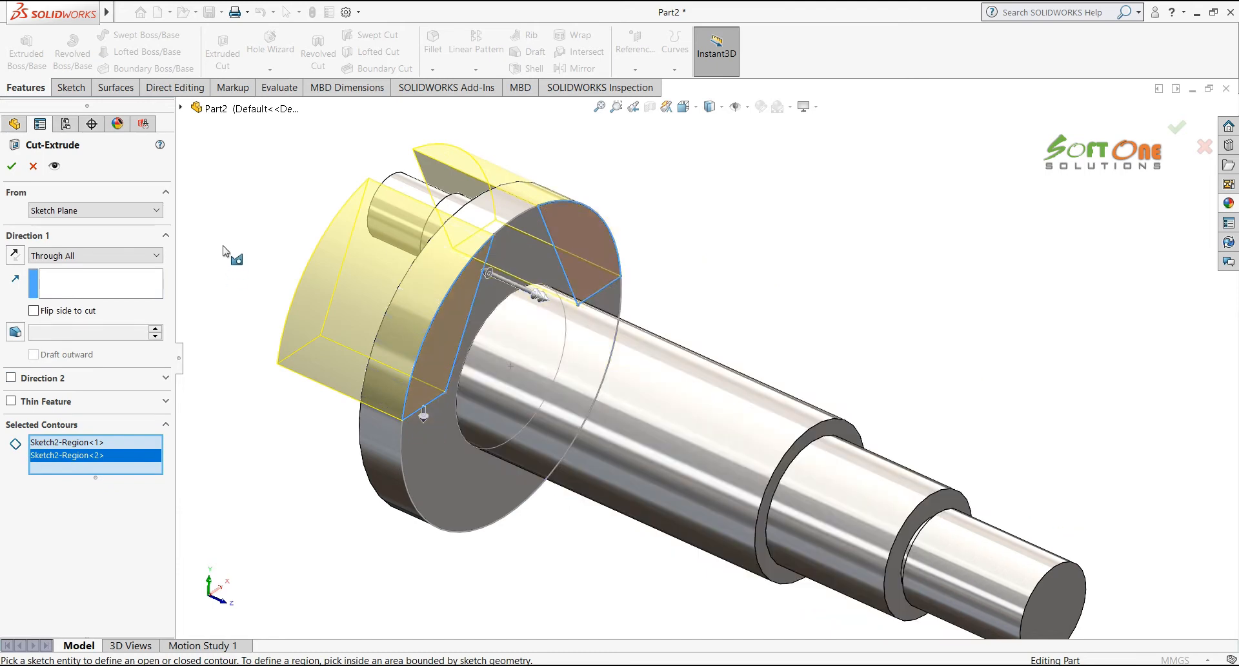
{"action": "left_click", "coordinate": [11, 167]}
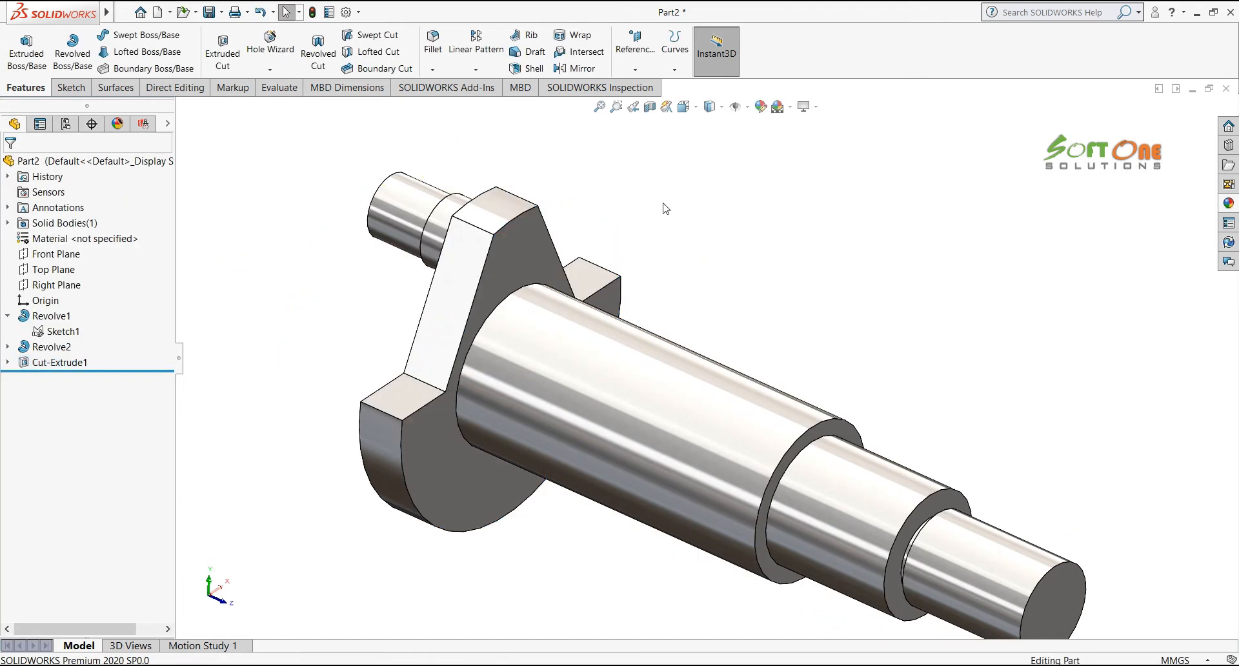
Start a new sketch on the Right Plane of the crankshaft
{"action": "scroll", "coordinate": [699, 202], "scroll_direction": "up", "scroll_amount": 5}
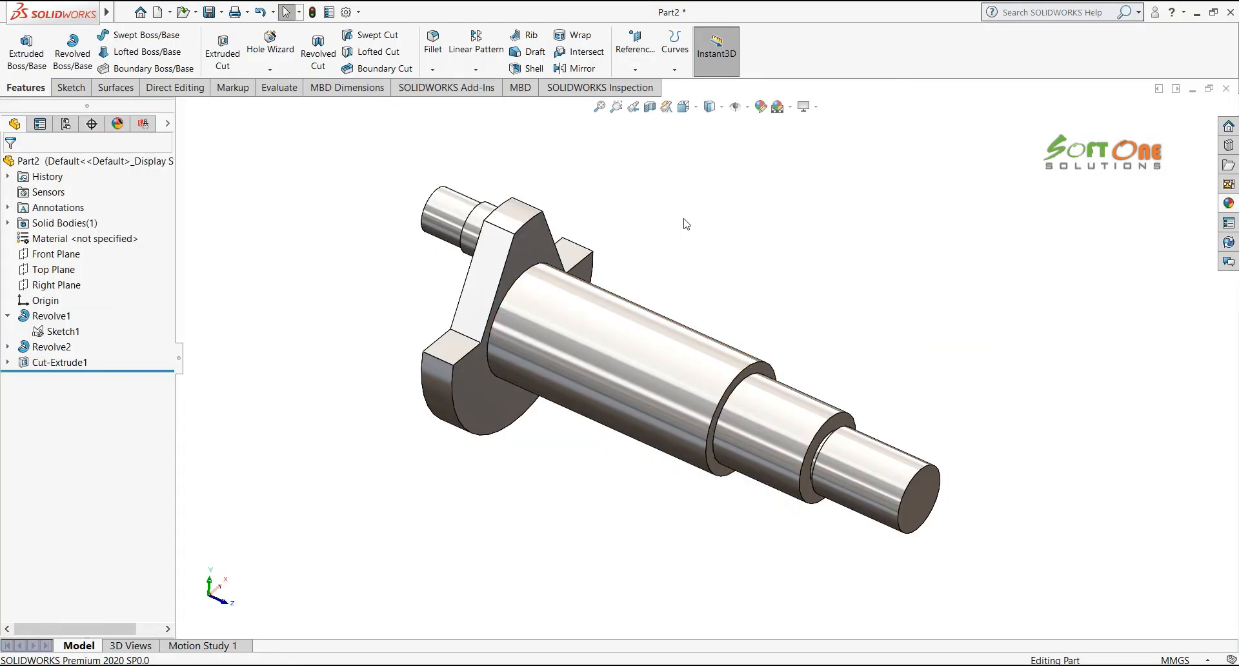
{"action": "left_click", "coordinate": [62, 284]}
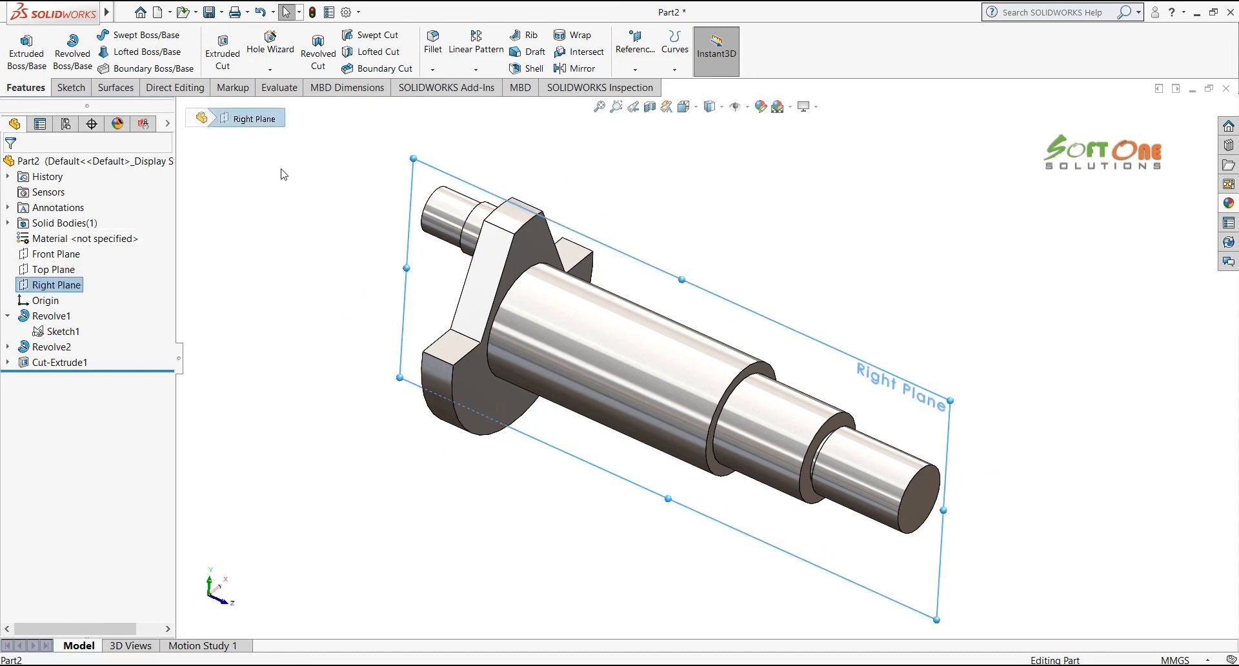
{"action": "right_click", "coordinate": [68, 287]}
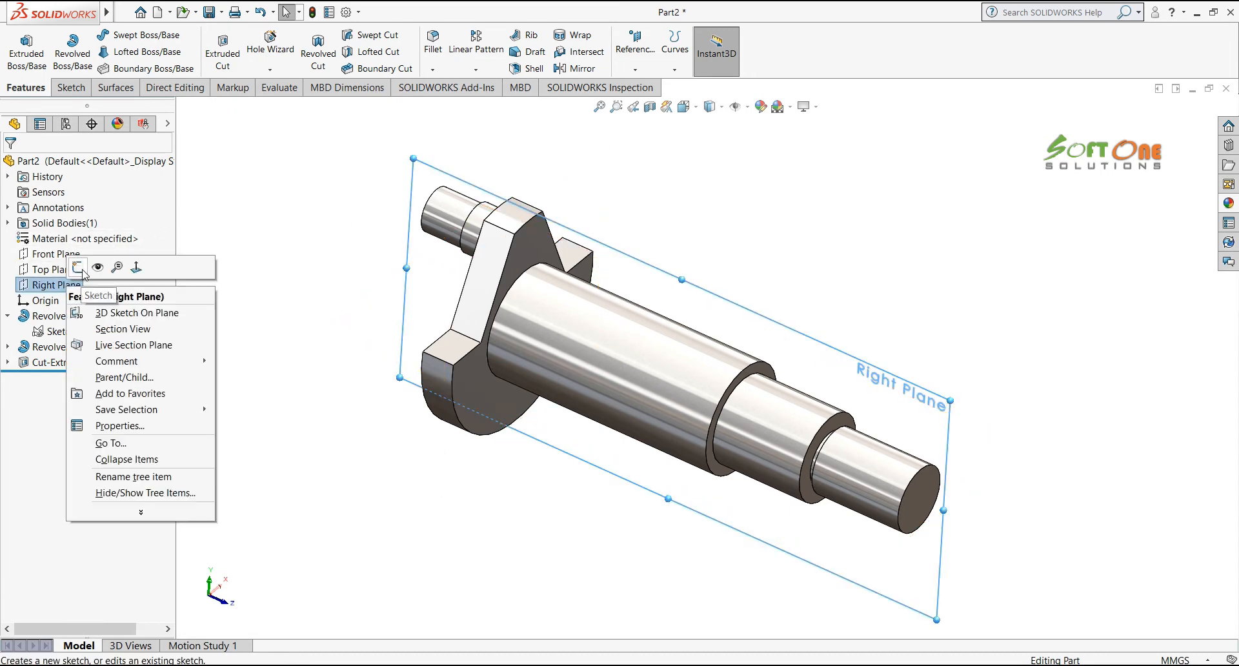
{"action": "left_click", "coordinate": [85, 263]}
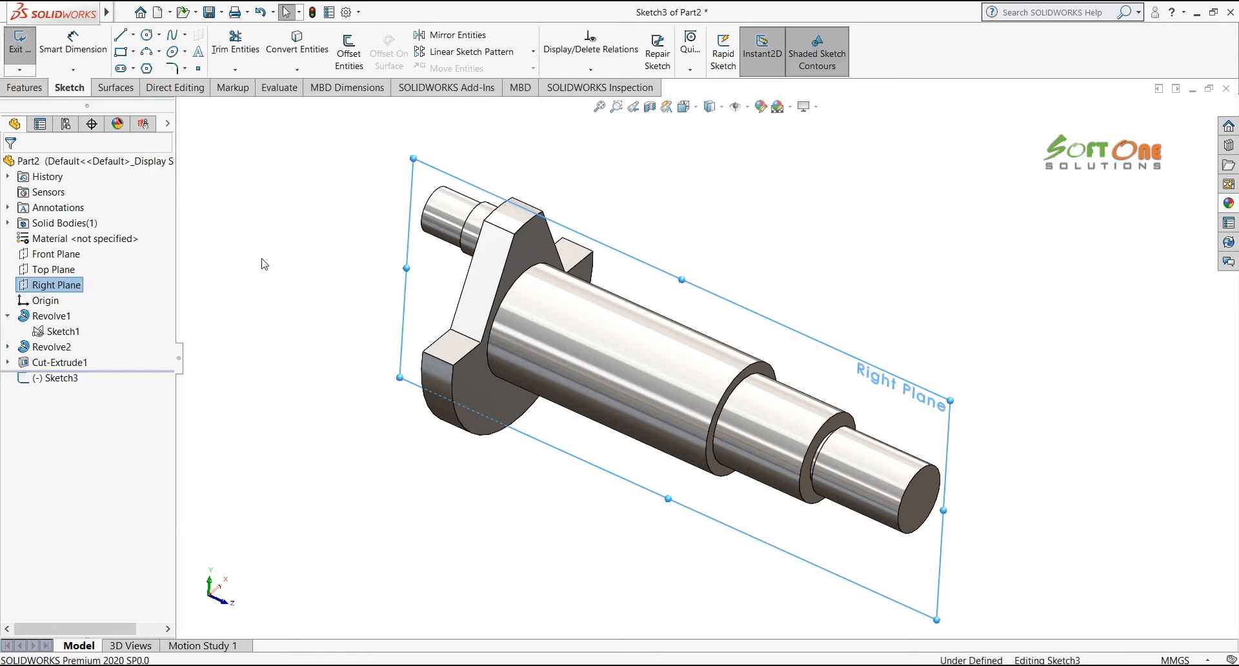
Switch to the Left view and section the model at the Right Plane with zero offset to expose the bore
{"action": "left_click", "coordinate": [687, 109]}
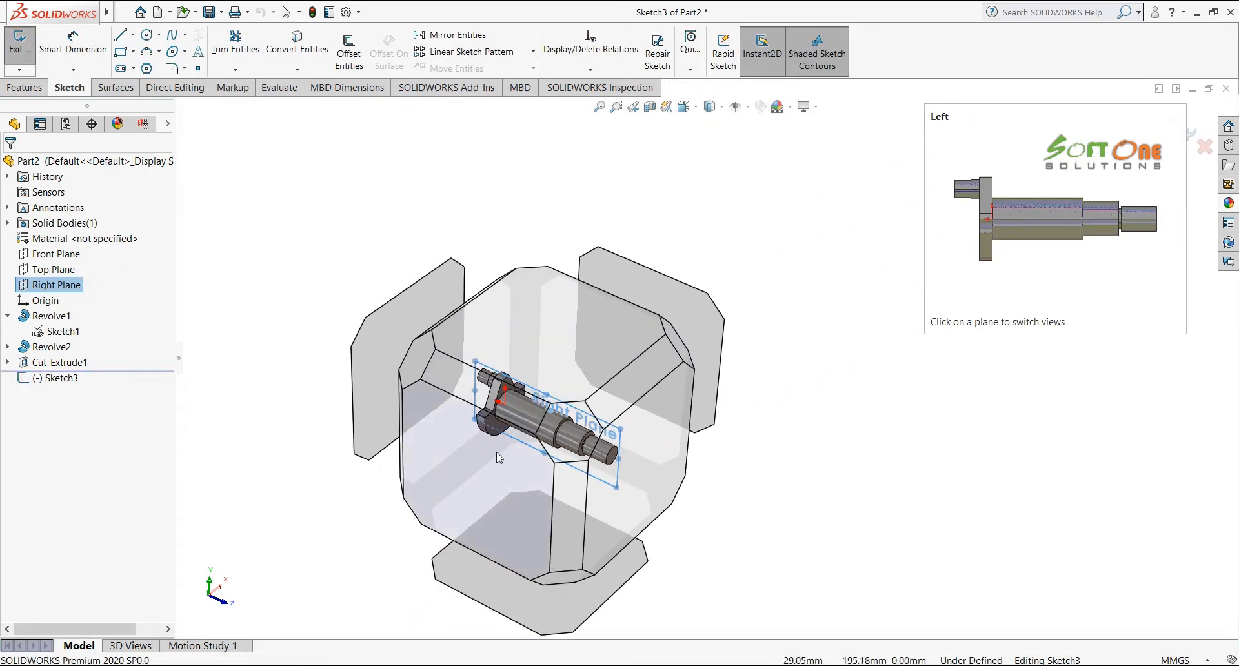
{"action": "left_click", "coordinate": [496, 451]}
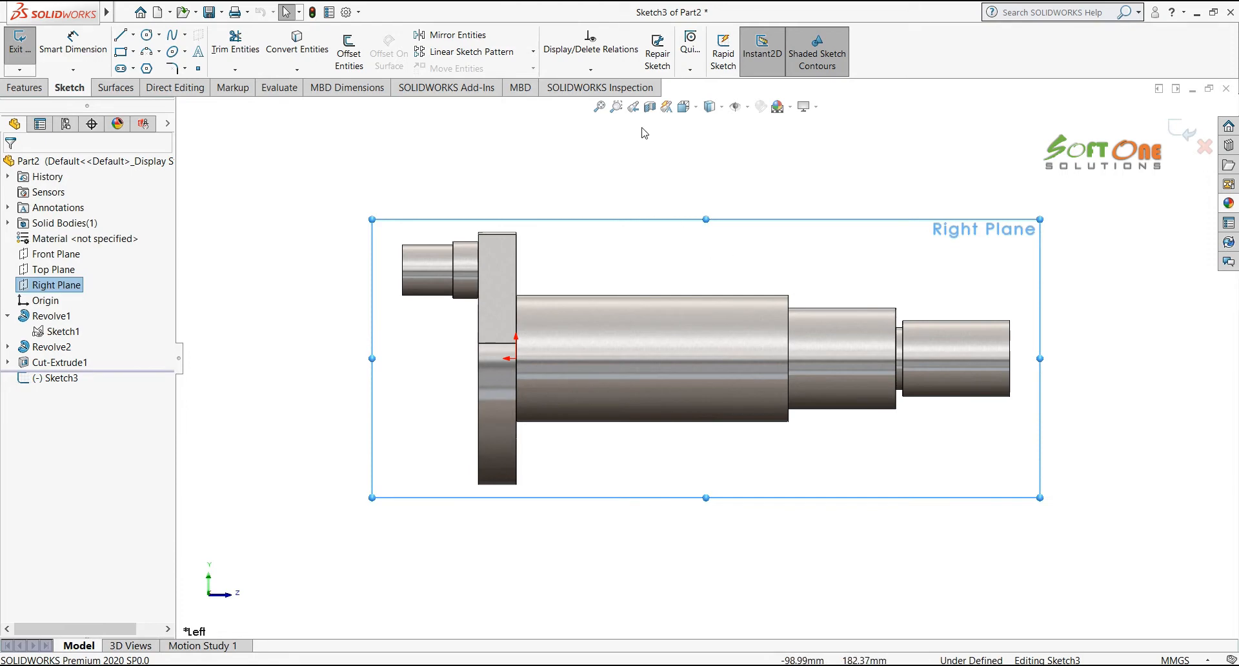
{"action": "left_click", "coordinate": [649, 106]}
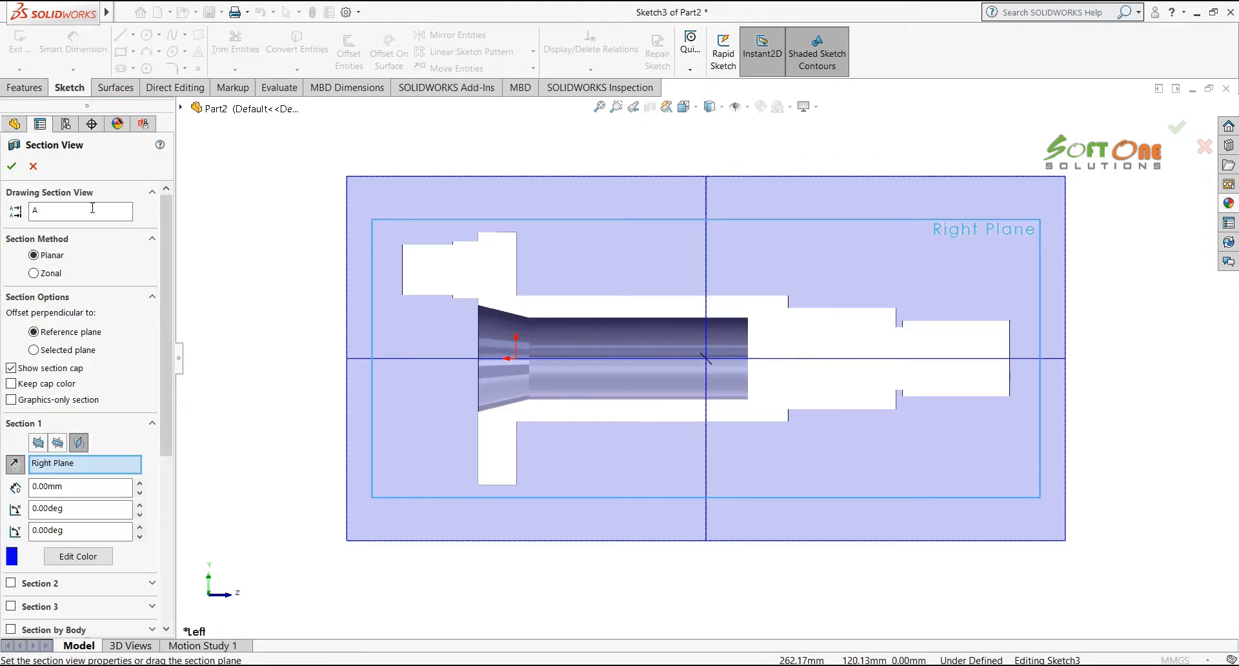
{"action": "left_click", "coordinate": [12, 168]}
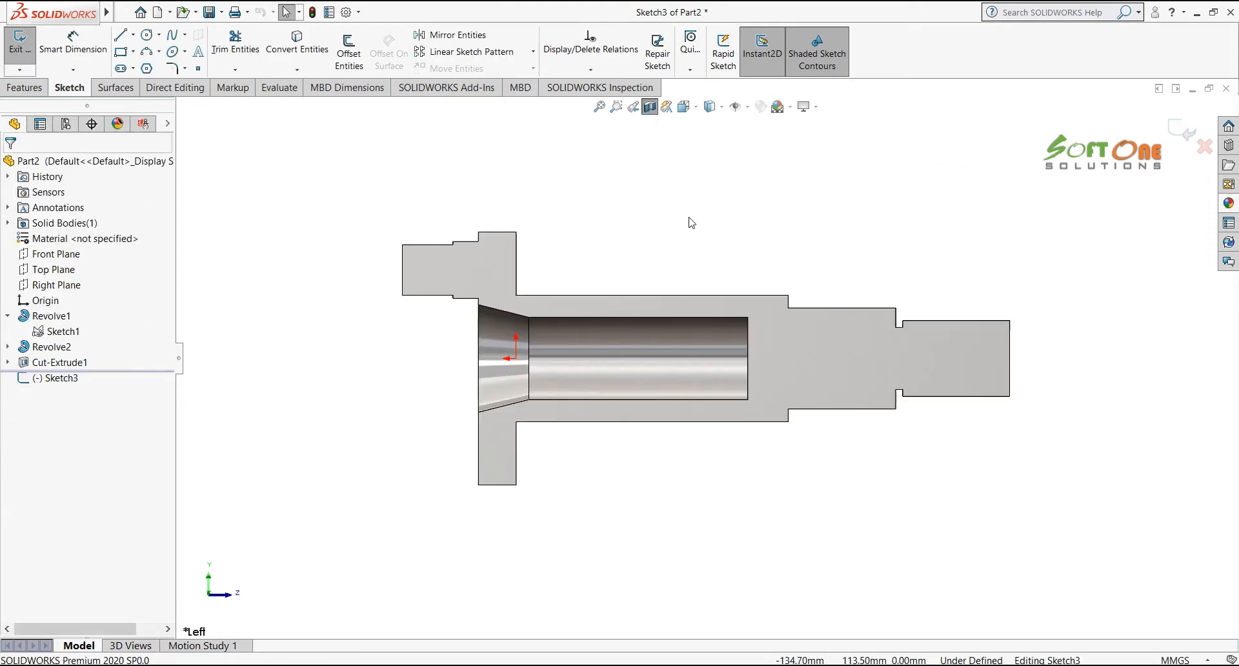
Sketch a corner rectangle about 107 mm by 69 mm across the upper wall of the hollow main shaft, reaching into the bore
{"action": "scroll", "coordinate": [696, 213], "scroll_direction": "down", "scroll_amount": 2}
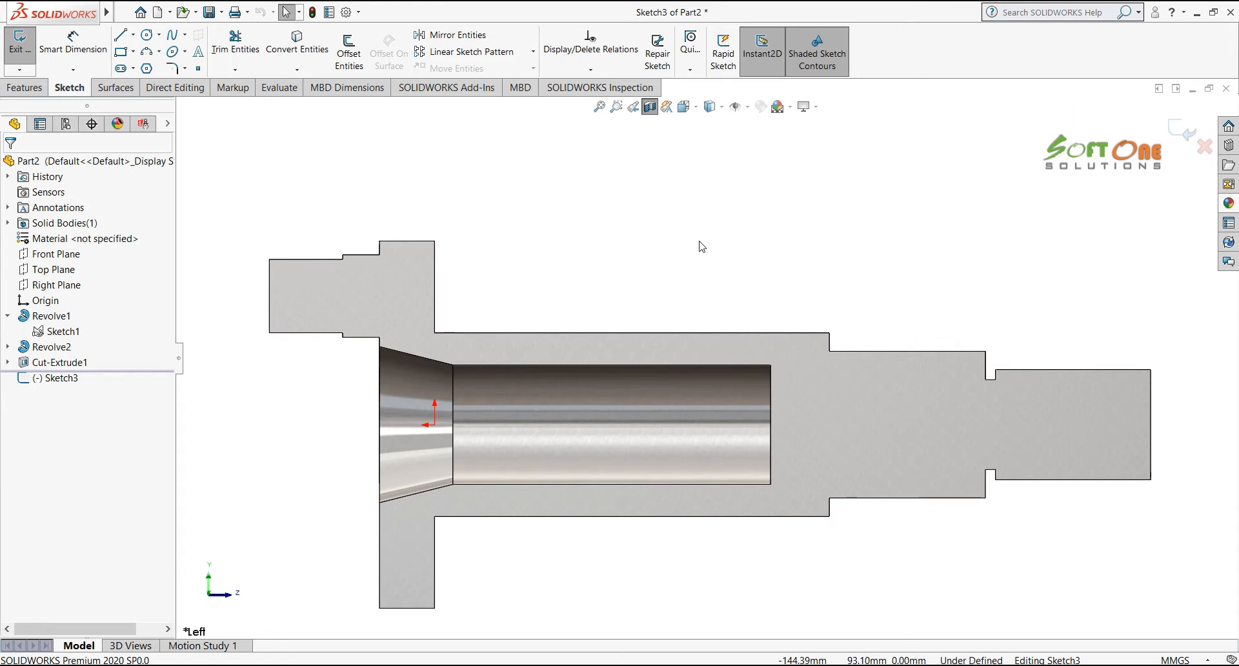
{"action": "left_click", "coordinate": [121, 52]}
{"action": "mouse_move", "coordinate": [518, 277]}
{"action": "left_mouse_down"}
{"action": "mouse_move", "coordinate": [688, 396]}
{"action": "mouse_move", "coordinate": [724, 404]}
{"action": "mouse_move", "coordinate": [714, 403]}
{"action": "left_mouse_up"}
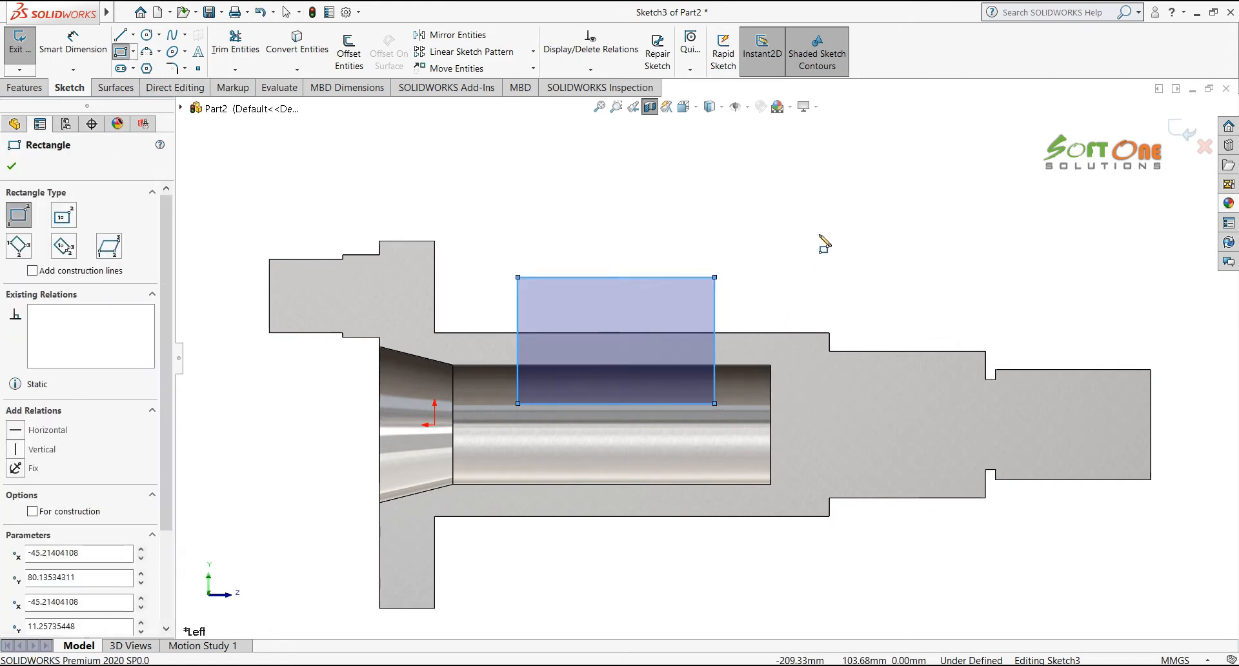
{"action": "key", "text": "Escape"}
Dimension the rectangle as 115 mm long and 50 mm high
{"action": "right_click", "coordinate": [800, 233]}
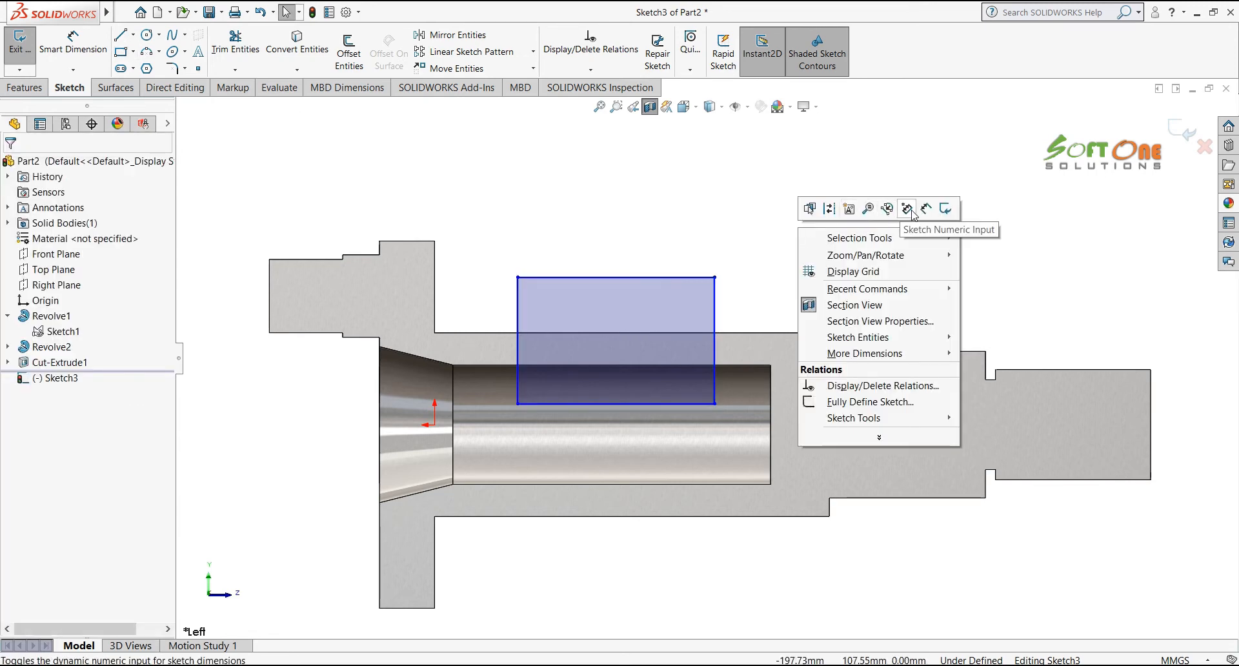
{"action": "left_click", "coordinate": [927, 215]}
{"action": "left_click", "coordinate": [621, 279]}
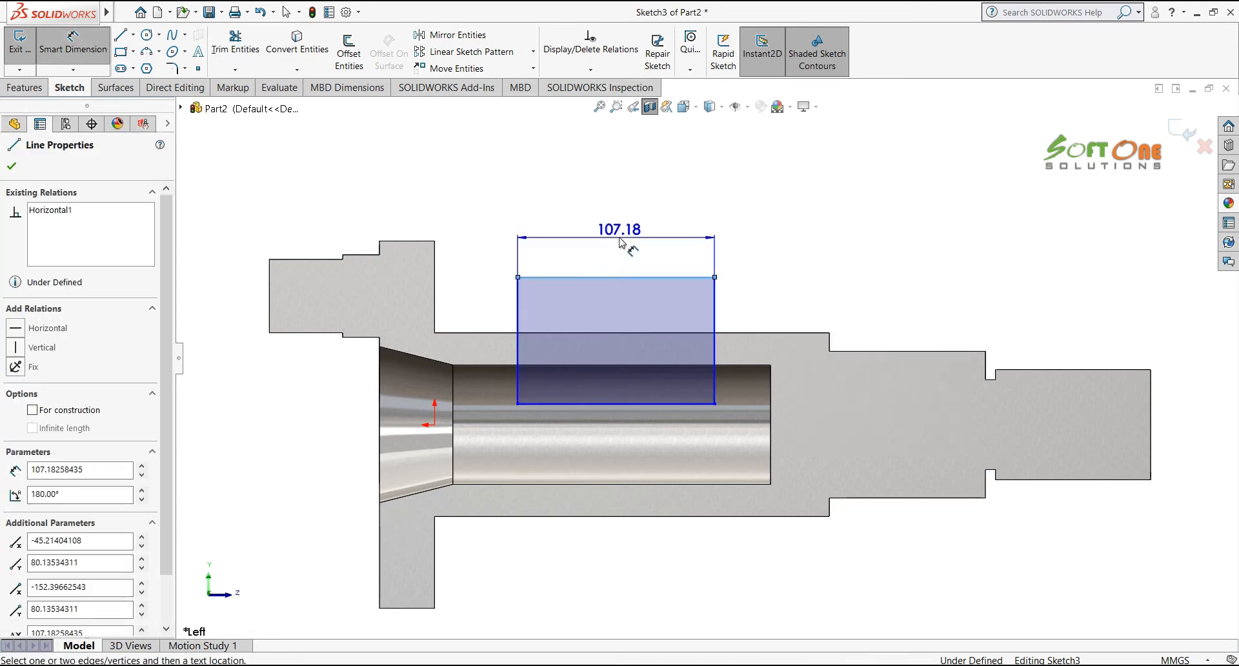
{"action": "left_click", "coordinate": [623, 234]}
{"action": "type", "text": "115"}
{"action": "key", "text": "Return"}
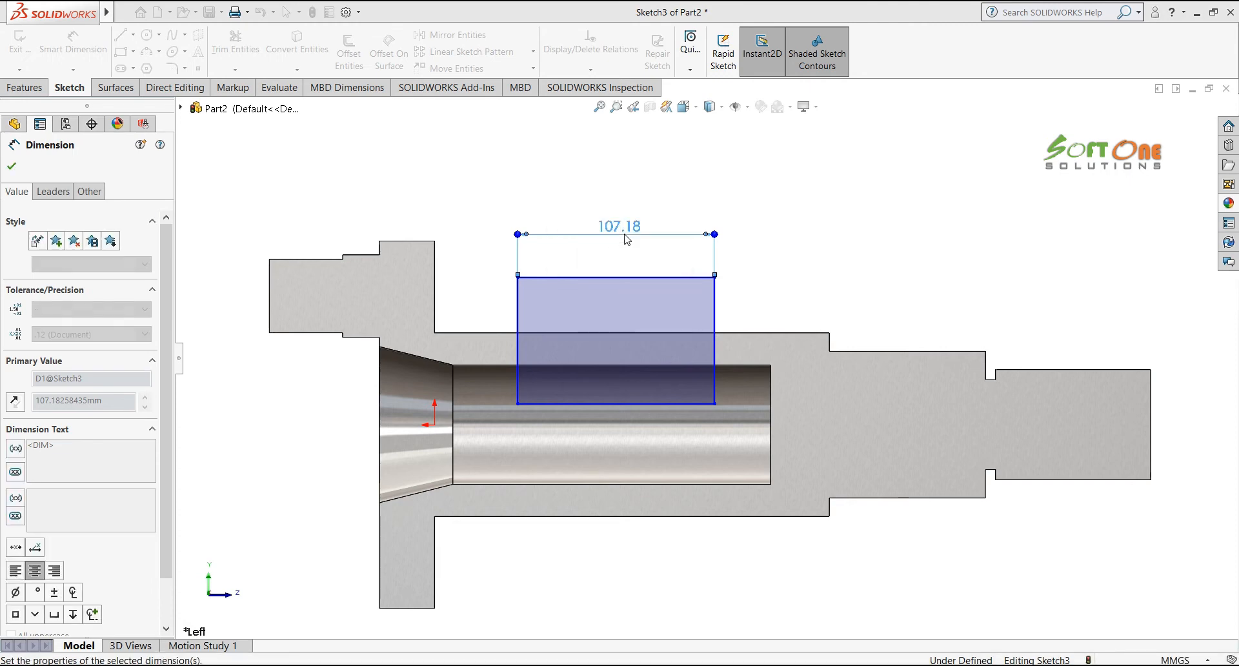
{"action": "left_click", "coordinate": [714, 306]}
{"action": "left_click", "coordinate": [678, 312]}
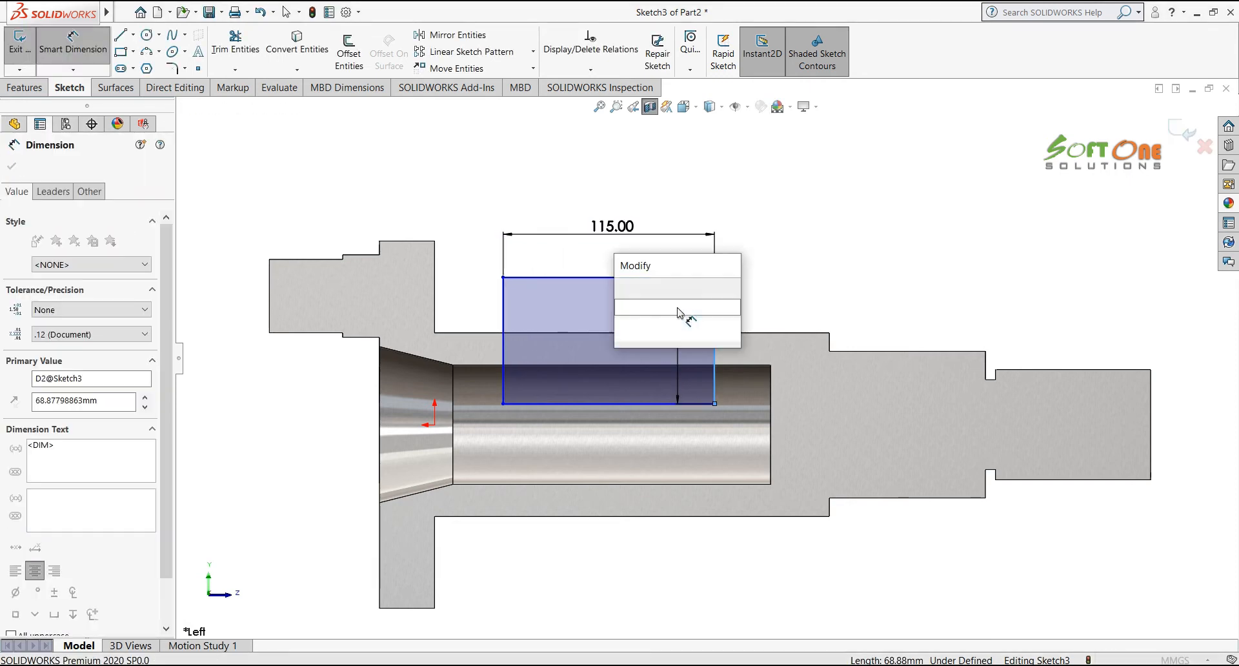
{"action": "type", "text": "50"}
{"action": "key", "text": "Return"}
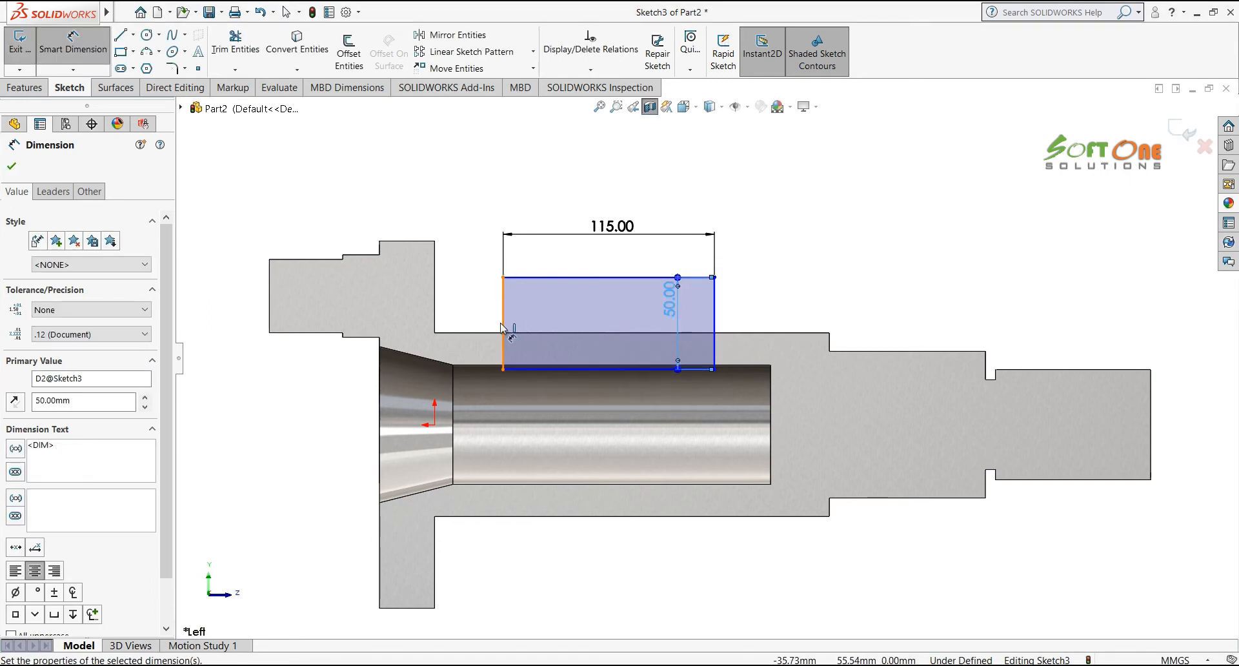
Dimension the rectangle's flange-side edge 40 mm from the origin and move the rectangle down so its lower edge lies inside the bore
{"action": "left_click", "coordinate": [503, 329]}
{"action": "left_click", "coordinate": [434, 424]}
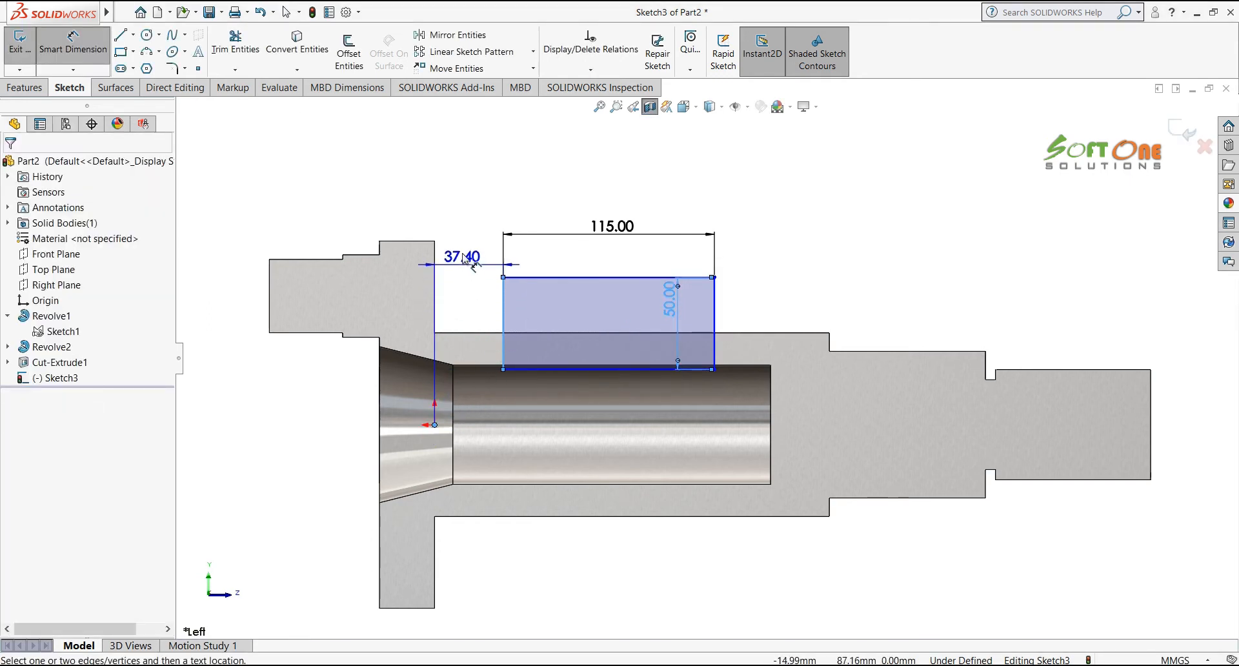
{"action": "left_click", "coordinate": [470, 236]}
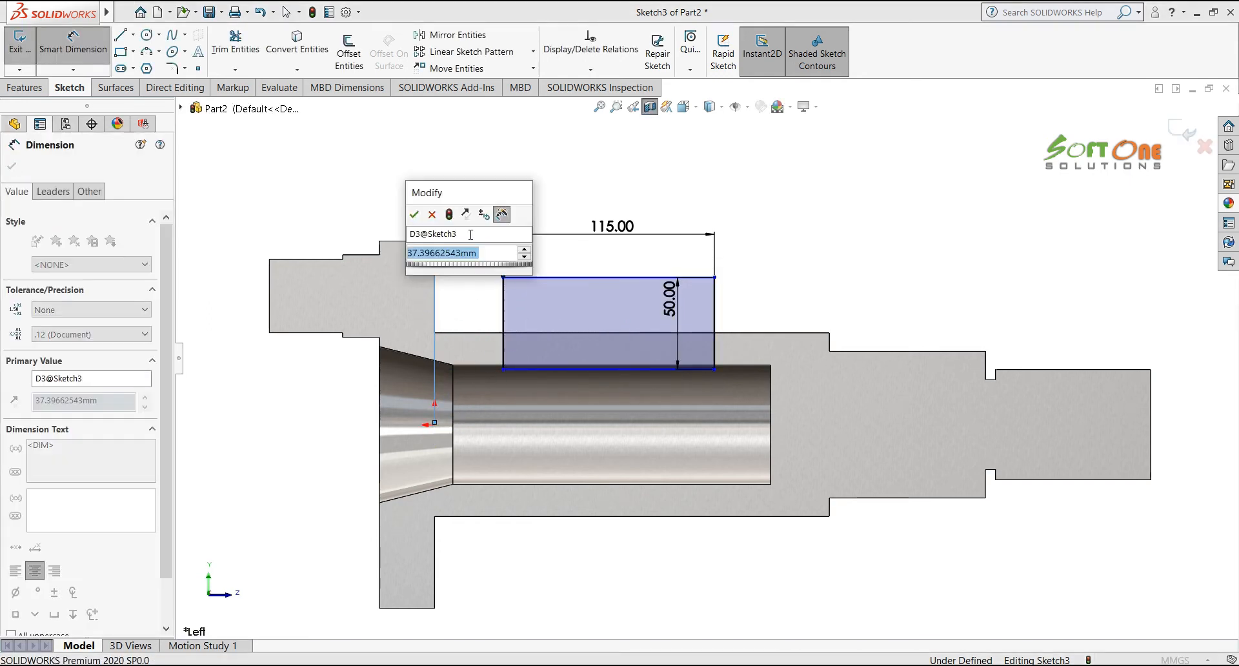
{"action": "type", "text": "40"}
{"action": "key", "text": "Return"}
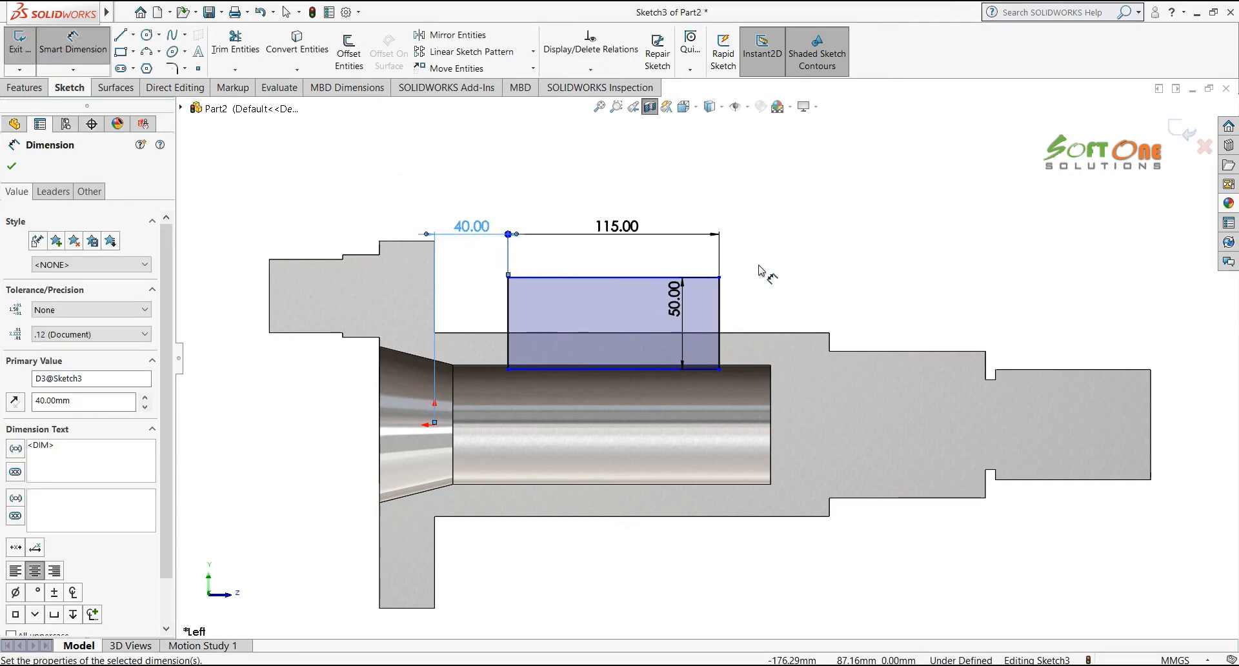
{"action": "key", "text": "Escape"}
{"action": "left_click_drag", "start_coordinate": [691, 371], "coordinate": [693, 400]}
{"action": "left_click", "coordinate": [851, 255]}
{"action": "scroll", "coordinate": [828, 275], "scroll_direction": "up", "scroll_amount": 1}
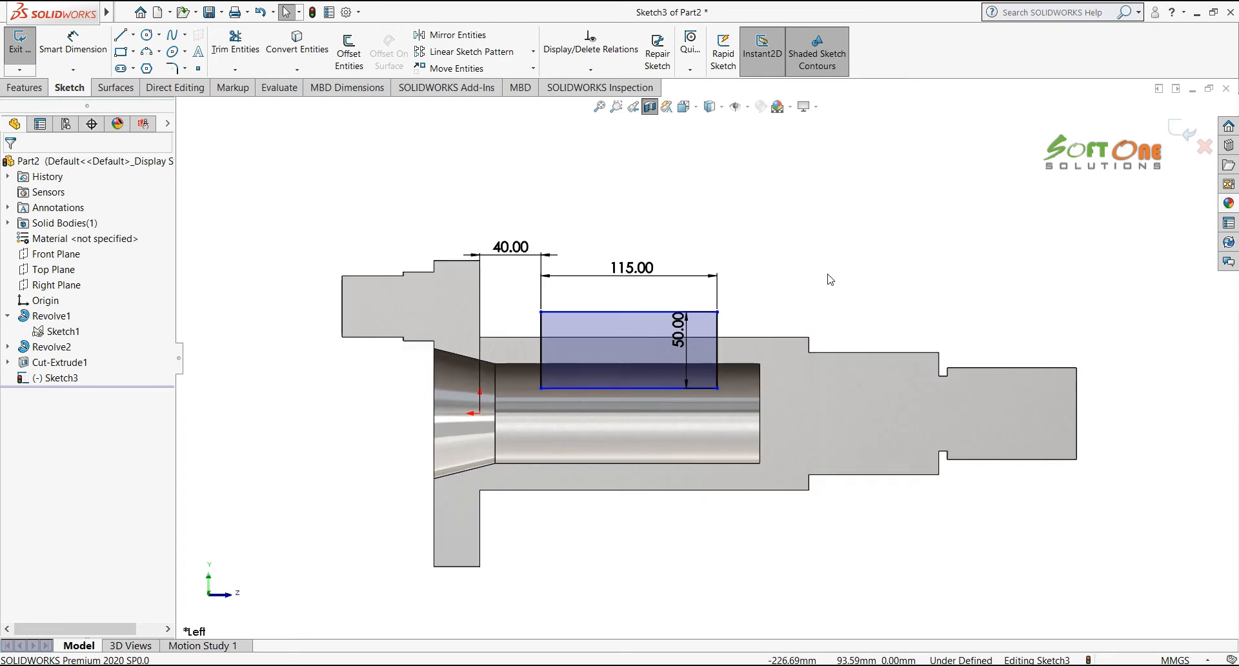
Convert the circular end edge of the largest shaft section into a sketch line, viewing the model isometrically
{"action": "key", "text": "ctrl+7"}
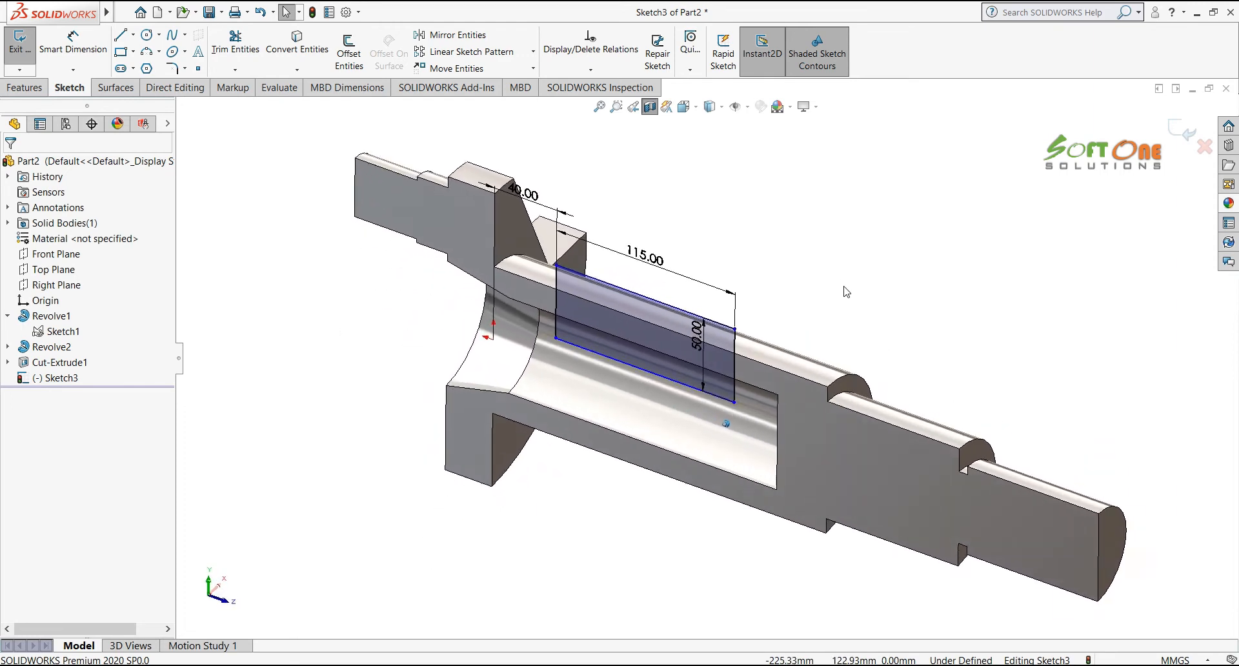
{"action": "left_click", "coordinate": [296, 69]}
{"action": "left_click", "coordinate": [316, 86]}
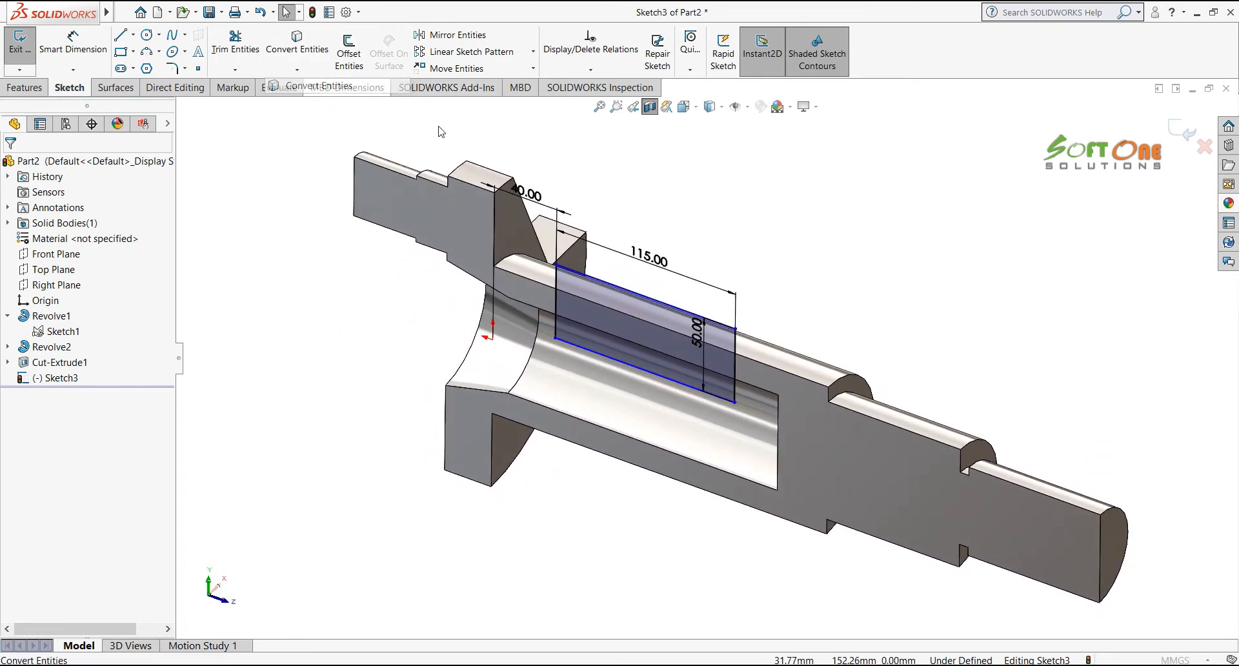
{"action": "left_click", "coordinate": [864, 387]}
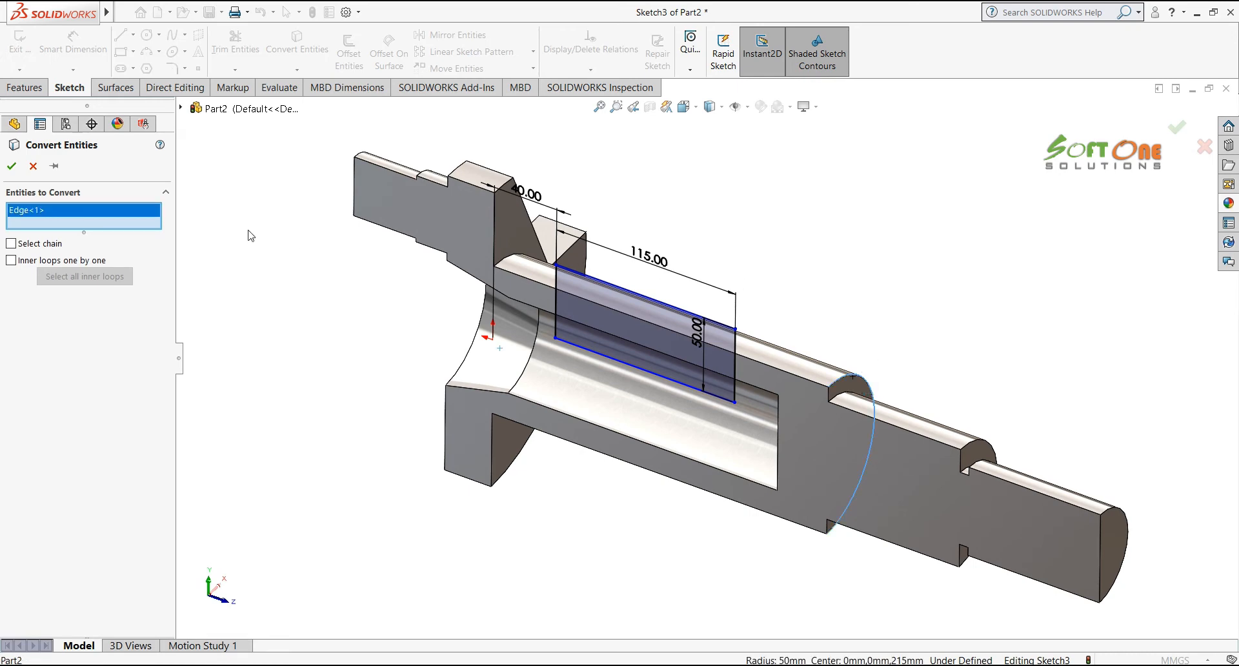
{"action": "left_click", "coordinate": [11, 166]}
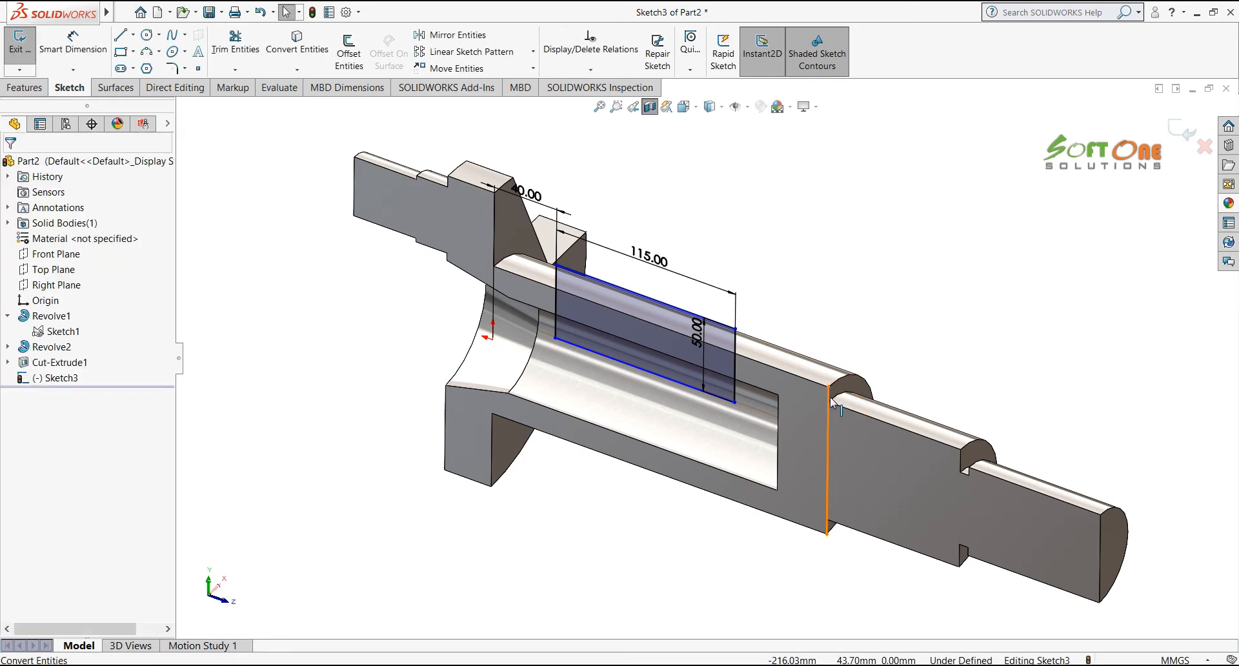
Change the converted shoulder line to construction geometry
{"action": "left_click", "coordinate": [832, 402]}
{"action": "left_click", "coordinate": [877, 362]}
{"action": "left_click", "coordinate": [874, 268]}
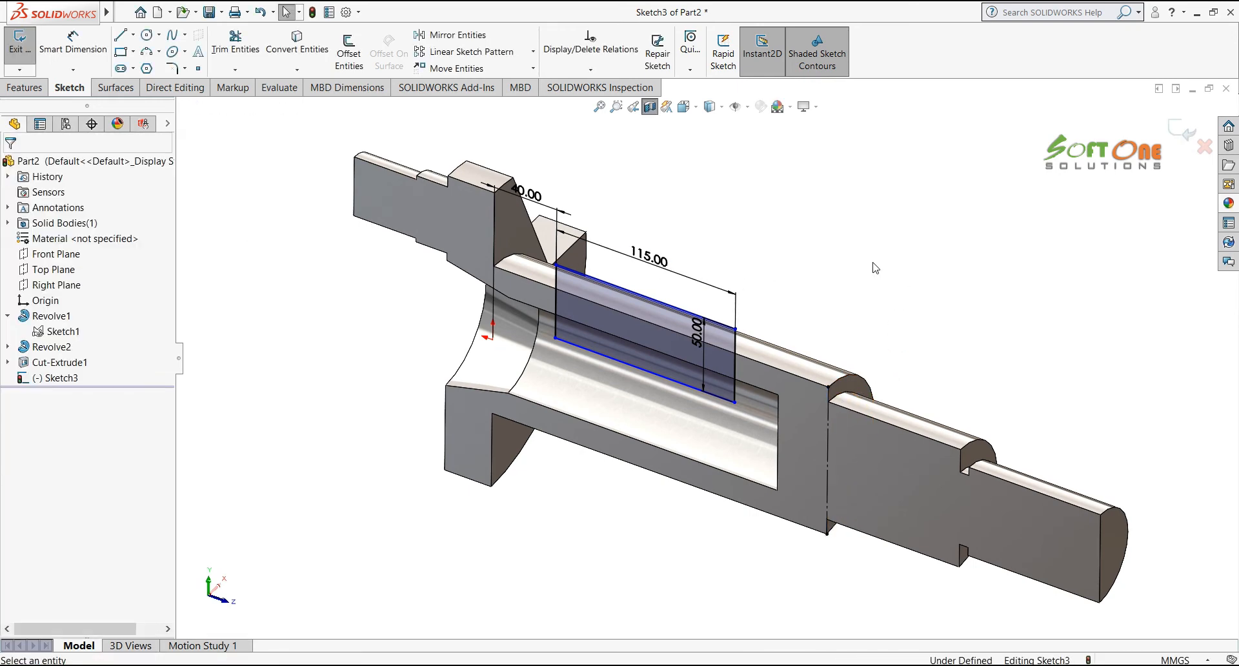
Dimension the rectangle's lower edge 30 mm below the upper endpoint of the construction line
{"action": "right_click", "coordinate": [805, 216]}
{"action": "left_click", "coordinate": [951, 193]}
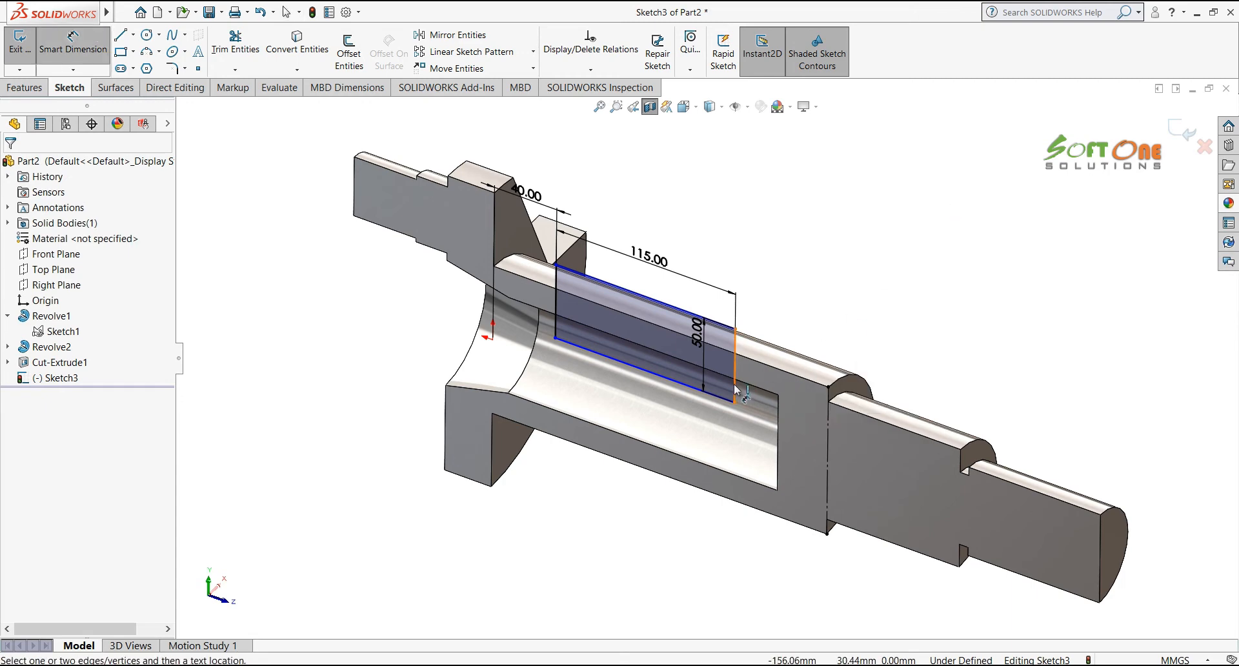
{"action": "left_click", "coordinate": [693, 391]}
{"action": "left_click", "coordinate": [828, 386]}
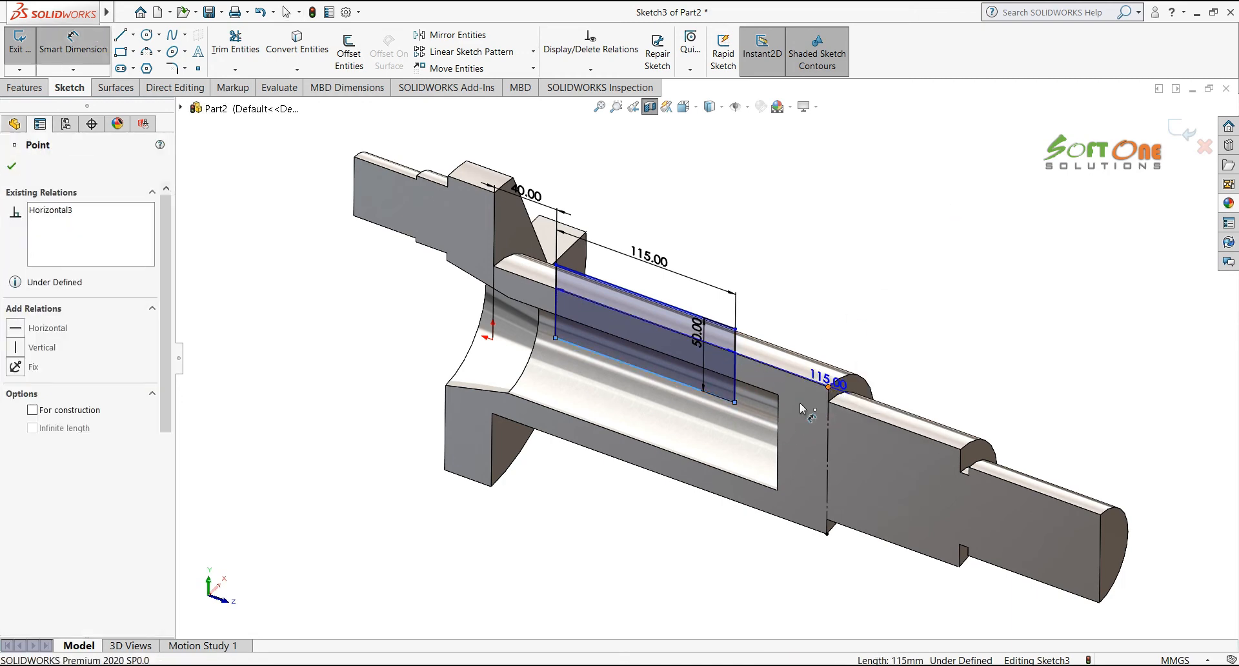
{"action": "left_click", "coordinate": [799, 407]}
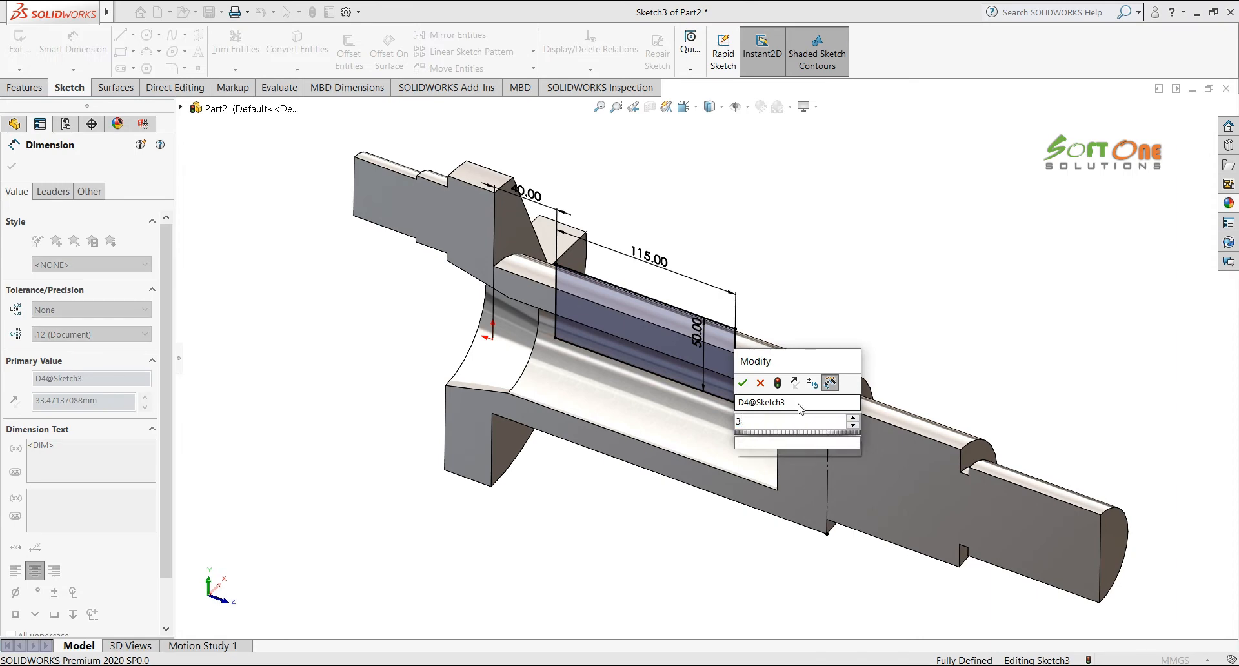
{"action": "key", "text": "Return"}
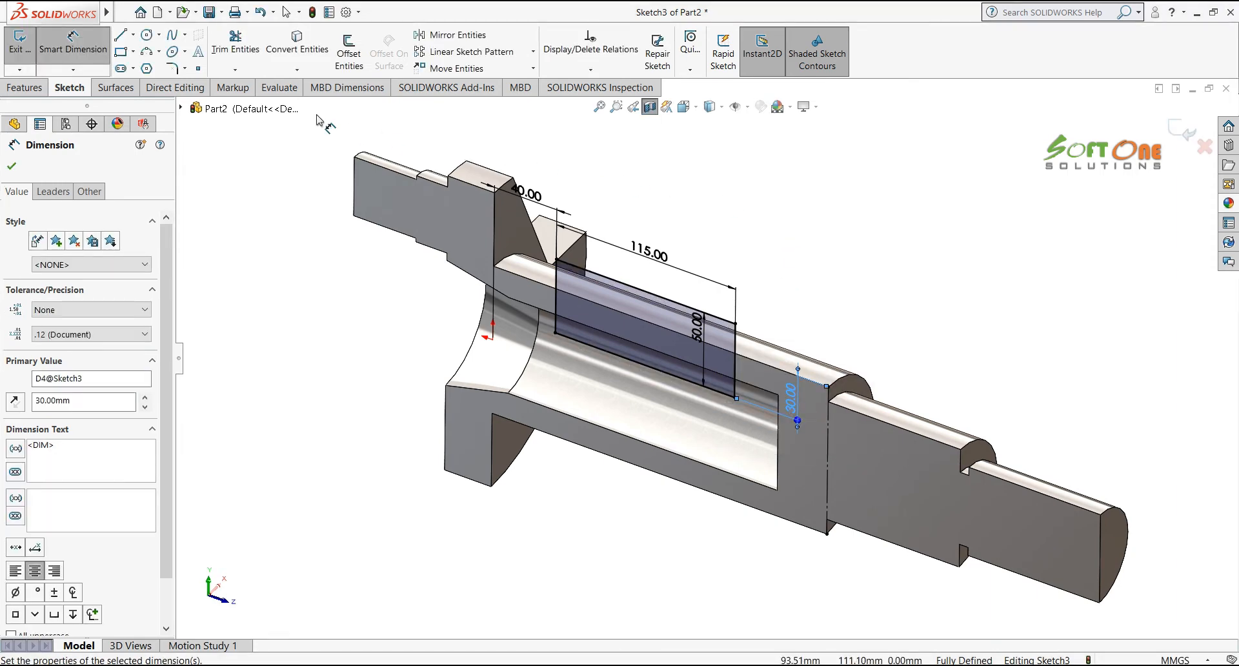
Round the rectangle's two lower corners with 15 mm sketch fillets
{"action": "left_click", "coordinate": [171, 69]}
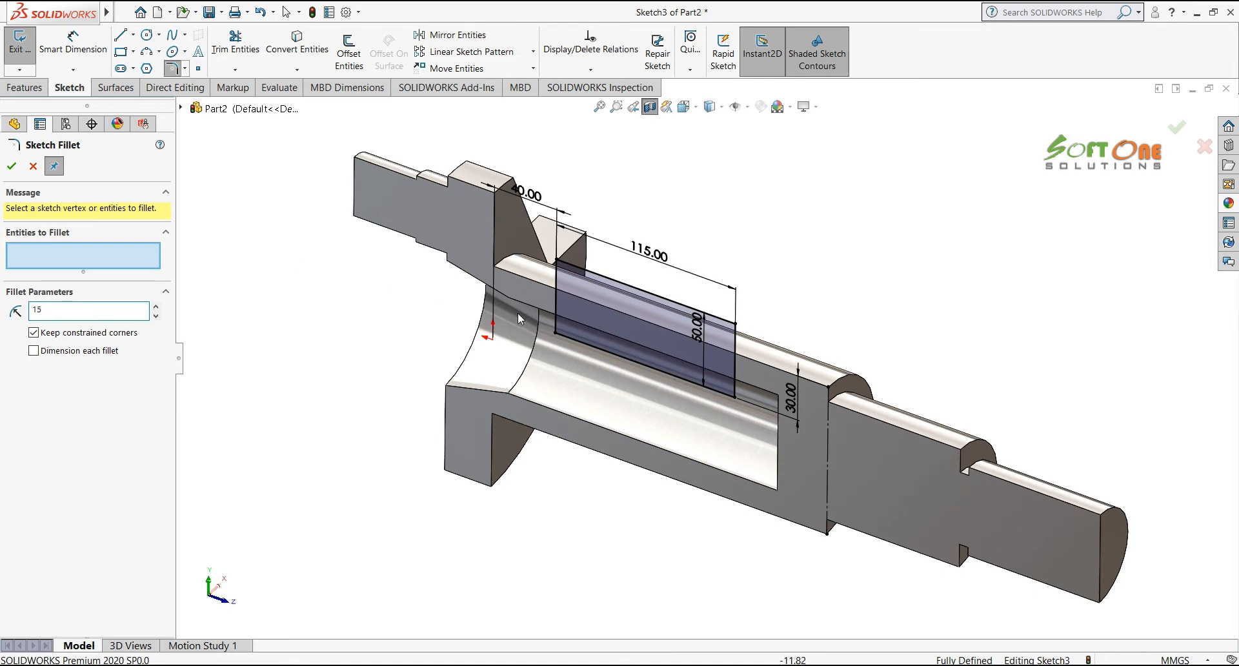
{"action": "left_click", "coordinate": [555, 333]}
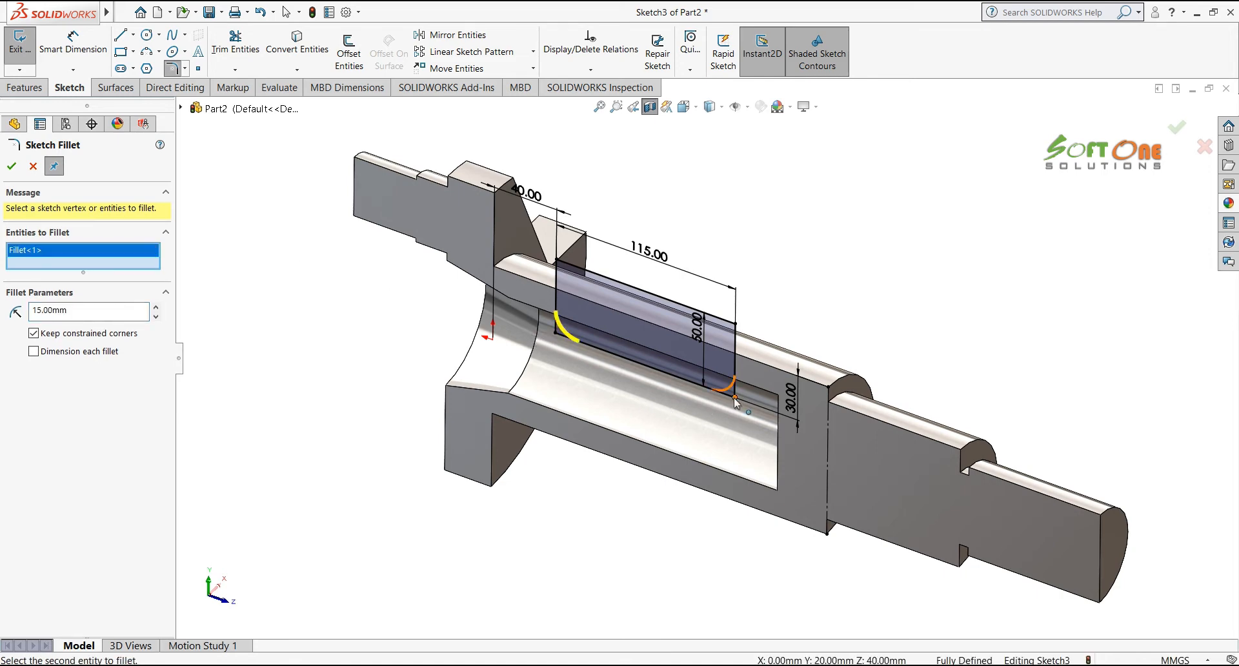
{"action": "left_click", "coordinate": [734, 395]}
{"action": "left_click", "coordinate": [13, 166]}
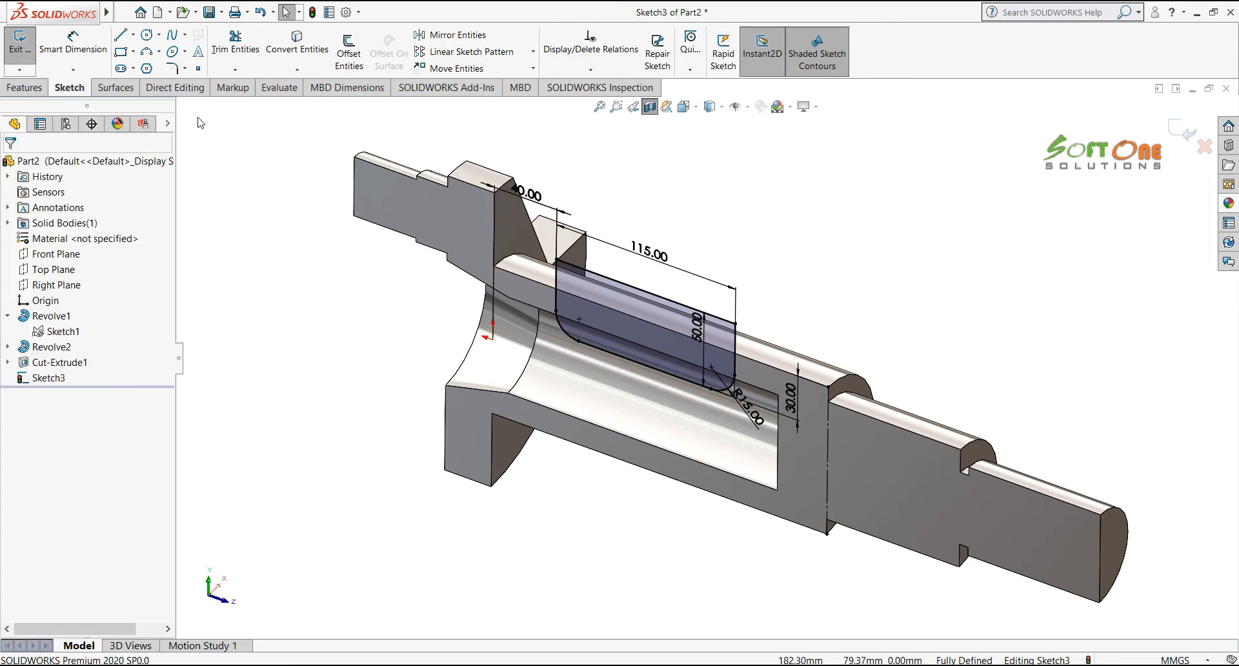
Extrude-cut the rounded slot profile with Through All - Both, and turn off the section view
{"action": "left_click", "coordinate": [26, 88]}
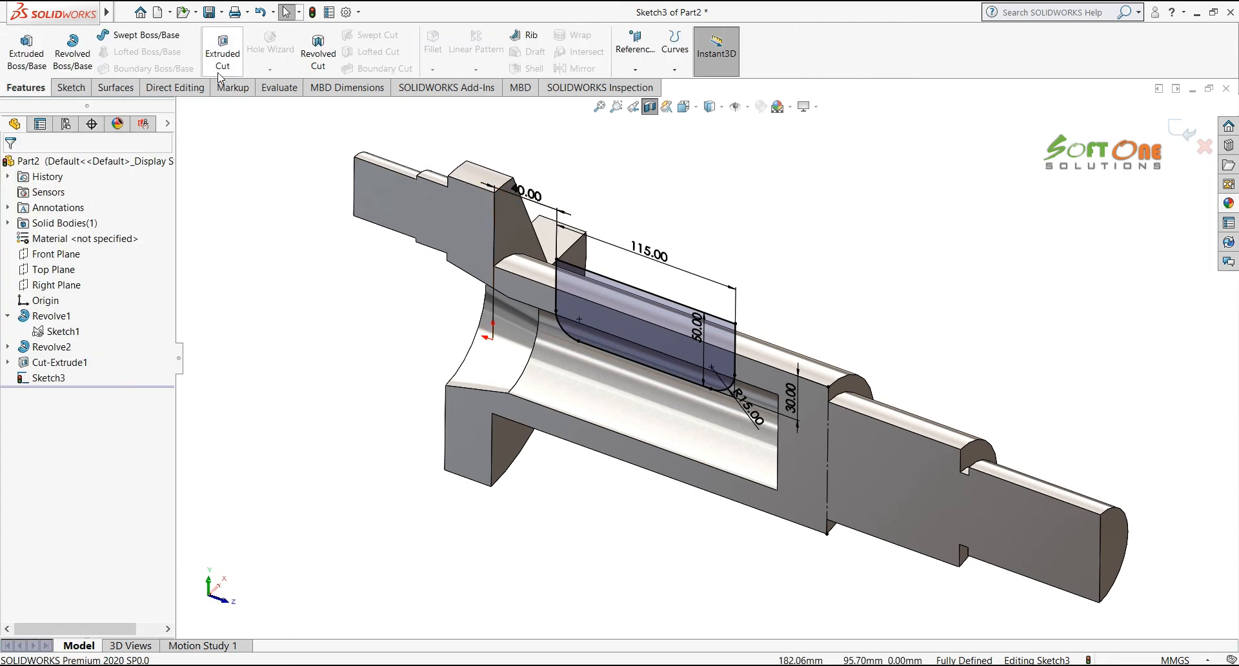
{"action": "left_click", "coordinate": [222, 52]}
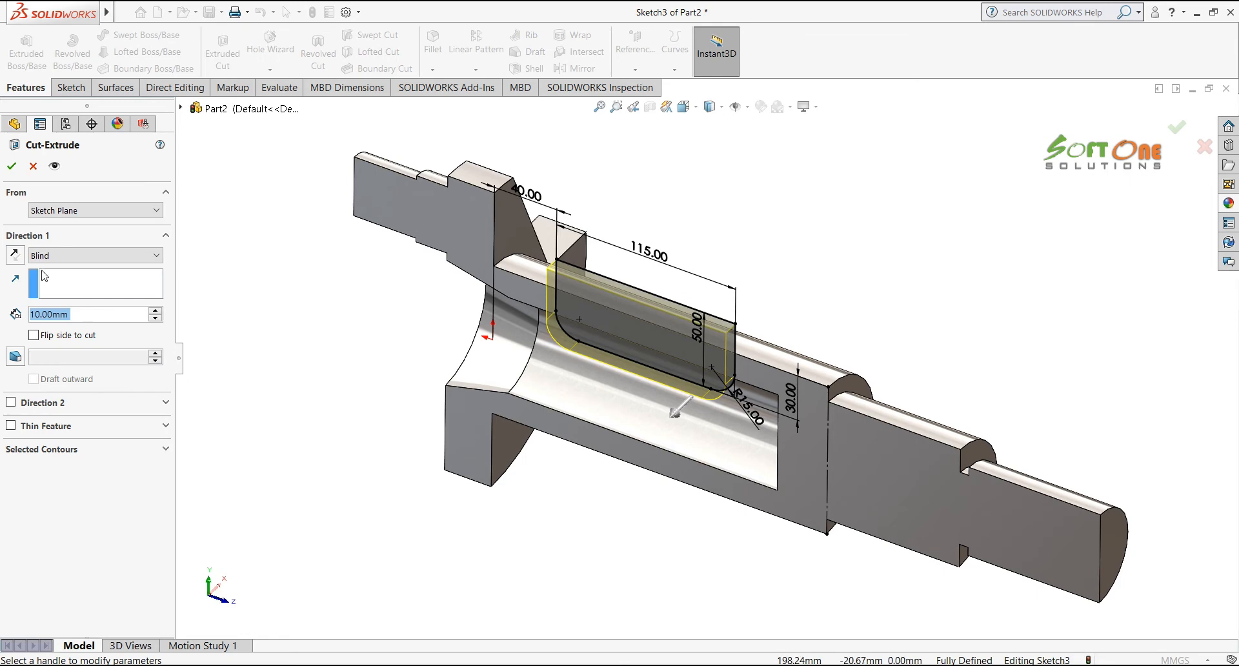
{"action": "left_click", "coordinate": [55, 256]}
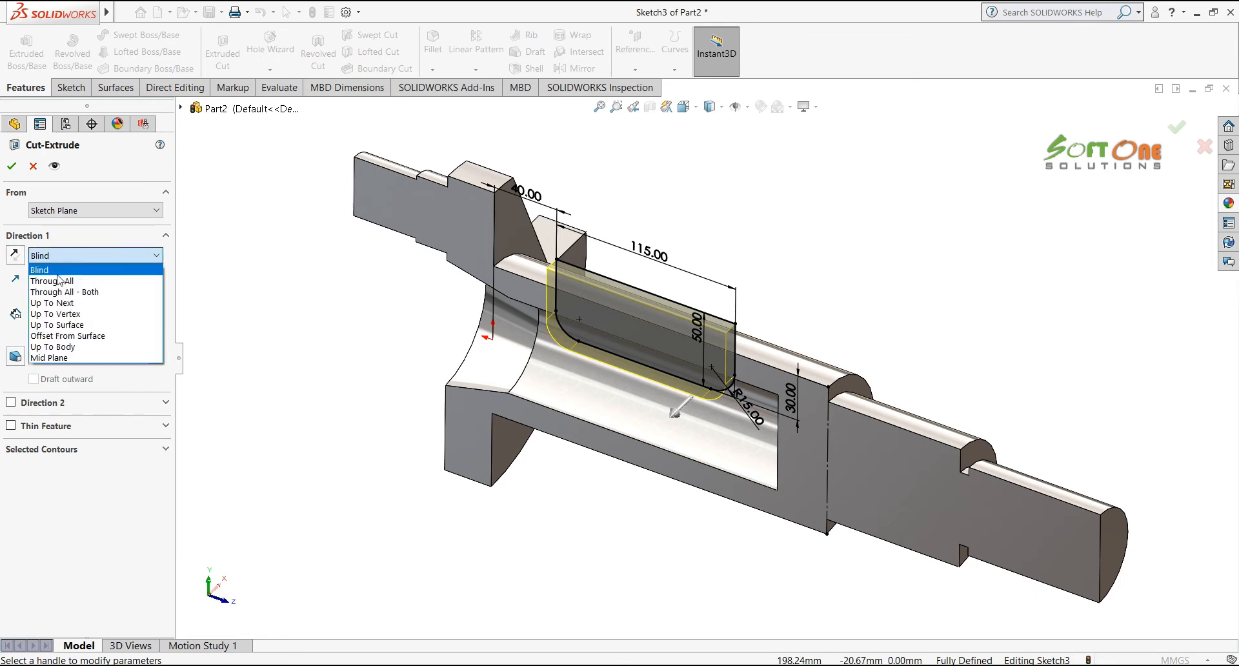
{"action": "left_click", "coordinate": [55, 352]}
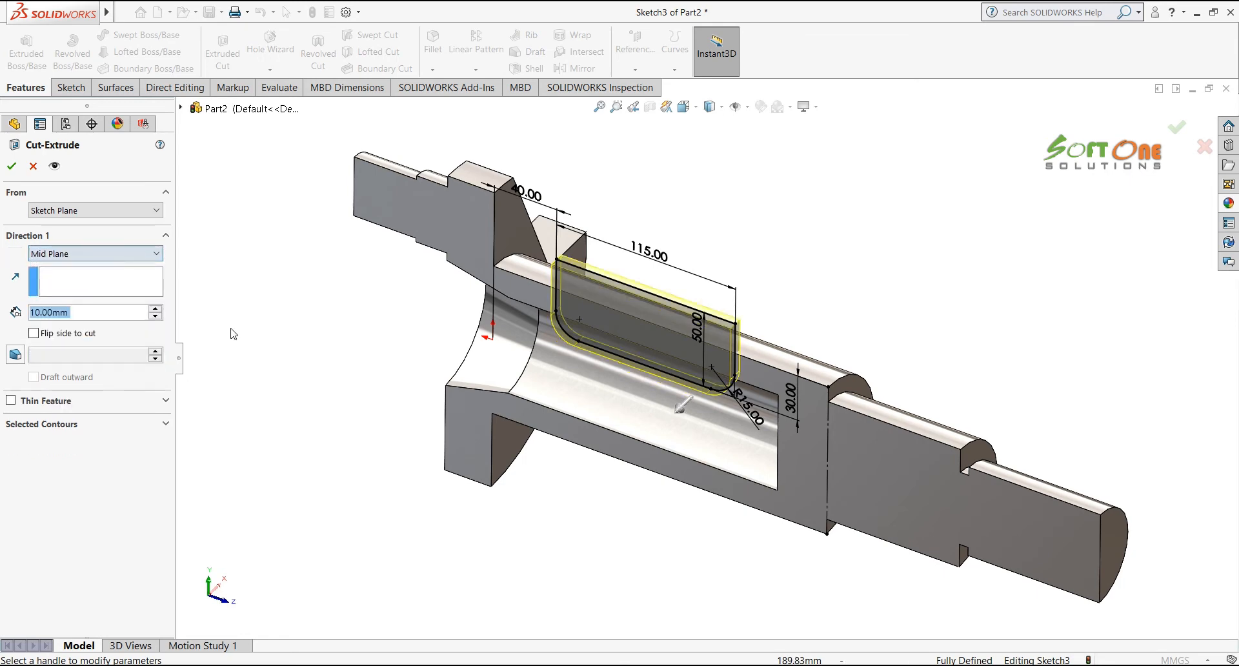
{"action": "left_click", "coordinate": [78, 254]}
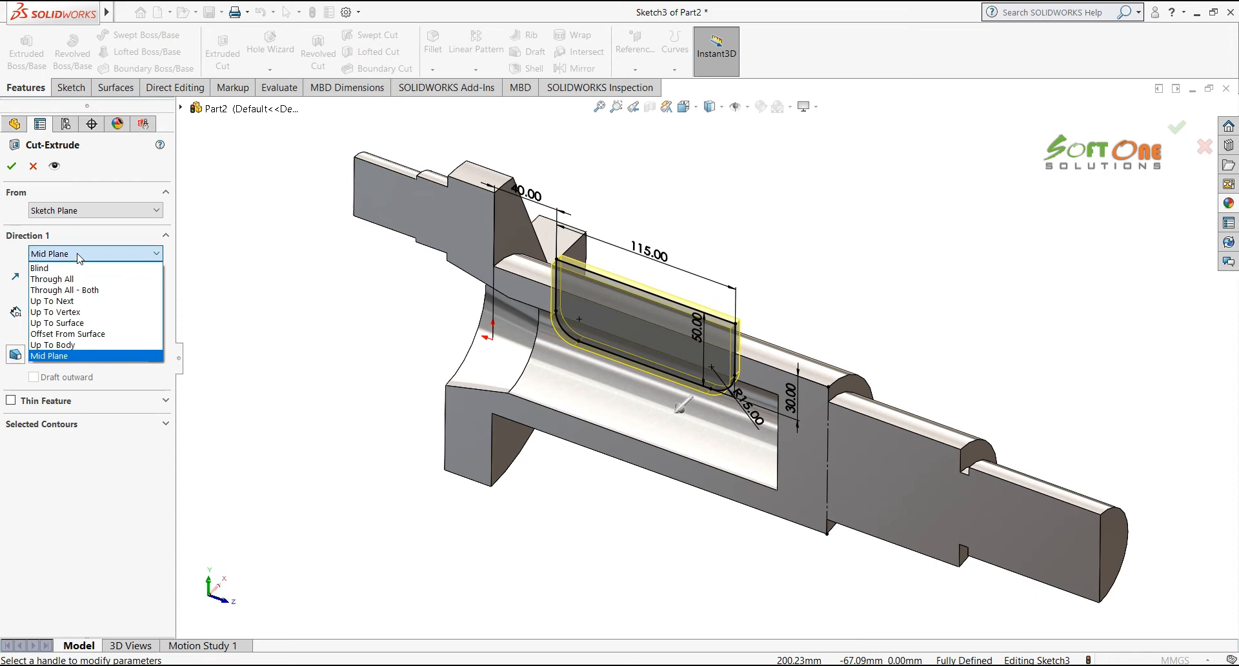
{"action": "left_click", "coordinate": [83, 291]}
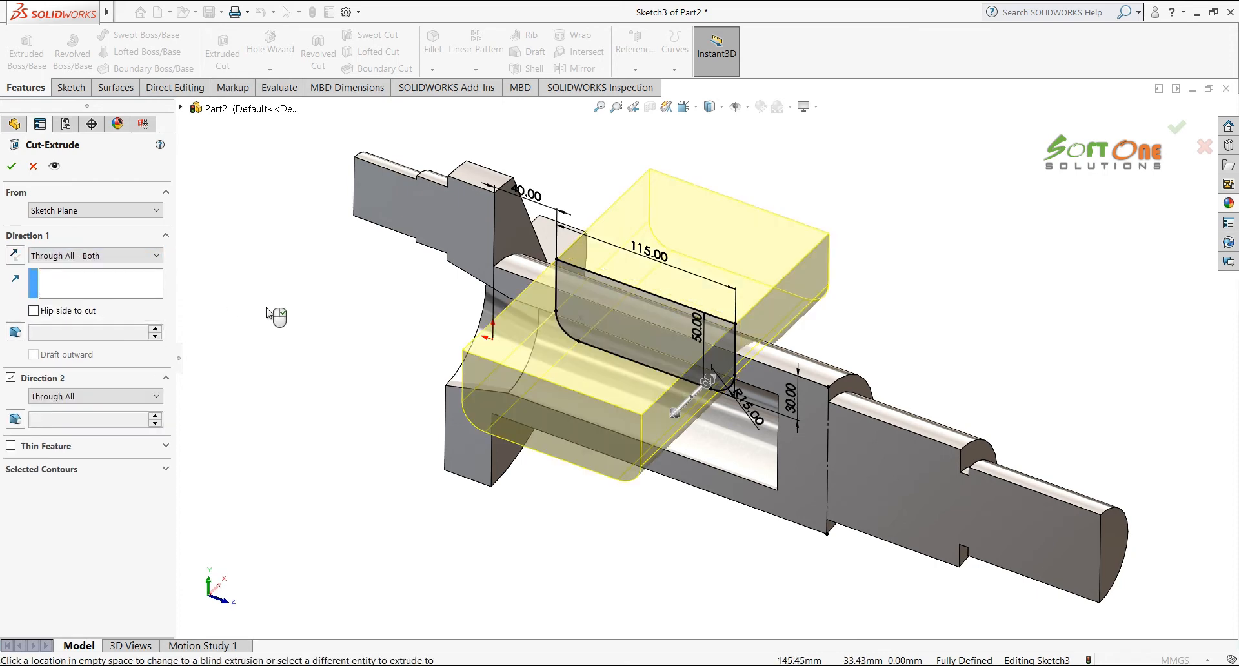
{"action": "left_click", "coordinate": [11, 167]}
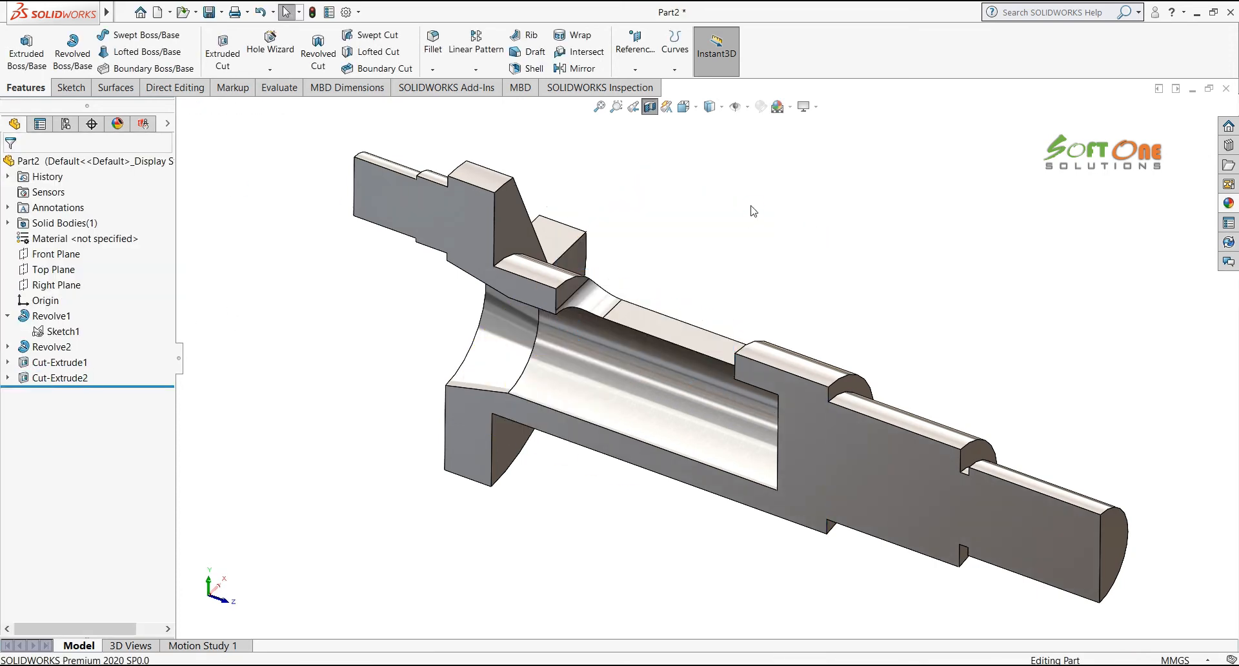
{"action": "left_click", "coordinate": [650, 107]}
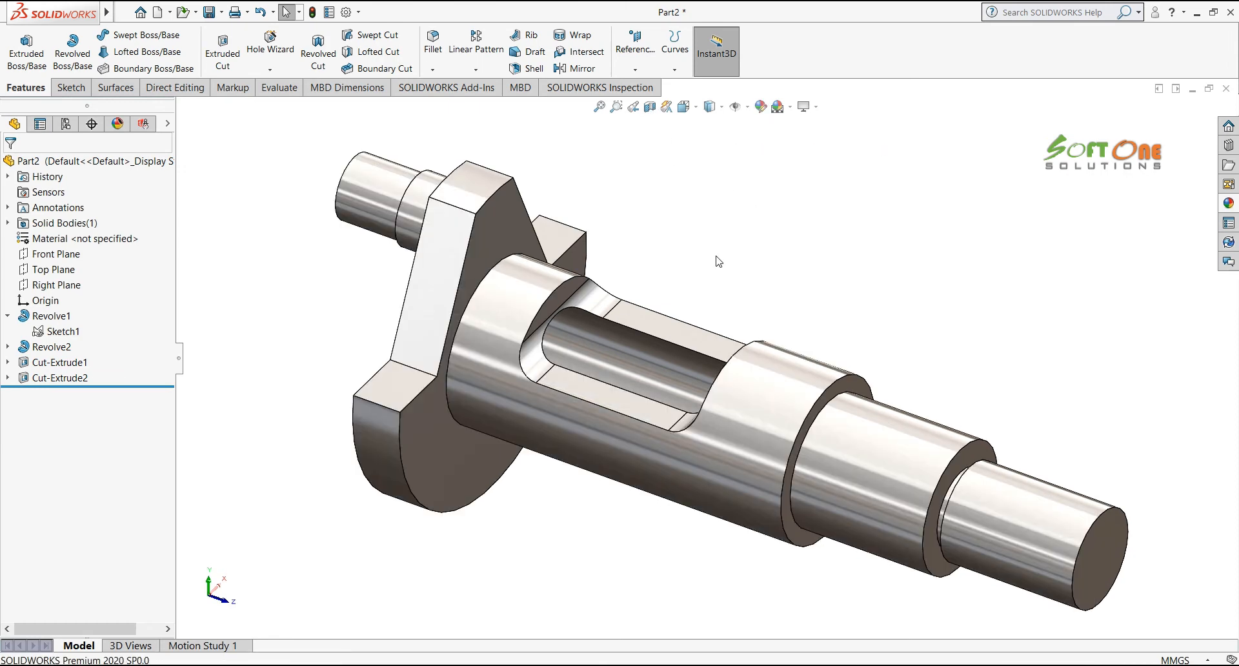
Fillet the circular edge where the hollow shaft meets the flange web with a 3 mm radius
{"action": "middle_click_drag", "start_coordinate": [715, 238], "coordinate": [623, 221]}
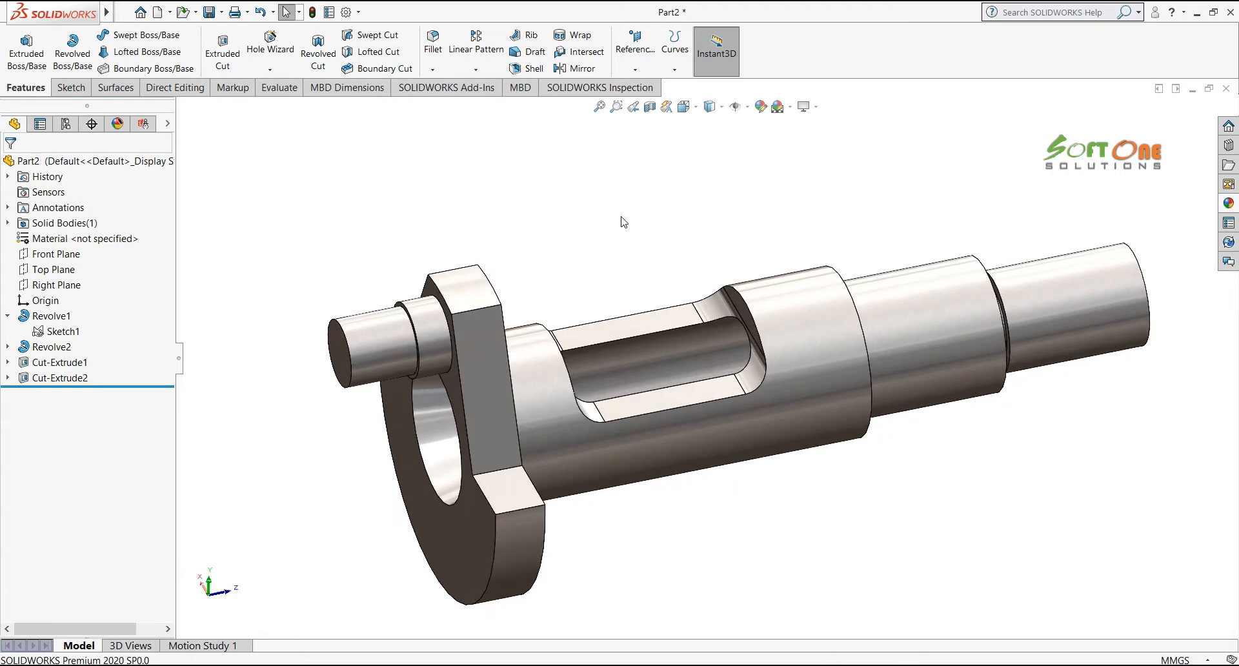
{"action": "left_click", "coordinate": [433, 69]}
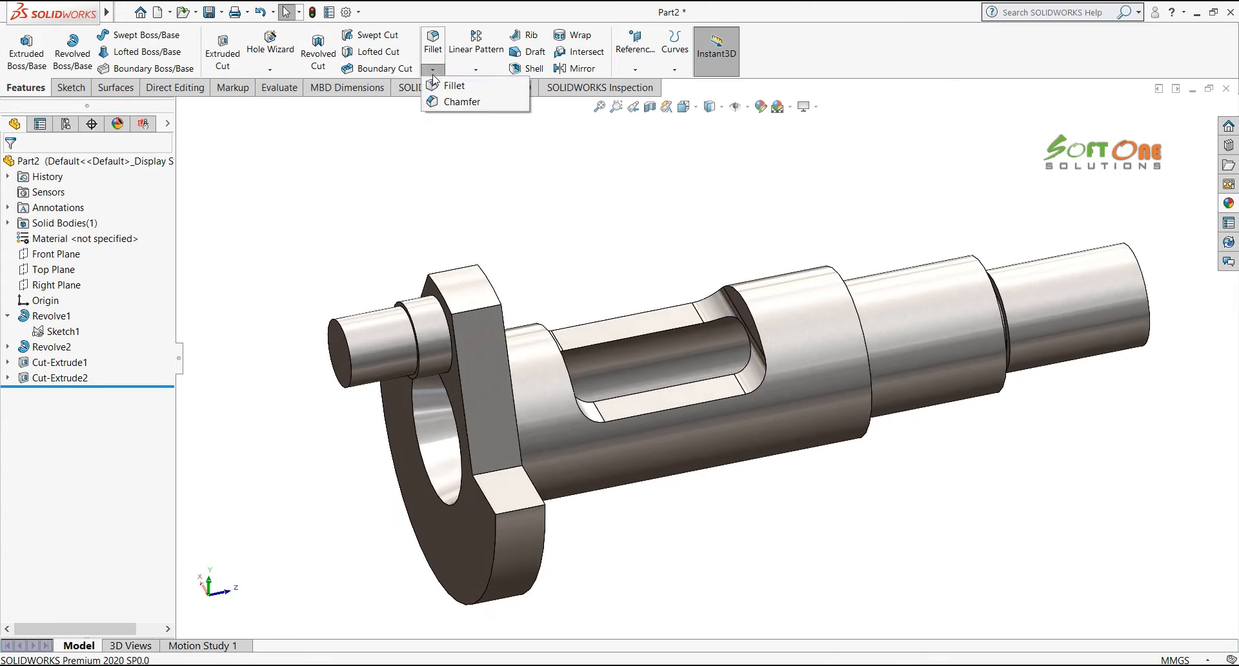
{"action": "left_click", "coordinate": [444, 91]}
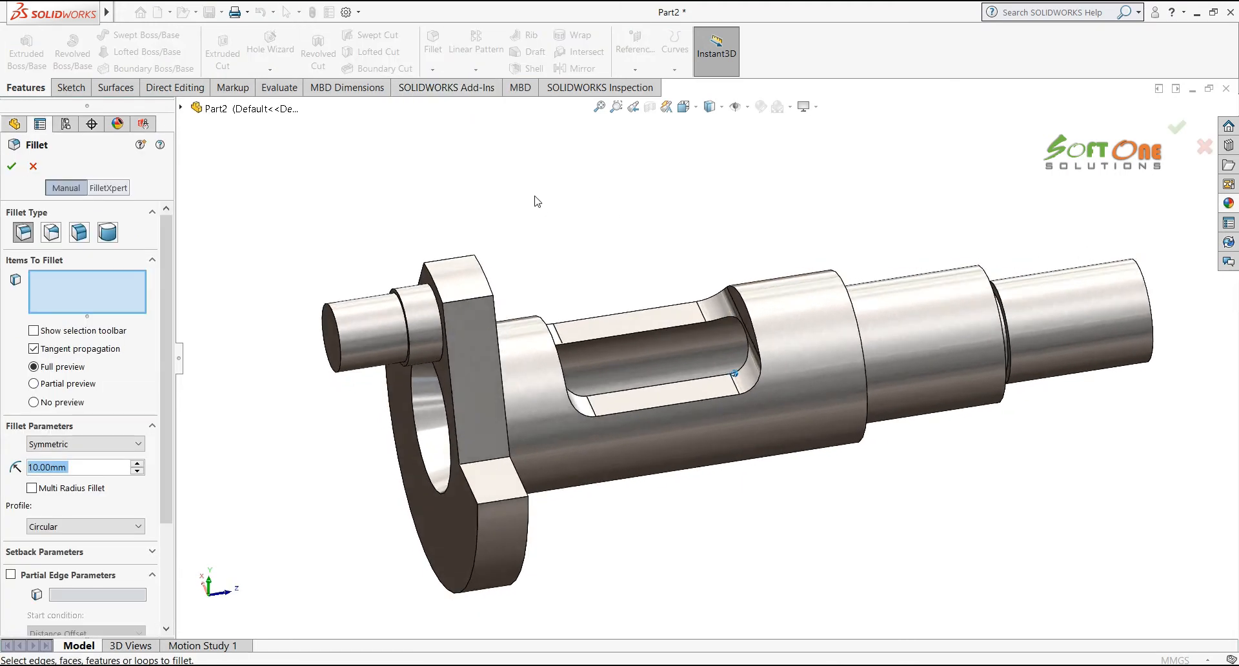
{"action": "middle_click_drag", "start_coordinate": [533, 200], "coordinate": [602, 235]}
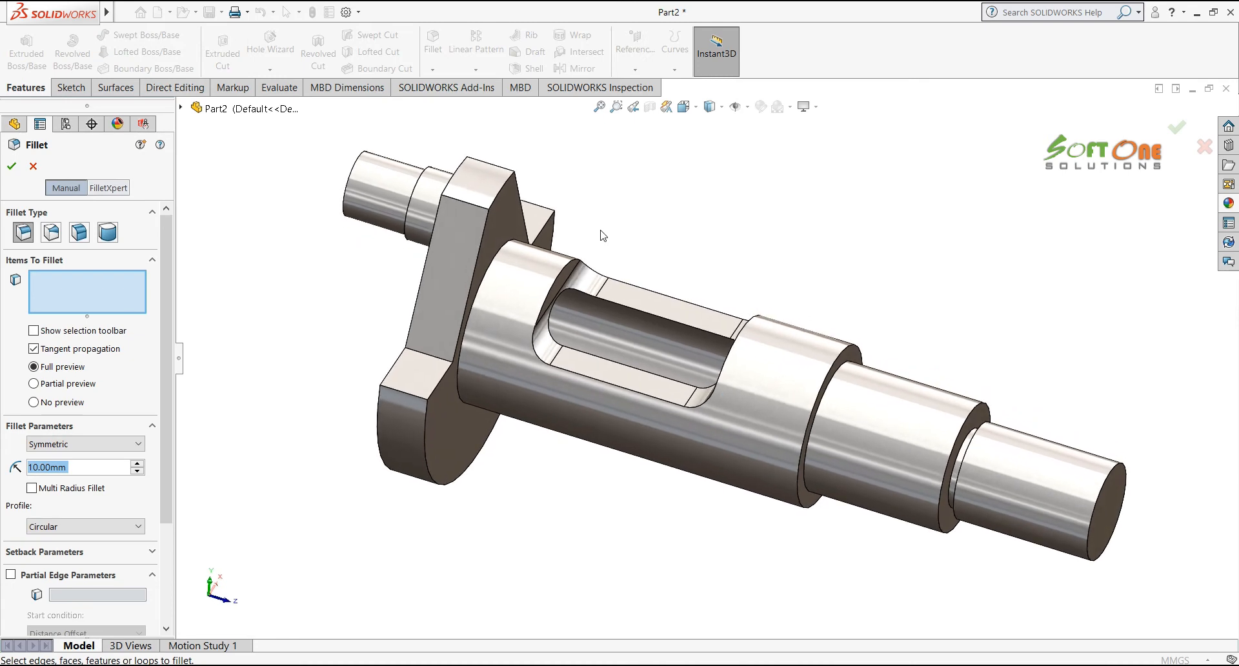
{"action": "type", "text": "3"}
{"action": "left_click", "coordinate": [515, 244]}
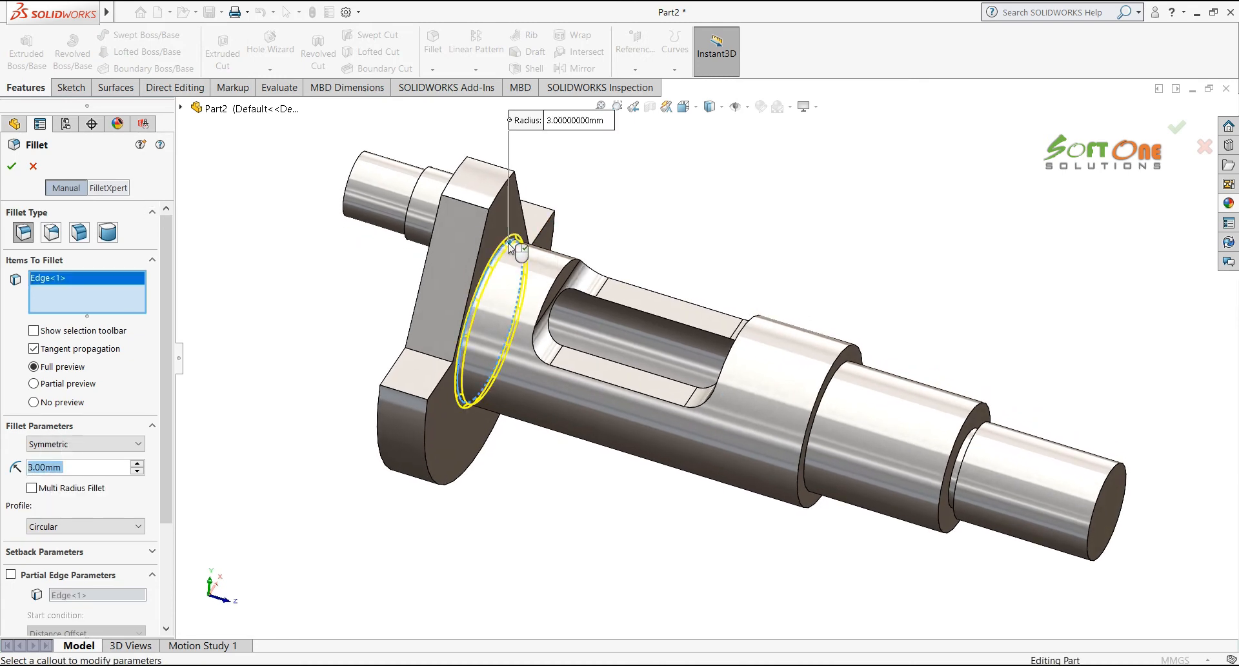
{"action": "left_click", "coordinate": [18, 171]}
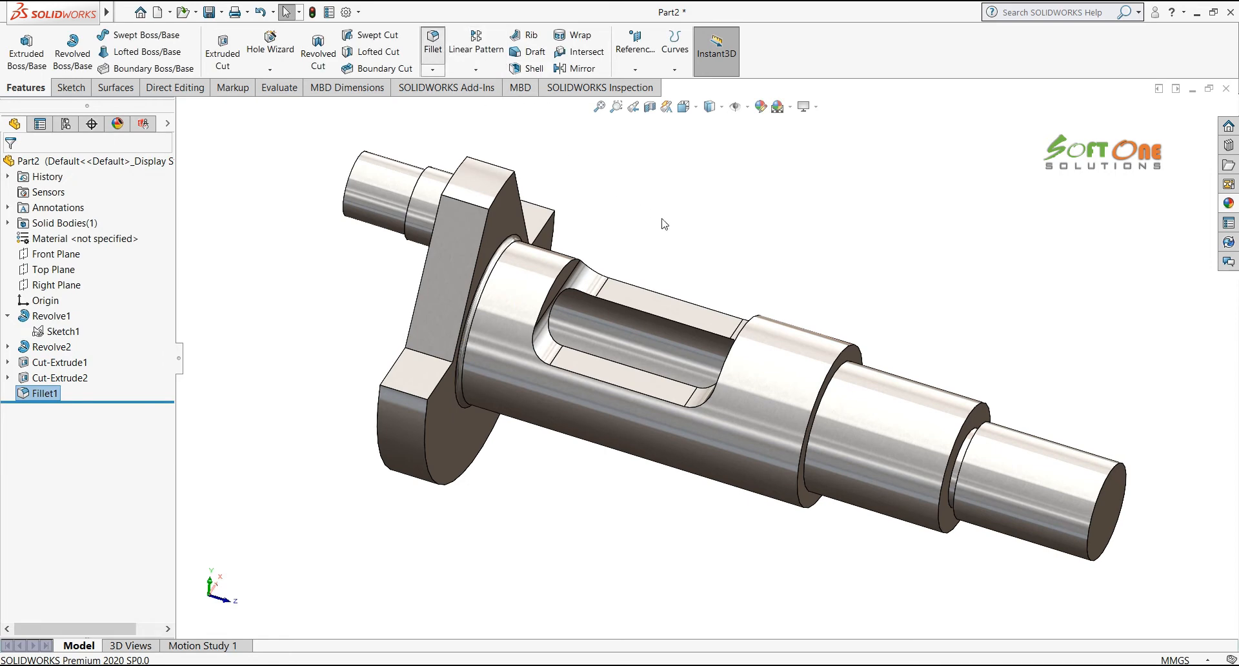
Add a 2 mm fillet at the shoulder between the largest shaft section and the next smaller one
{"action": "key", "text": "Return"}
{"action": "type", "text": "2"}
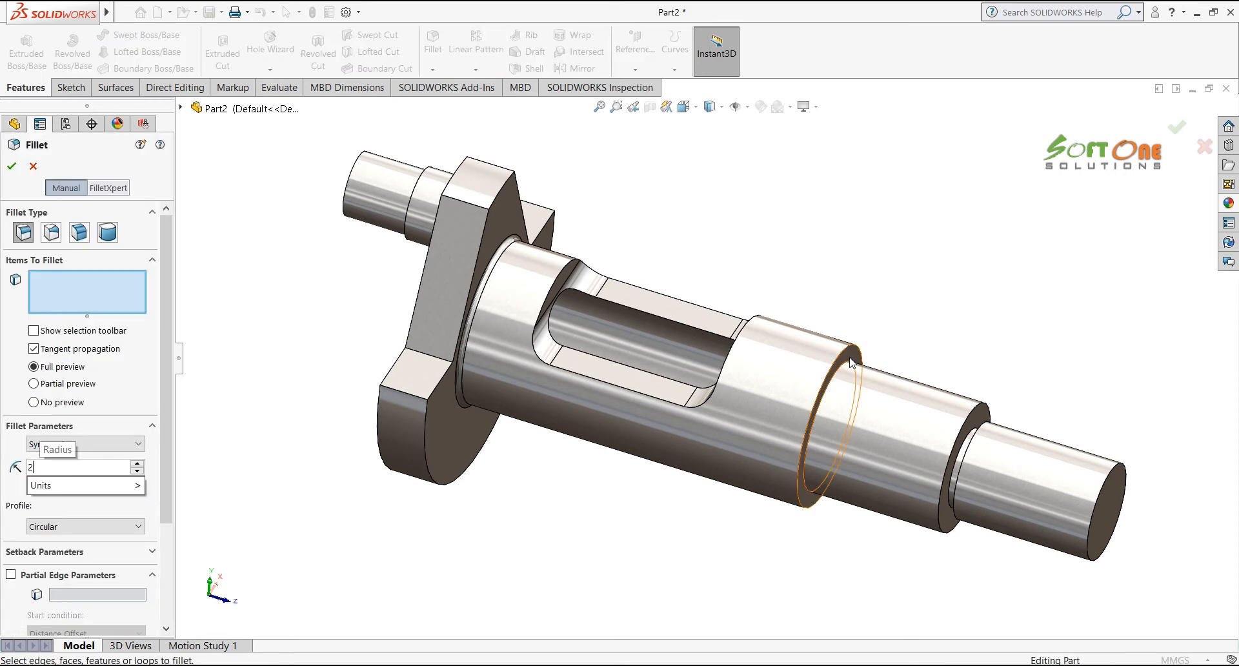
{"action": "left_click", "coordinate": [849, 362]}
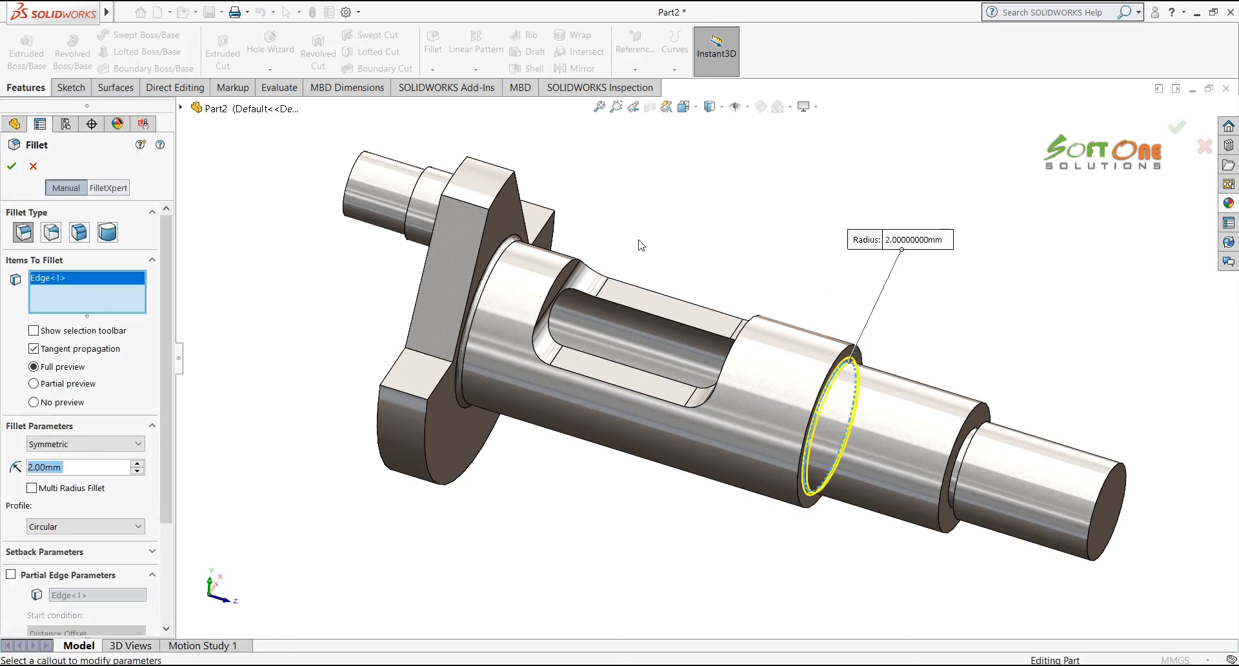
{"action": "left_click", "coordinate": [18, 170]}
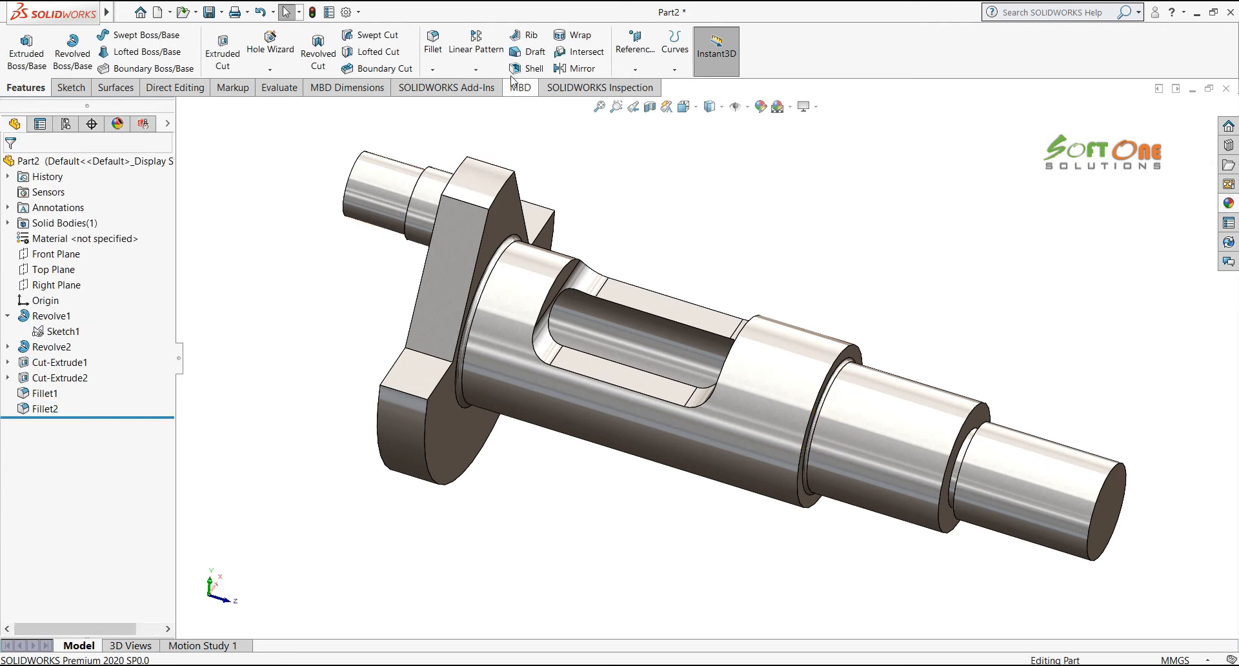
Chamfer the free end edge of the small offset crankpin 2 mm at 45 degrees
{"action": "left_click", "coordinate": [433, 69]}
{"action": "left_click", "coordinate": [455, 104]}
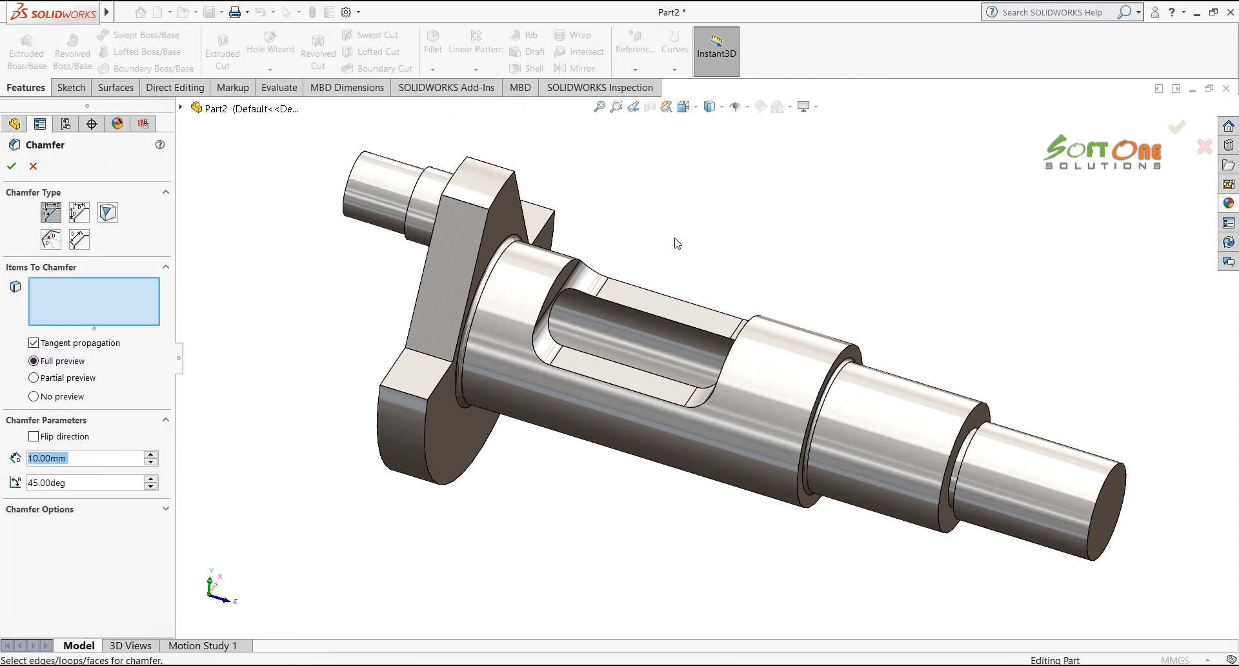
{"action": "type", "text": "2"}
{"action": "left_click", "coordinate": [352, 179]}
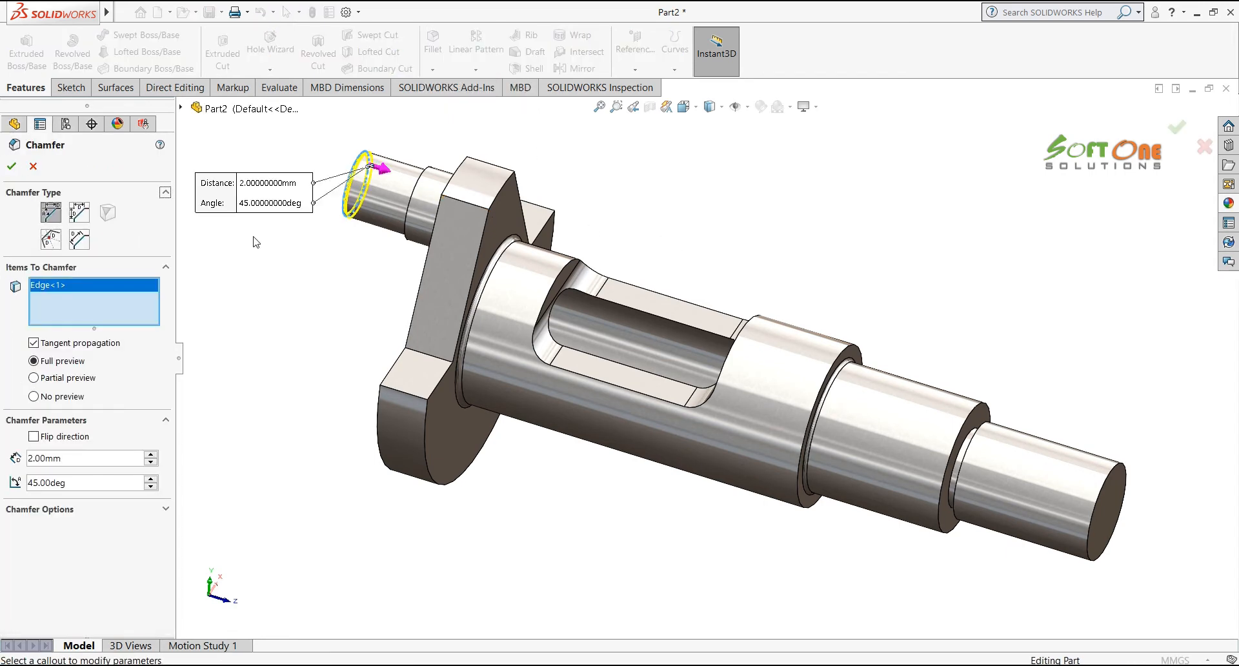
{"action": "left_click", "coordinate": [12, 167]}
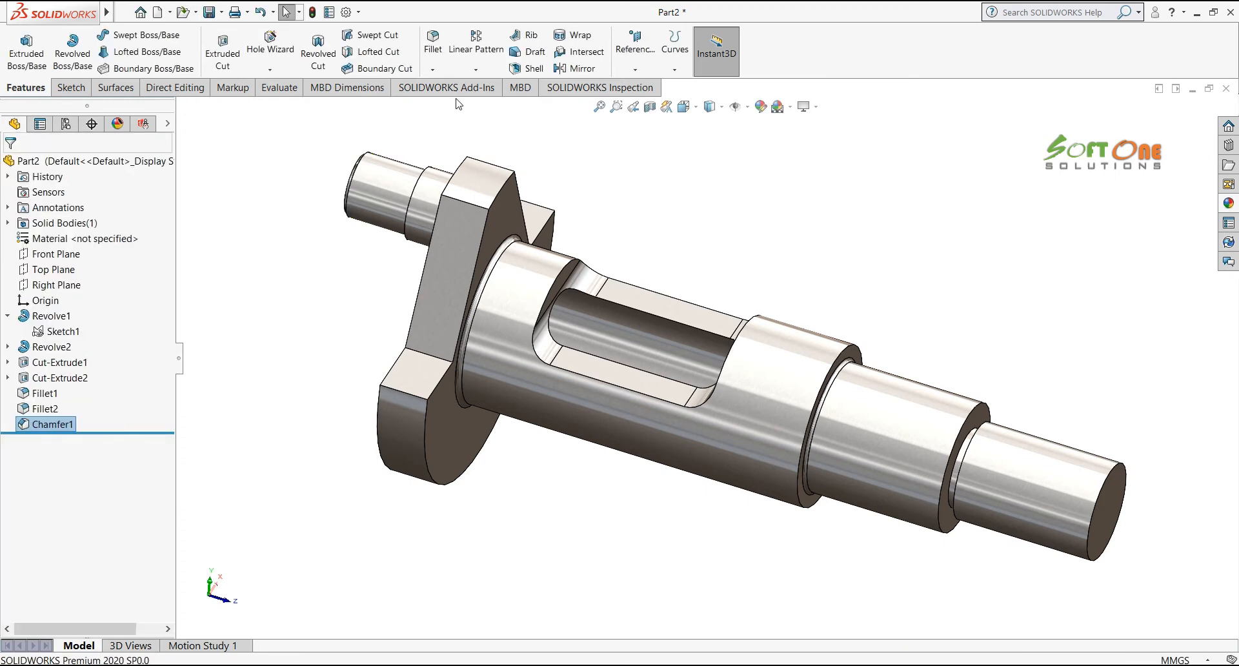
Chamfer the free end edge of the main shaft's thinnest section 5 mm at 45 degrees
{"action": "left_click", "coordinate": [432, 69]}
{"action": "left_click", "coordinate": [452, 101]}
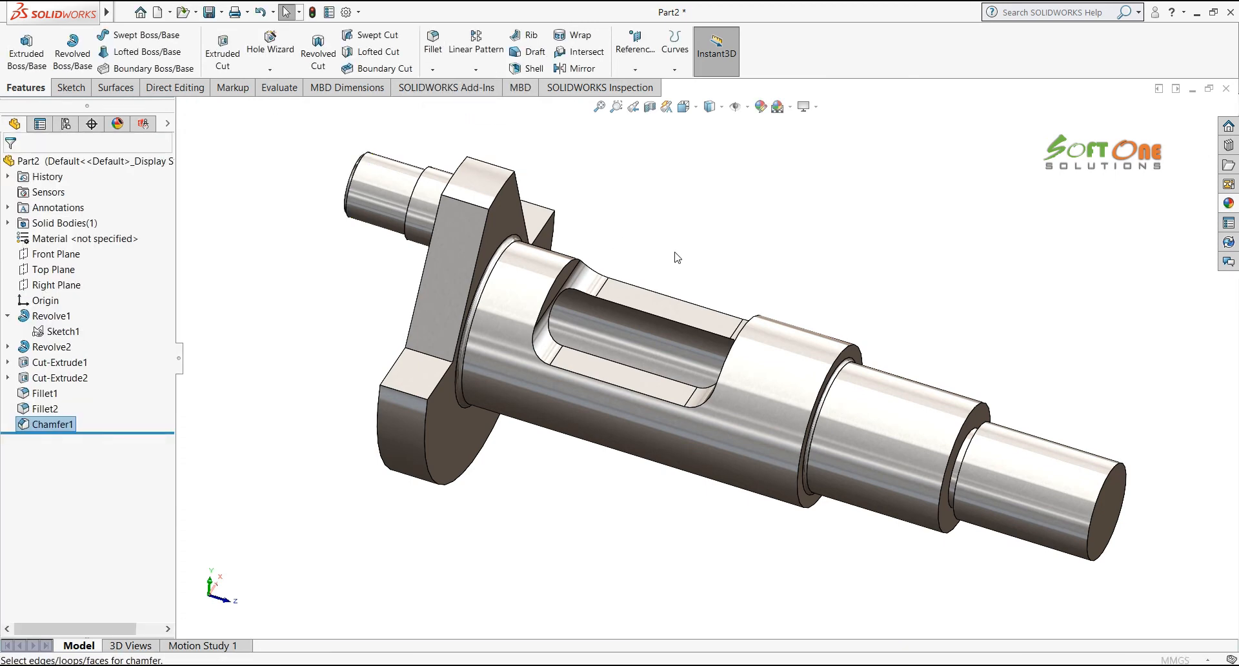
{"action": "type", "text": "5"}
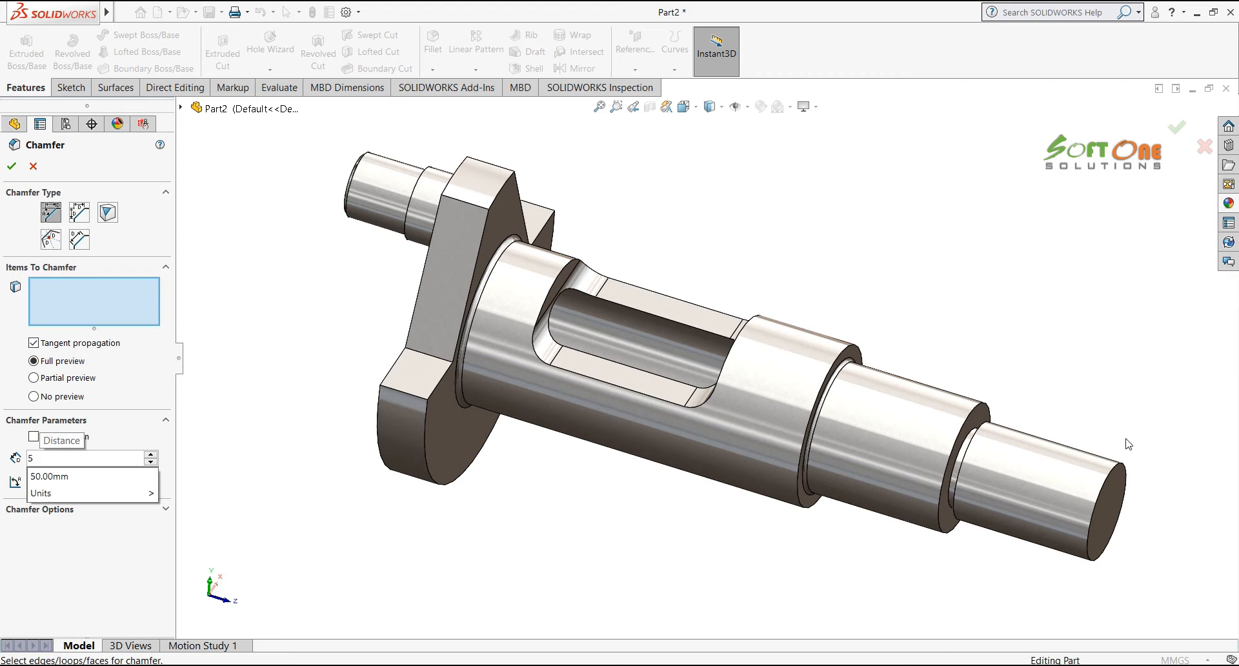
{"action": "left_click", "coordinate": [1123, 469]}
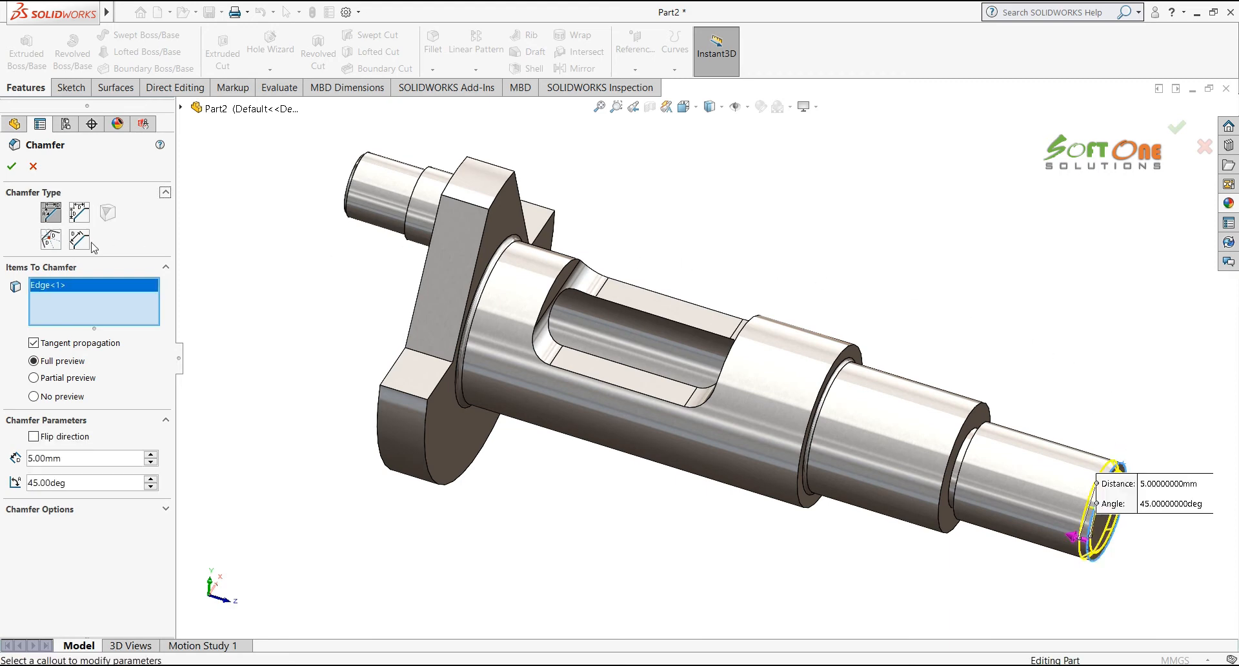
{"action": "left_click", "coordinate": [13, 166]}
{"action": "right_click", "coordinate": [618, 199]}
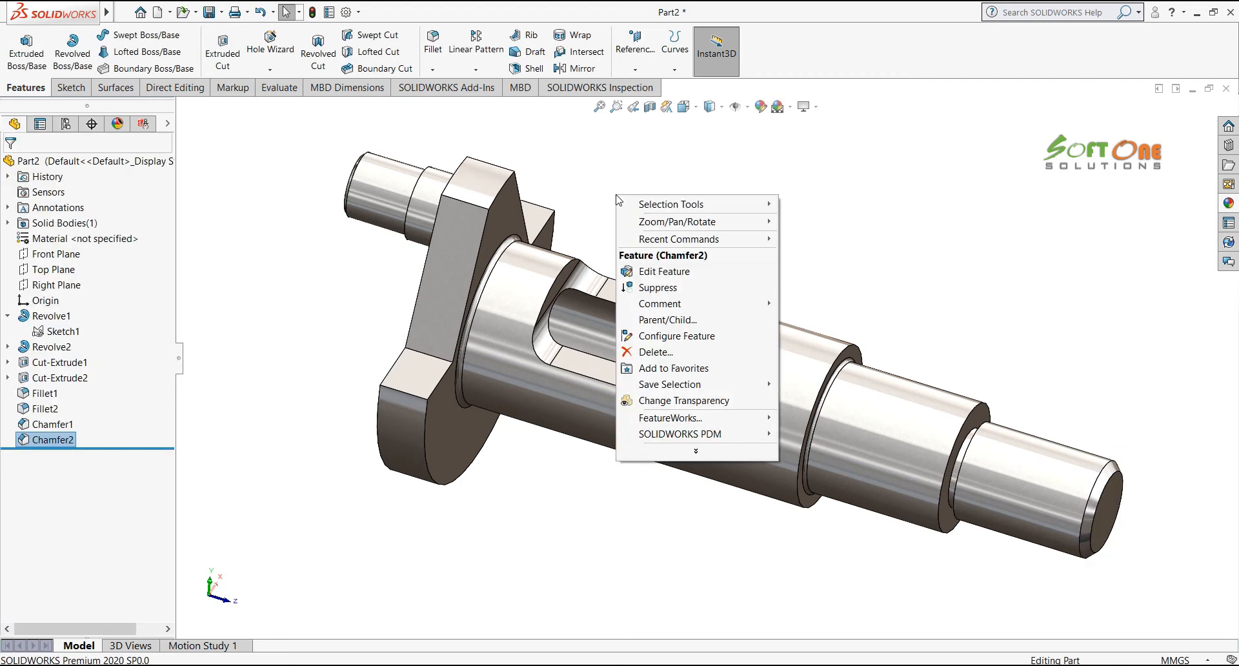
{"action": "left_click", "coordinate": [602, 184]}
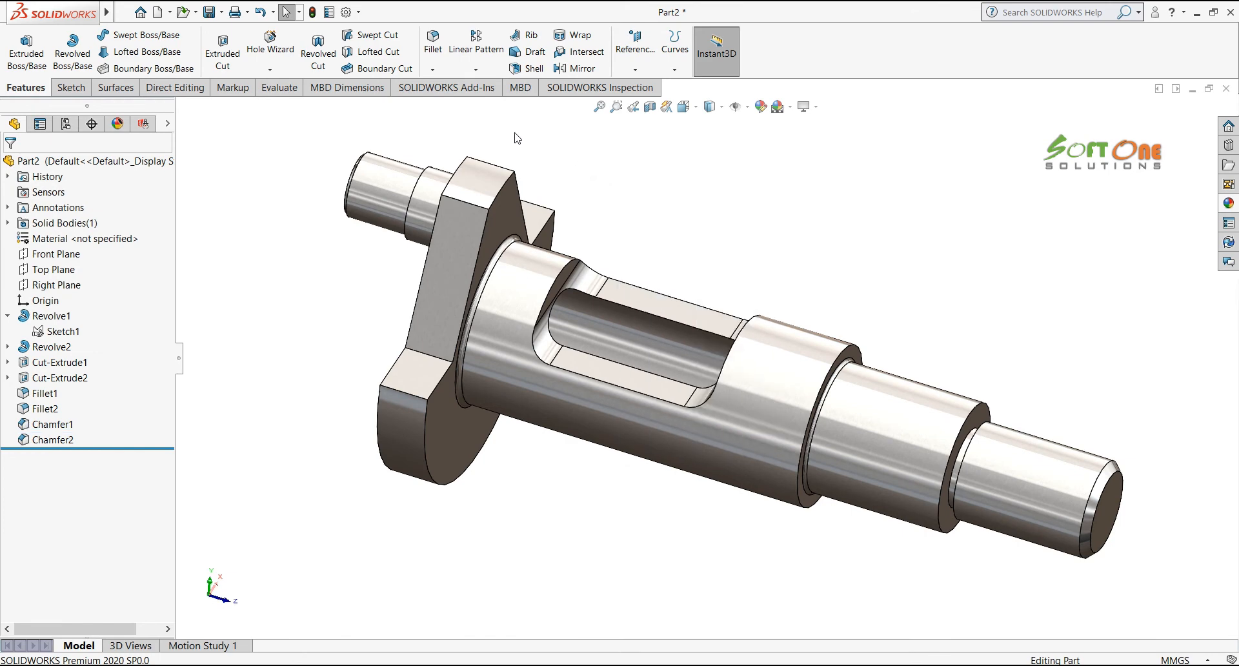
Chamfer the flange web's curved outer edge on the crankpin side 10 mm at 45 degrees
{"action": "left_click", "coordinate": [432, 69]}
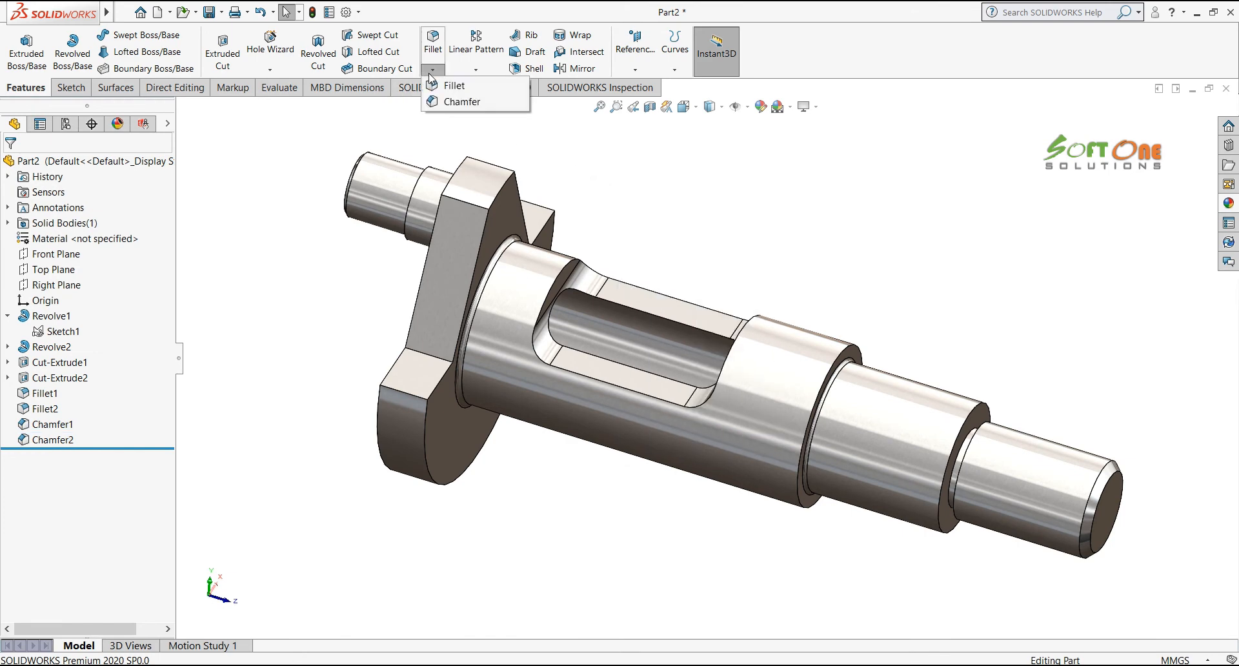
{"action": "left_click", "coordinate": [459, 101]}
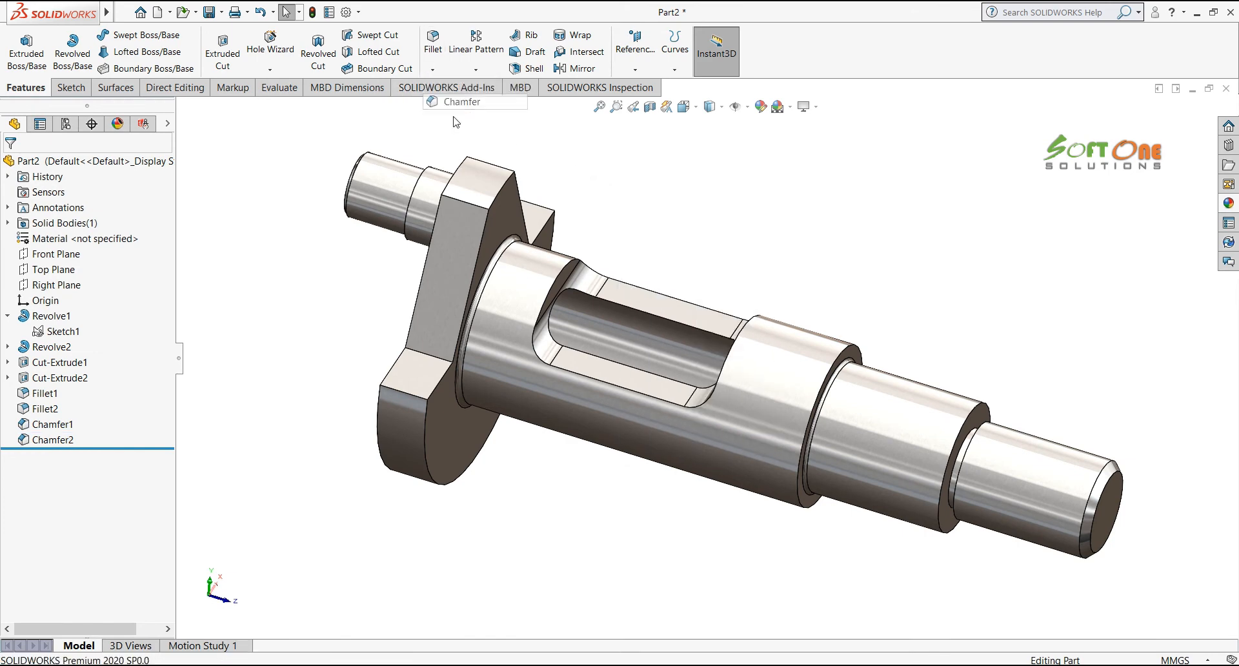
{"action": "type", "text": "10"}
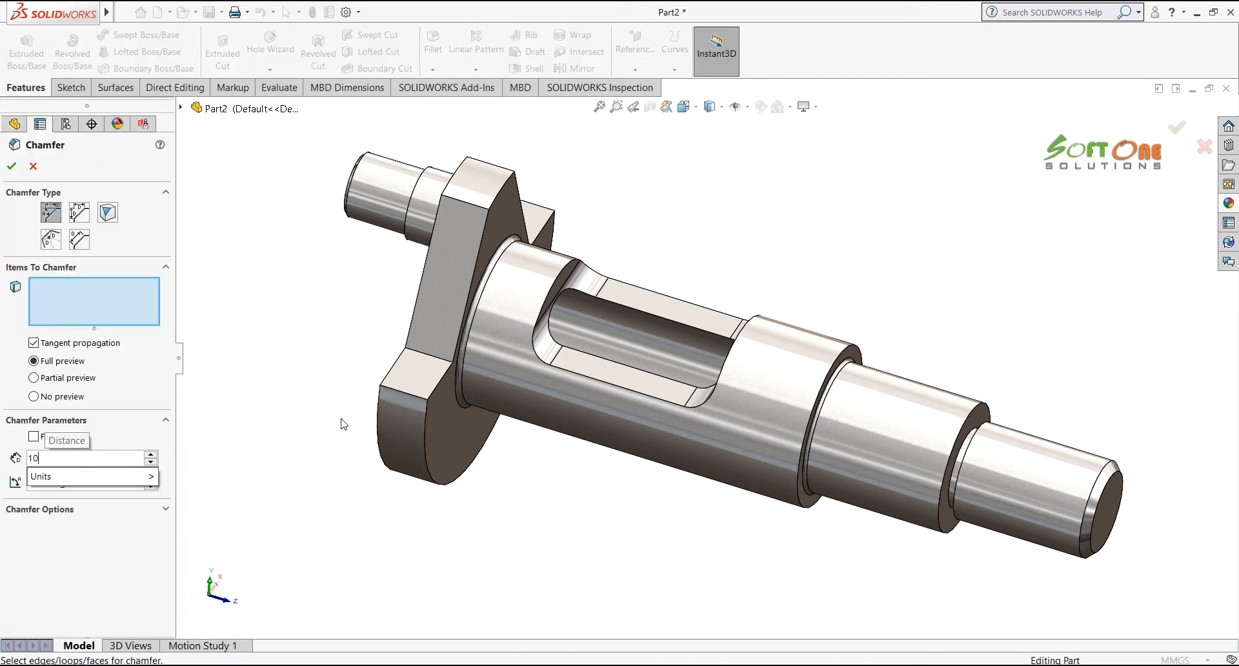
{"action": "left_click", "coordinate": [378, 427]}
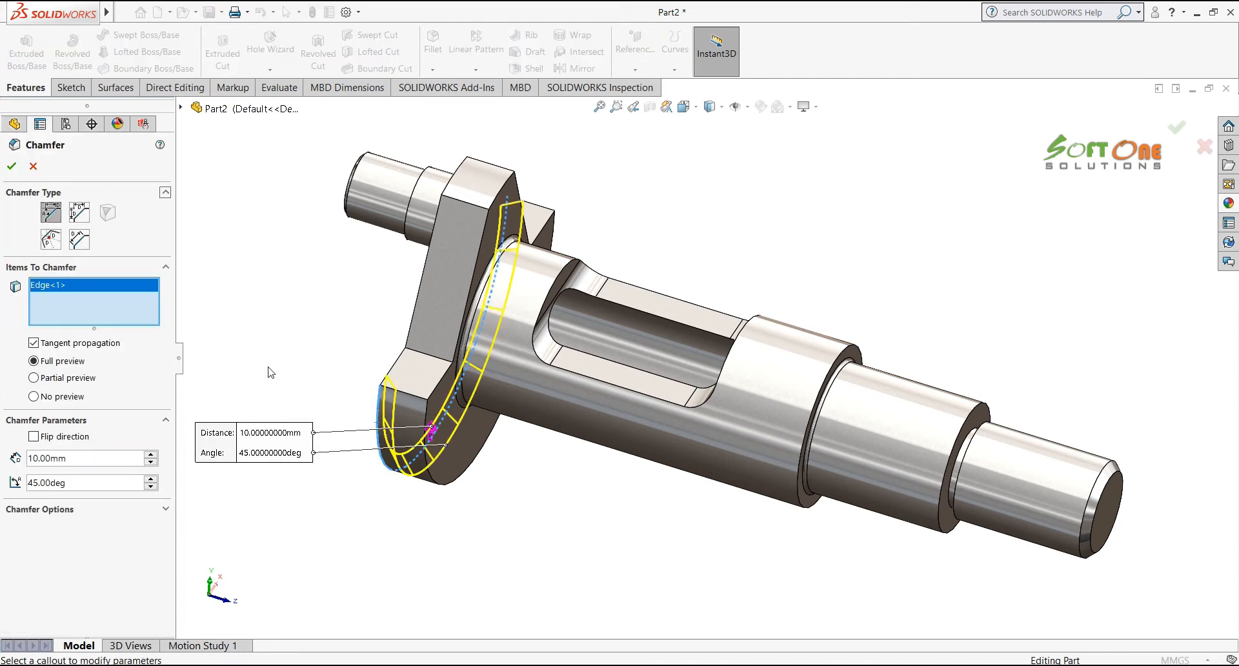
{"action": "left_click", "coordinate": [11, 166]}
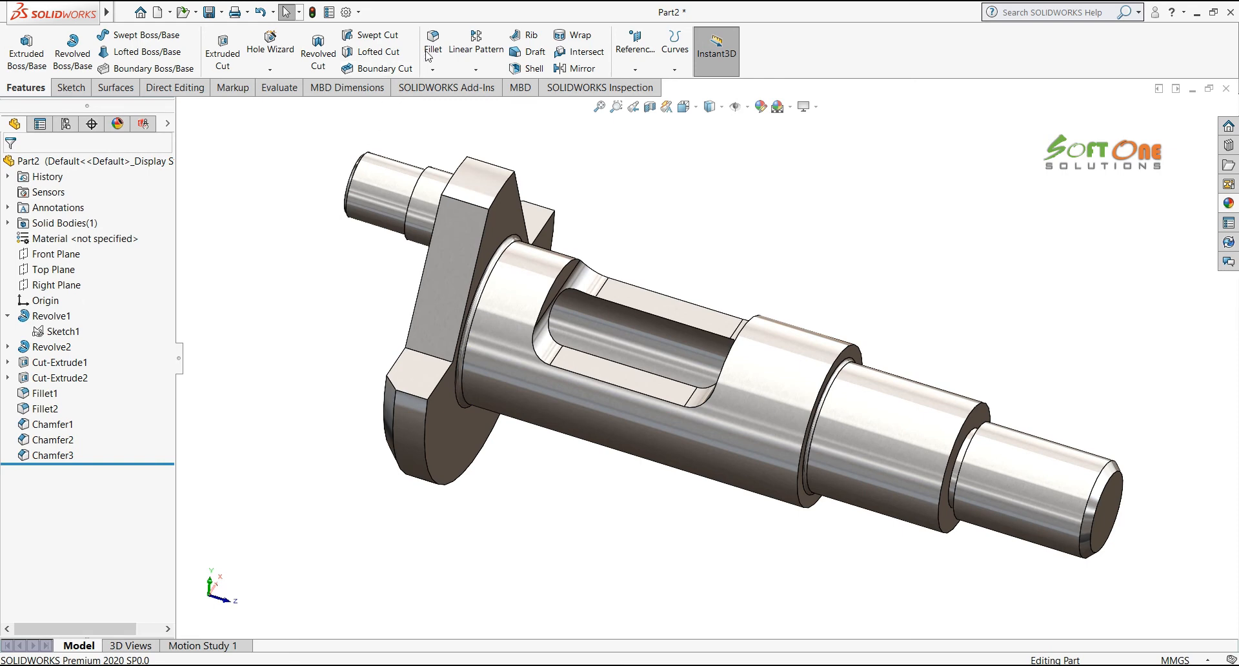
Fillet the flange web's four outer corner edges, two at the crankpin end and one on each side lobe, with a 10 mm radius
{"action": "left_click", "coordinate": [429, 50]}
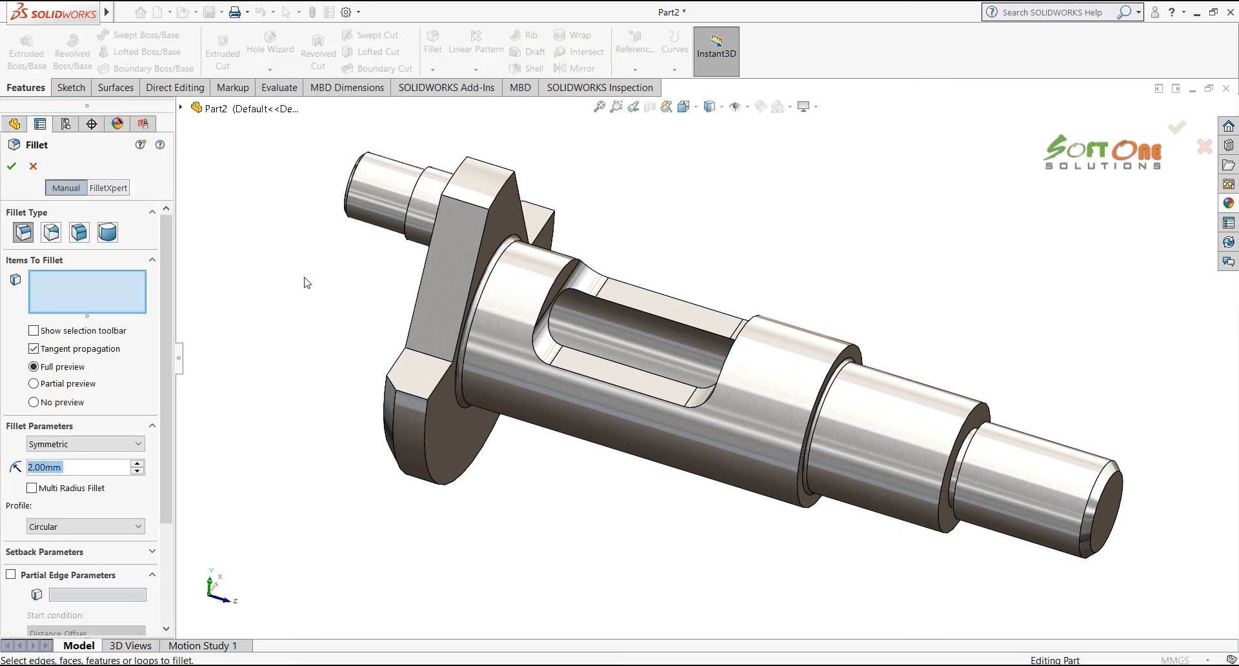
{"action": "type", "text": "10"}
{"action": "key", "text": "Return"}
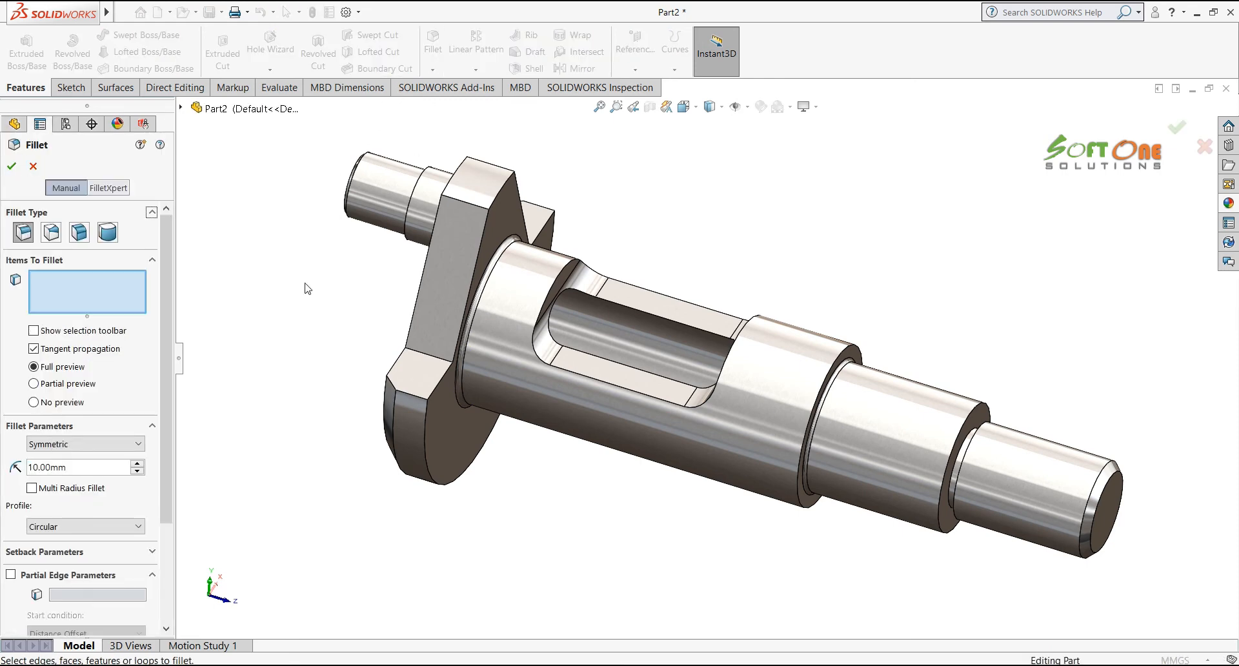
{"action": "left_click", "coordinate": [416, 399]}
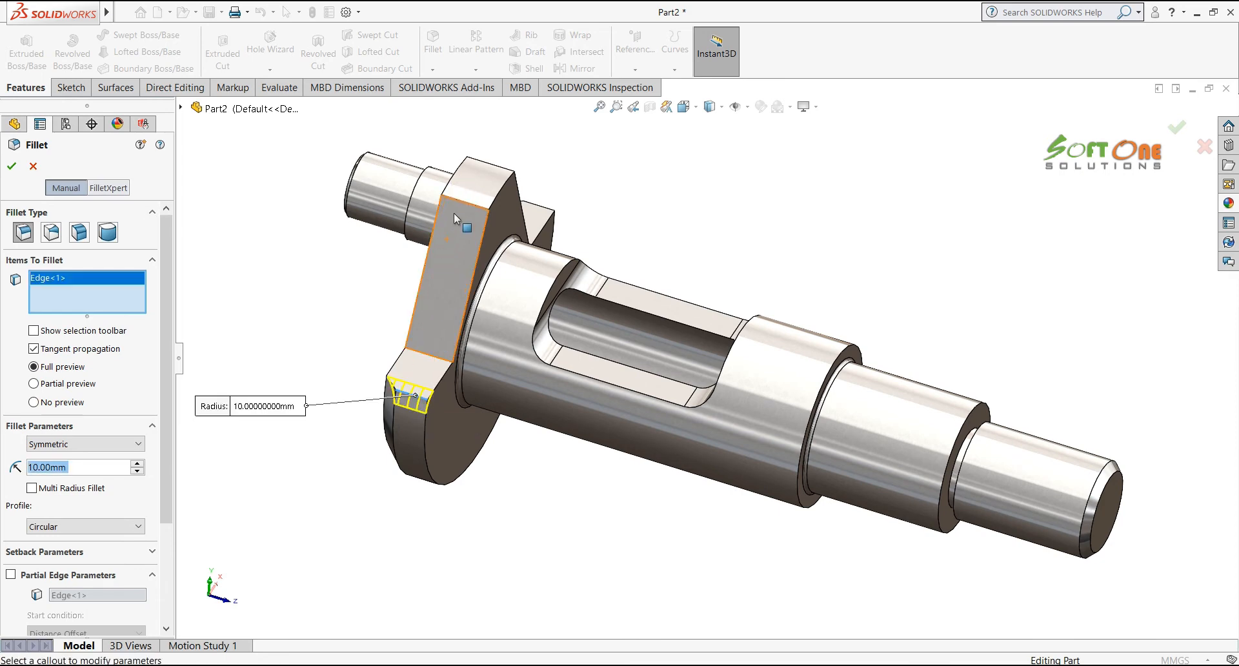
{"action": "left_click", "coordinate": [493, 184]}
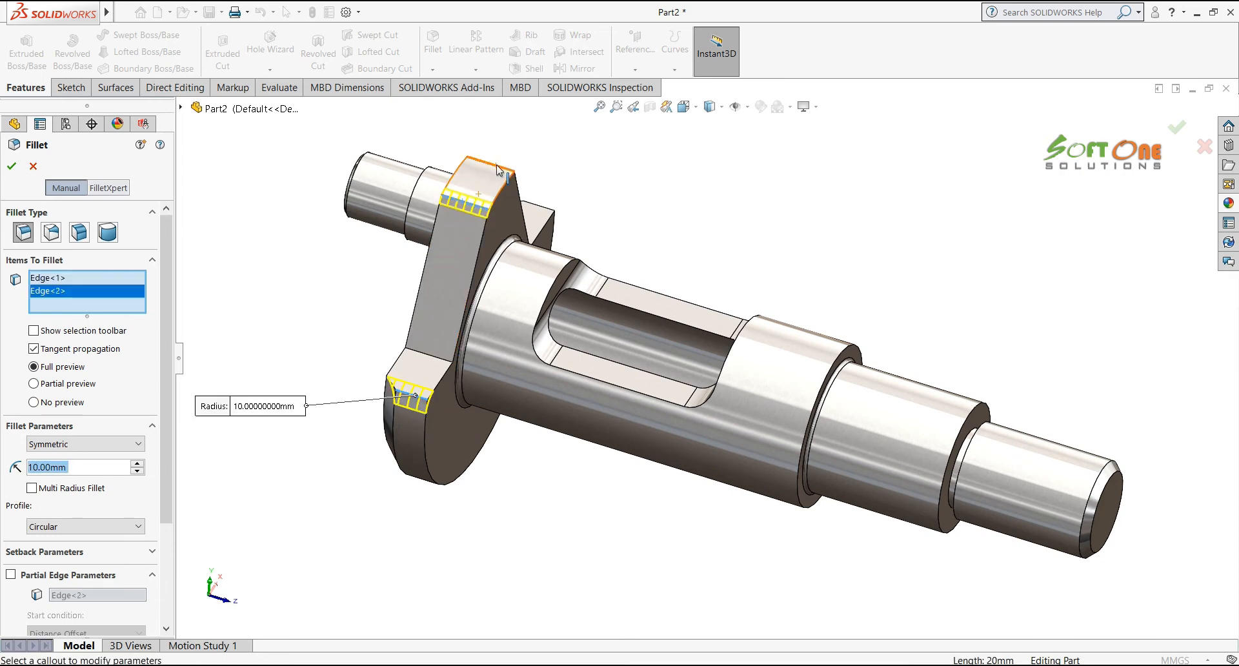
{"action": "left_click", "coordinate": [501, 172]}
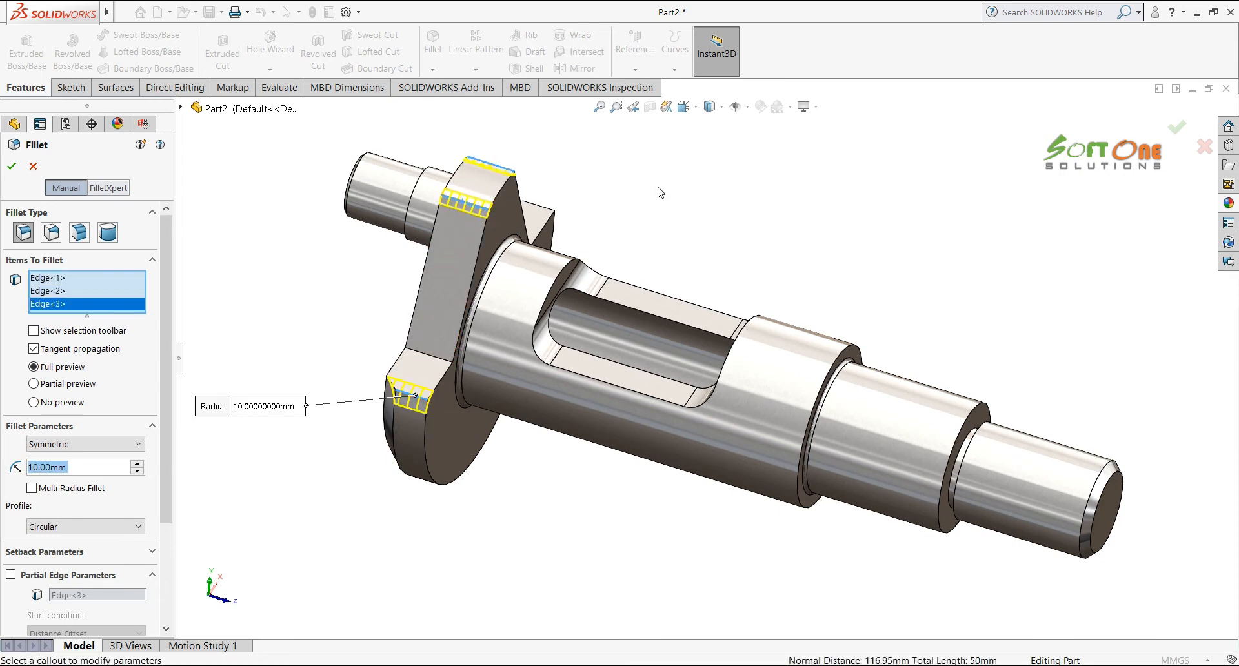
{"action": "middle_click_drag", "start_coordinate": [631, 198], "coordinate": [569, 198]}
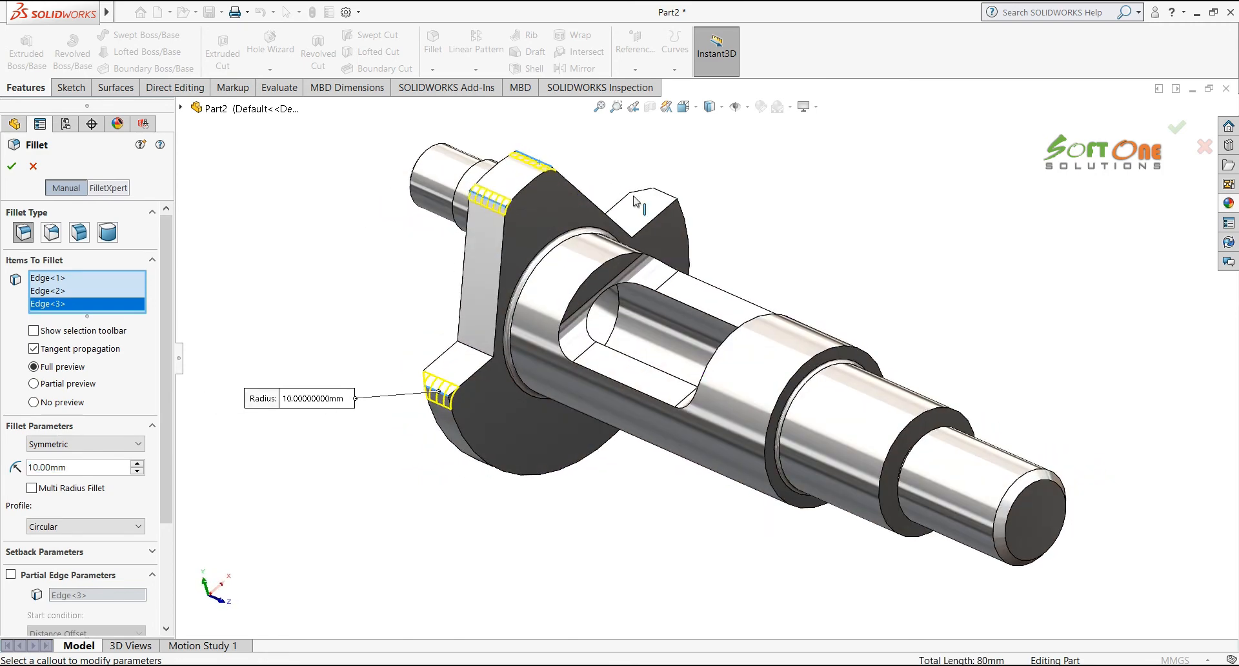
{"action": "left_click", "coordinate": [668, 196]}
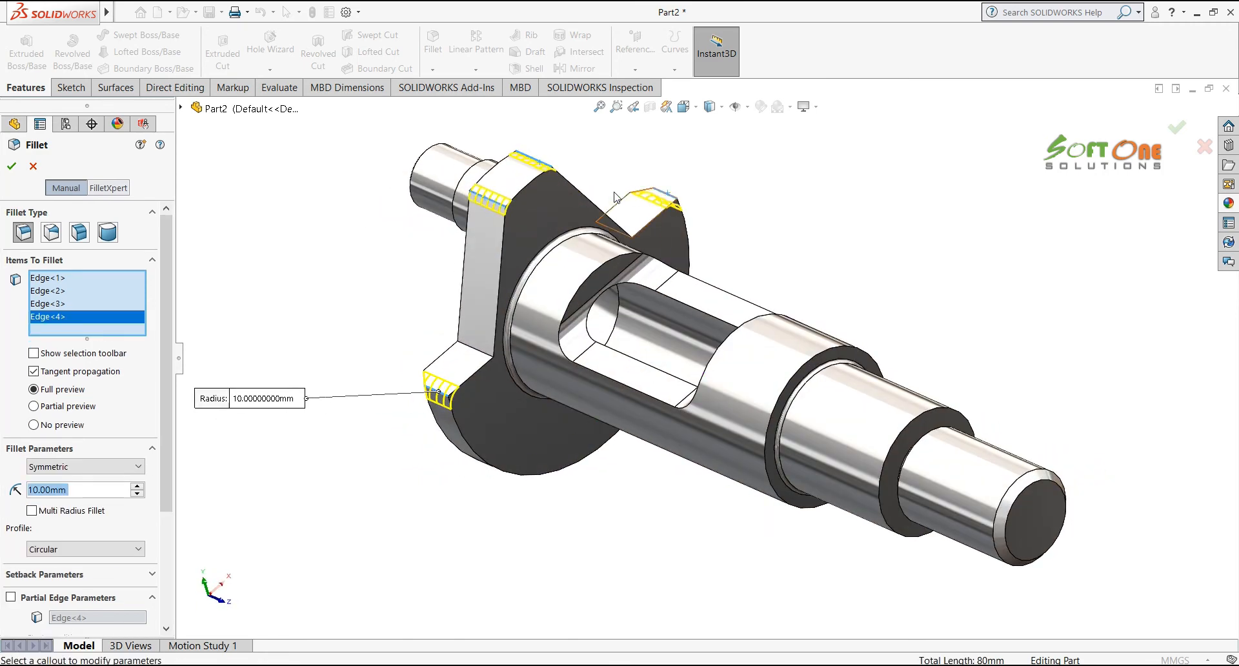
{"action": "left_click", "coordinate": [11, 165]}
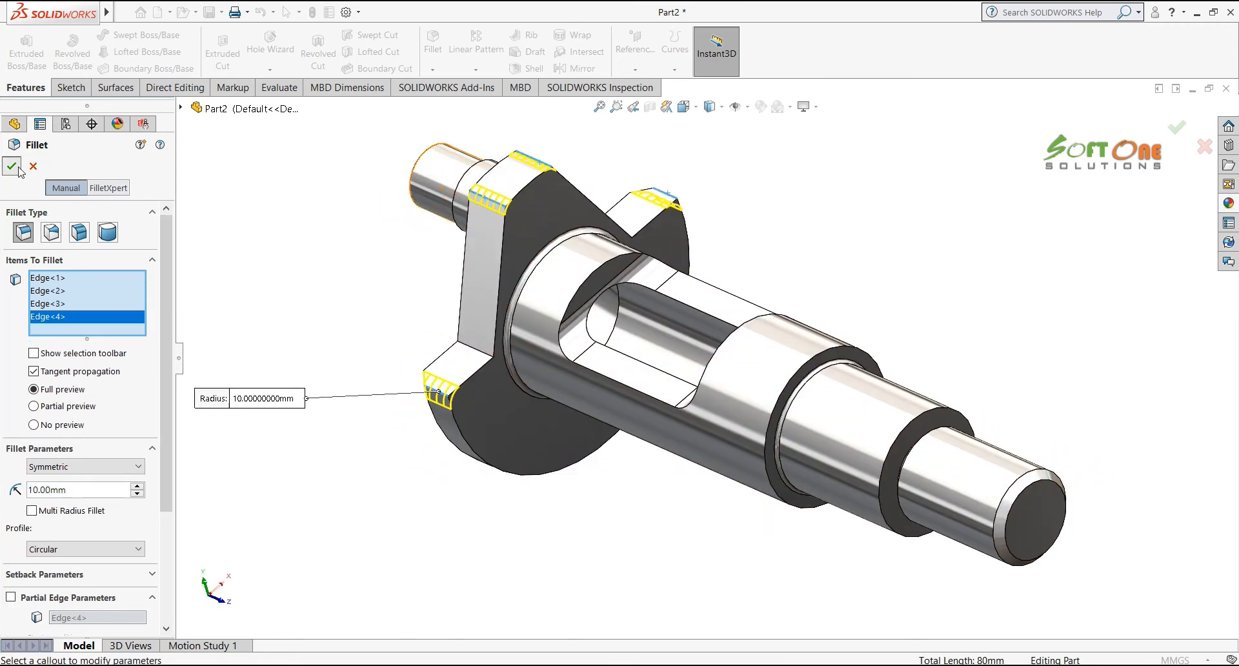
{"action": "left_click", "coordinate": [527, 136]}
Fillet the two concave edges where the web's slanted sides meet the side lobes with a 30 mm radius
{"action": "left_click", "coordinate": [431, 44]}
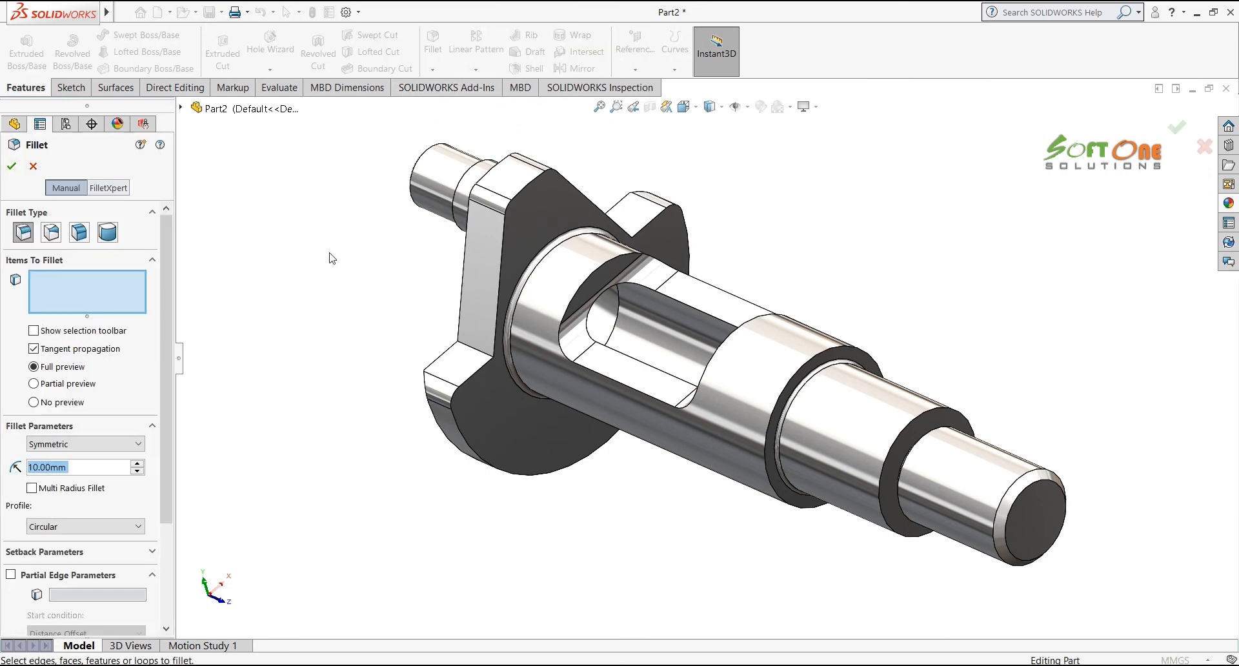
{"action": "type", "text": "30"}
{"action": "key", "text": "Return"}
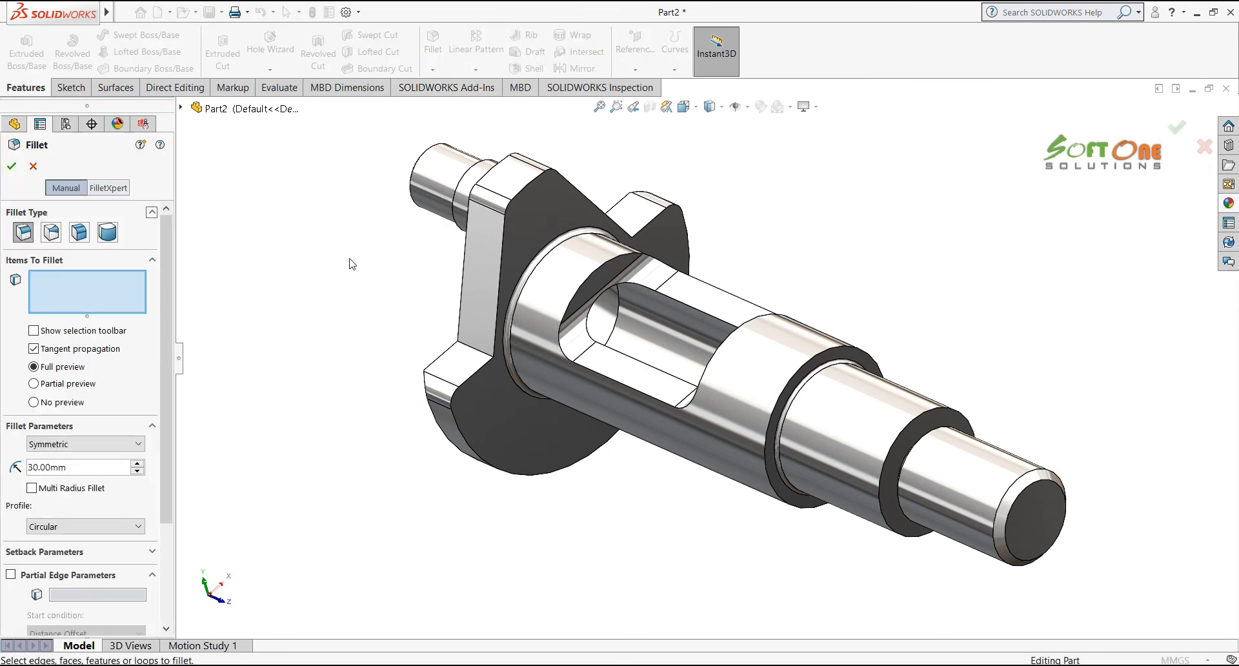
{"action": "left_click", "coordinate": [481, 356]}
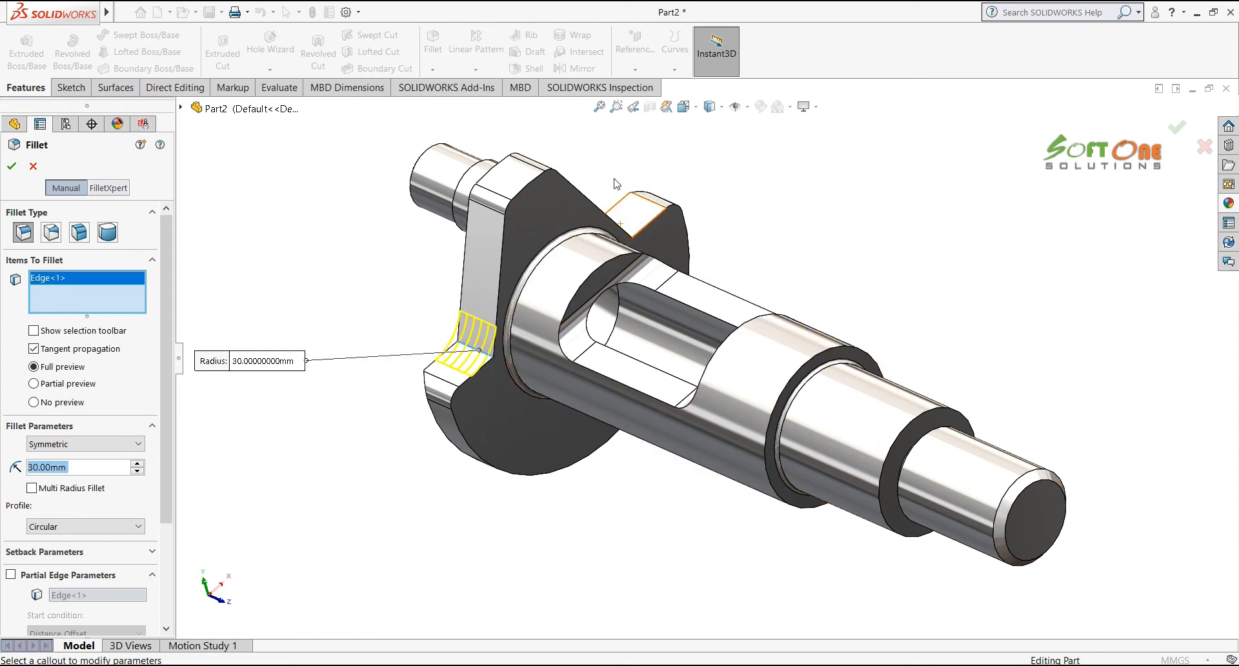
{"action": "middle_click_drag", "start_coordinate": [612, 183], "coordinate": [565, 202]}
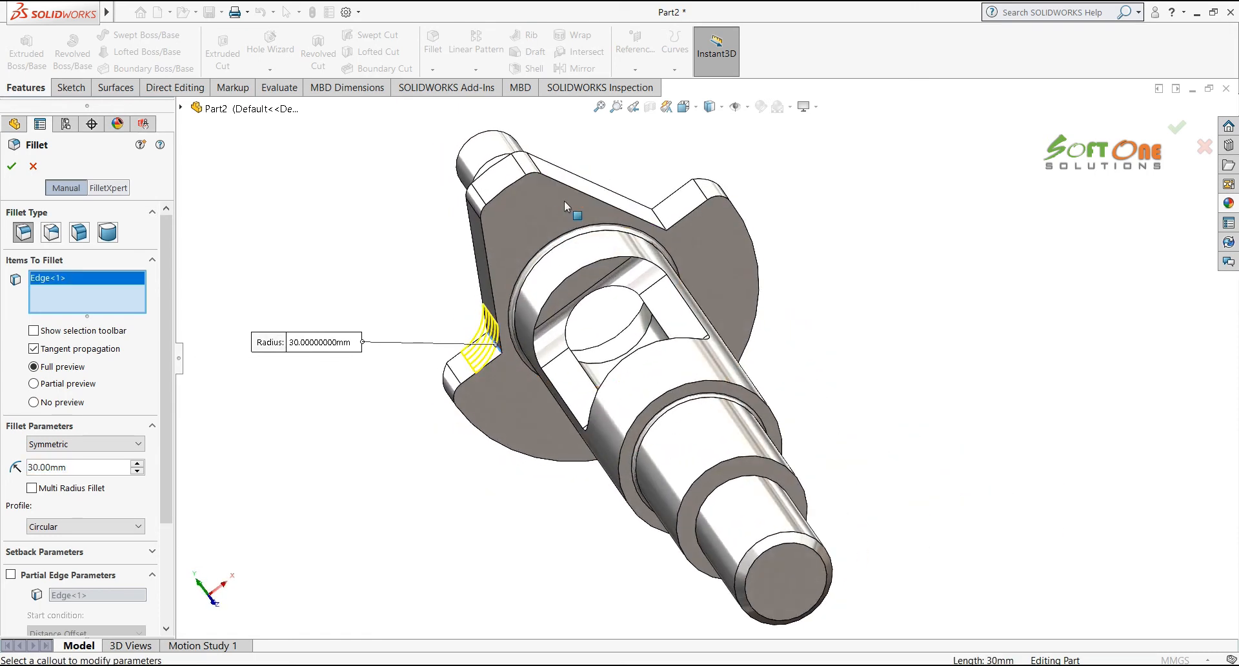
{"action": "left_click", "coordinate": [661, 225]}
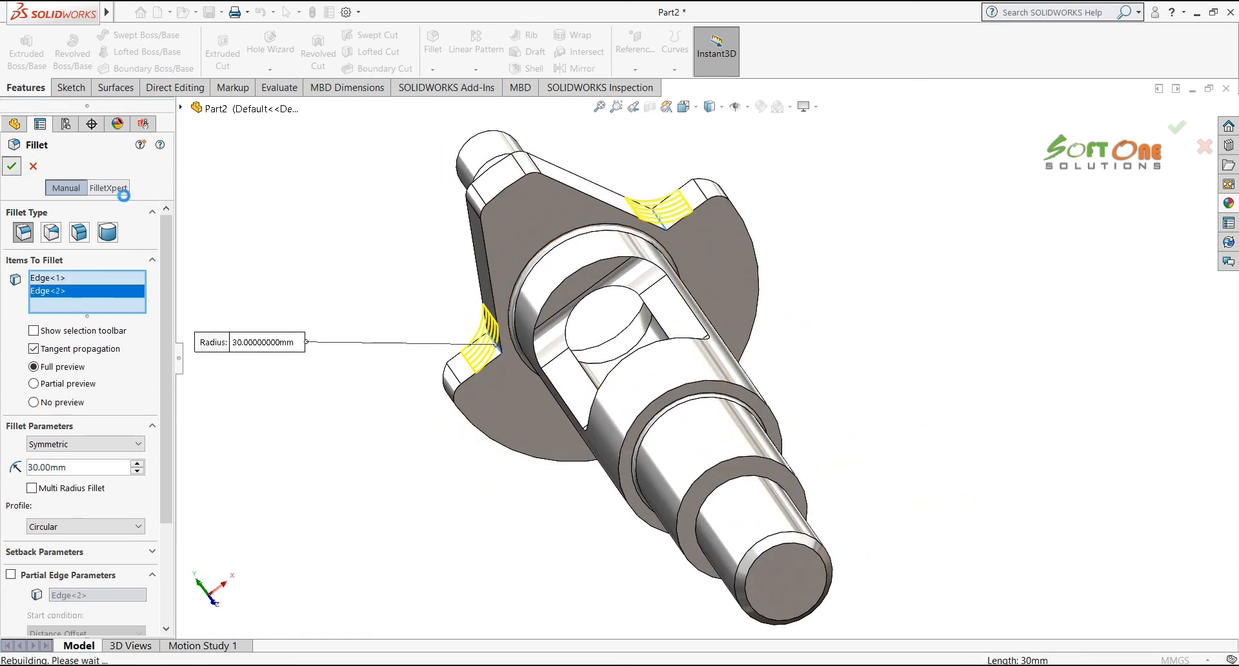
{"action": "mouse_move", "coordinate": [381, 230]}
{"action": "middle_mouse_down"}
{"action": "mouse_move", "coordinate": [396, 269]}
{"action": "mouse_move", "coordinate": [427, 239]}
{"action": "mouse_move", "coordinate": [381, 266]}
{"action": "mouse_move", "coordinate": [587, 228]}
{"action": "mouse_move", "coordinate": [539, 228]}
{"action": "mouse_move", "coordinate": [546, 220]}
{"action": "mouse_move", "coordinate": [875, 360]}
{"action": "middle_mouse_up"}
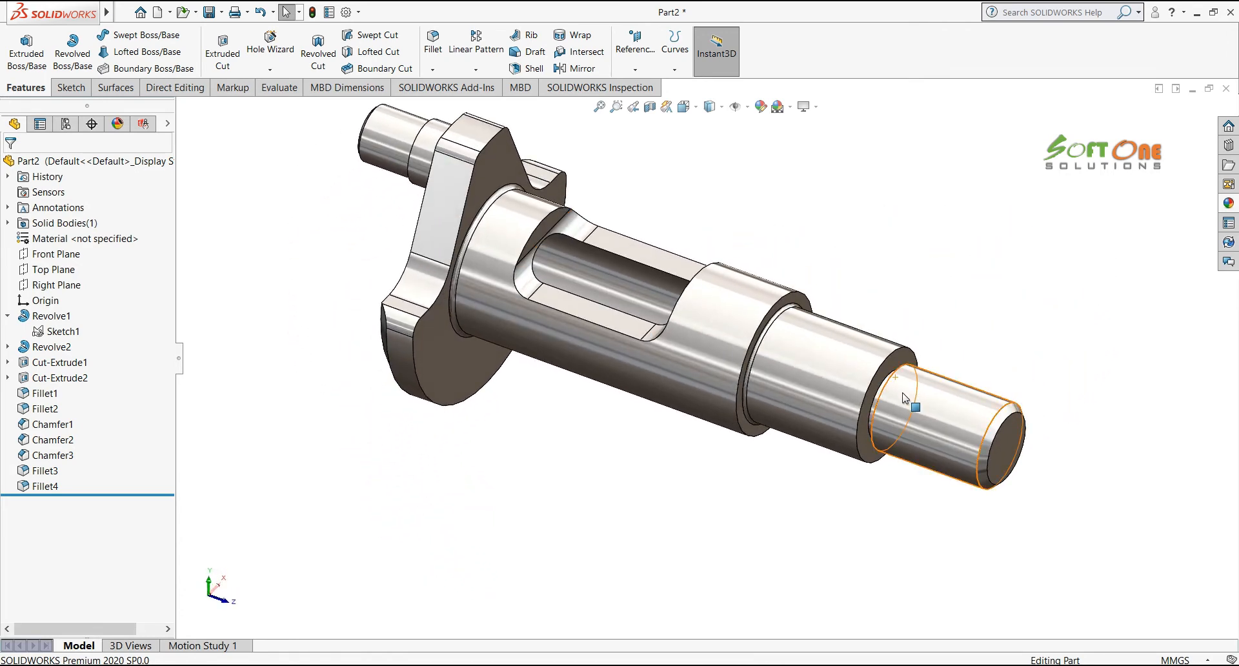
Check the PowerPoint drawing and define a thread on the thinnest shaft section from its chamfered end edge, offset 10 mm, up to the shoulder-side edge
{"action": "left_click", "coordinate": [632, 665]}
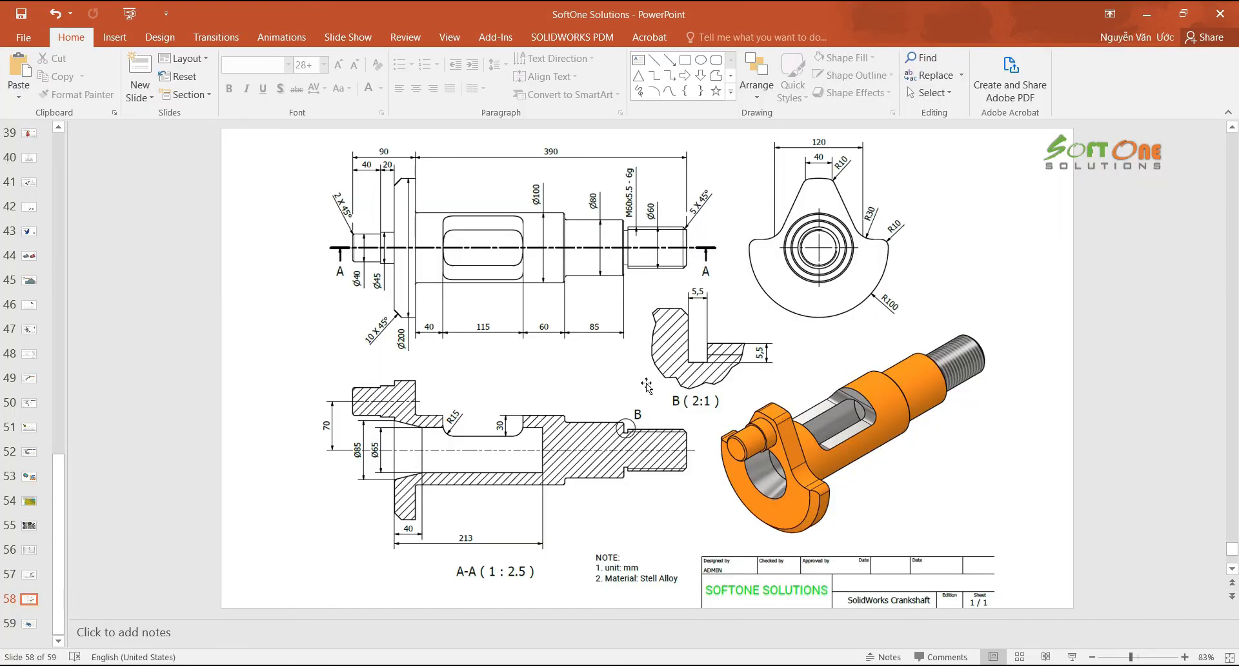
{"action": "left_click", "coordinate": [632, 664]}
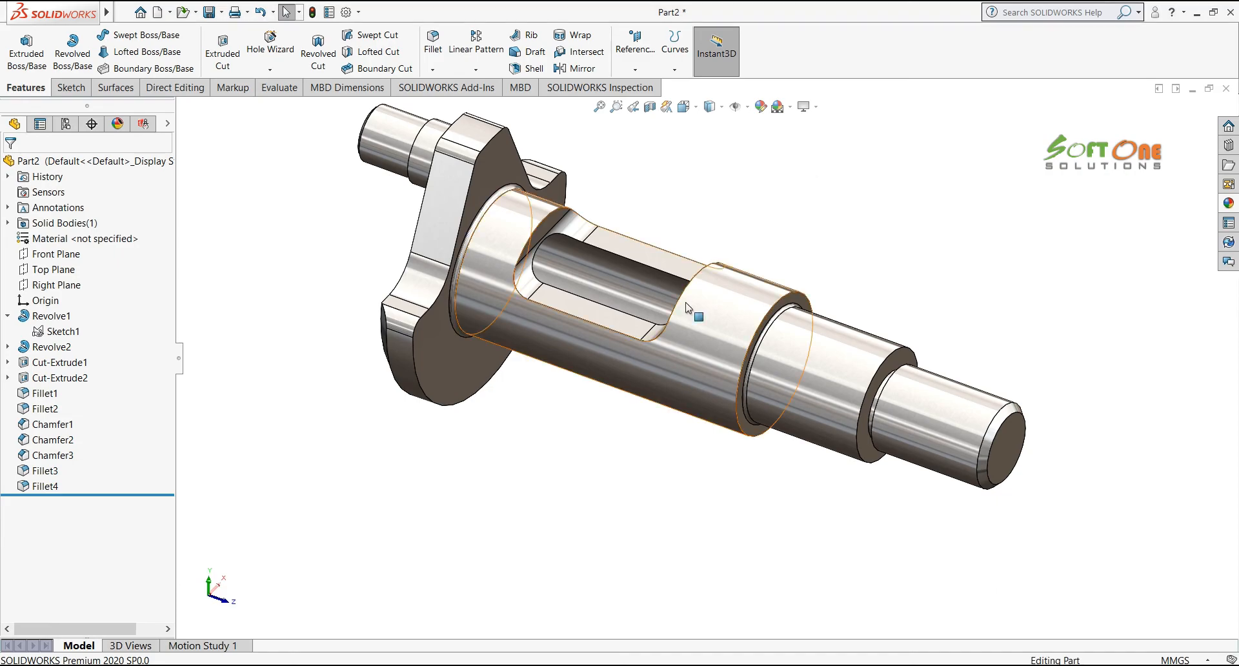
{"action": "middle_click_drag", "start_coordinate": [815, 247], "coordinate": [777, 269]}
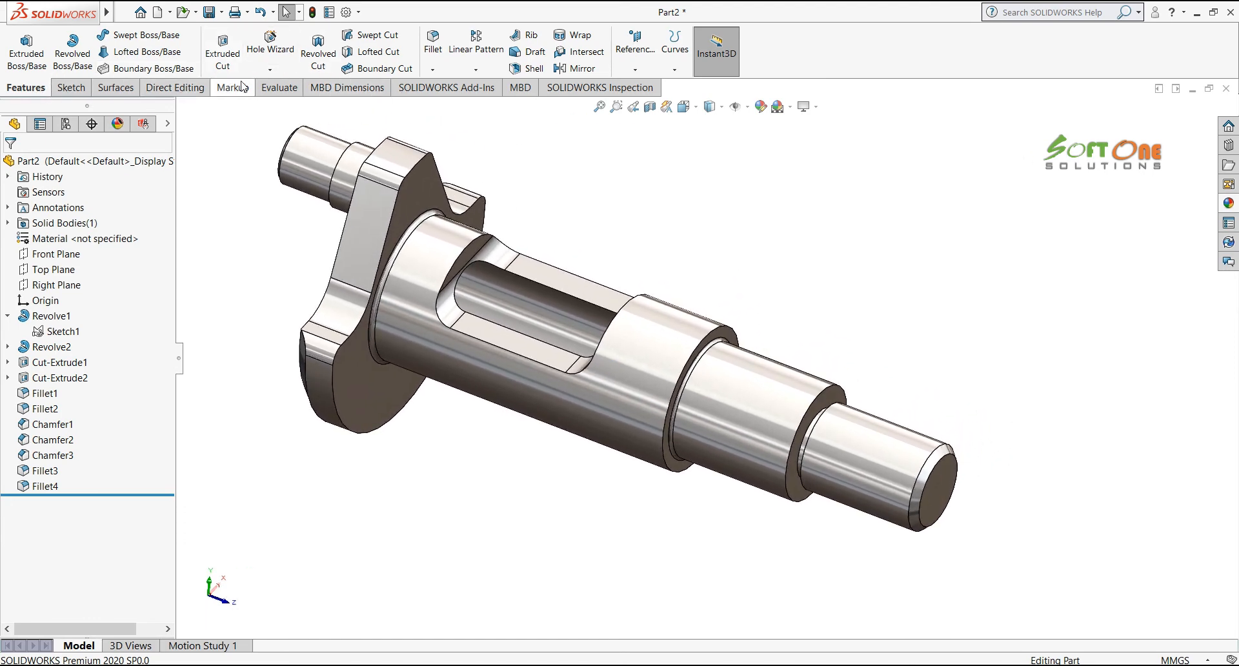
{"action": "left_click", "coordinate": [272, 118]}
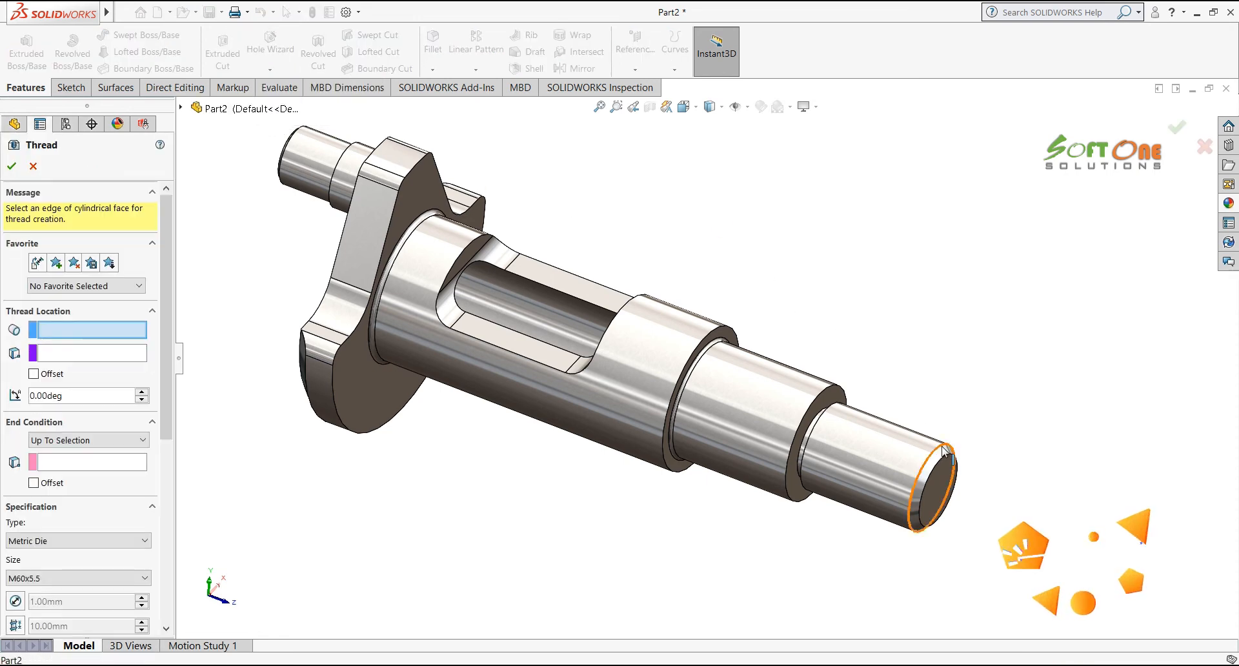
{"action": "left_click", "coordinate": [976, 514]}
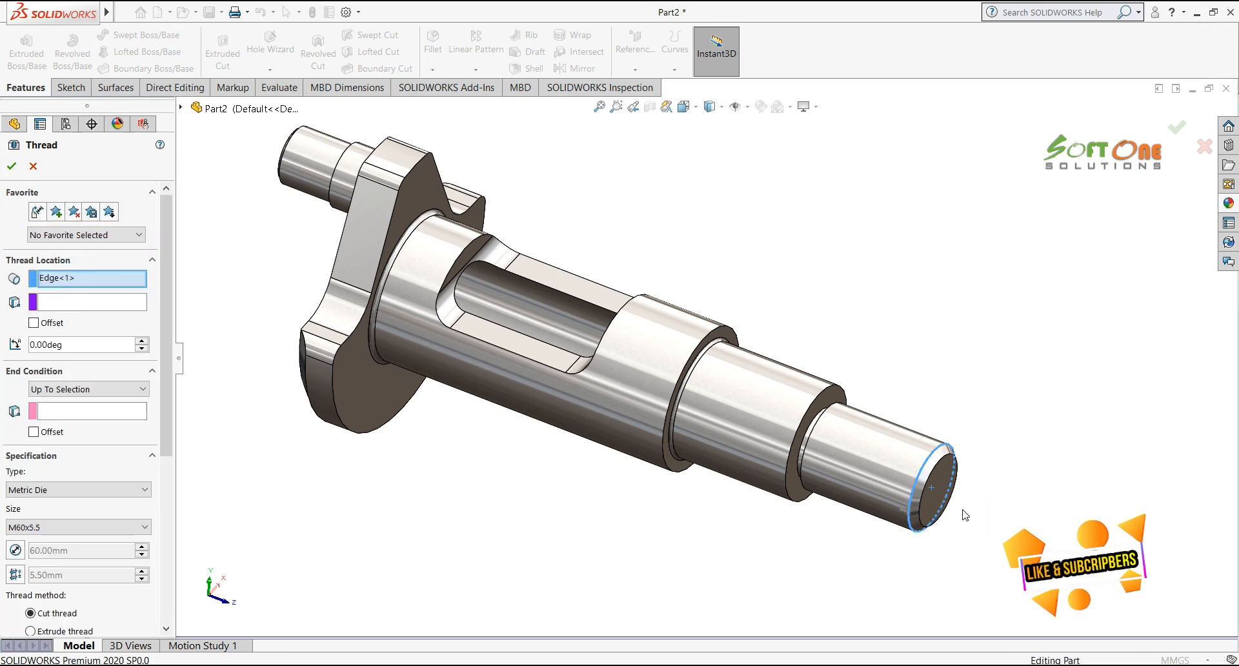
{"action": "scroll", "coordinate": [965, 514], "scroll_direction": "down", "scroll_amount": 4}
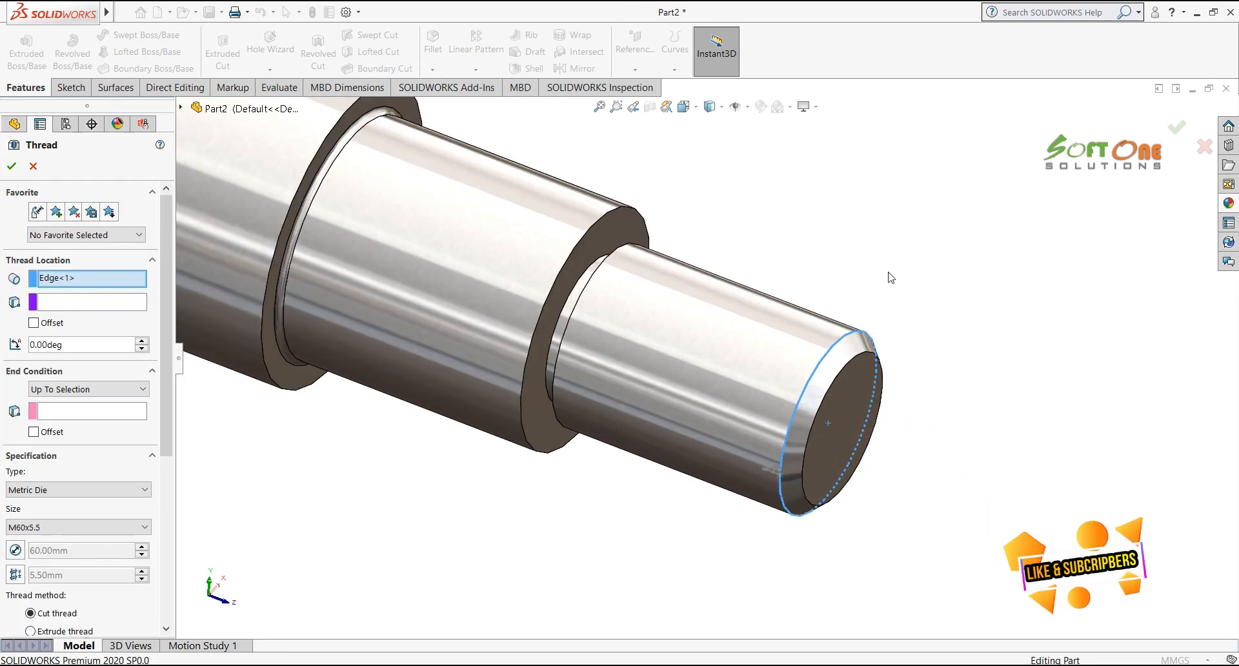
{"action": "left_click", "coordinate": [35, 324]}
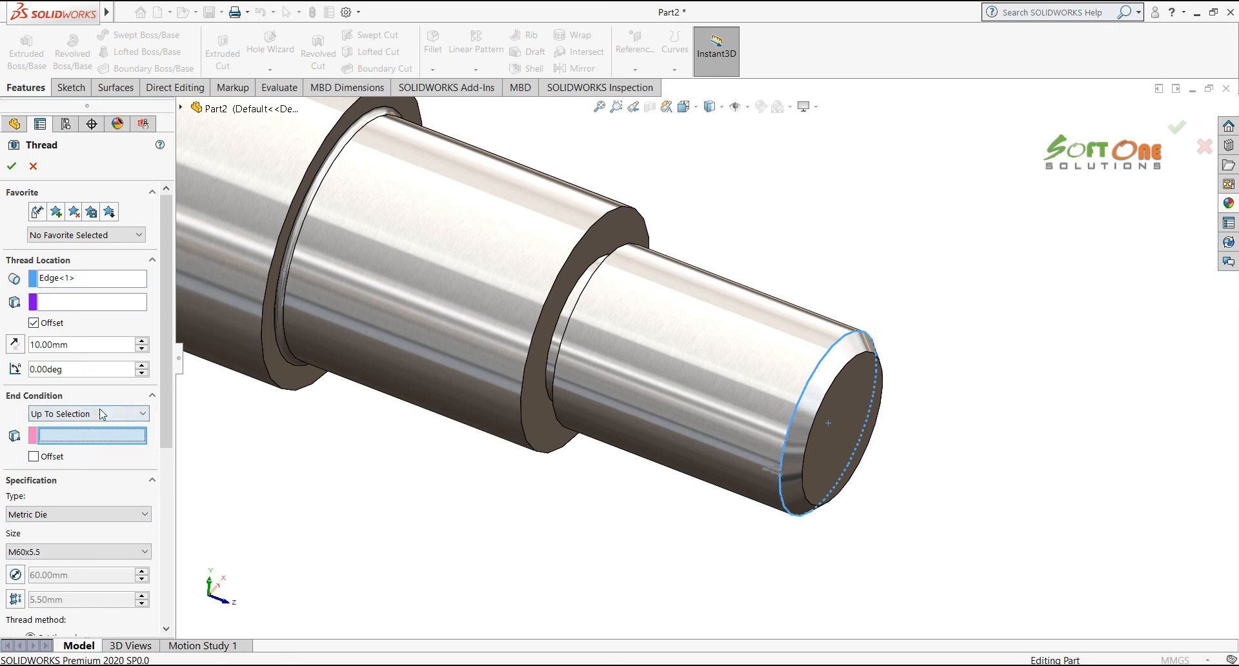
{"action": "left_click", "coordinate": [582, 301]}
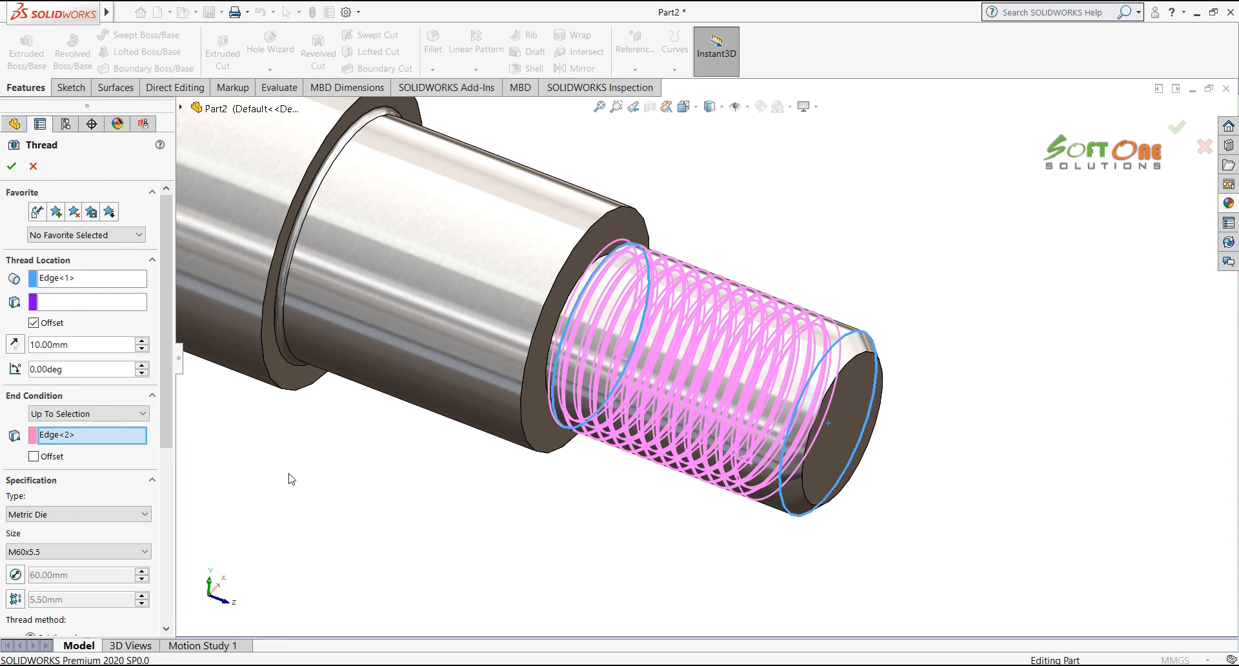
Create the Metric Die cut thread at size M60x5.5 with its 10 mm start offset reversed to extend past the shaft end
{"action": "scroll", "coordinate": [169, 449], "scroll_direction": "down", "scroll_amount": 3}
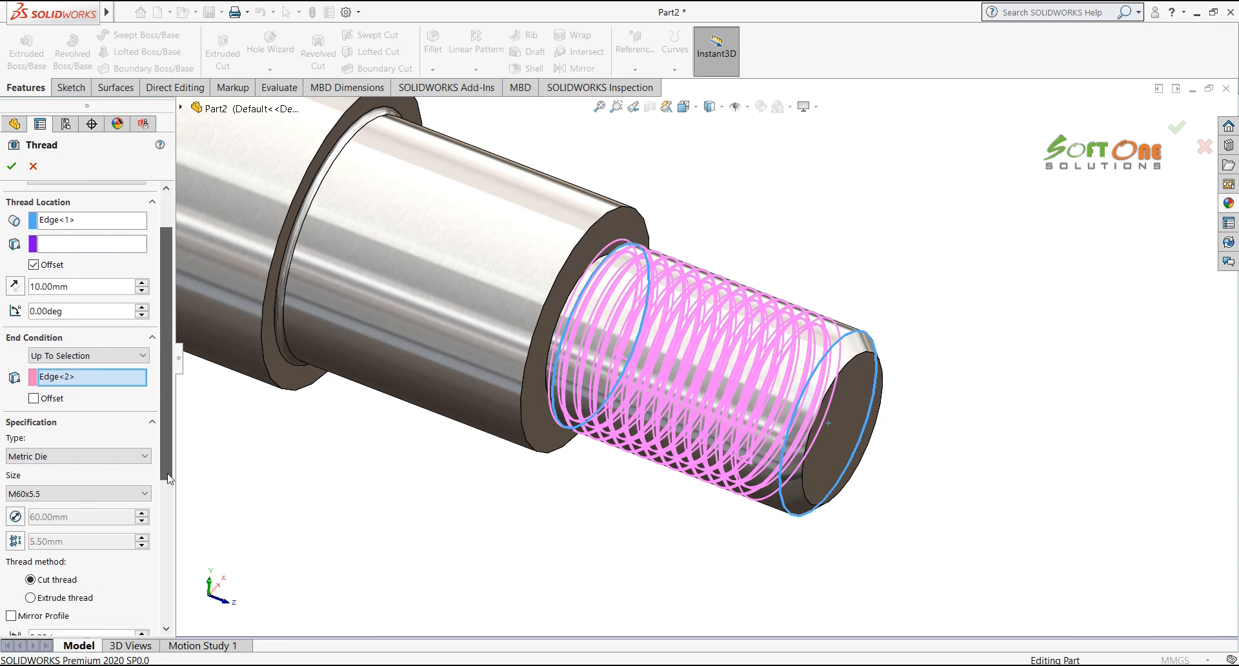
{"action": "left_click", "coordinate": [71, 448]}
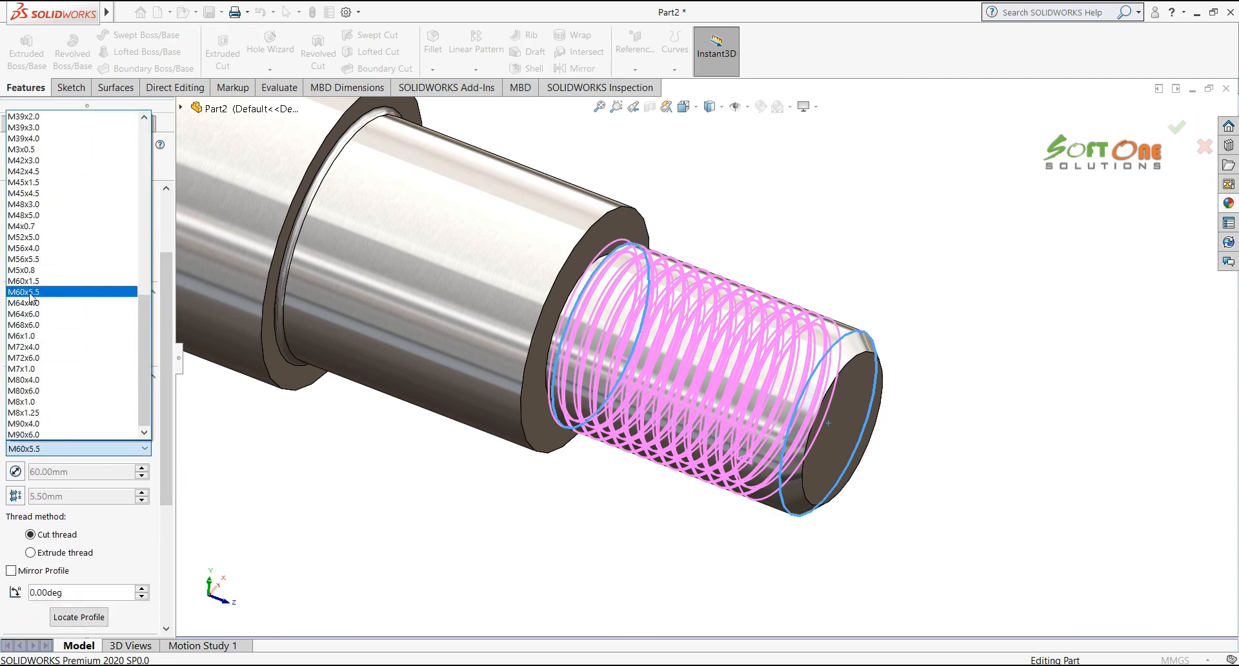
{"action": "left_click", "coordinate": [30, 292]}
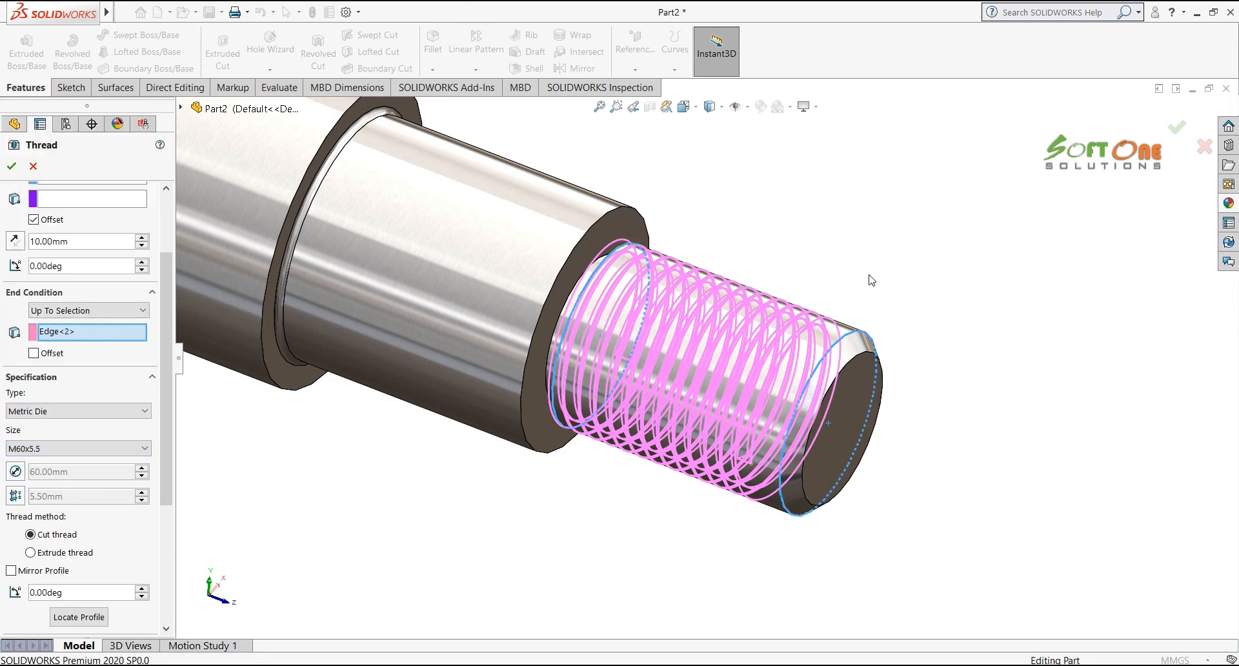
{"action": "scroll", "coordinate": [870, 280], "scroll_direction": "up", "scroll_amount": 1}
{"action": "middle_click_drag", "start_coordinate": [869, 280], "coordinate": [829, 270]}
{"action": "scroll", "coordinate": [155, 271], "scroll_direction": "up", "scroll_amount": 3}
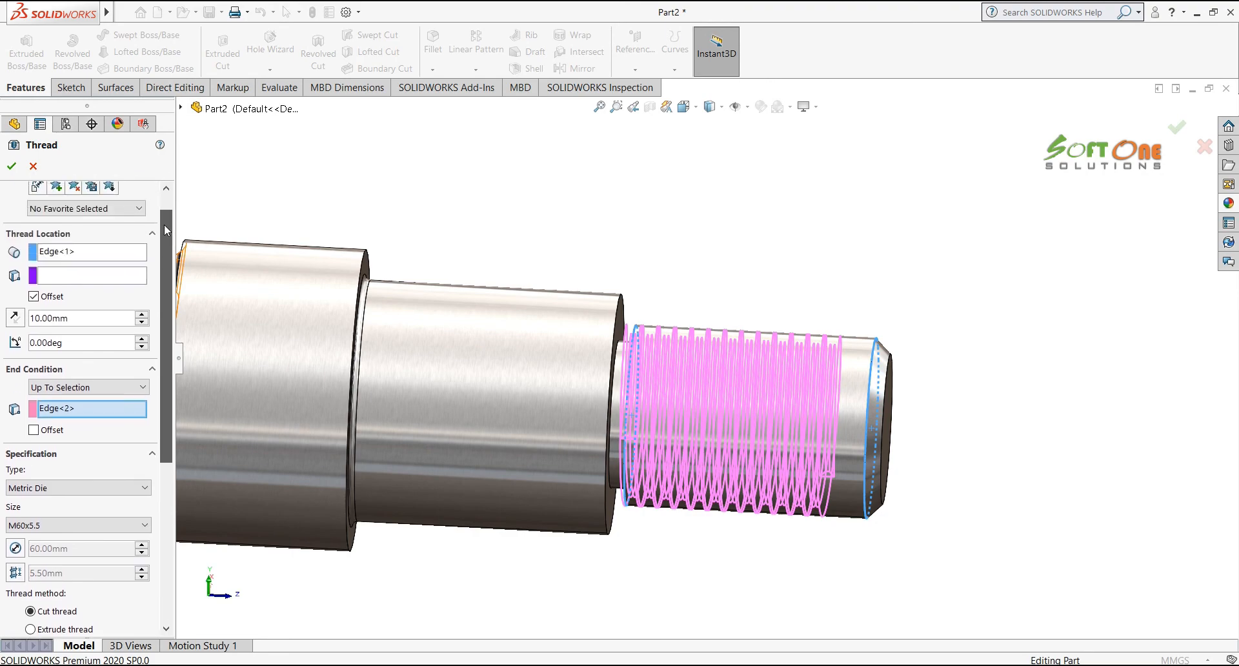
{"action": "left_click", "coordinate": [13, 348]}
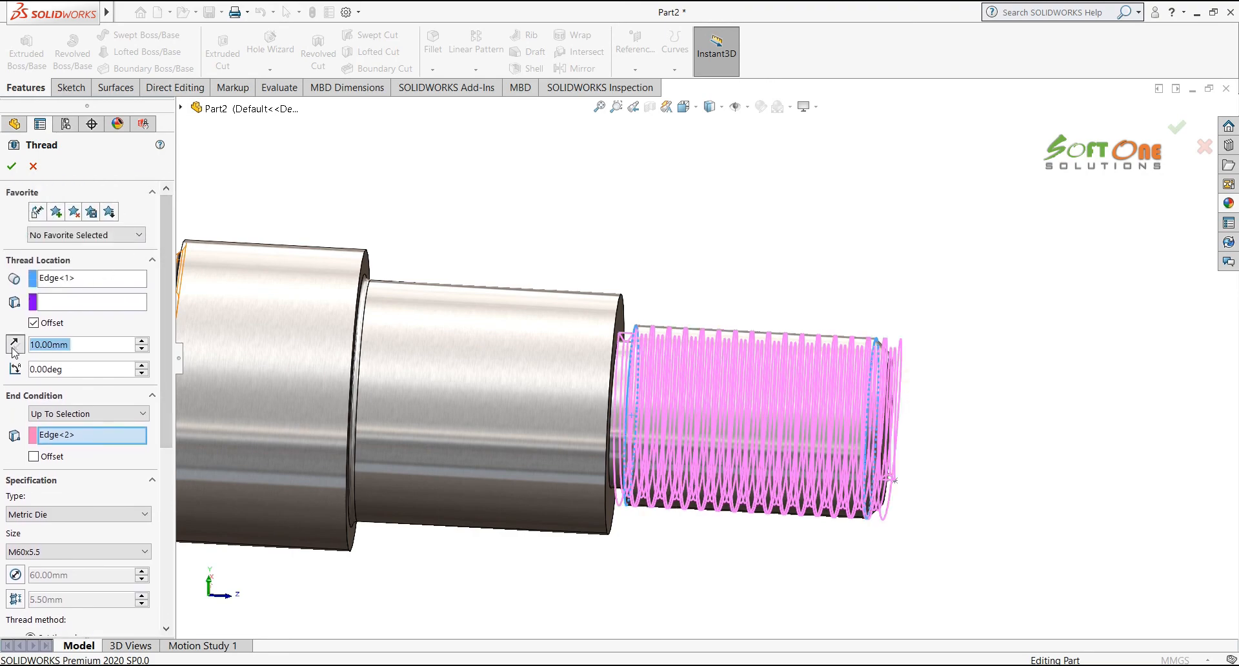
{"action": "mouse_move", "coordinate": [772, 301]}
{"action": "middle_mouse_down"}
{"action": "mouse_move", "coordinate": [729, 286]}
{"action": "mouse_move", "coordinate": [735, 271]}
{"action": "mouse_move", "coordinate": [699, 295]}
{"action": "middle_mouse_up"}
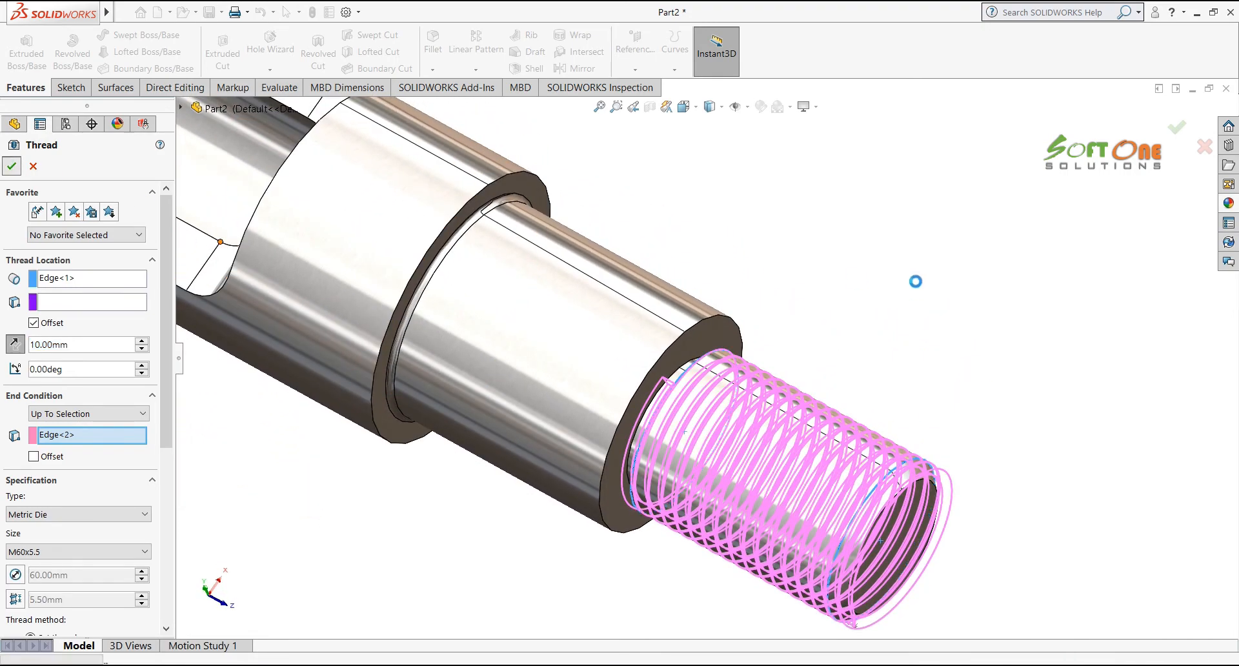
{"action": "middle_click_drag", "start_coordinate": [886, 303], "coordinate": [950, 182]}
{"action": "scroll", "coordinate": [950, 182], "scroll_direction": "up", "scroll_amount": 5}
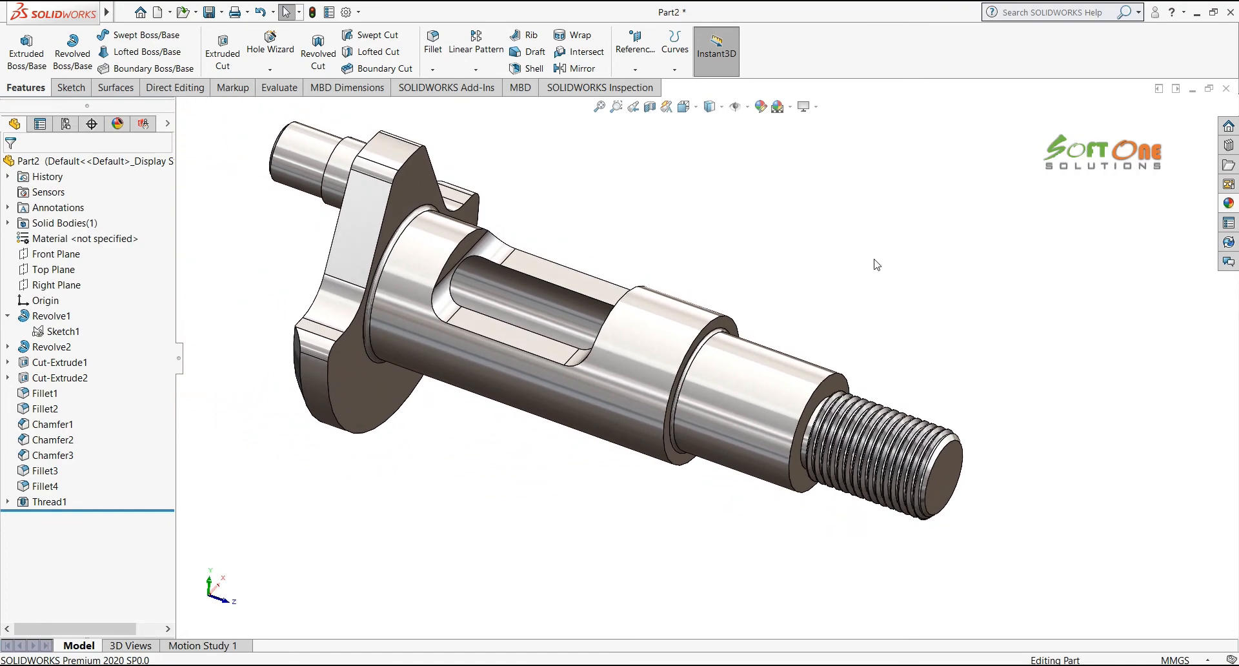
{"action": "middle_click_drag", "start_coordinate": [874, 260], "coordinate": [721, 206]}
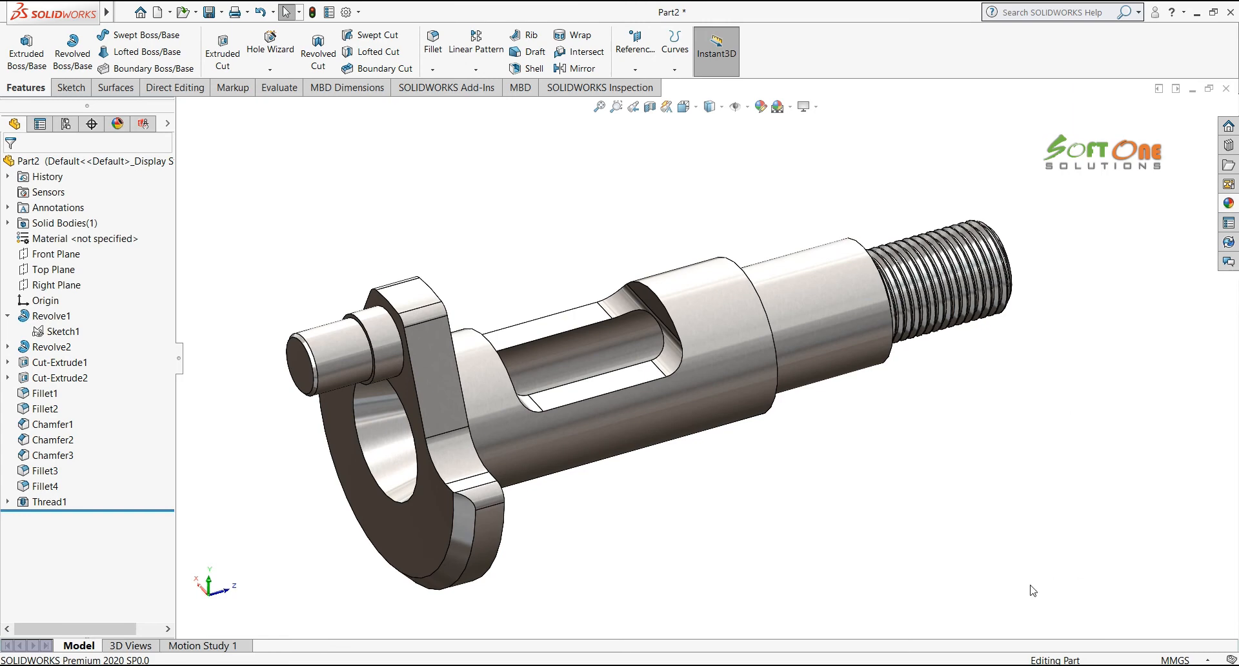
{"action": "middle_click_drag", "start_coordinate": [937, 592], "coordinate": [937, 592]}
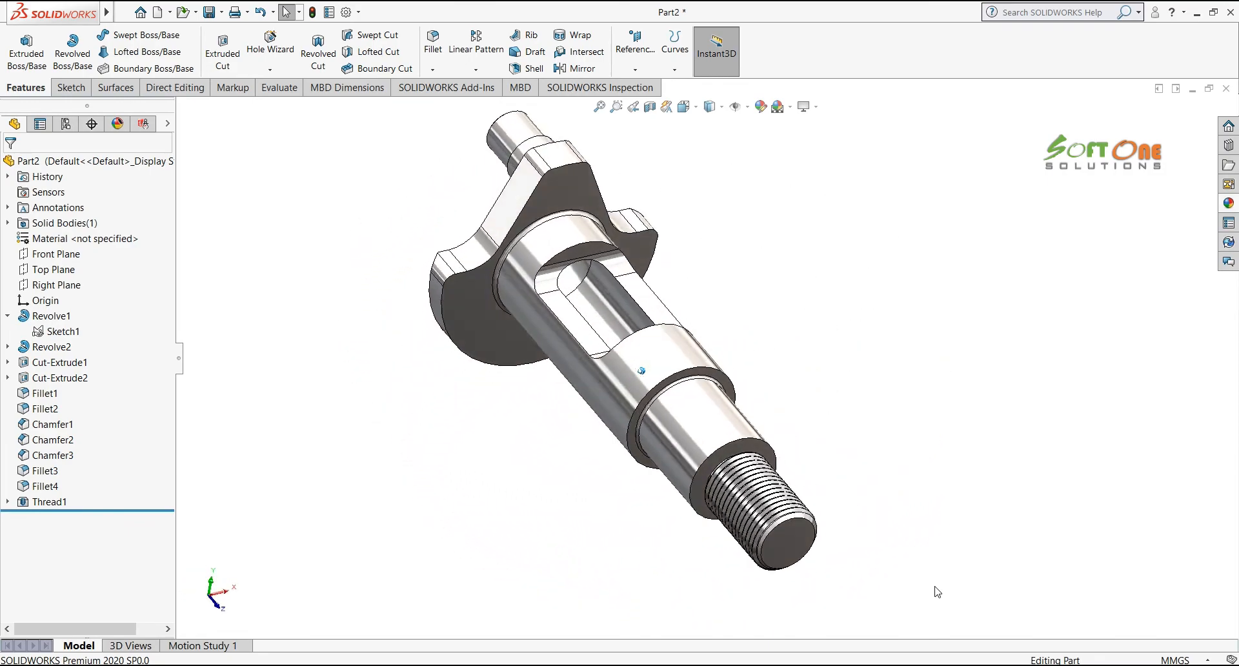